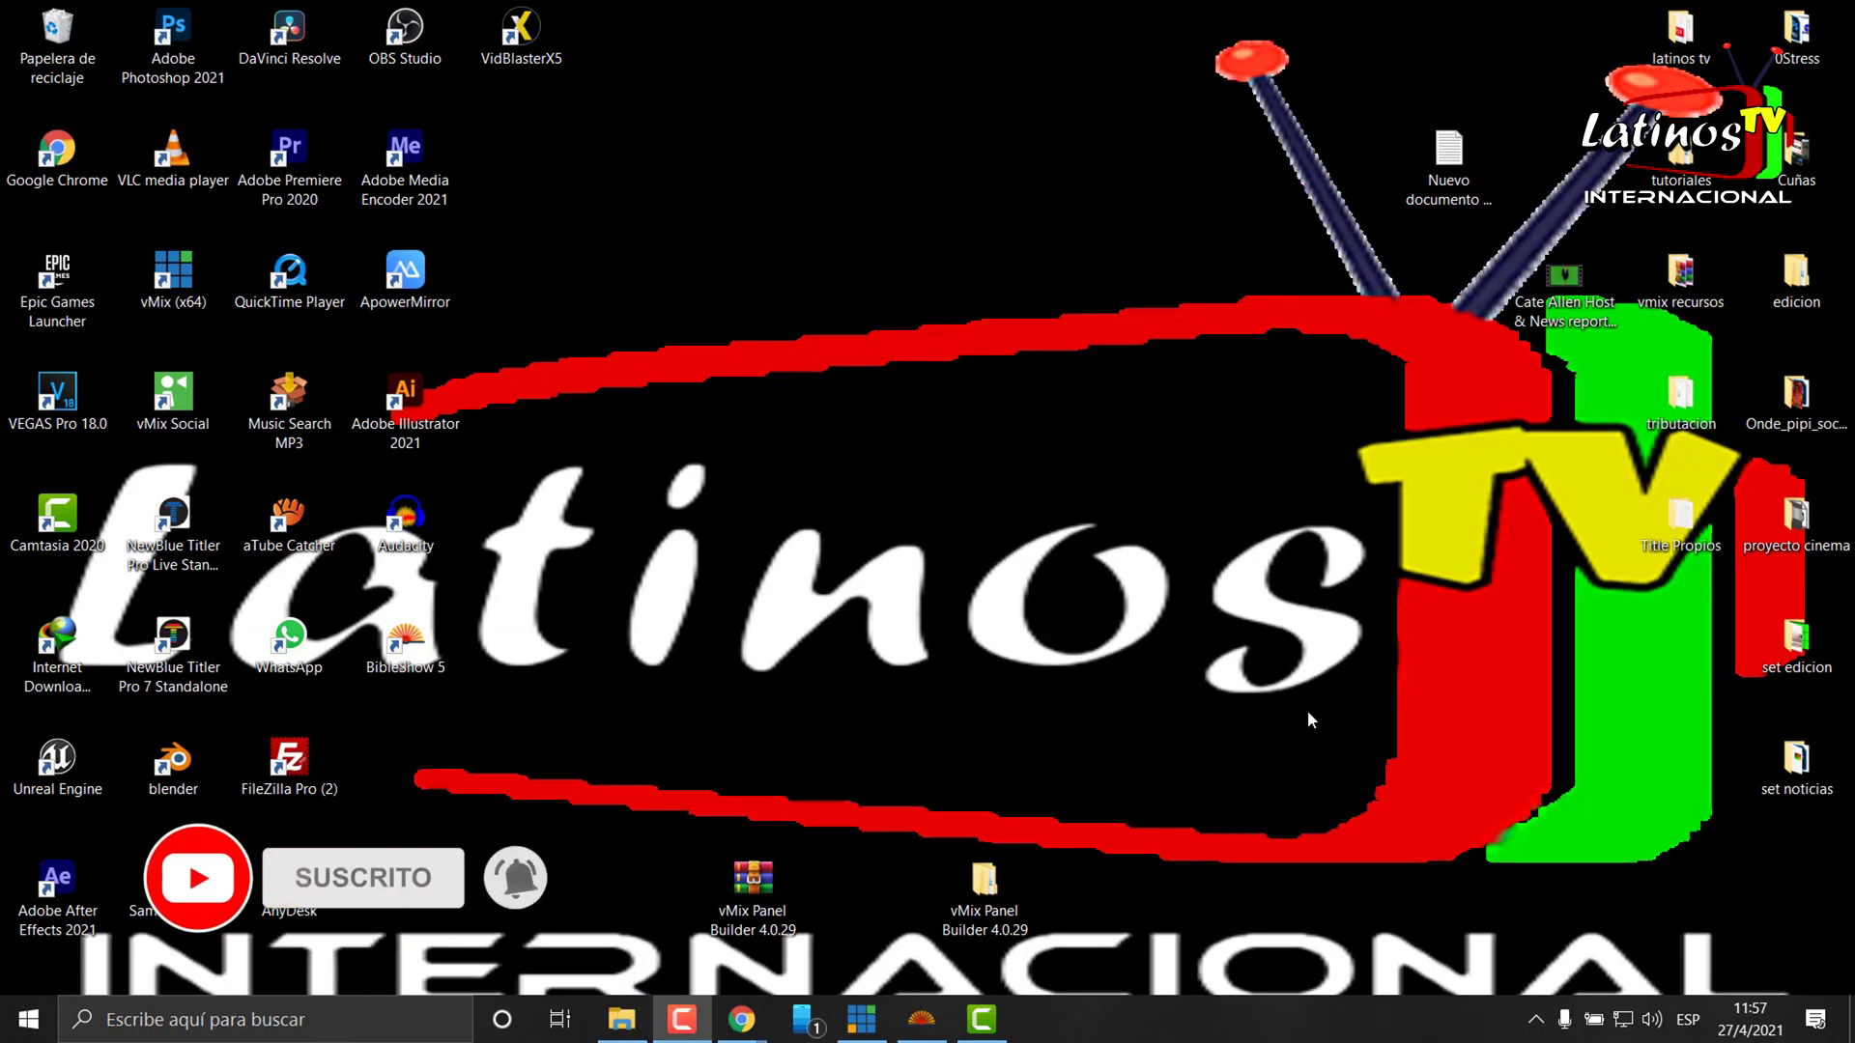
- Briefly restore BibleShow, then minimize it so the Chrome RVR1960 download page is in front
left_click(921, 1020)
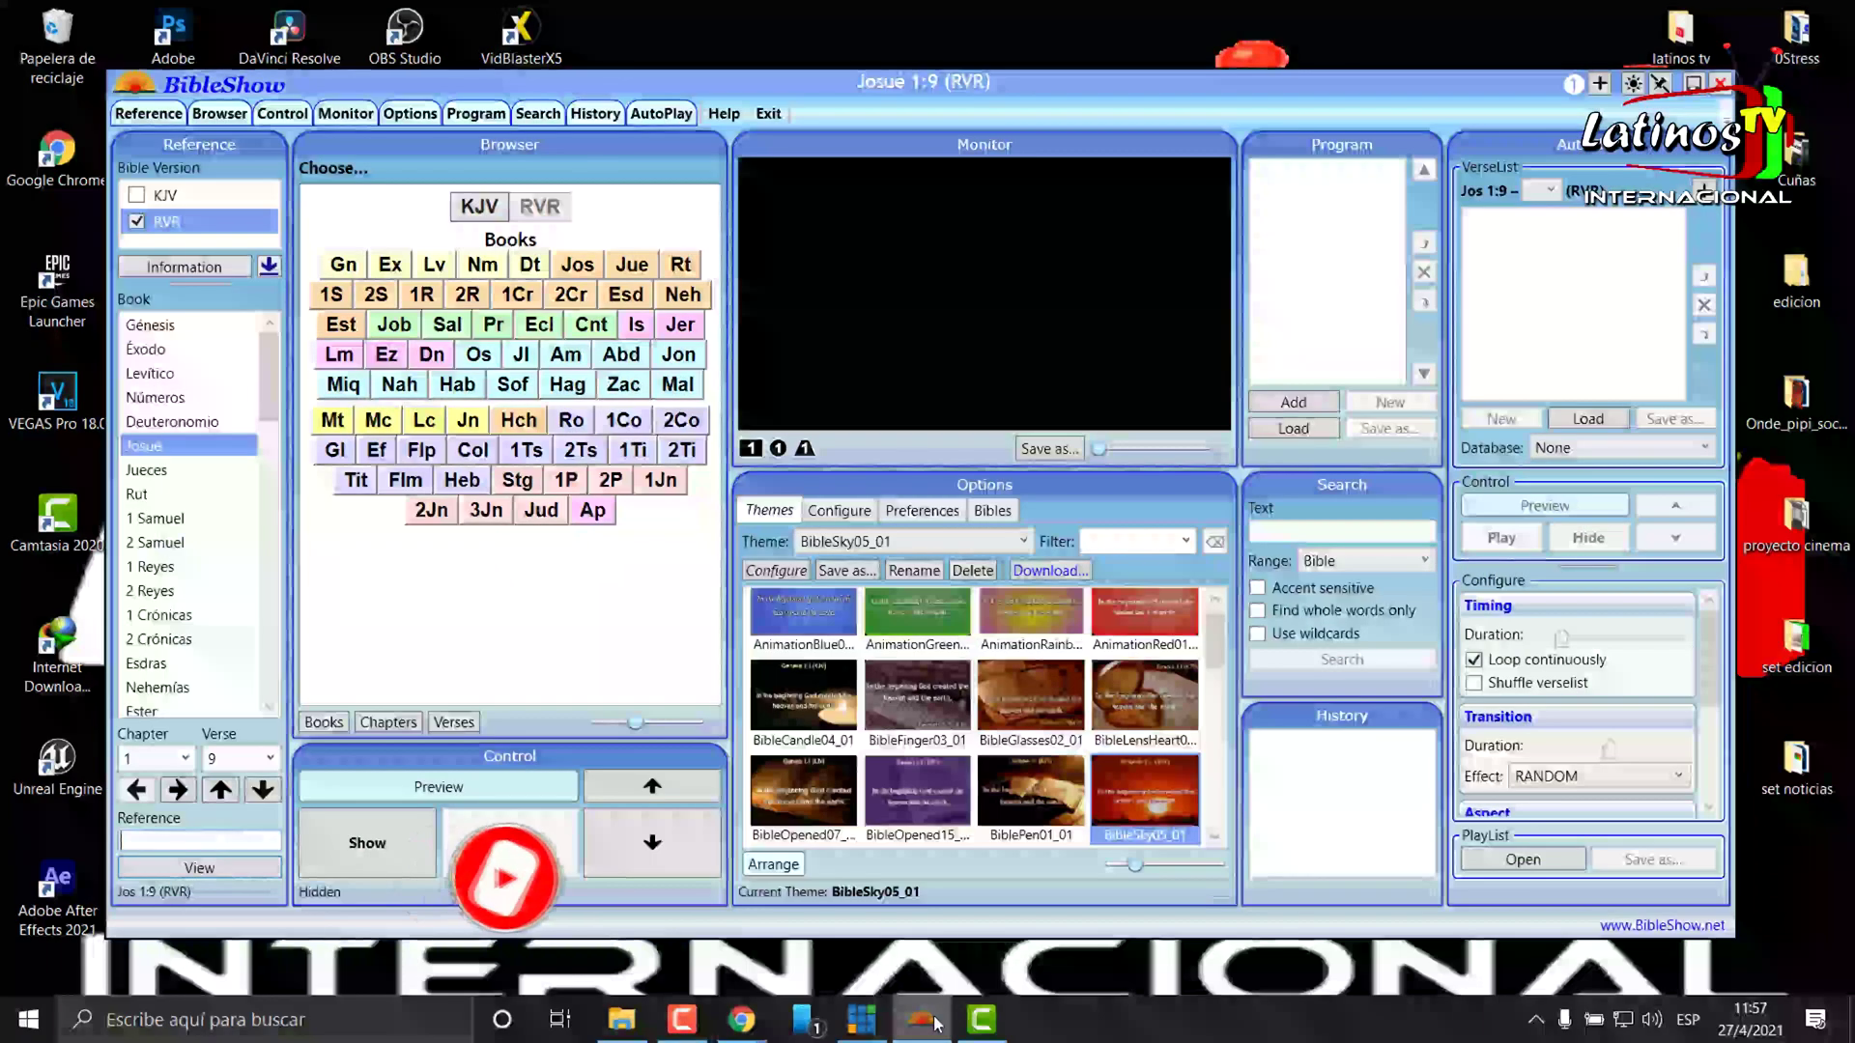
left_click(1693, 82)
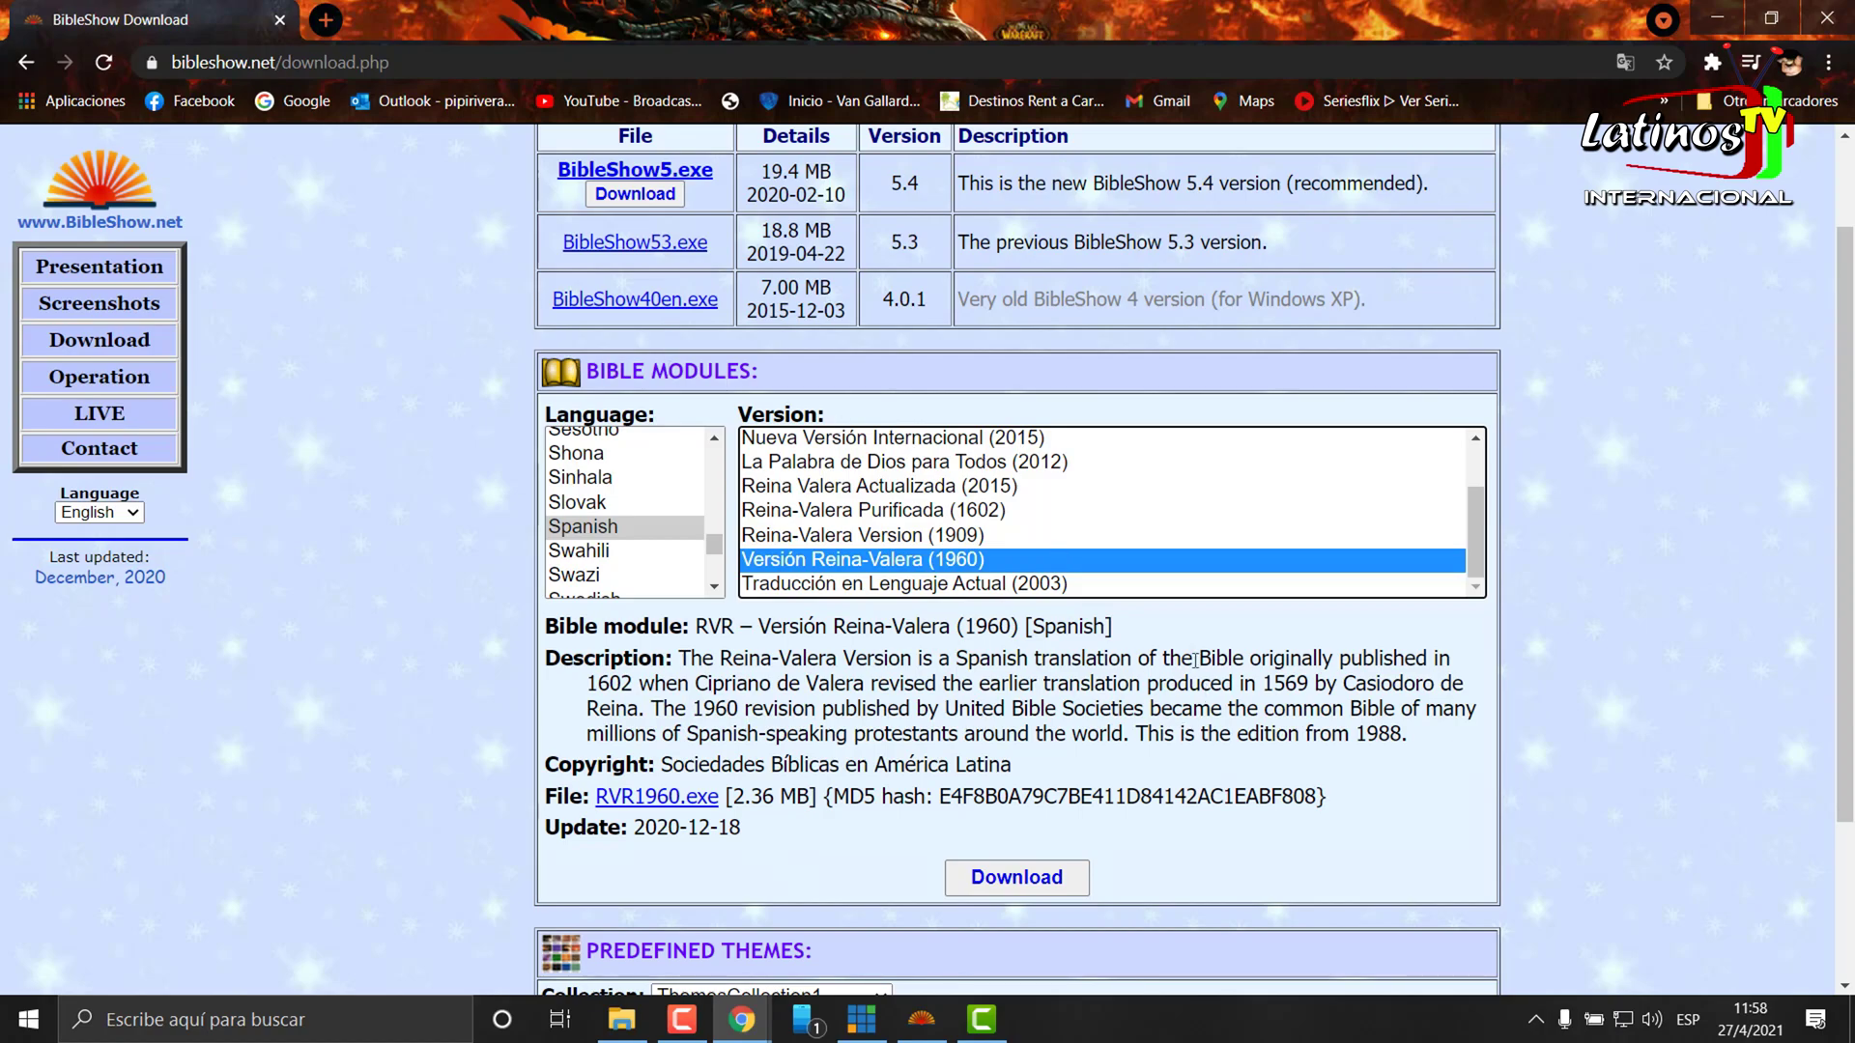
- Return to the BibleShow home page and reopen Download, now listing the English AMP2015 module
scroll(1478, 474, "up", 1)
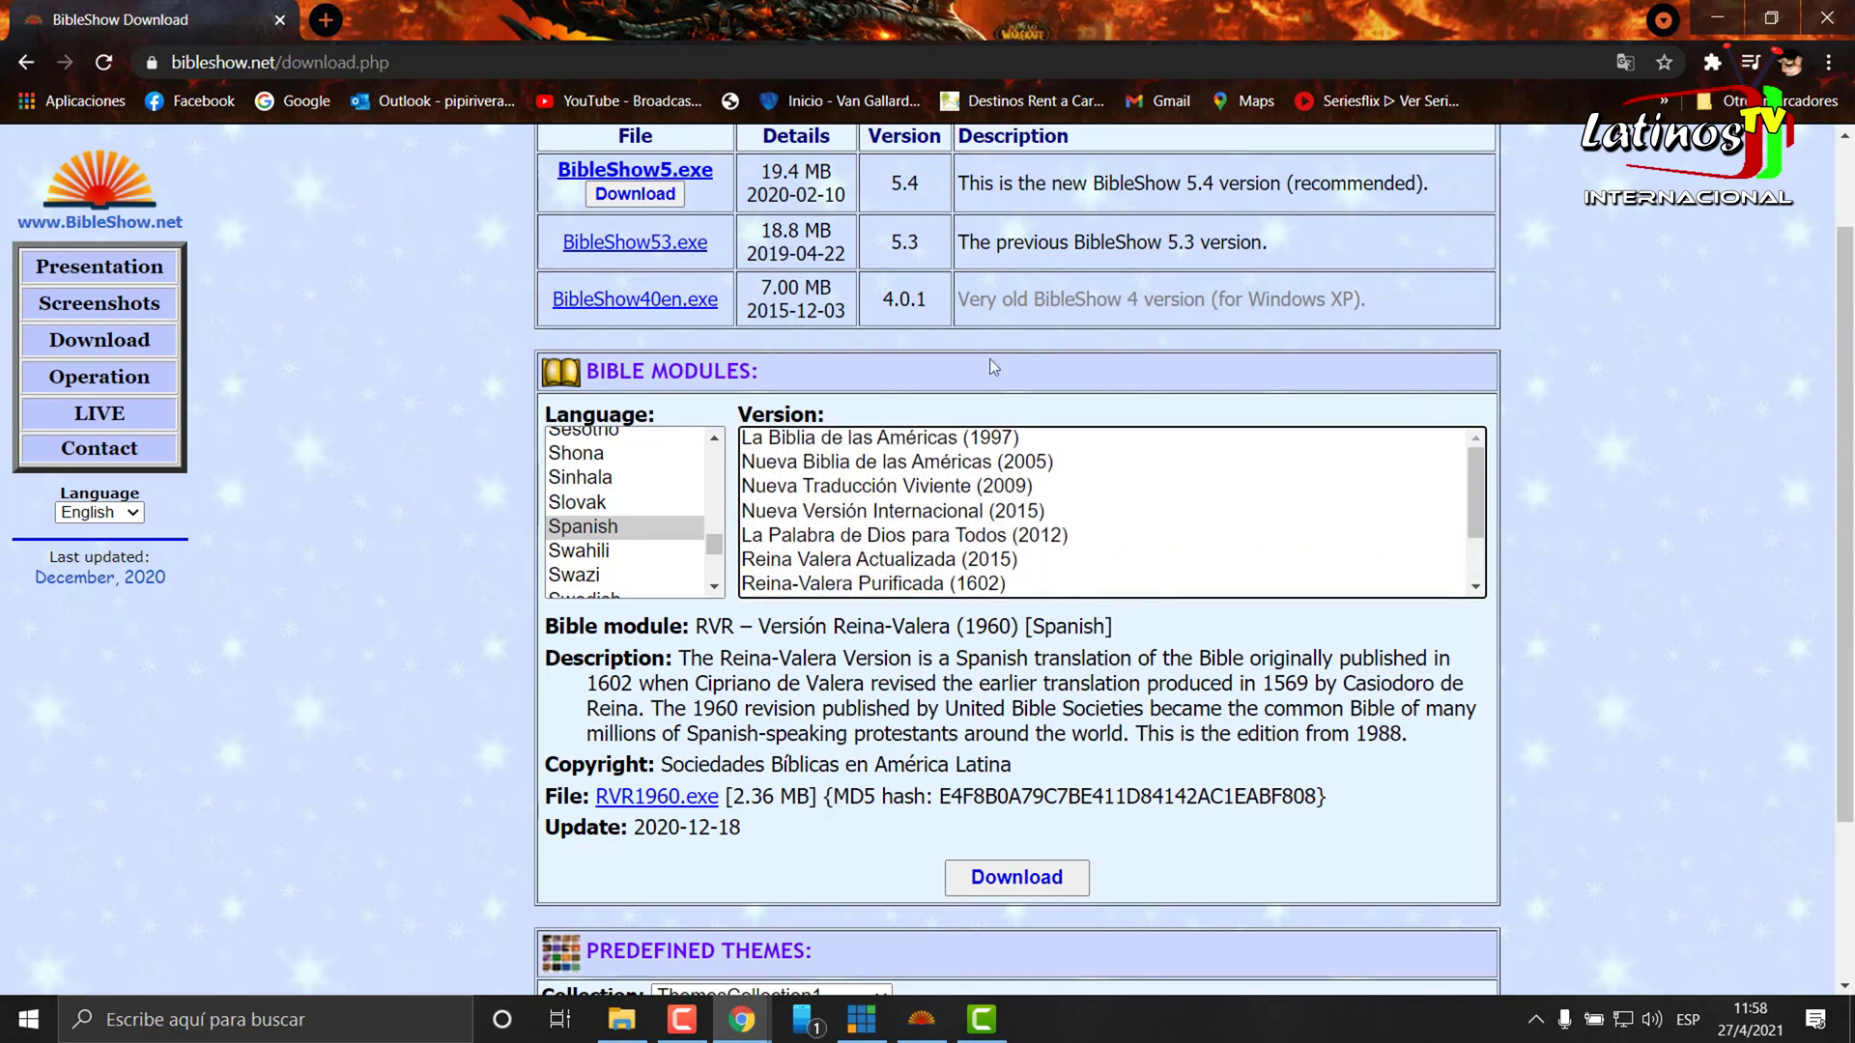
left_click(102, 198)
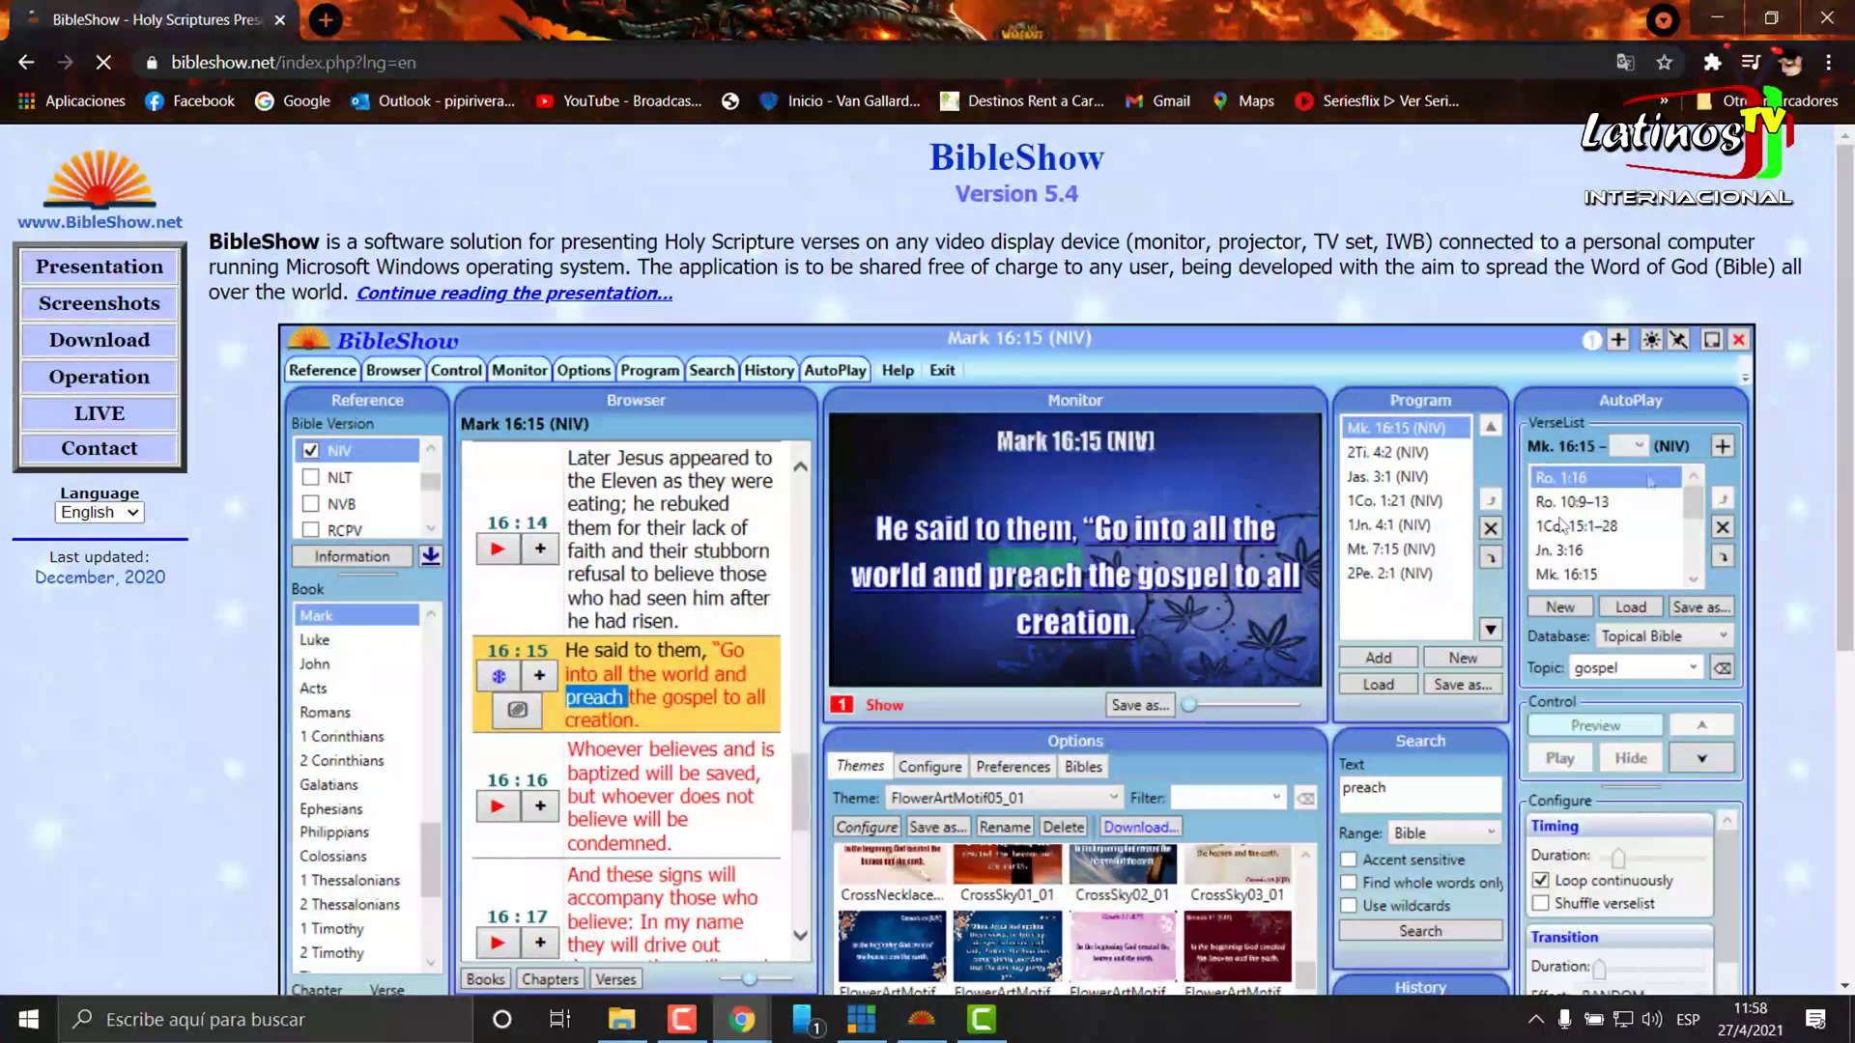
scroll(1007, 425, "down", 2)
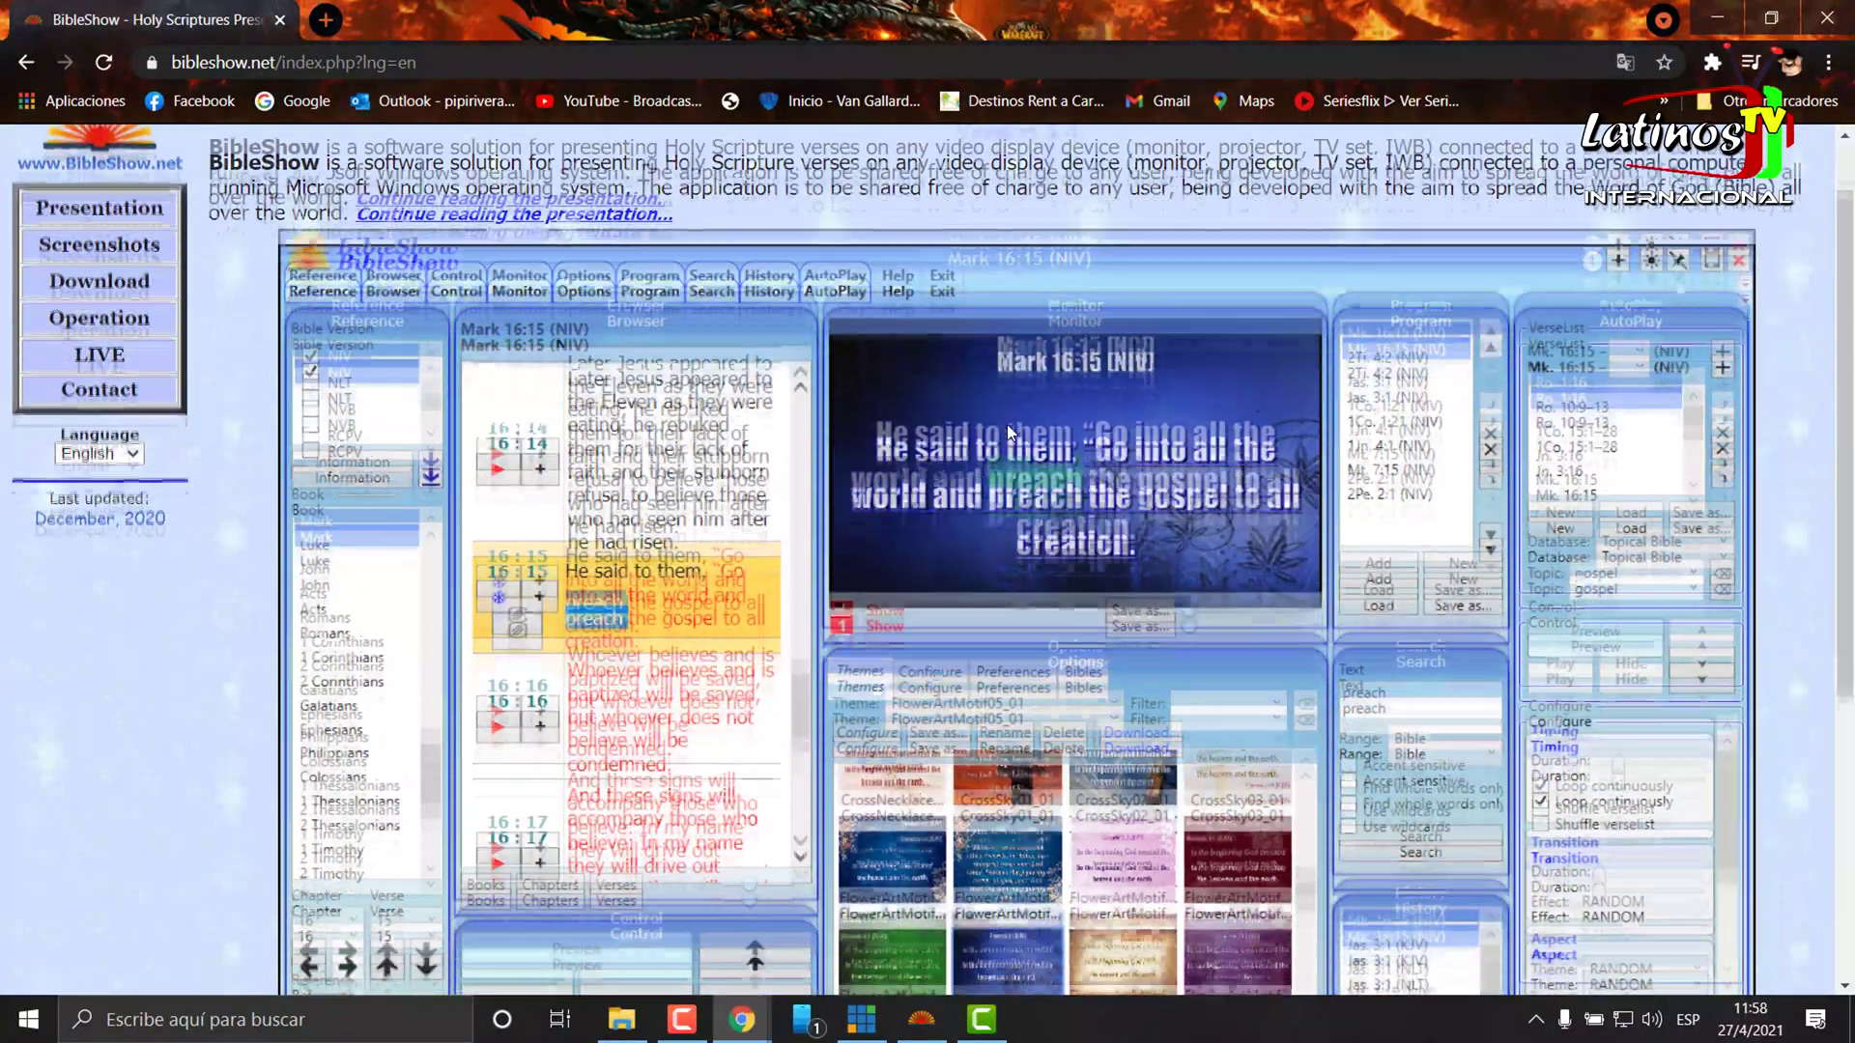
scroll(1007, 425, "down", 3)
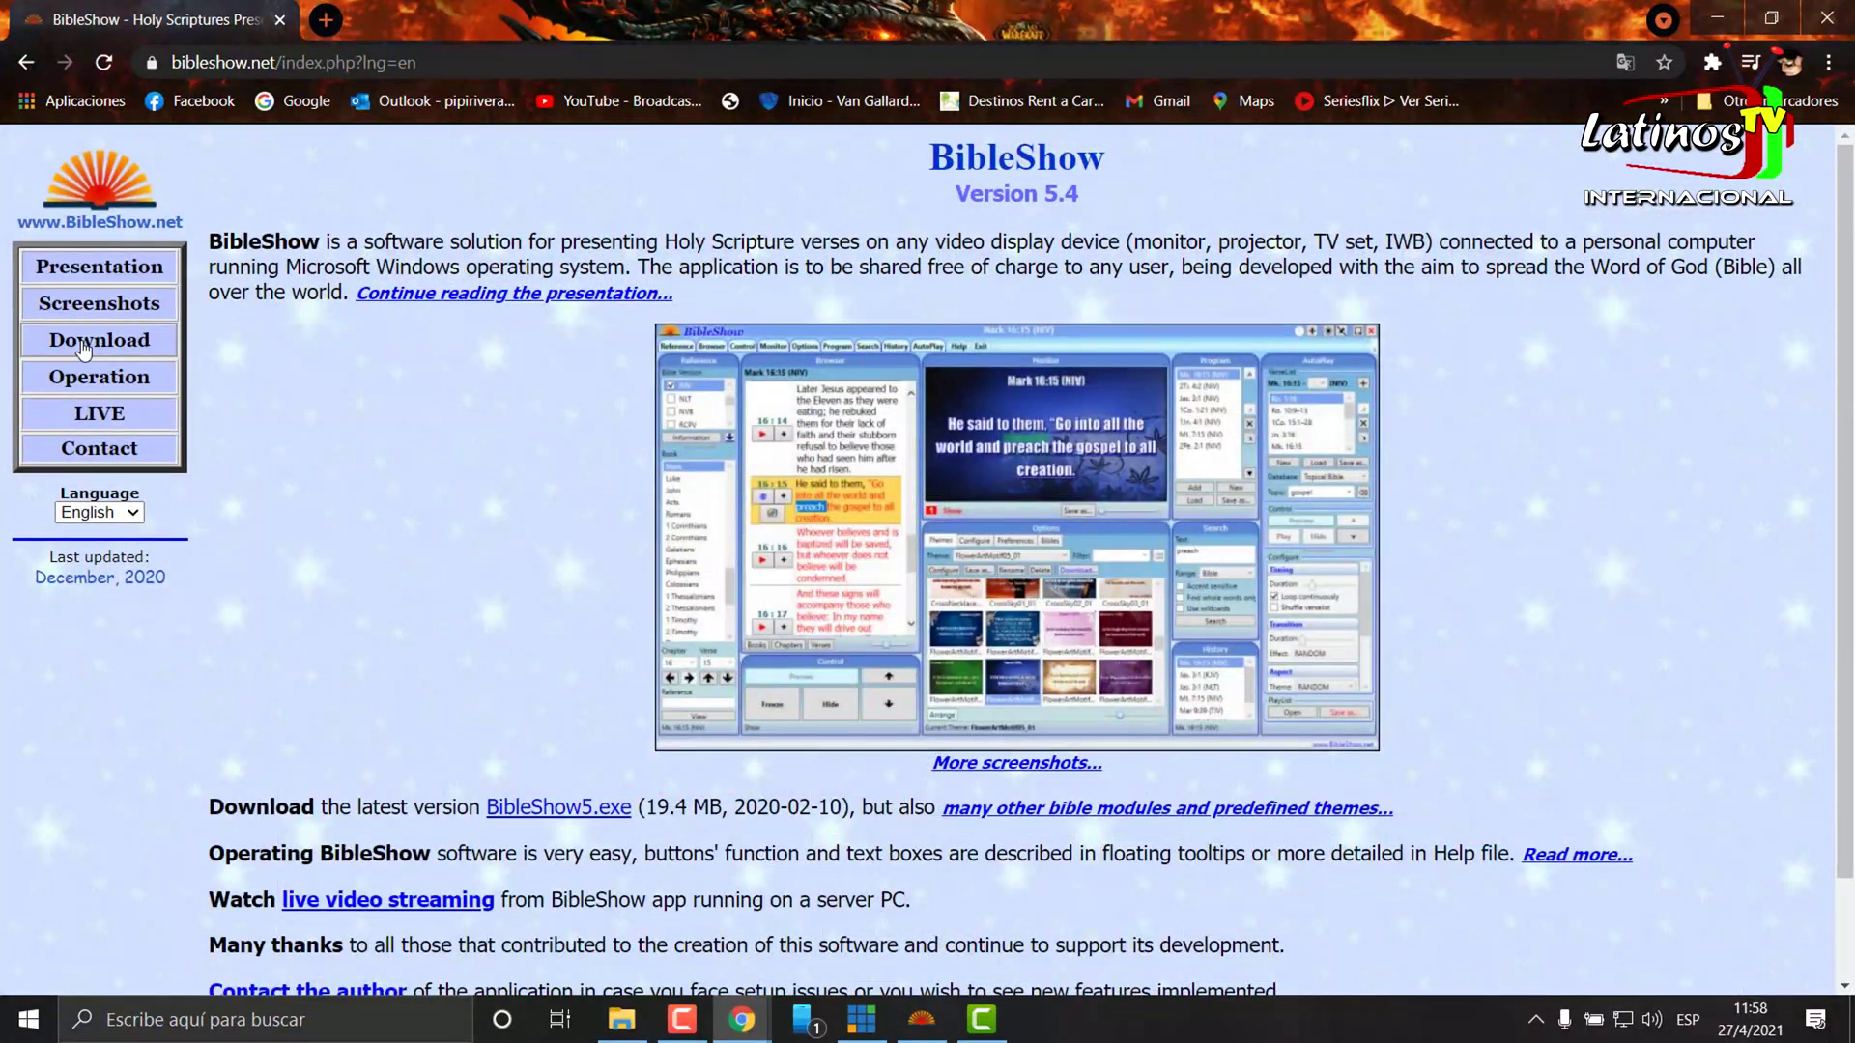
left_click(83, 343)
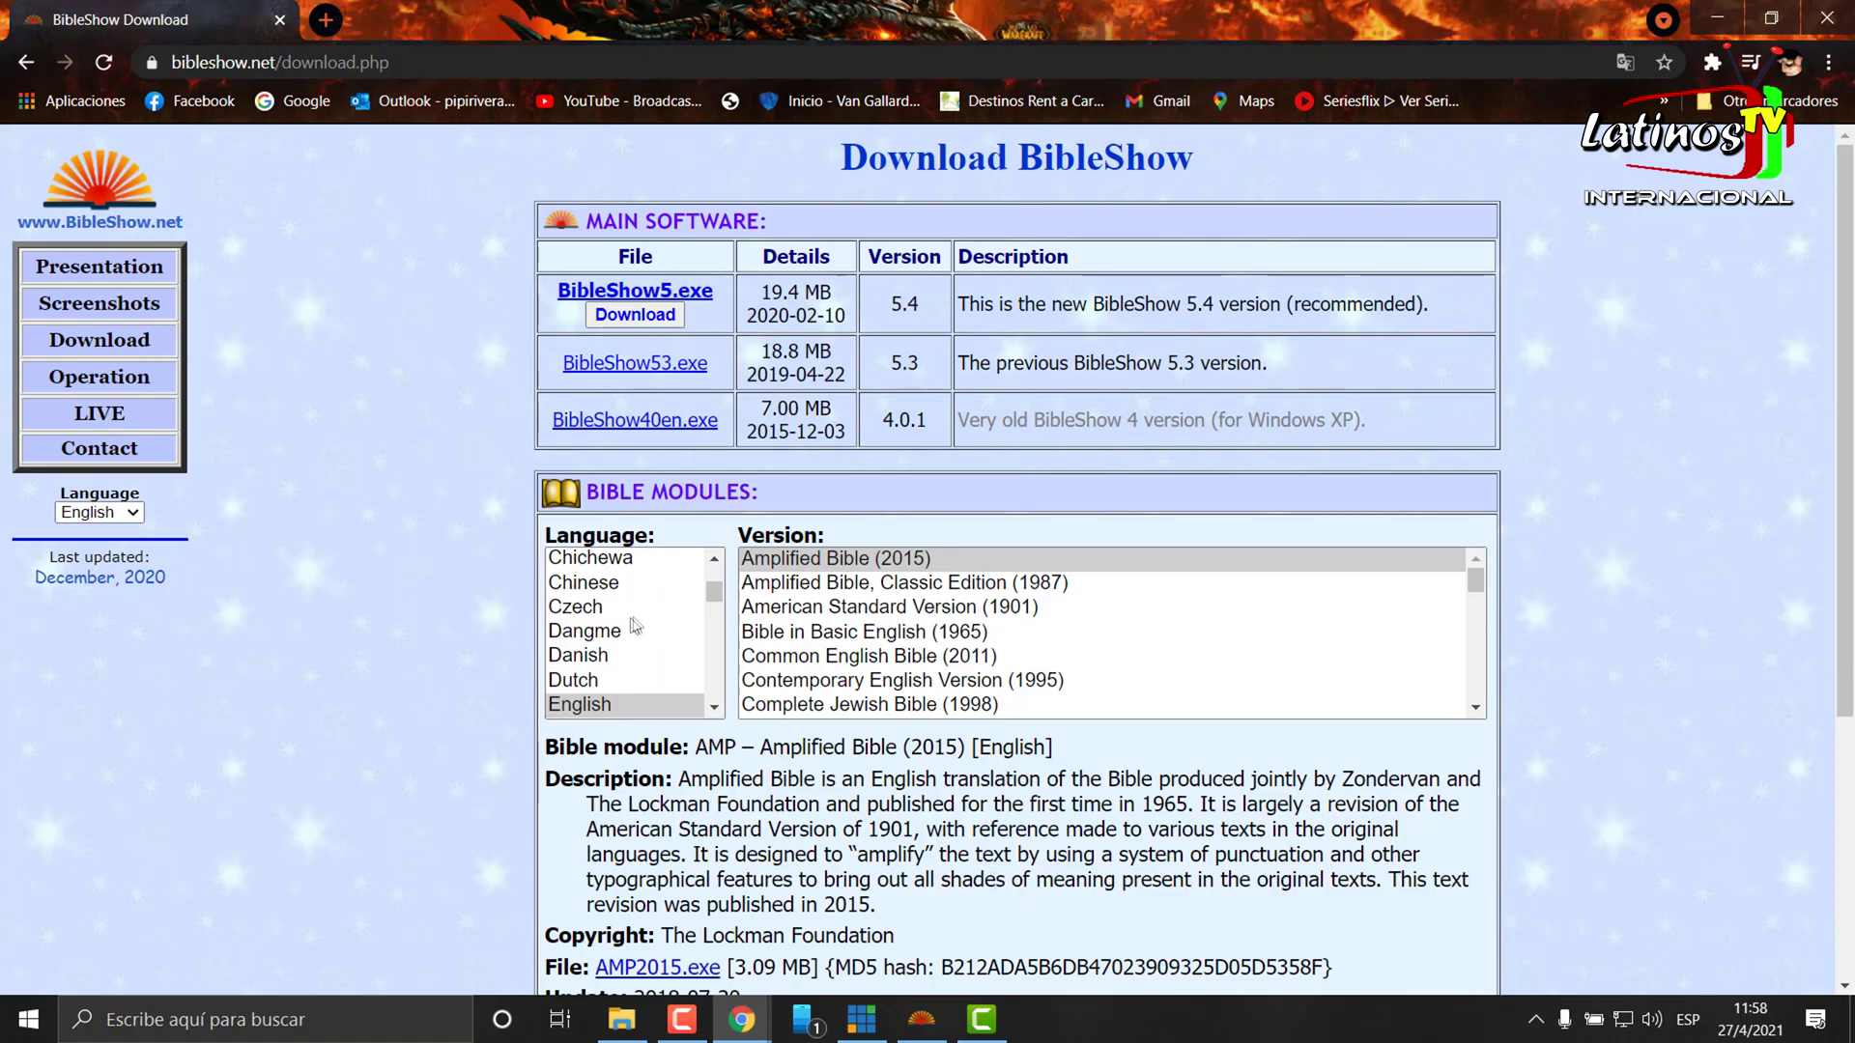
scroll(649, 609, "up", 3)
- Scroll down to the Bible modules and set the Language to Spanish
scroll(649, 609, "down", 2)
scroll(647, 605, "down", 3)
scroll(647, 605, "down", 3)
scroll(648, 604, "down", 2)
scroll(648, 605, "down", 3)
scroll(647, 605, "down", 2)
scroll(648, 605, "down", 4)
scroll(647, 605, "down", 1)
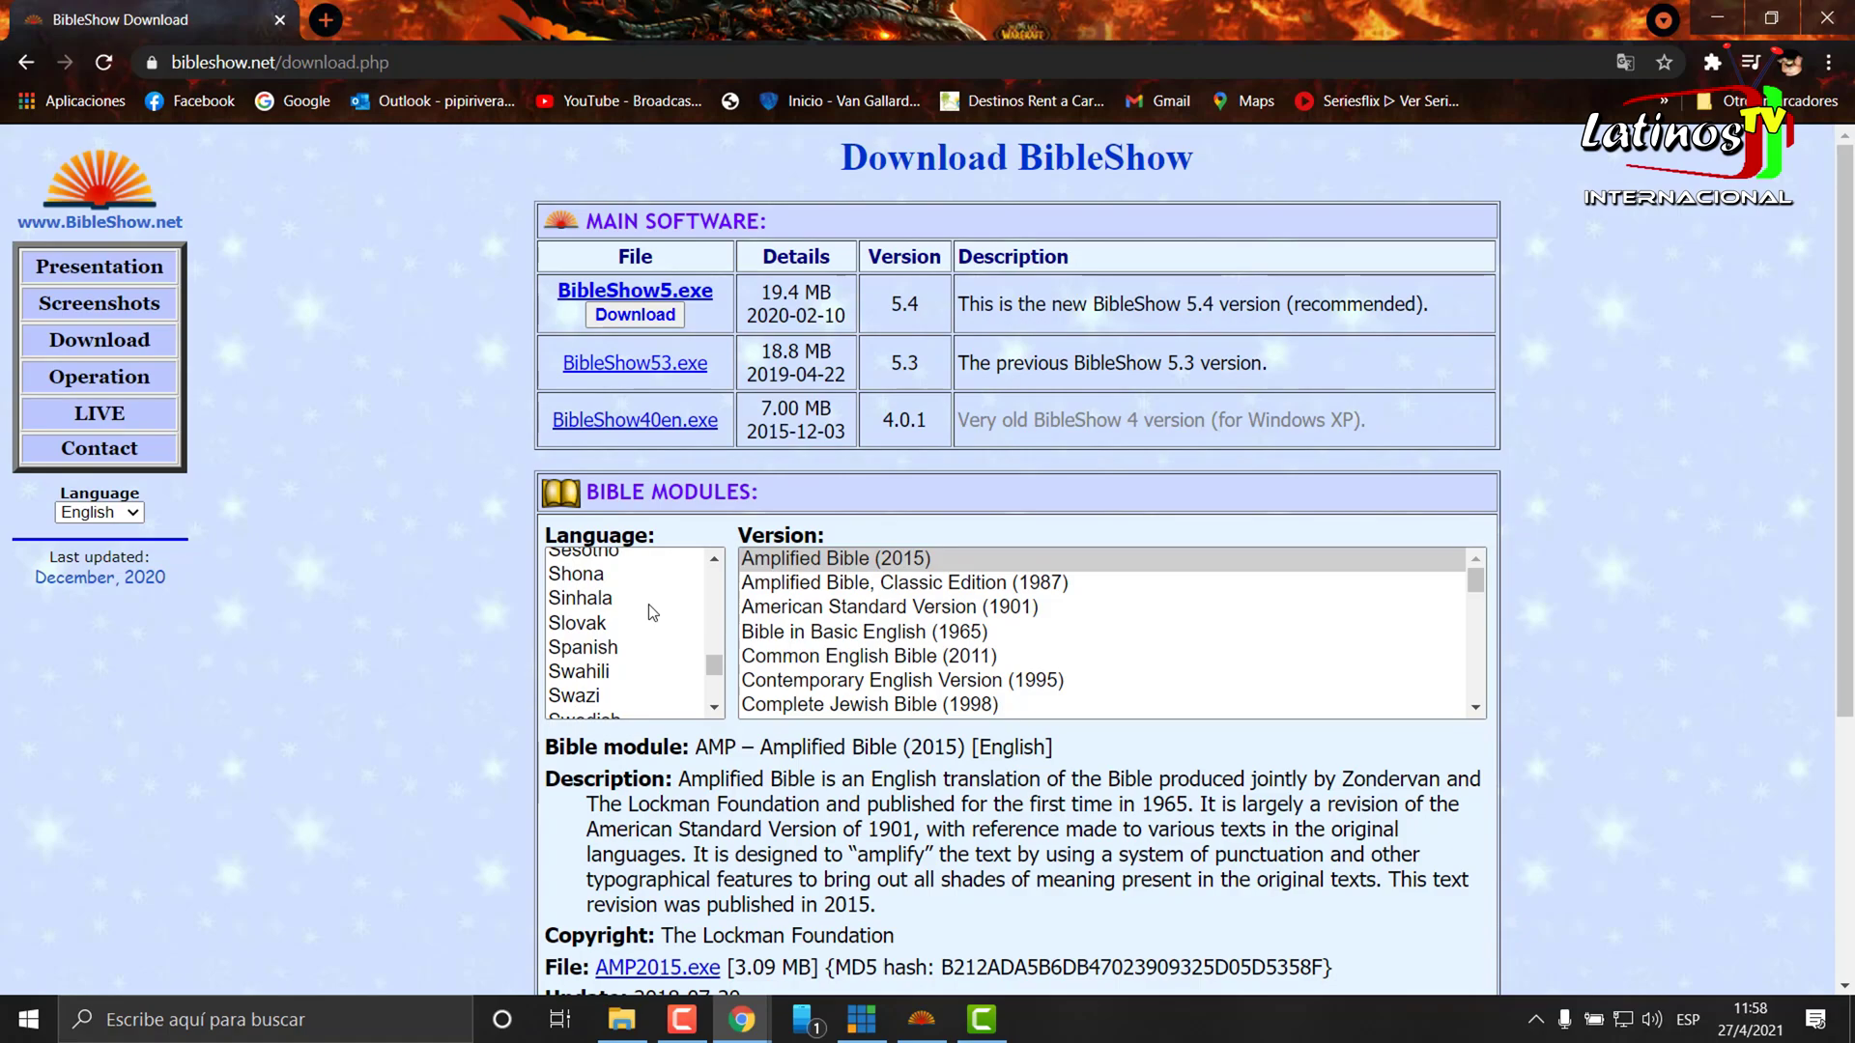
scroll(647, 605, "down", 2)
scroll(647, 604, "down", 1)
scroll(648, 605, "up", 3)
left_click(600, 655)
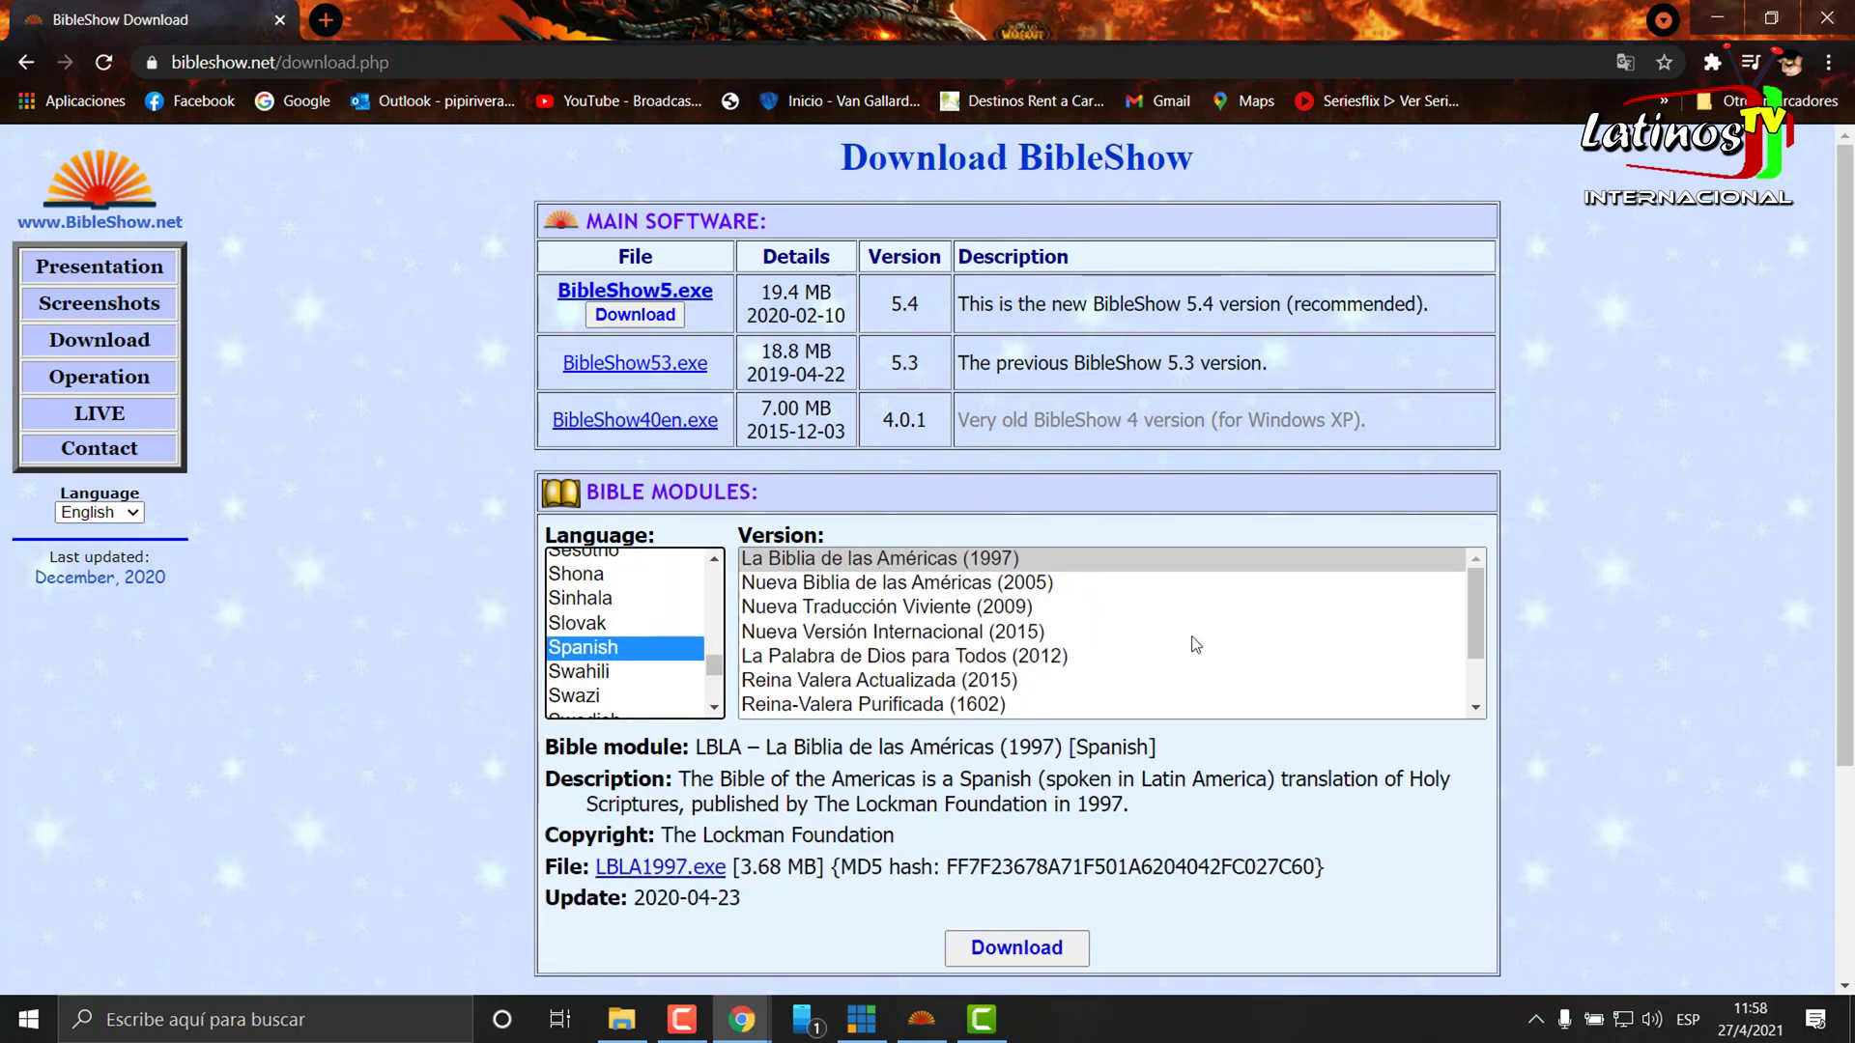
- Choose the Versión Reina-Valera (1960) module, then minimize Chrome to the desktop
scroll(1195, 644, "down", 1)
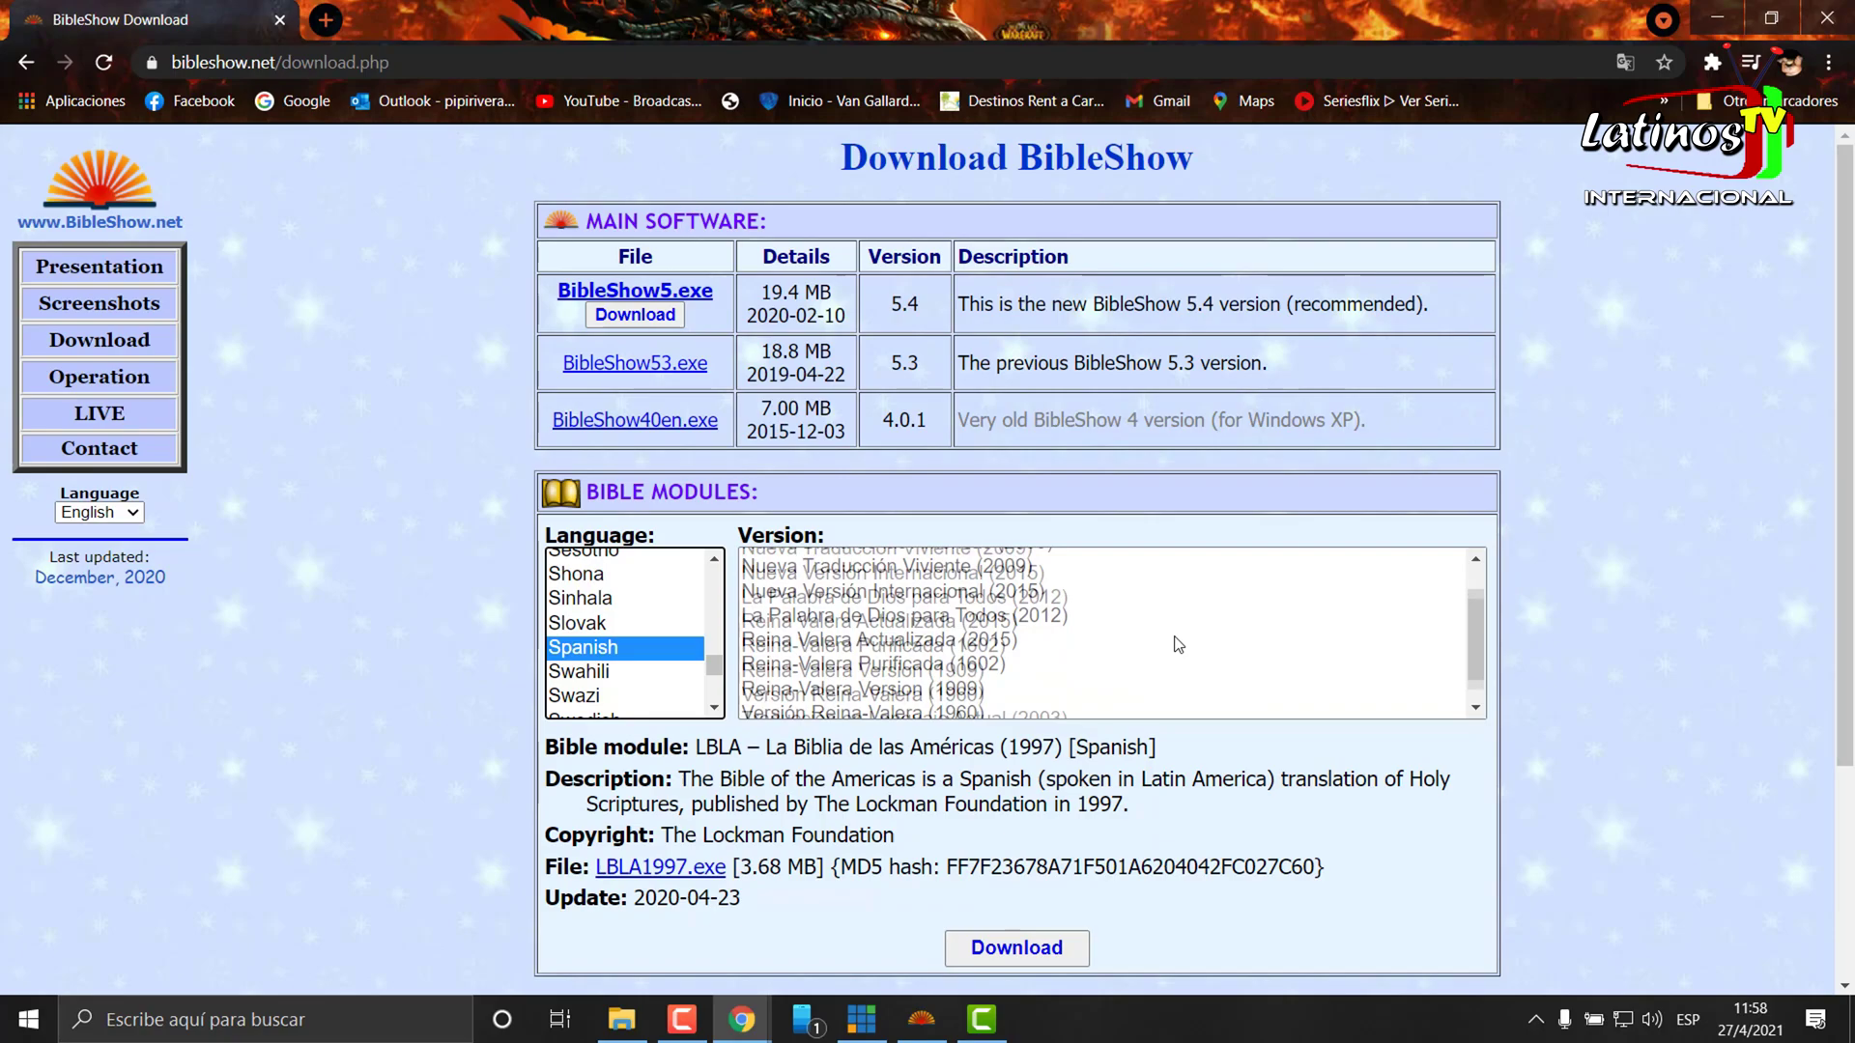
scroll(1184, 645, "down", 3)
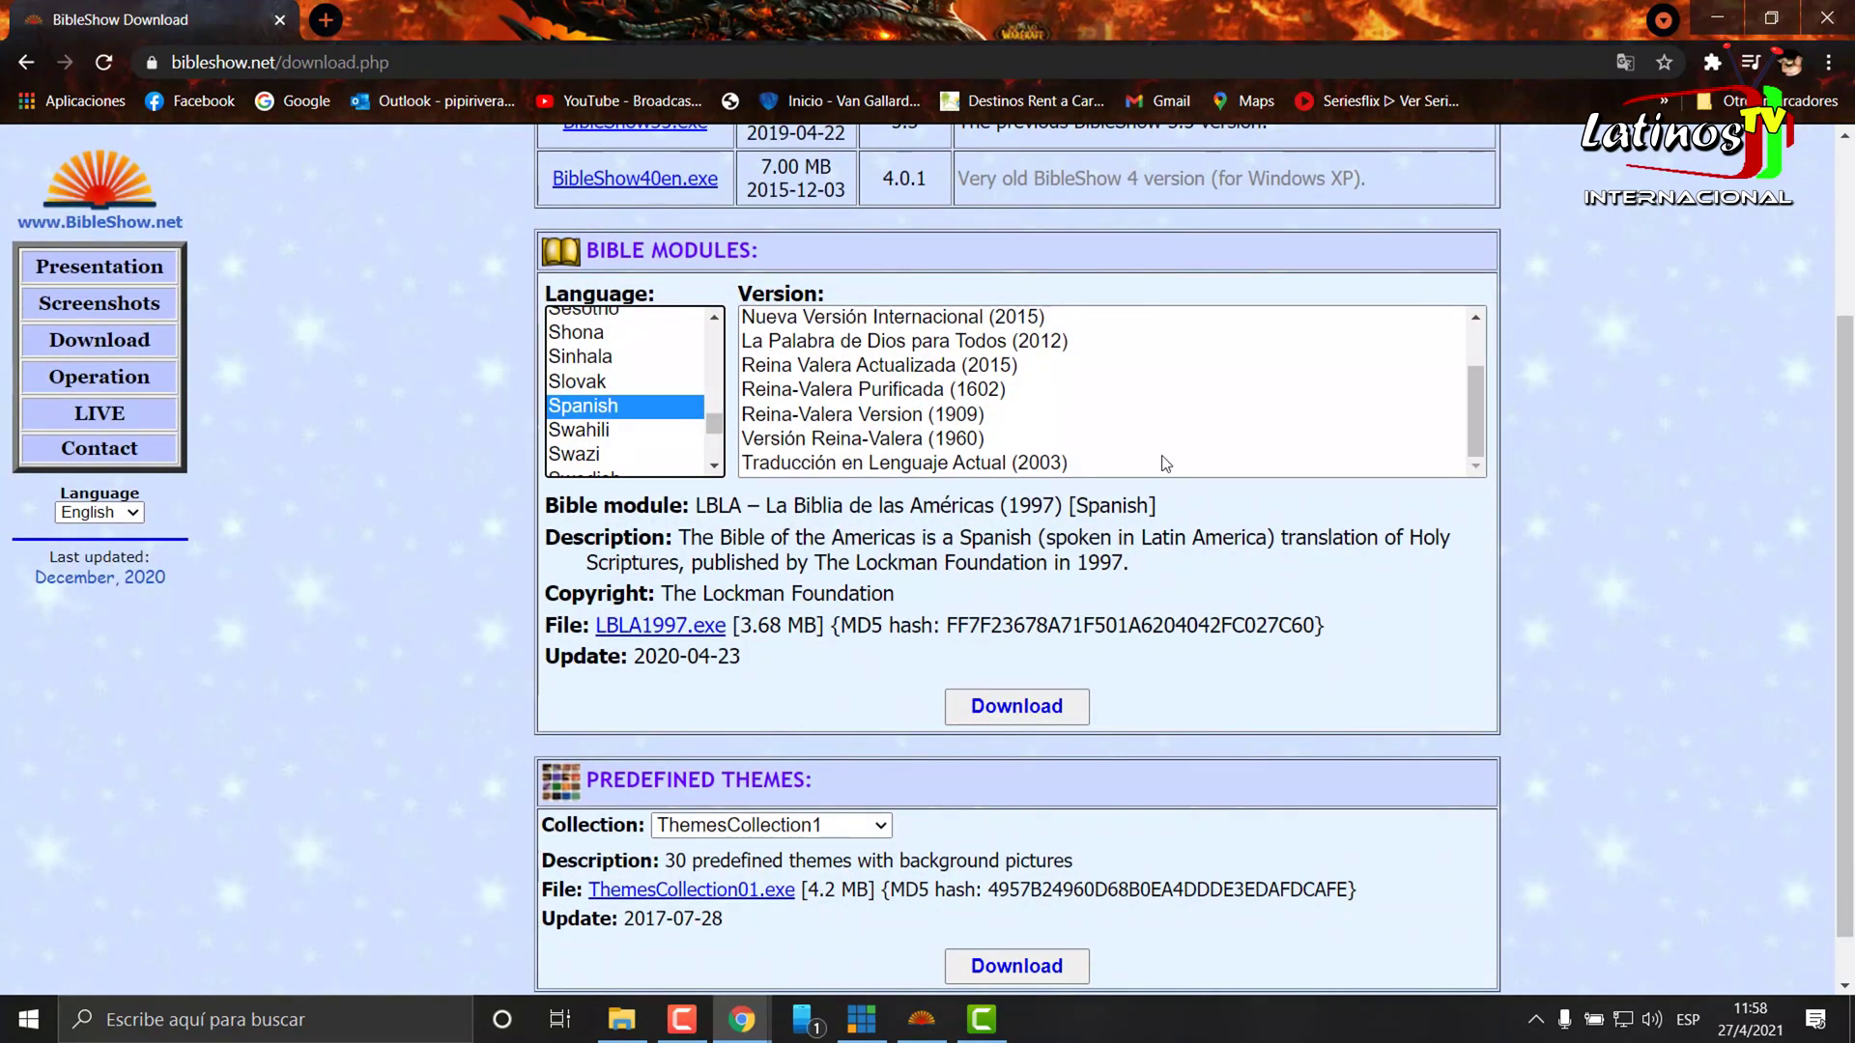
scroll(1170, 457, "up", 2)
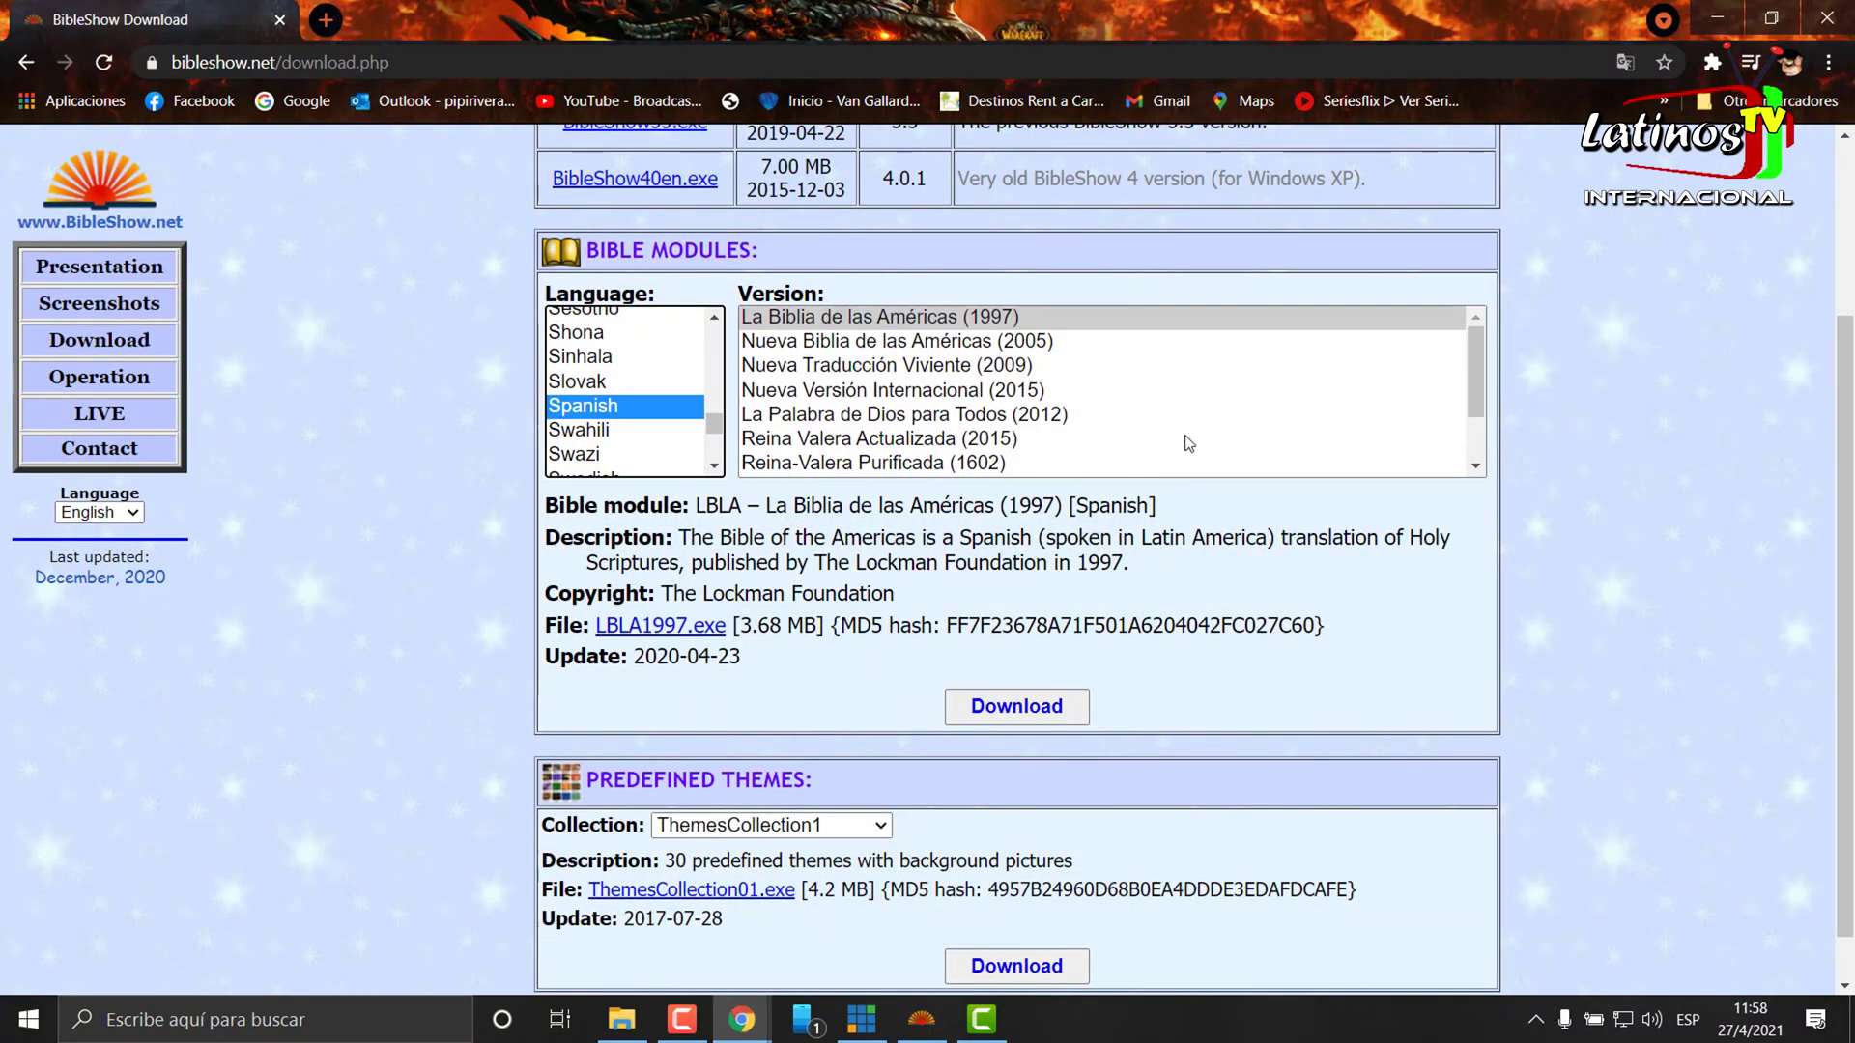
scroll(1207, 397, "down", 2)
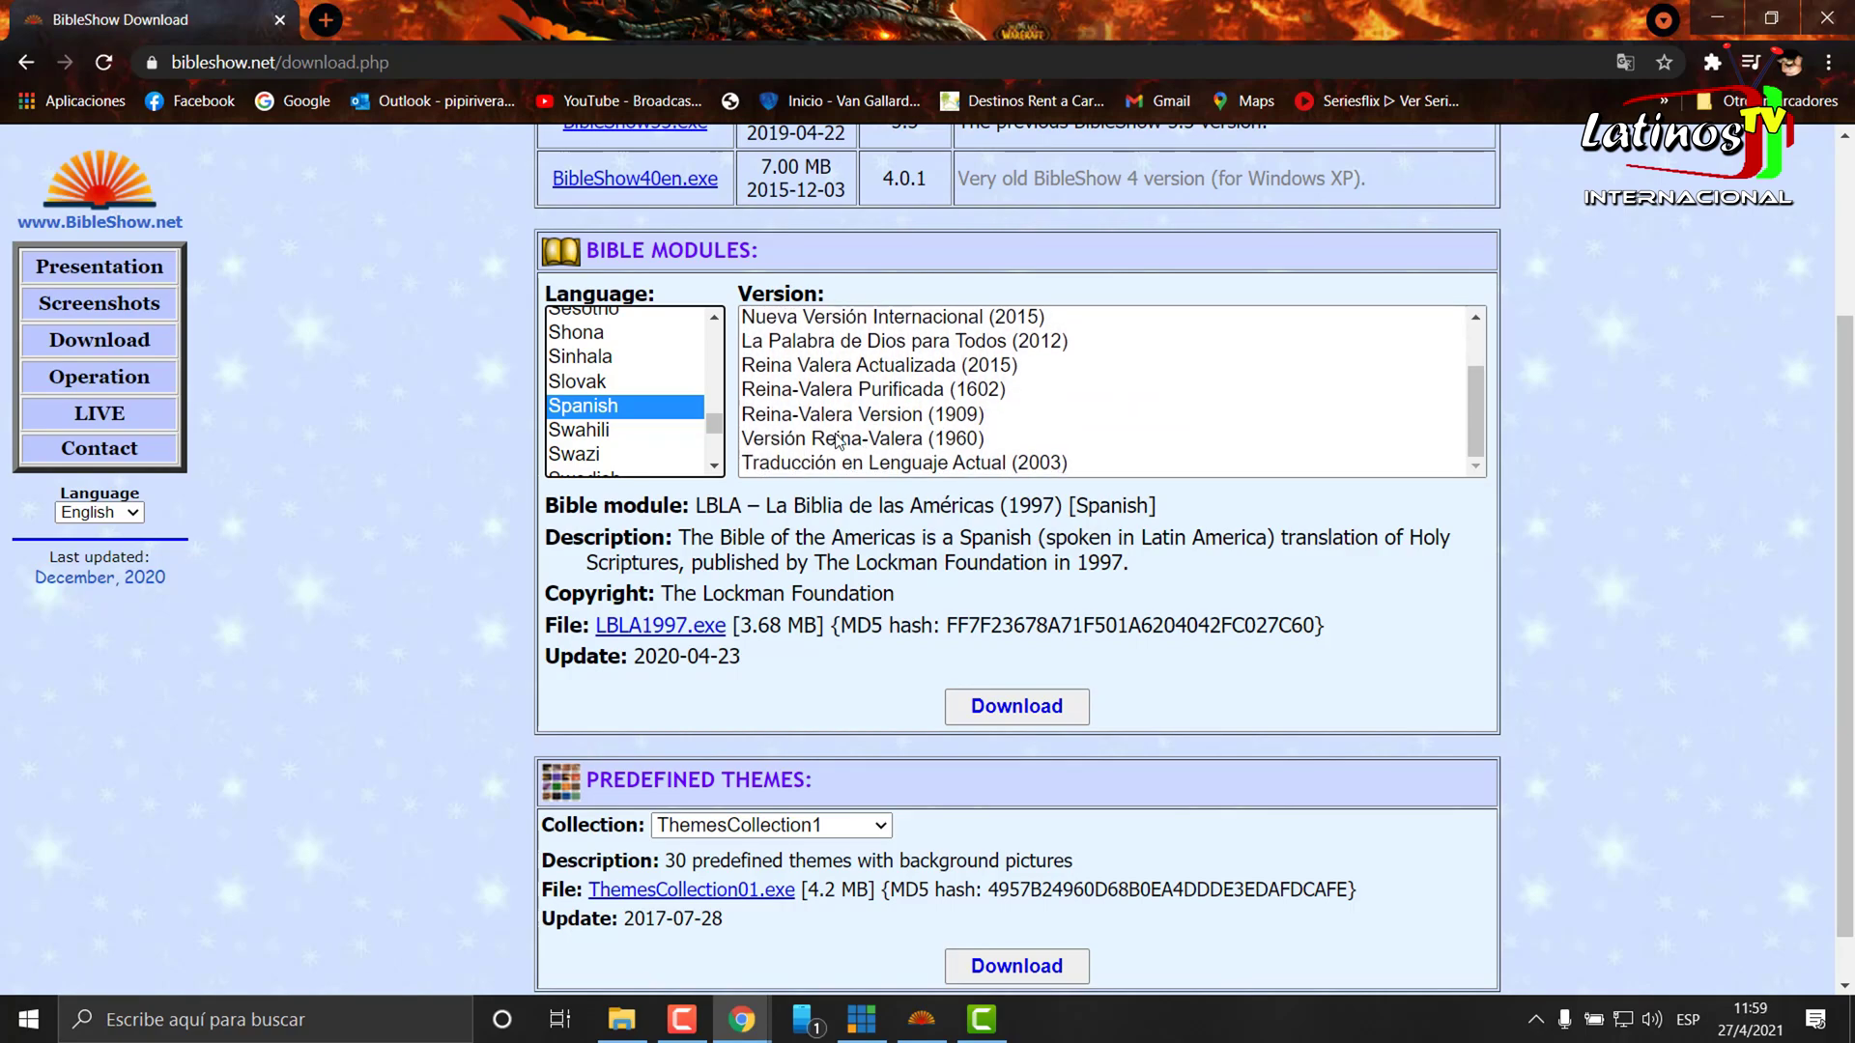
left_click(1265, 444)
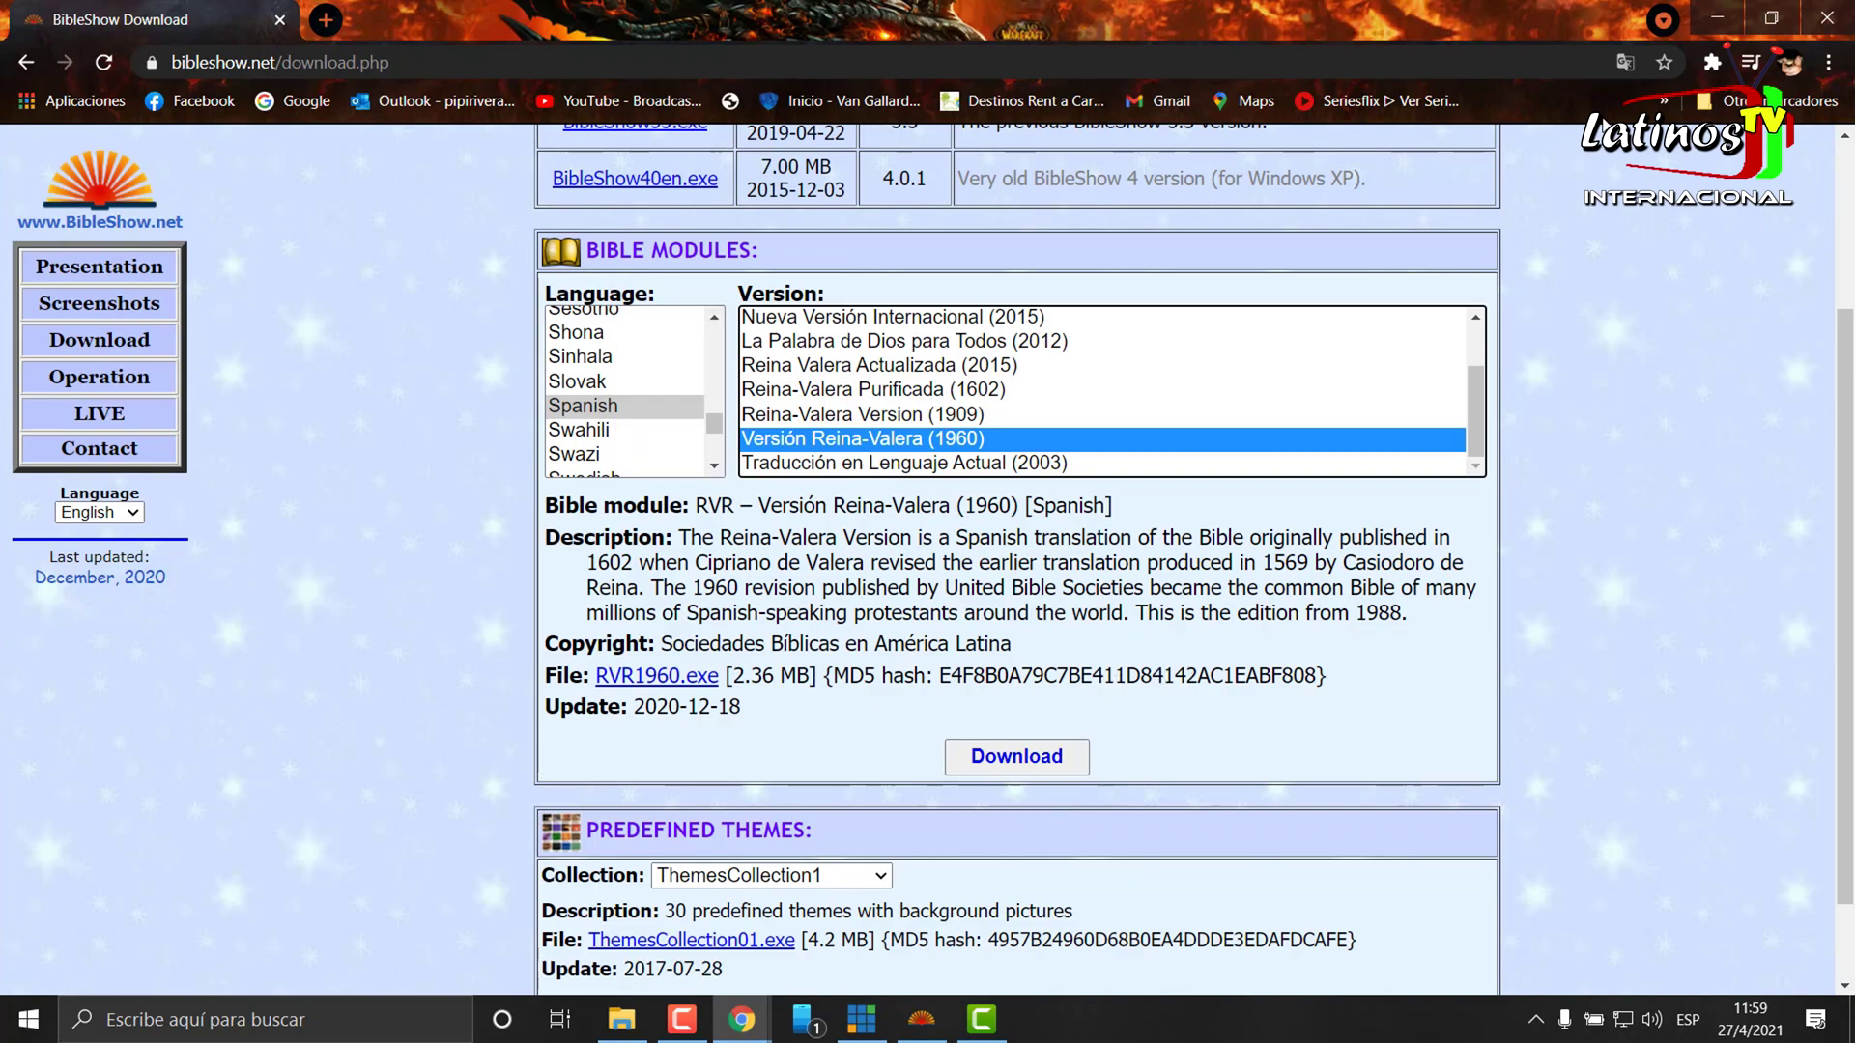
left_click(1717, 18)
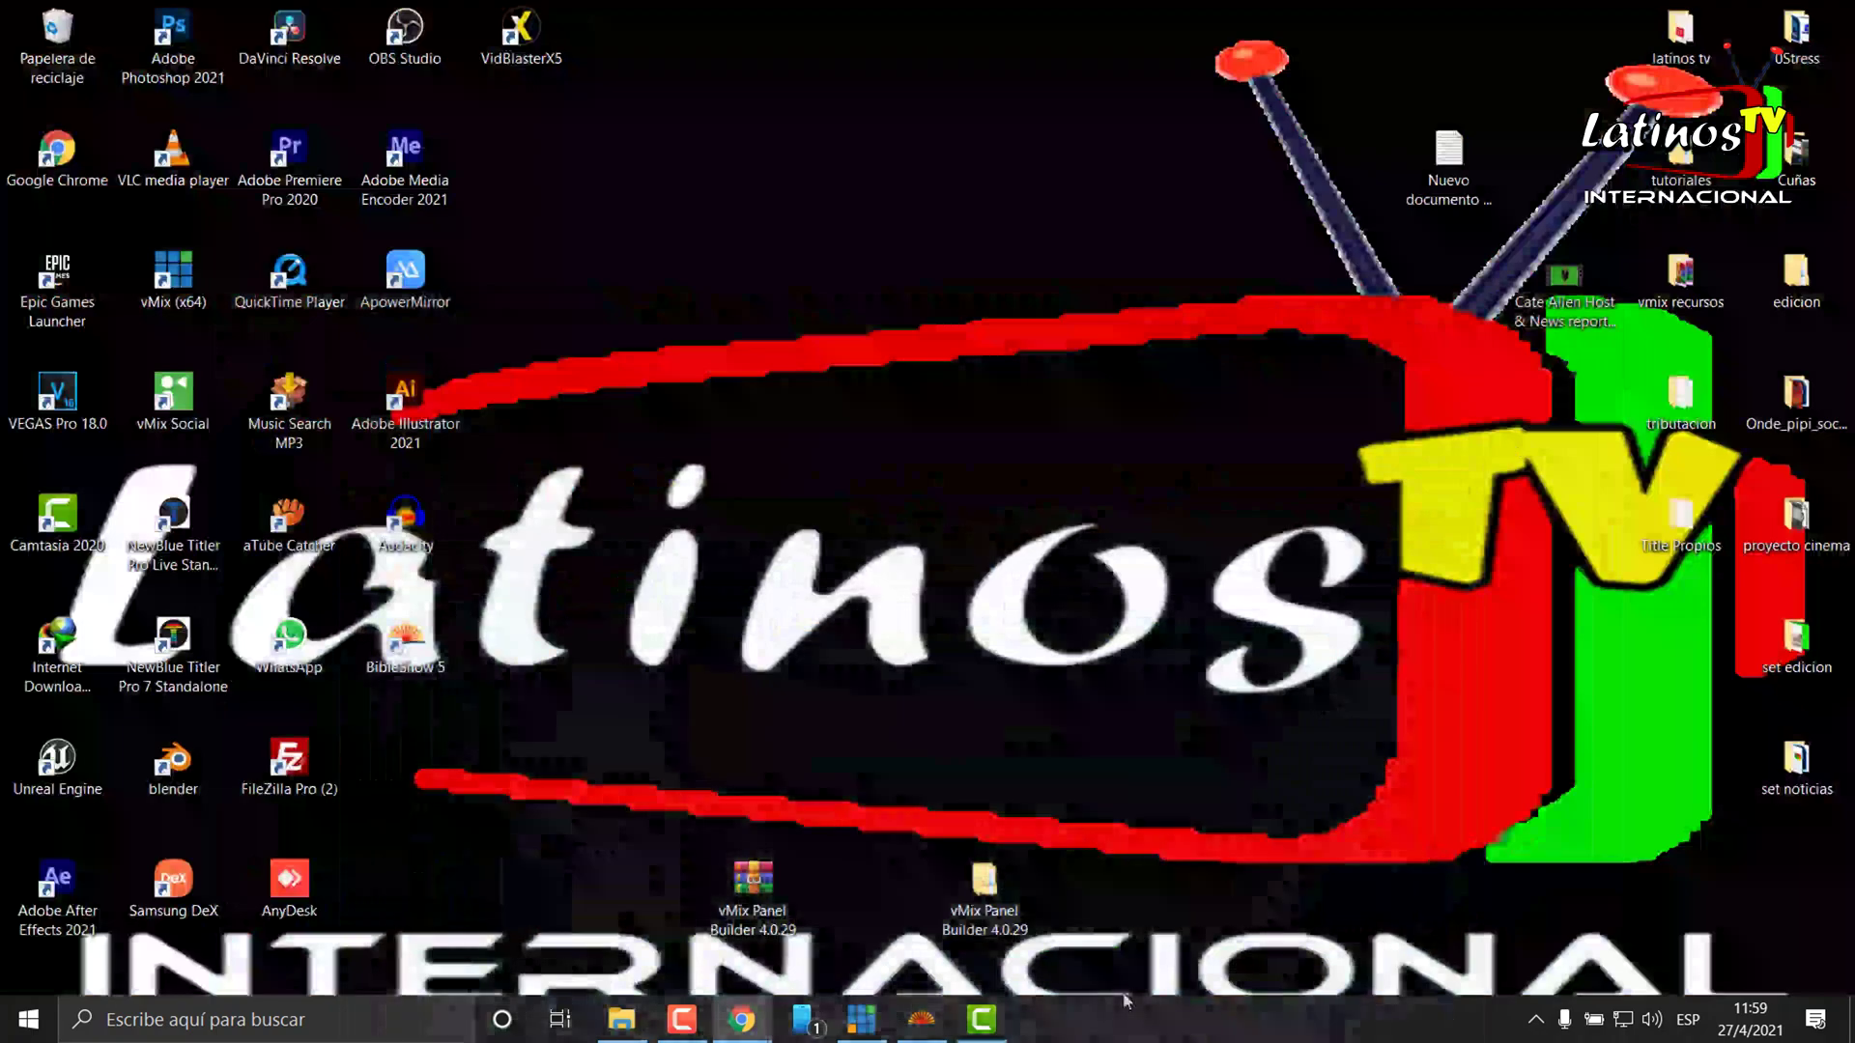
- Restore BibleShow and toggle KJV alongside RVR, showing the RVR book list
left_click(922, 1019)
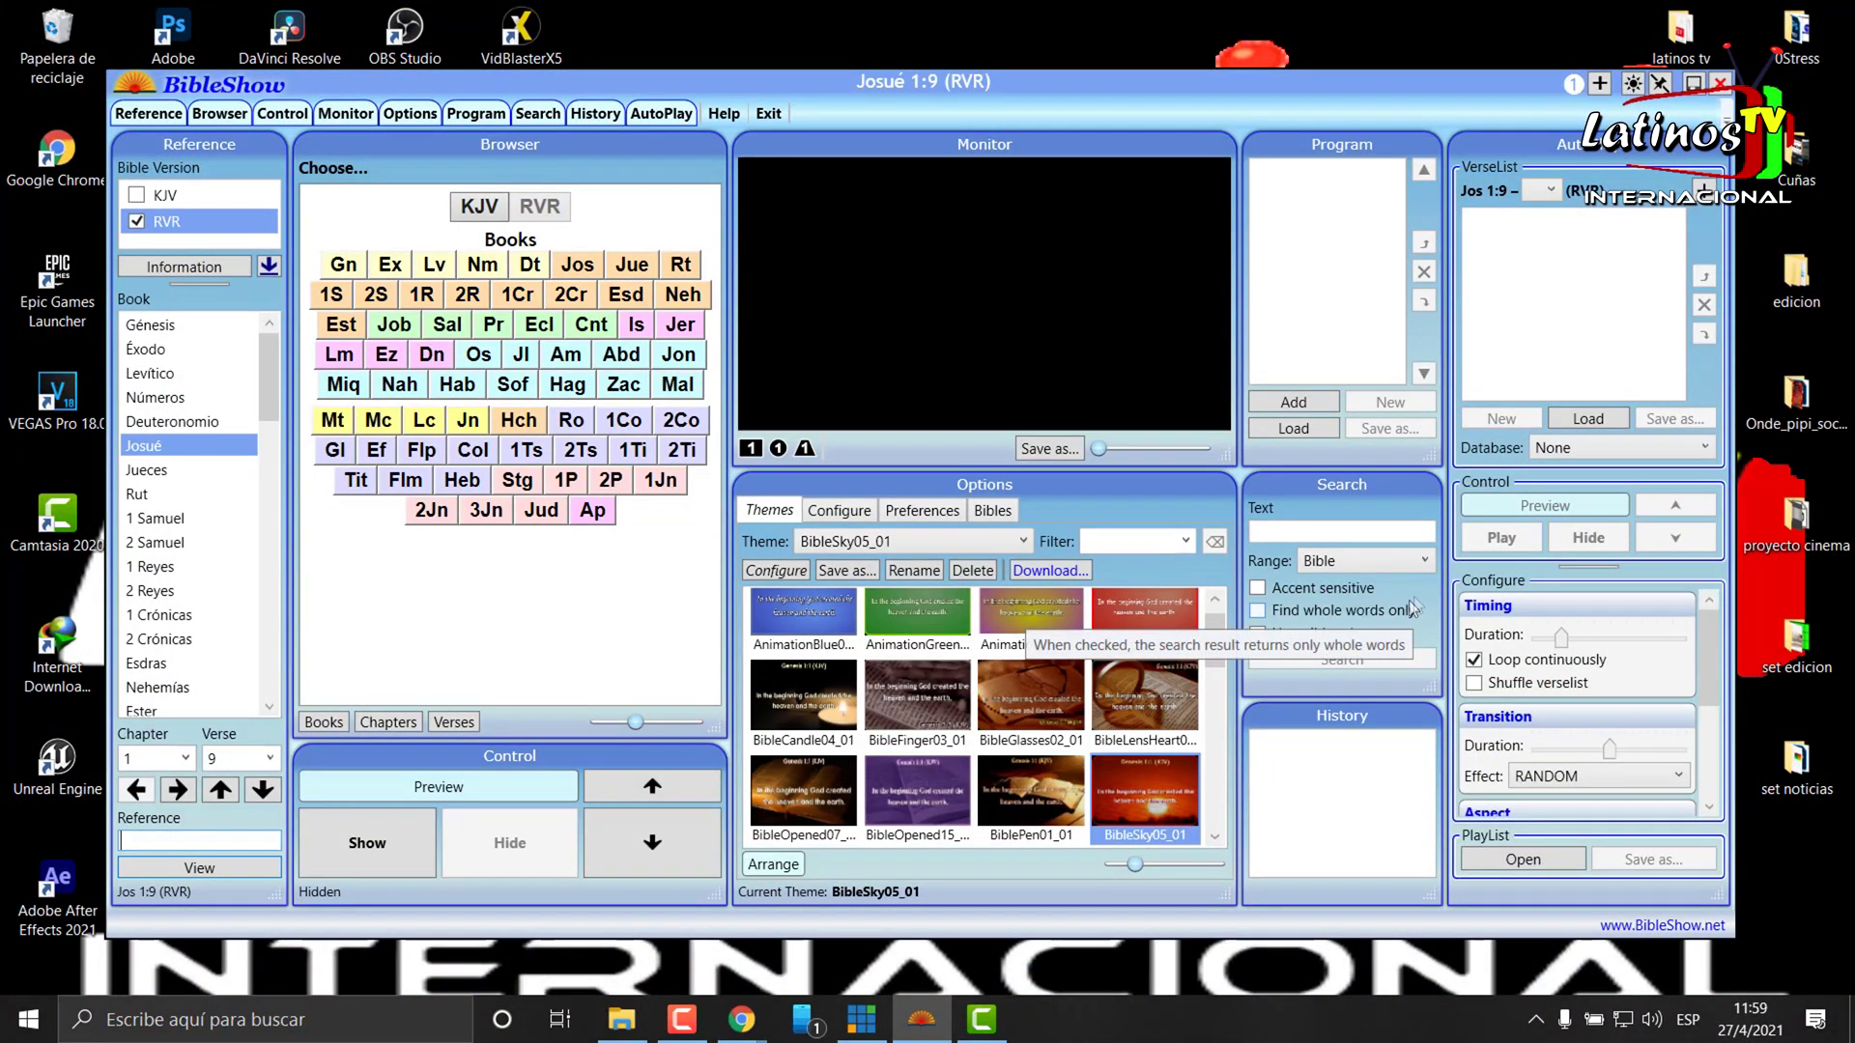
left_click(137, 196)
left_click(152, 221)
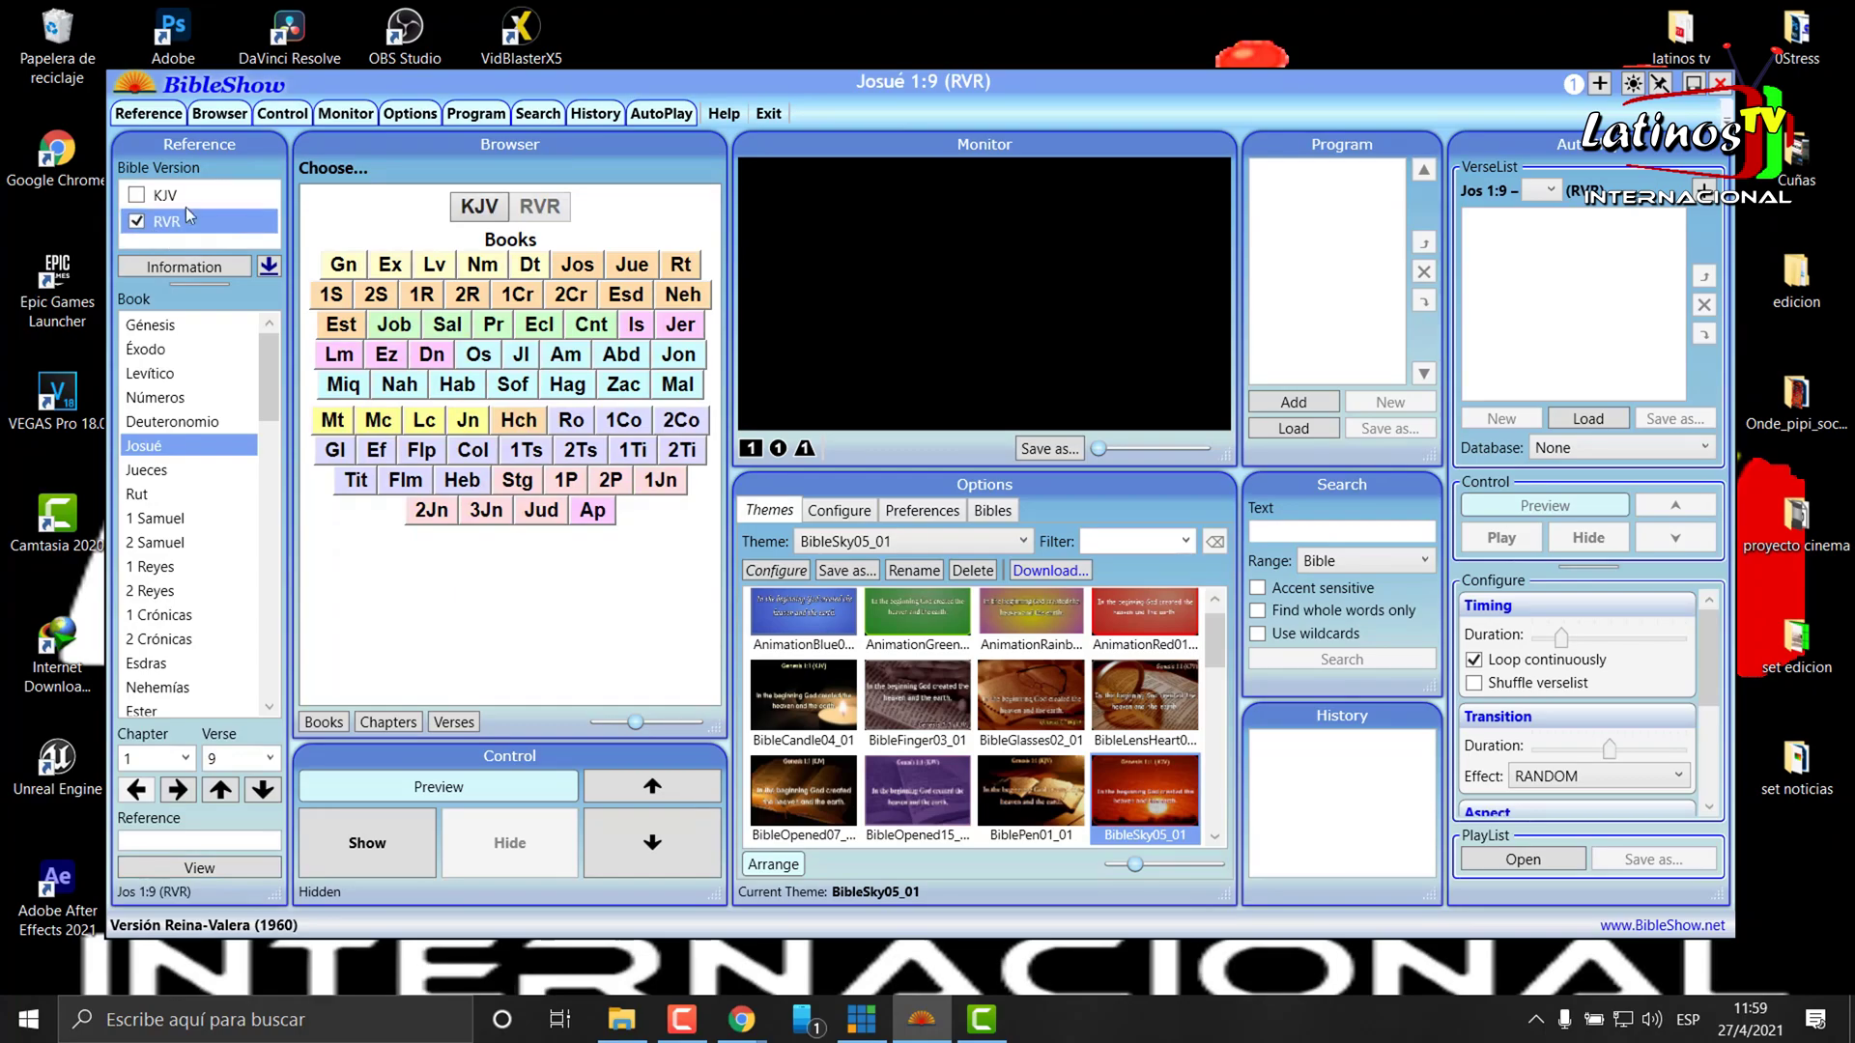
left_click(139, 196)
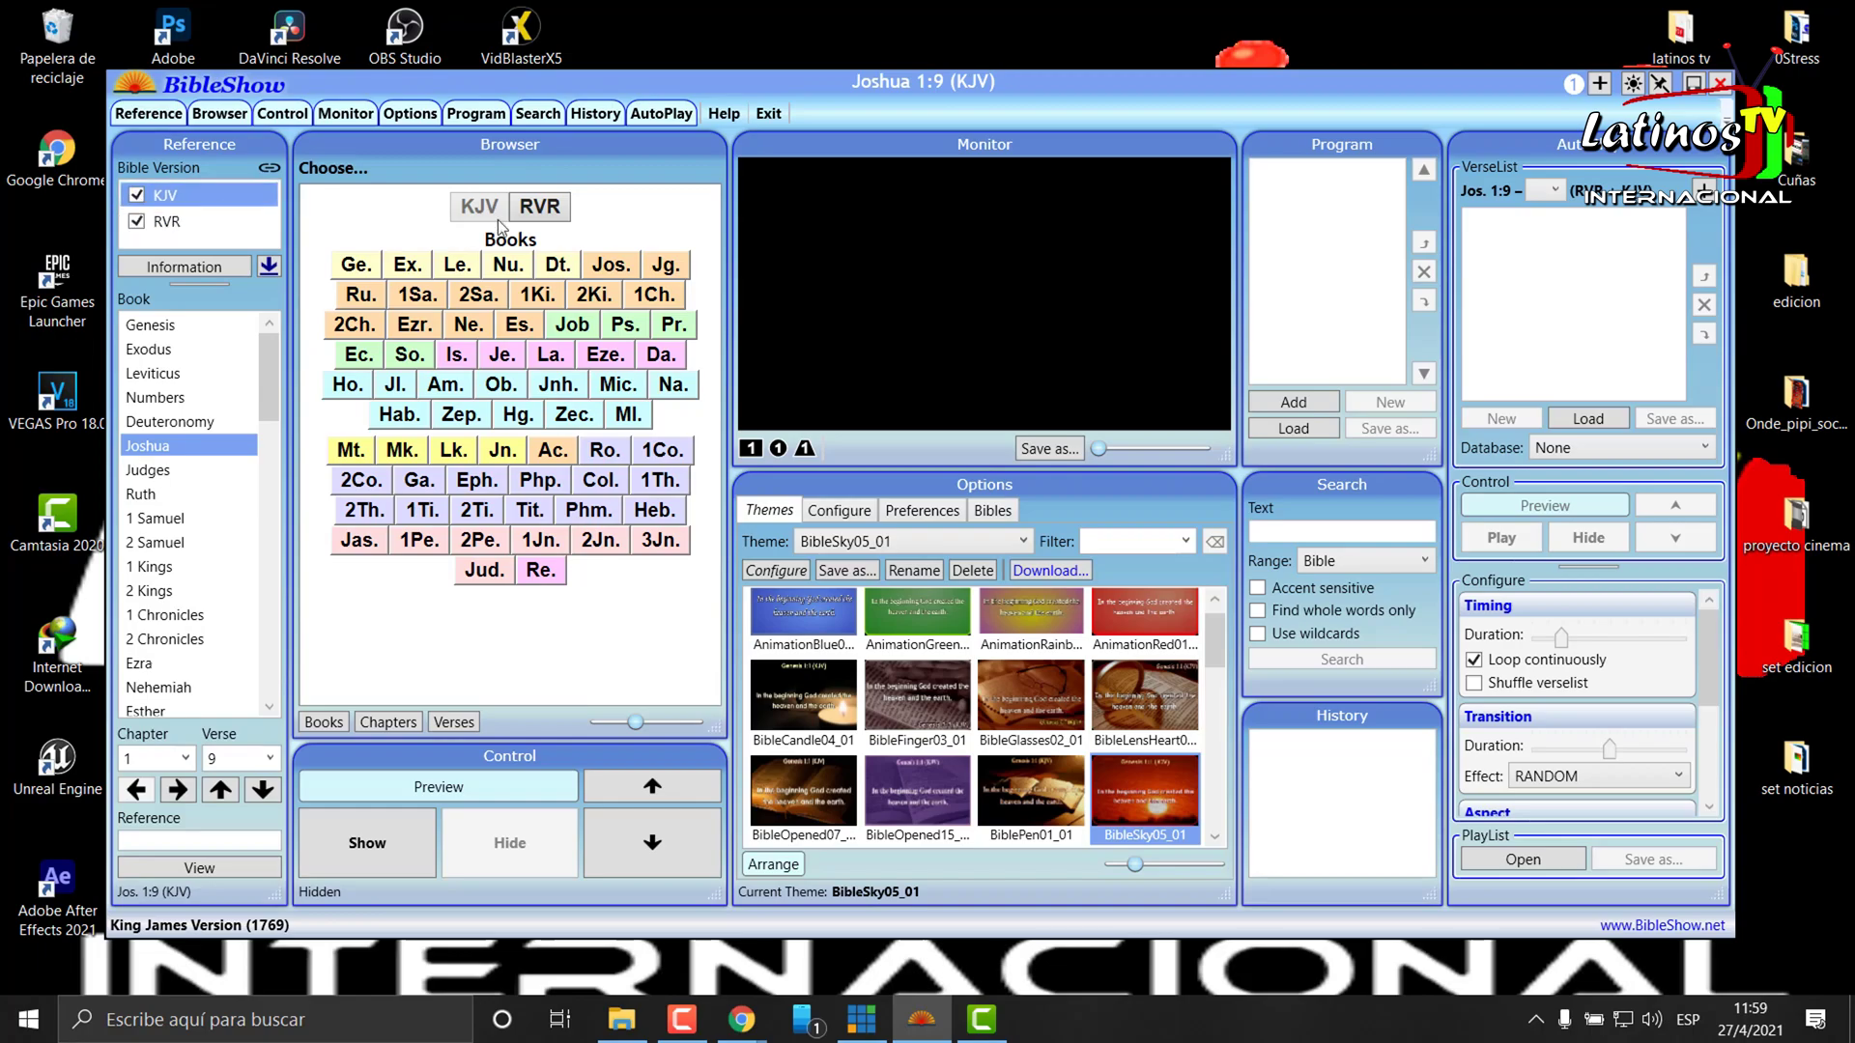
left_click(542, 208)
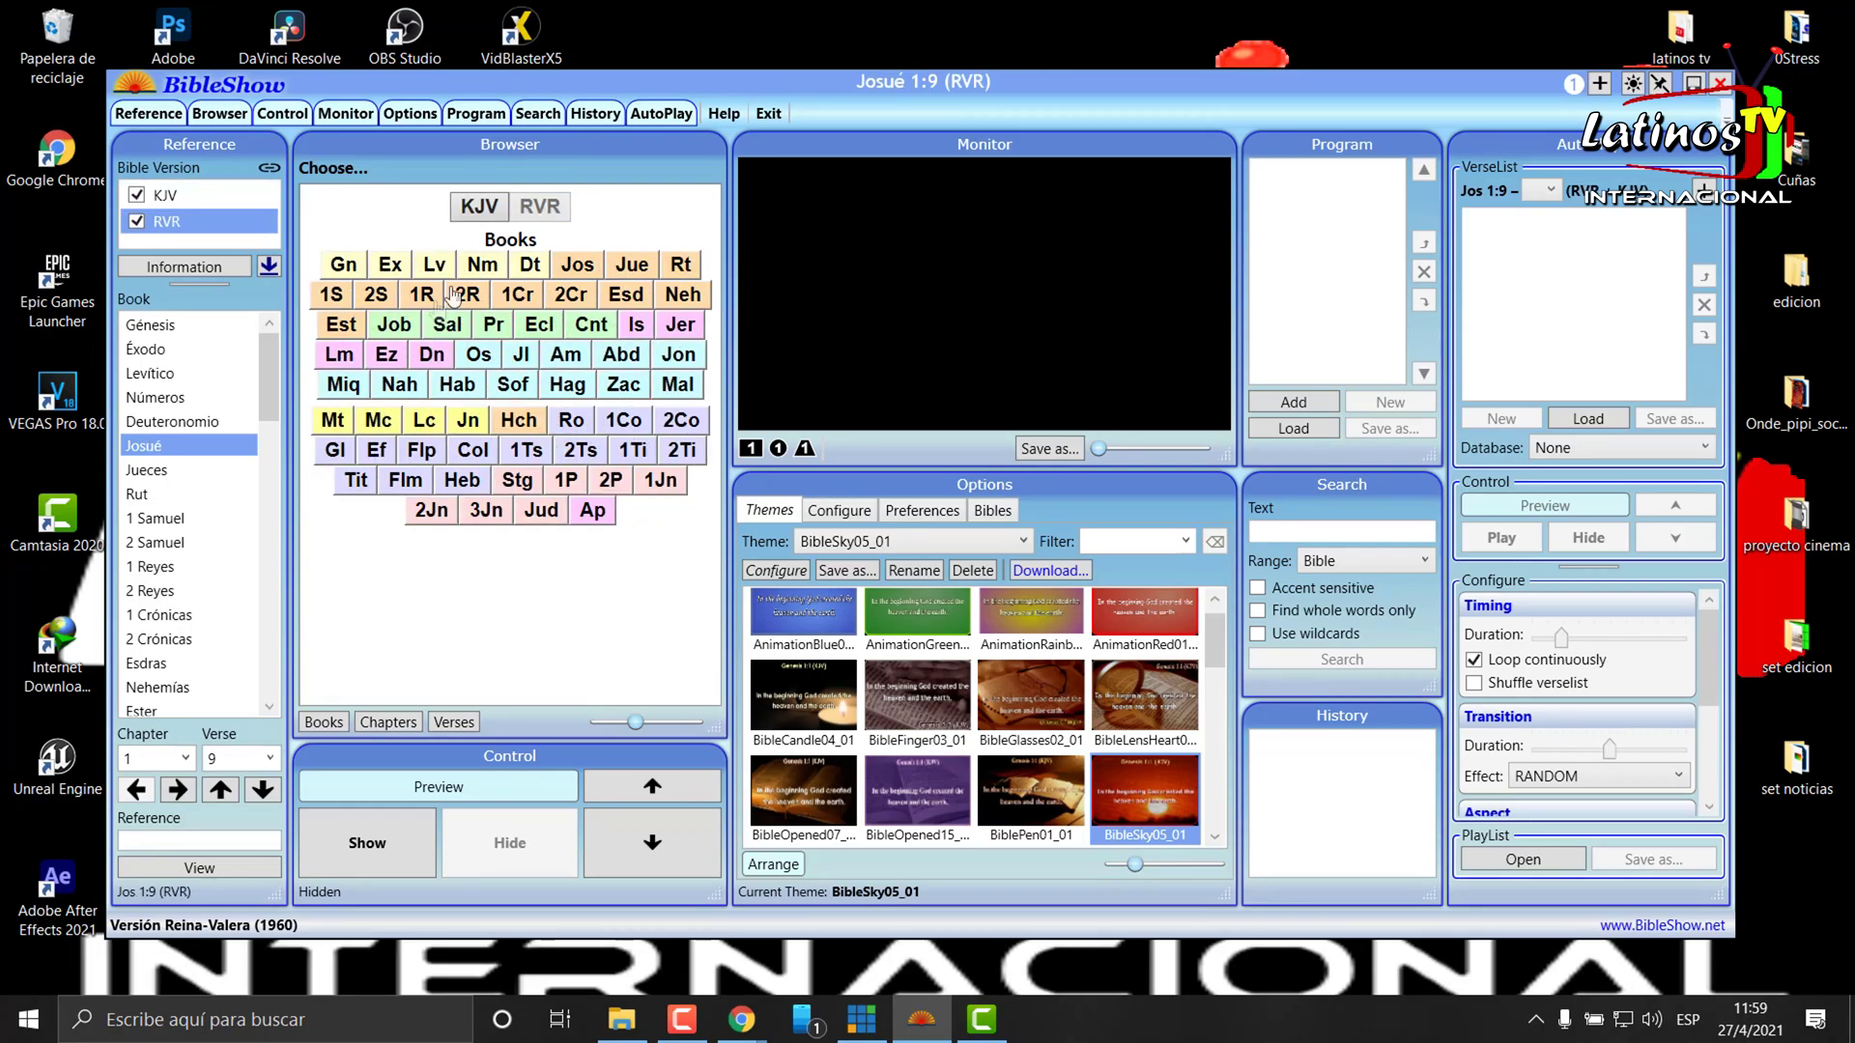
- Turn KJV off, then try dark mode and switch back to the light theme
left_click(136, 194)
left_click(1633, 85)
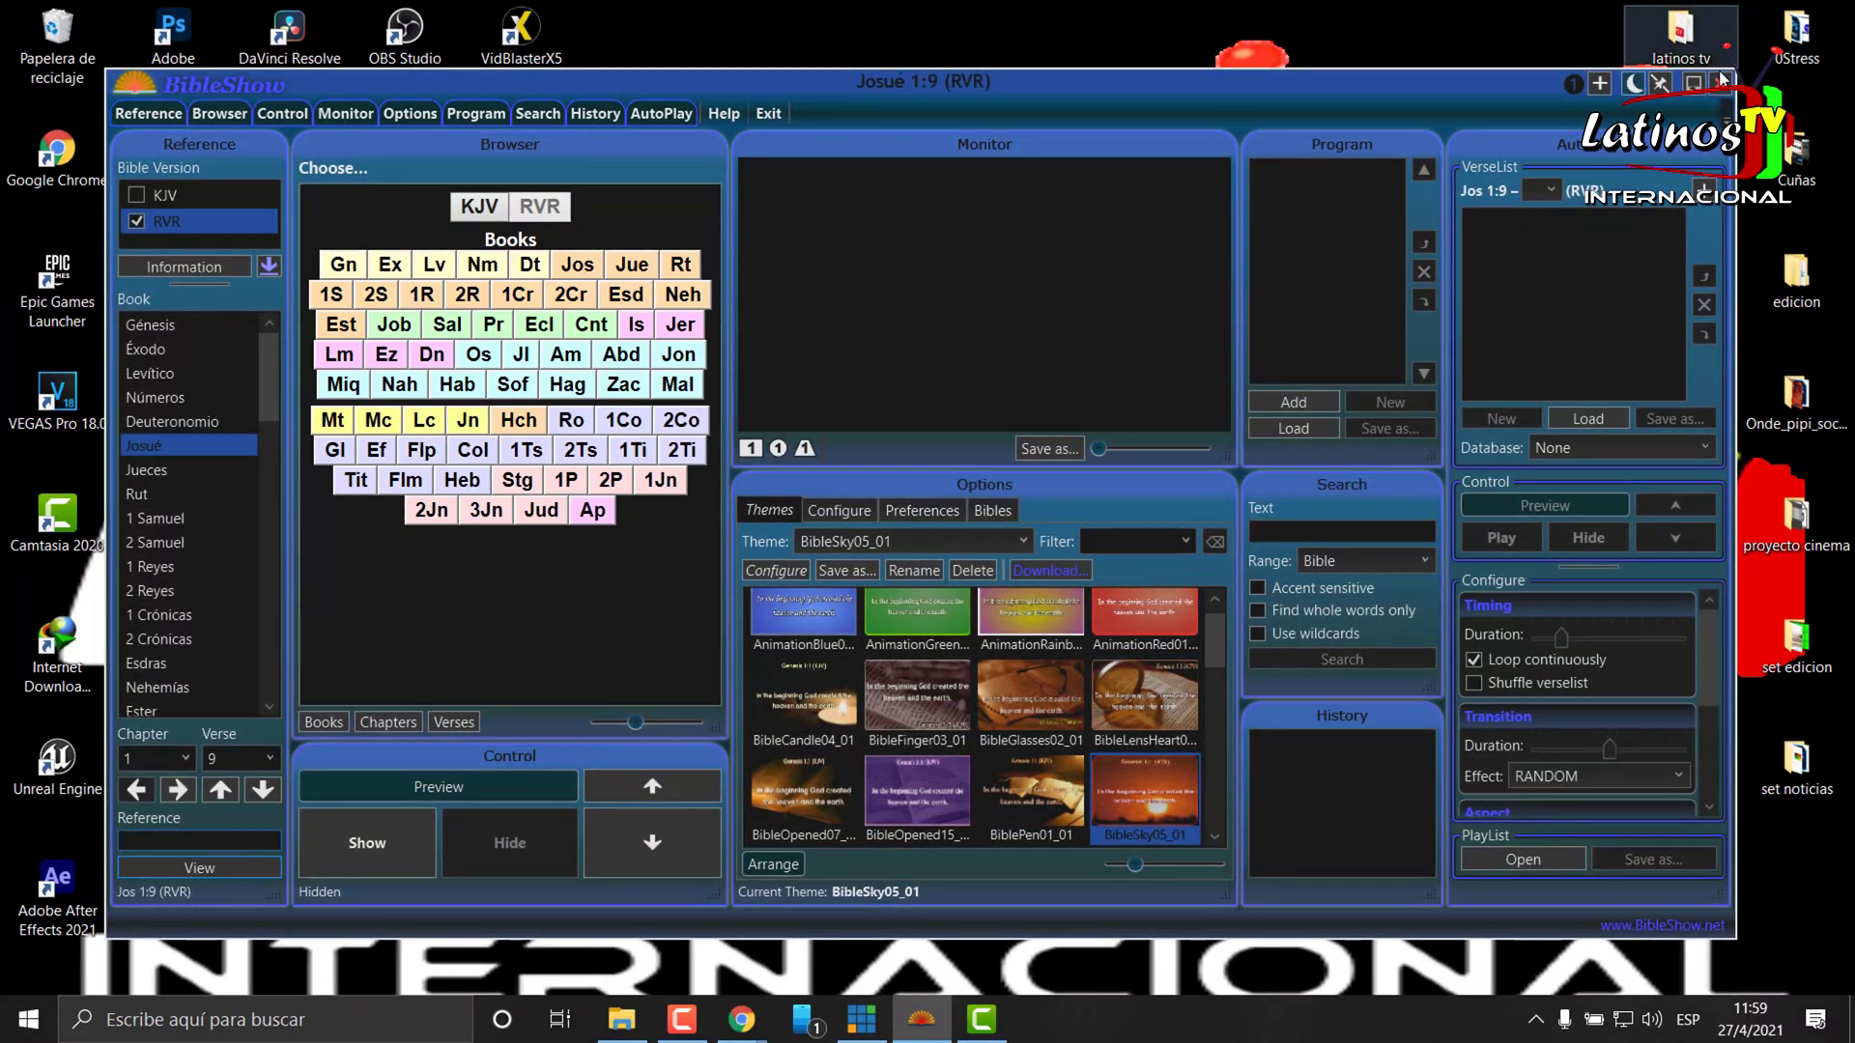
left_click(1636, 85)
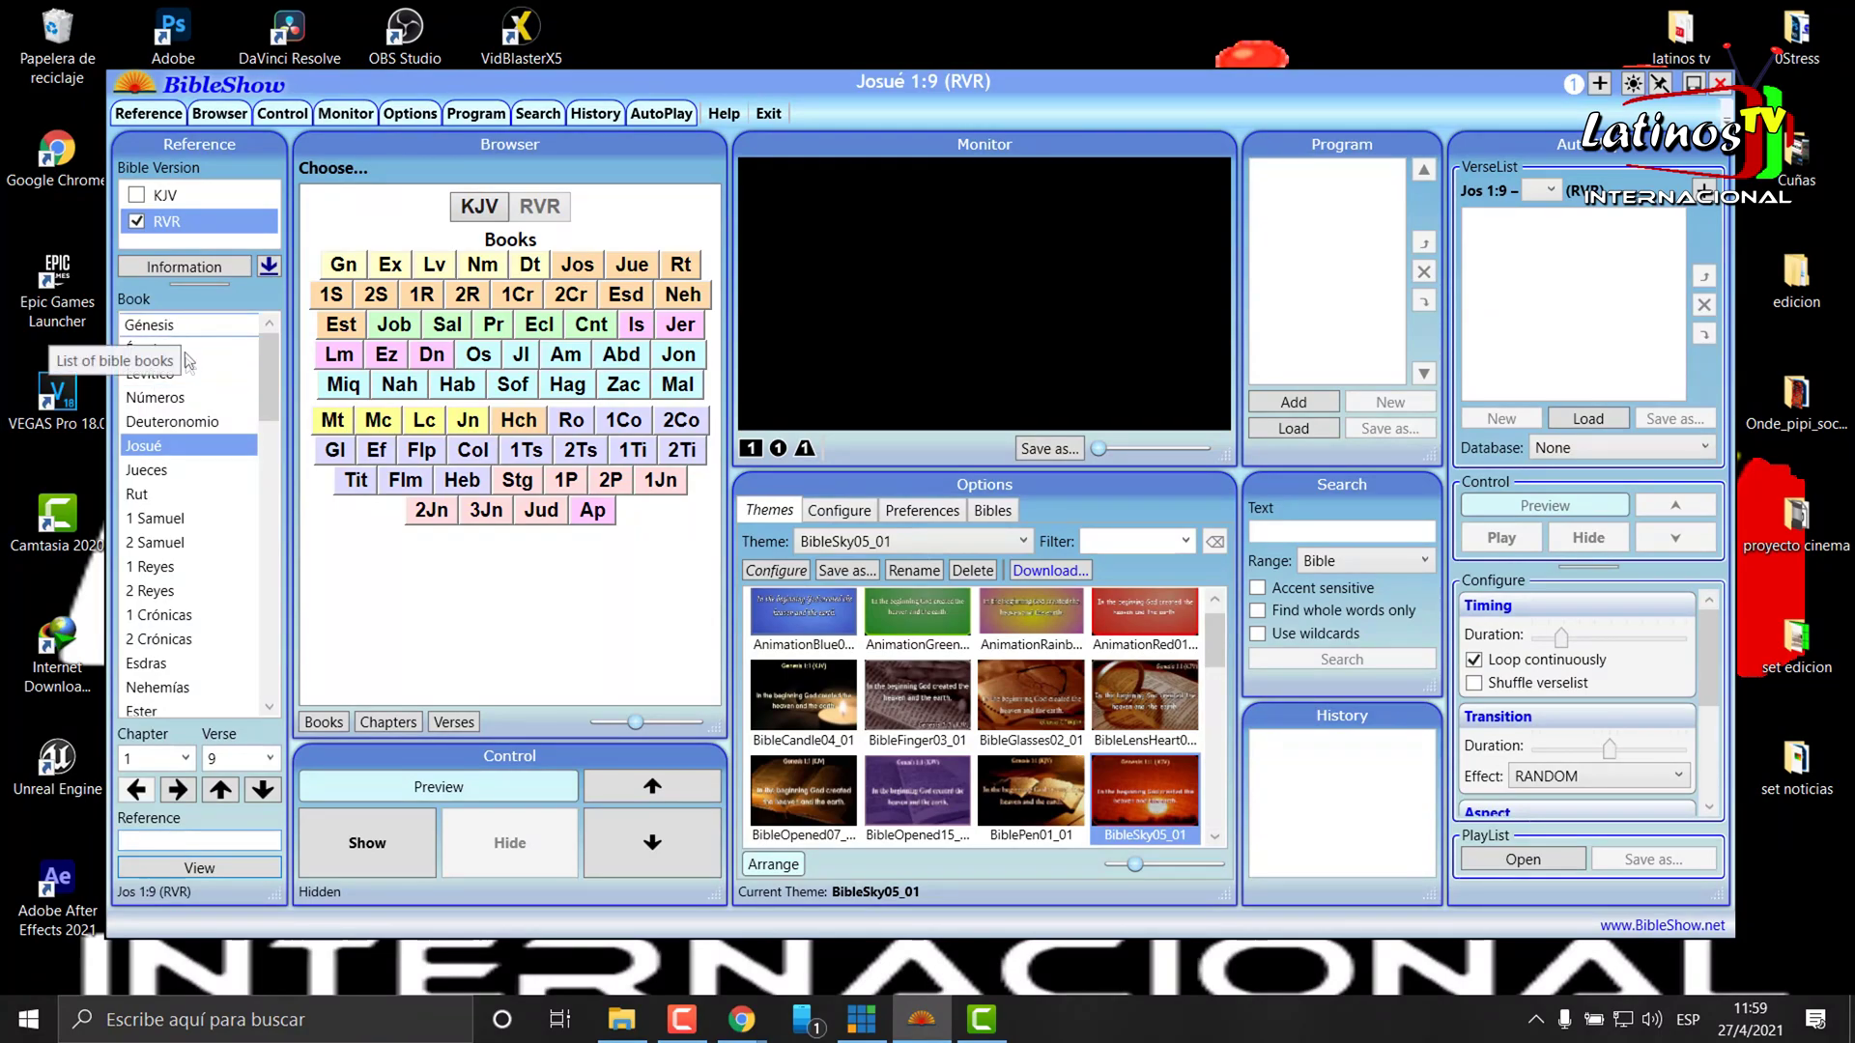
- Navigate to Josué chapter 1, verse 9 in the RVR Bible
scroll(198, 518, "down", 1)
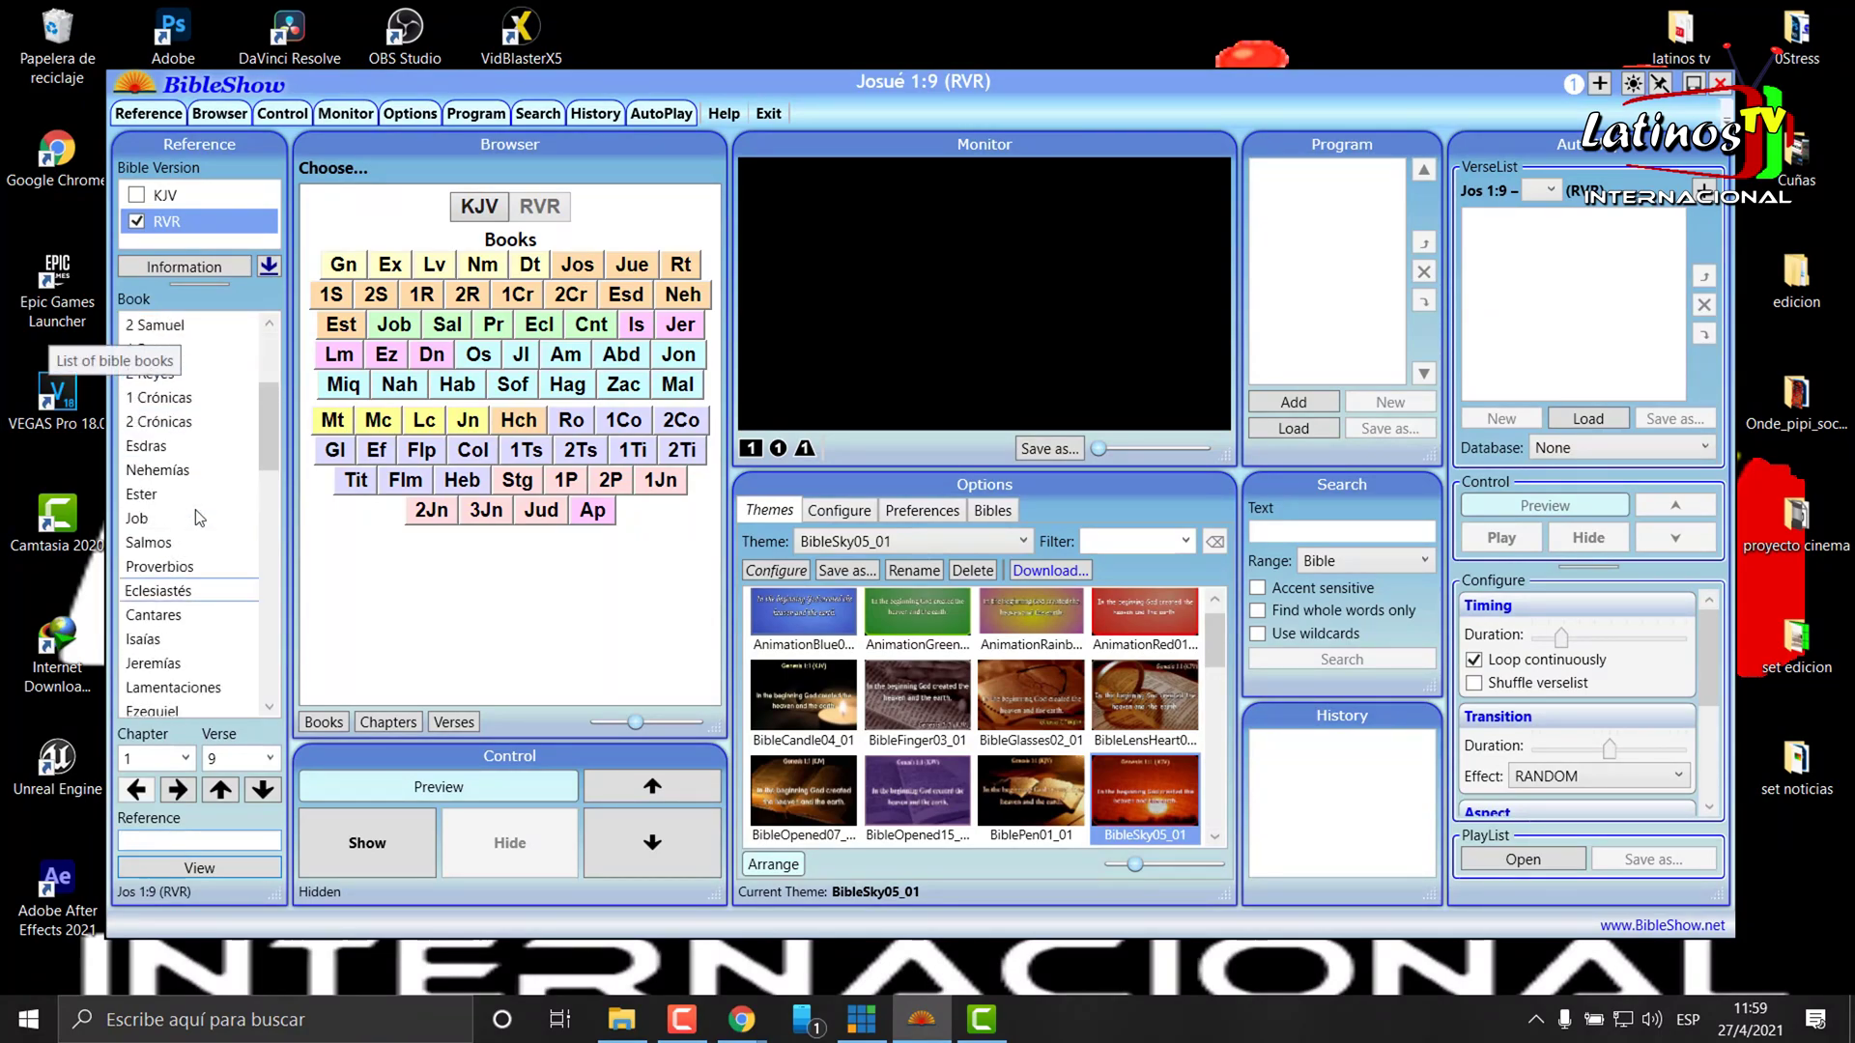
scroll(145, 483, "up", 1)
left_click(143, 448)
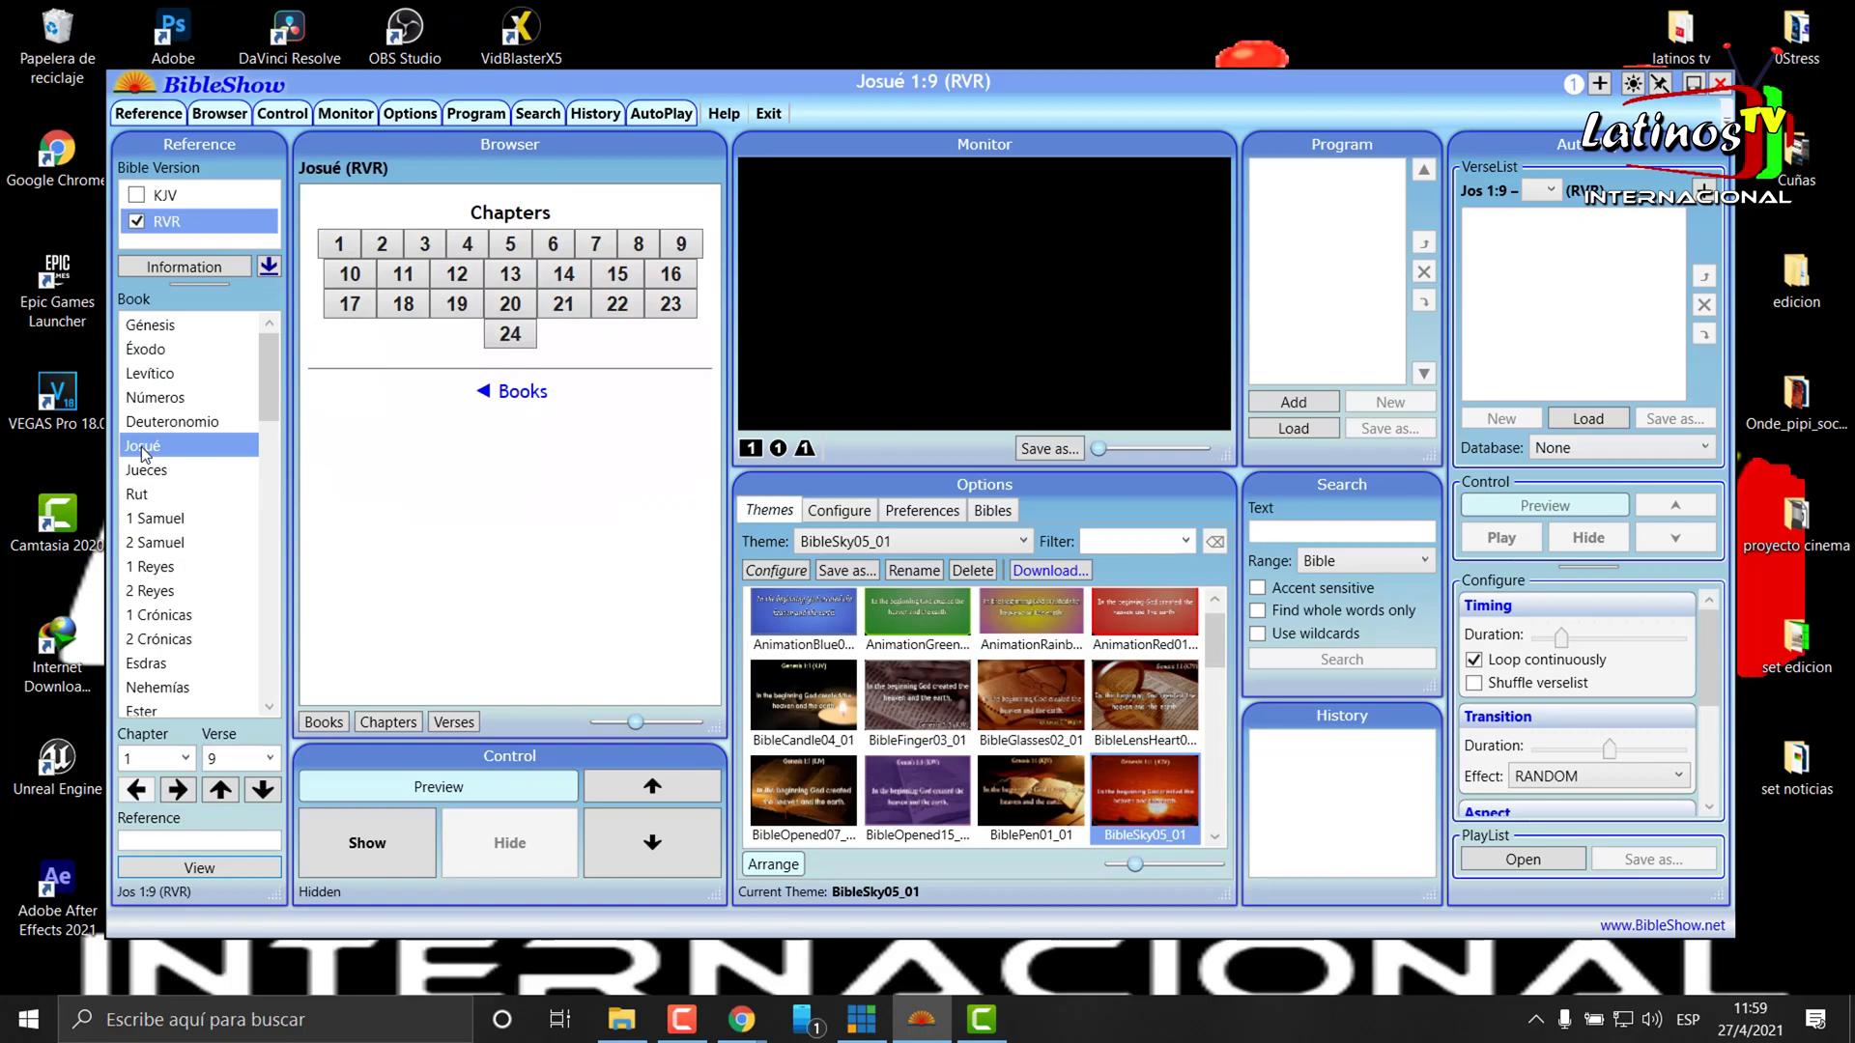
left_click(339, 248)
left_click(681, 243)
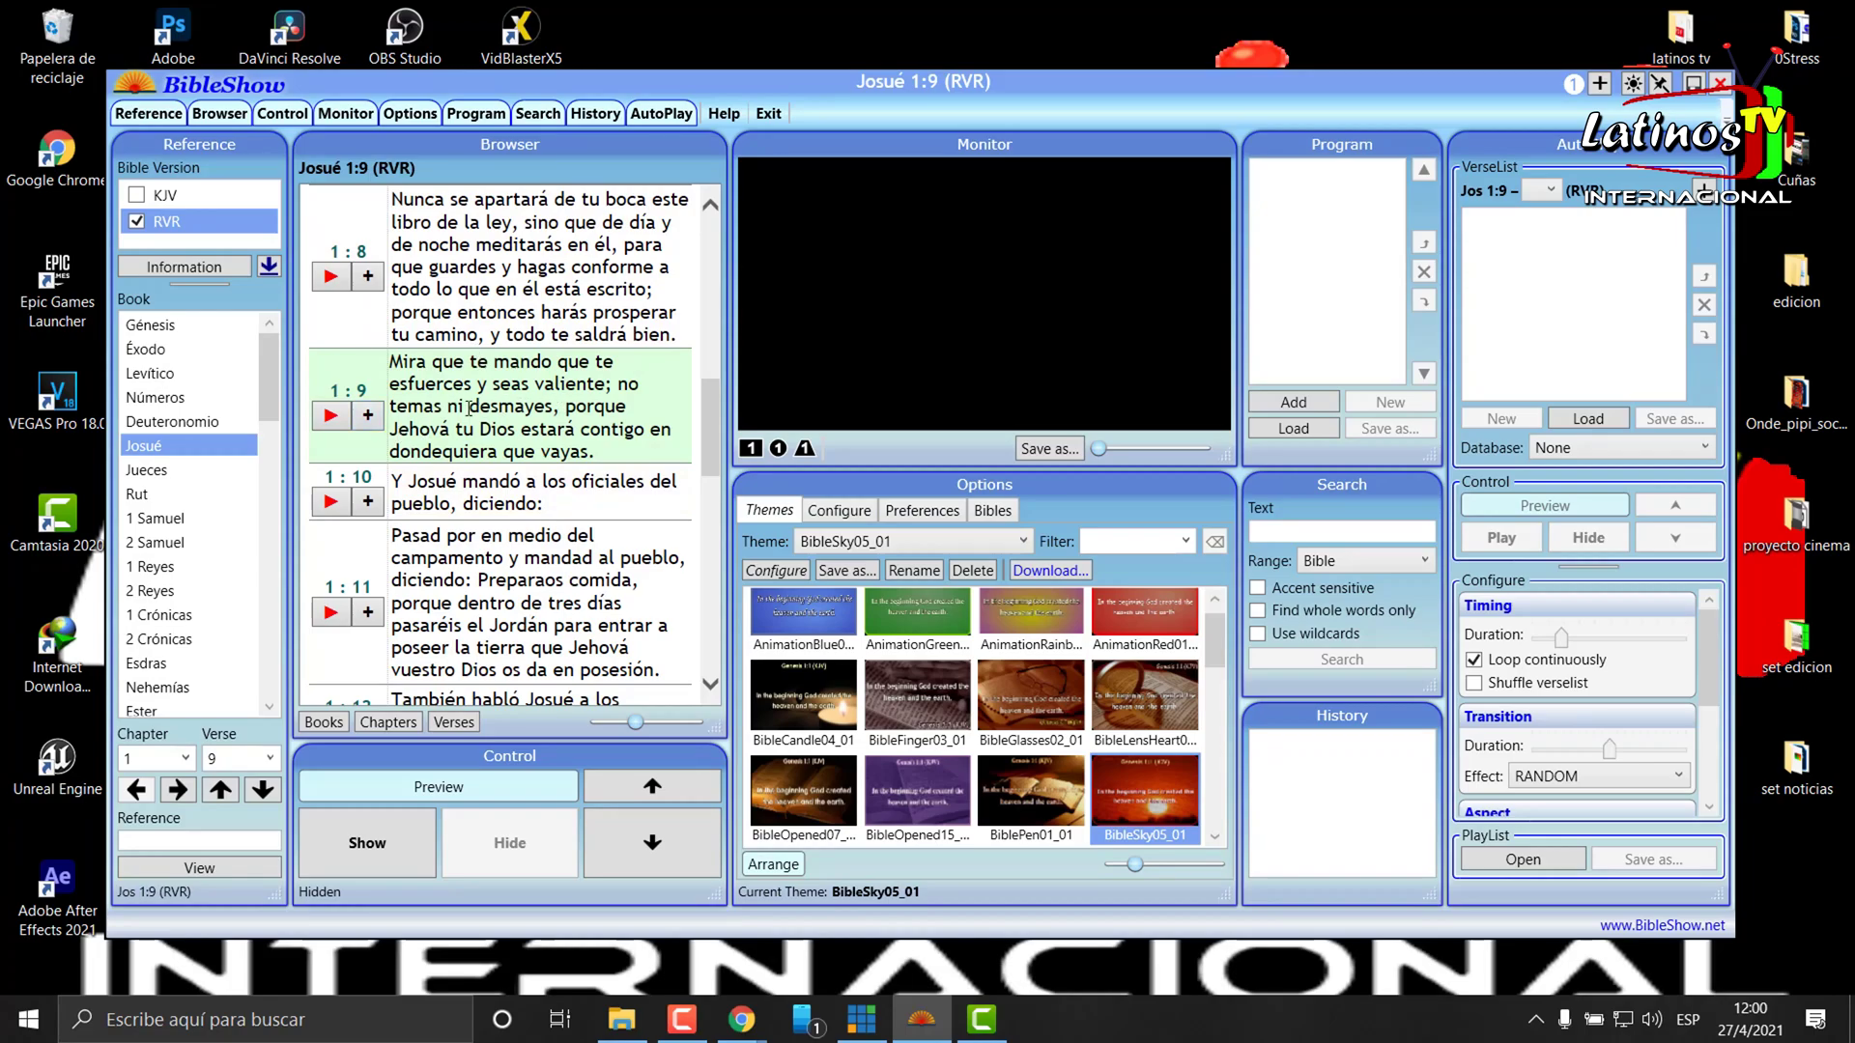
- Show Josué 1:9 on the output, hide it, and add it to the Program list
left_click(332, 418)
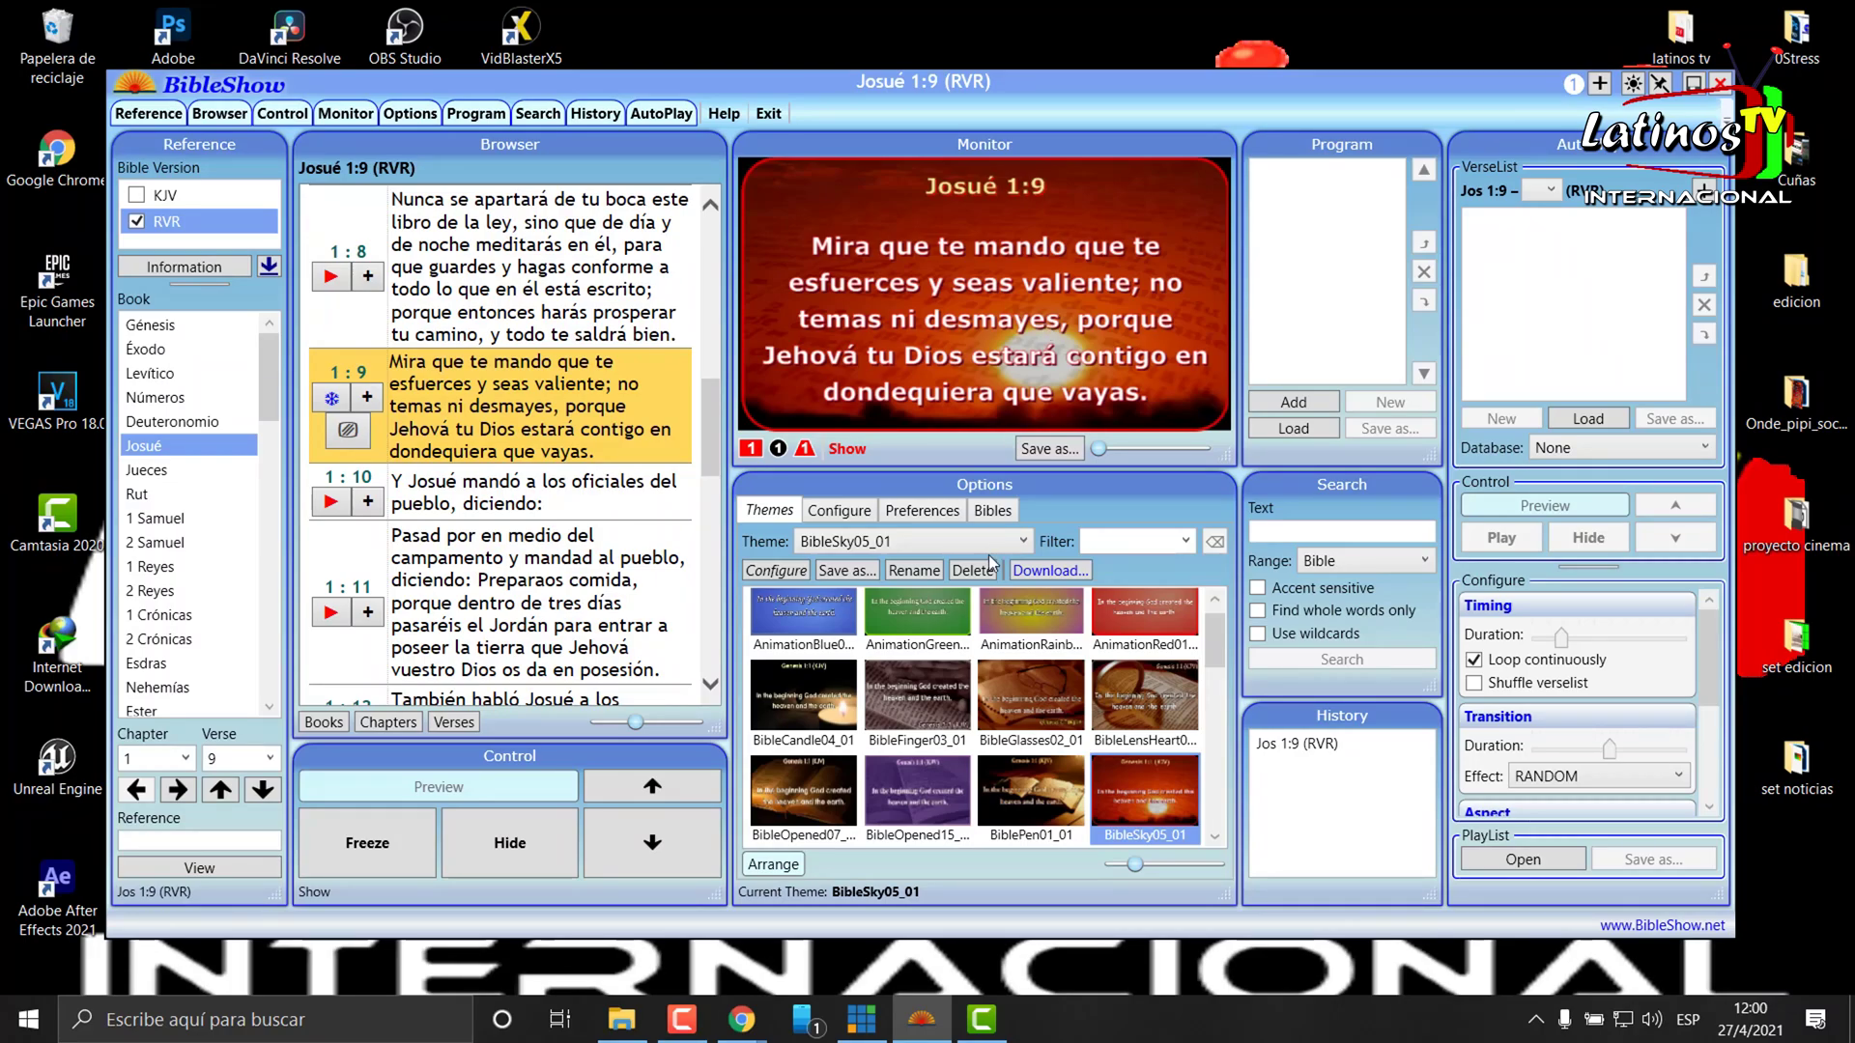
left_click(346, 434)
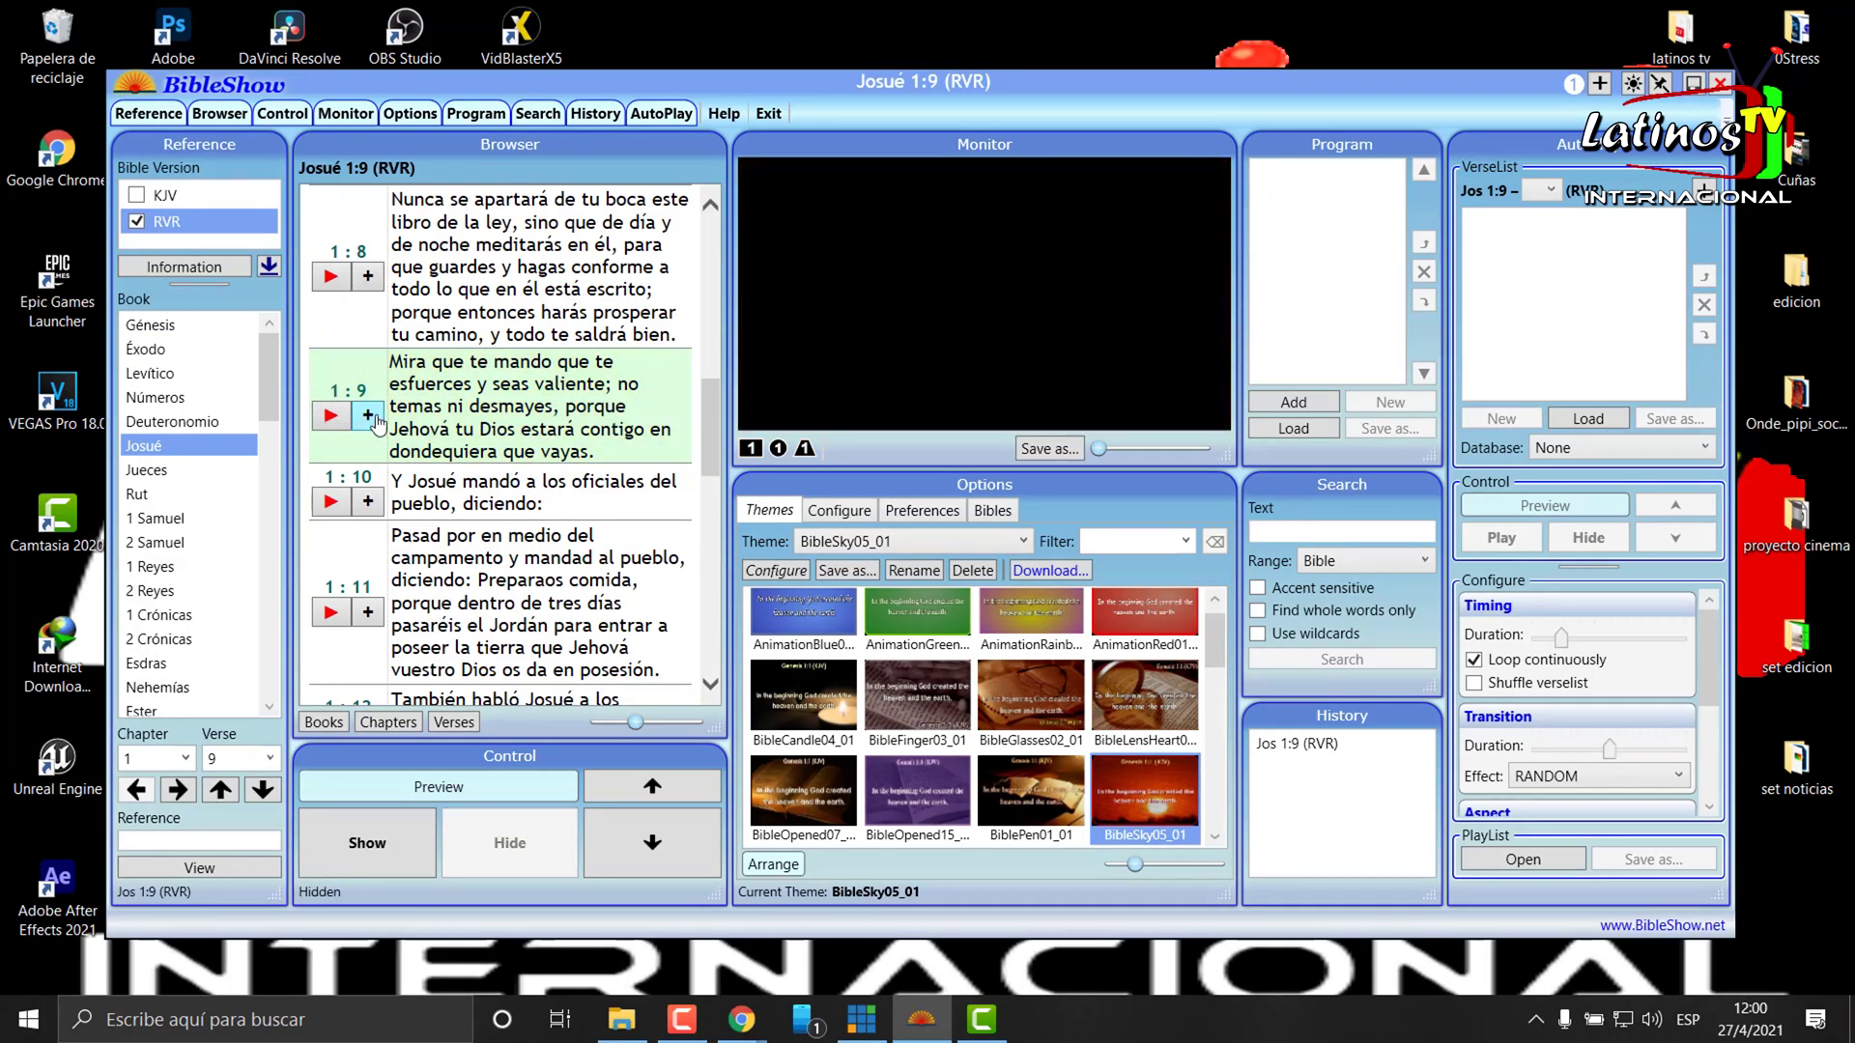
left_click(368, 416)
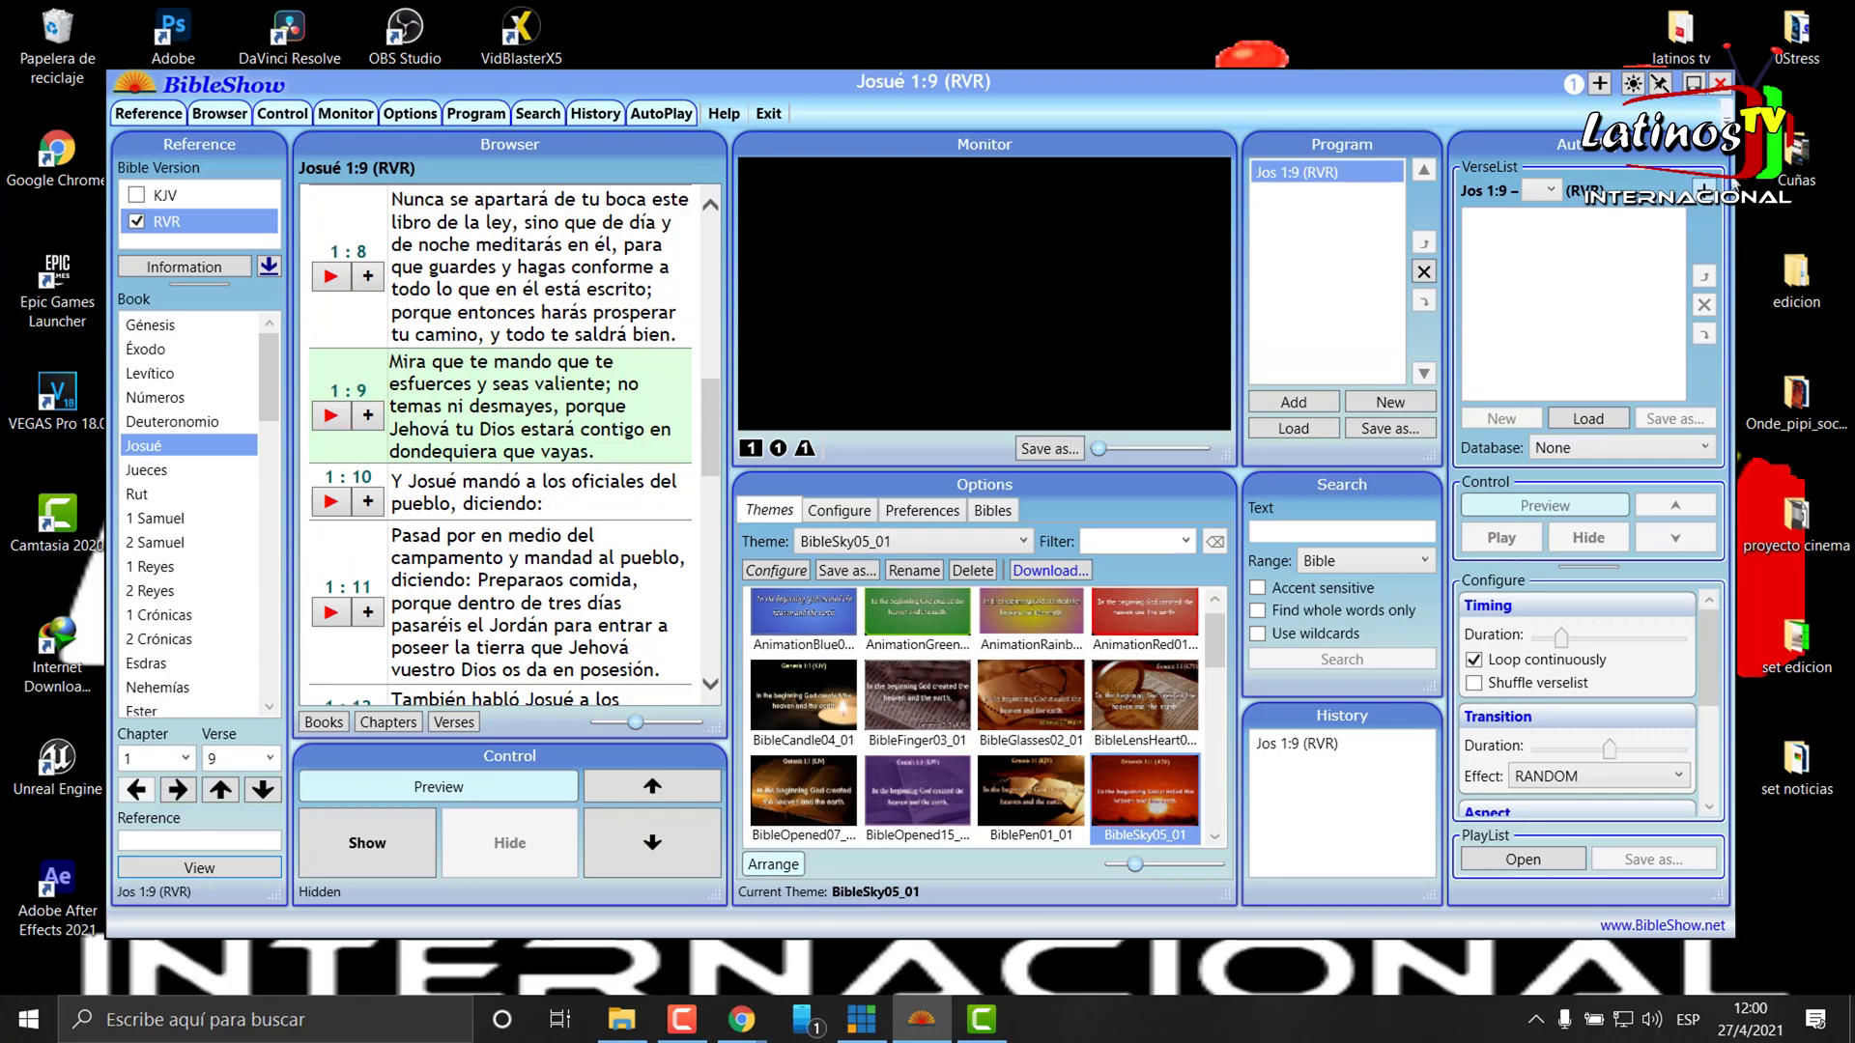
- Add Jos 1:9 to AutoPlay, play and hide it, then delete it from both lists
left_click(1704, 189)
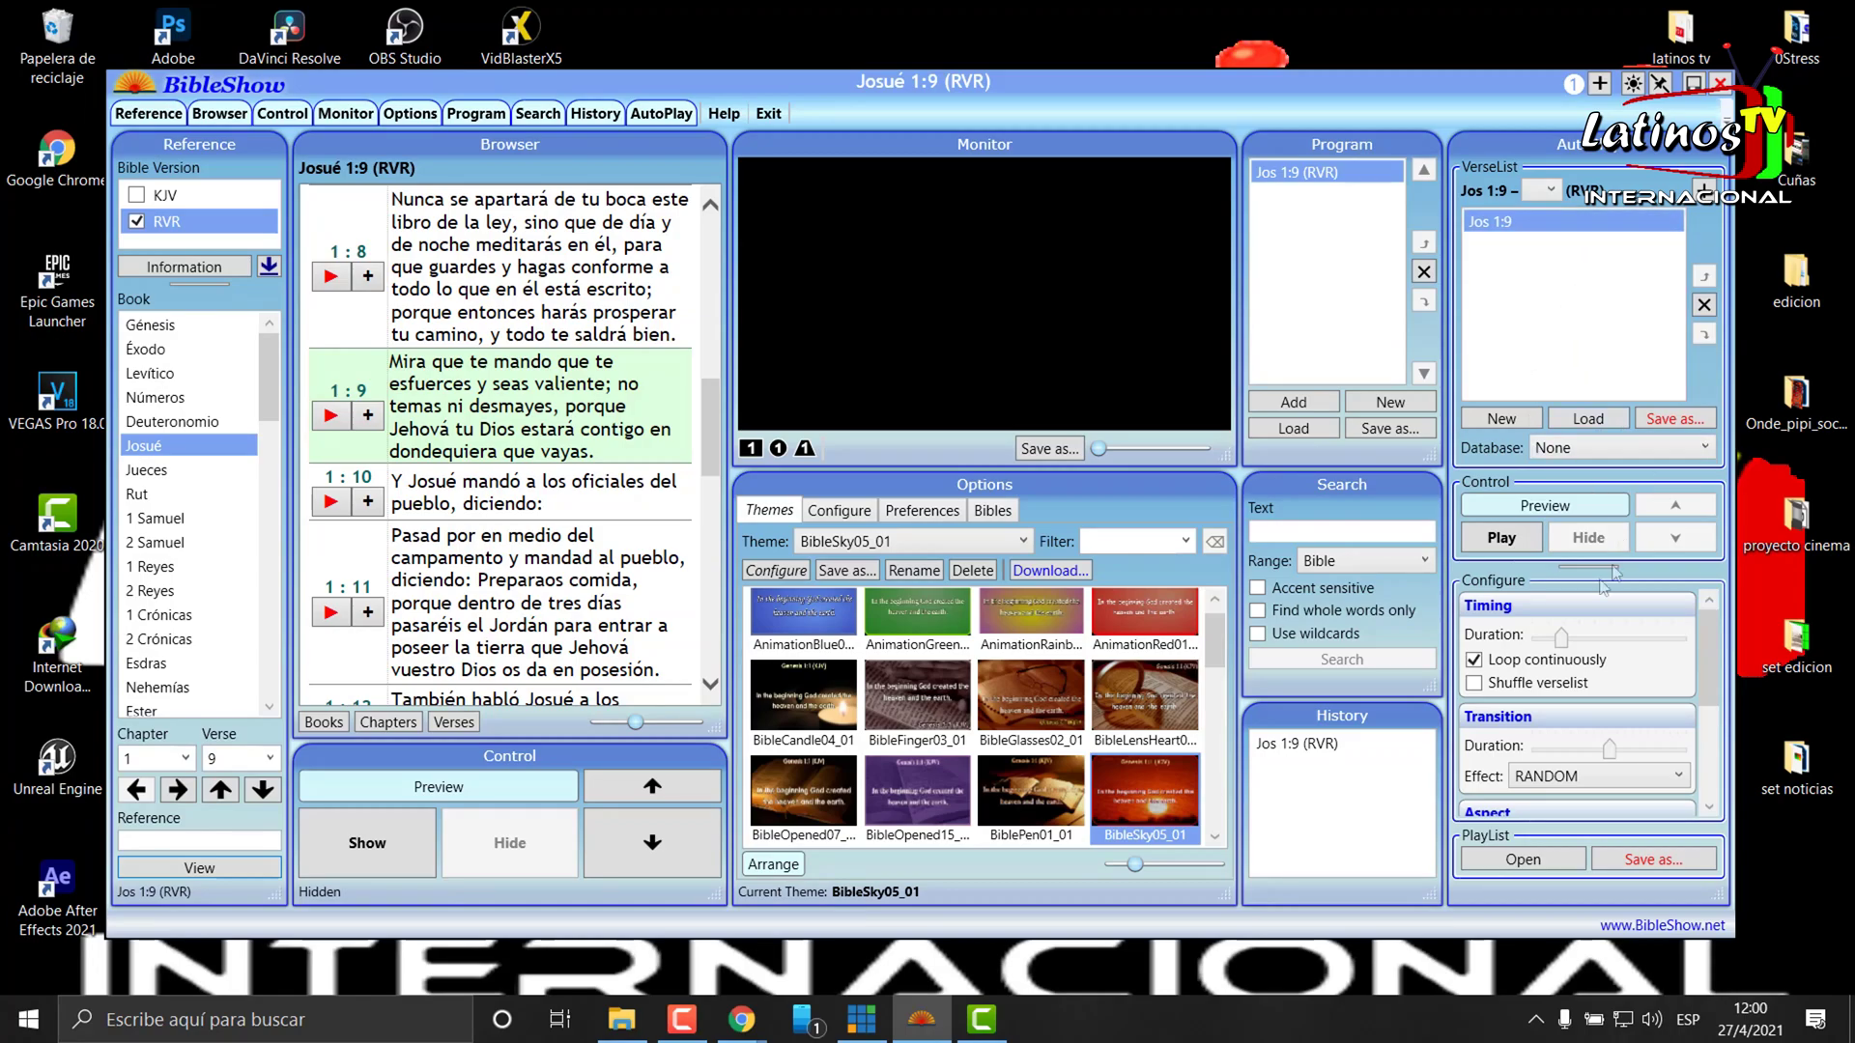
left_click(1501, 538)
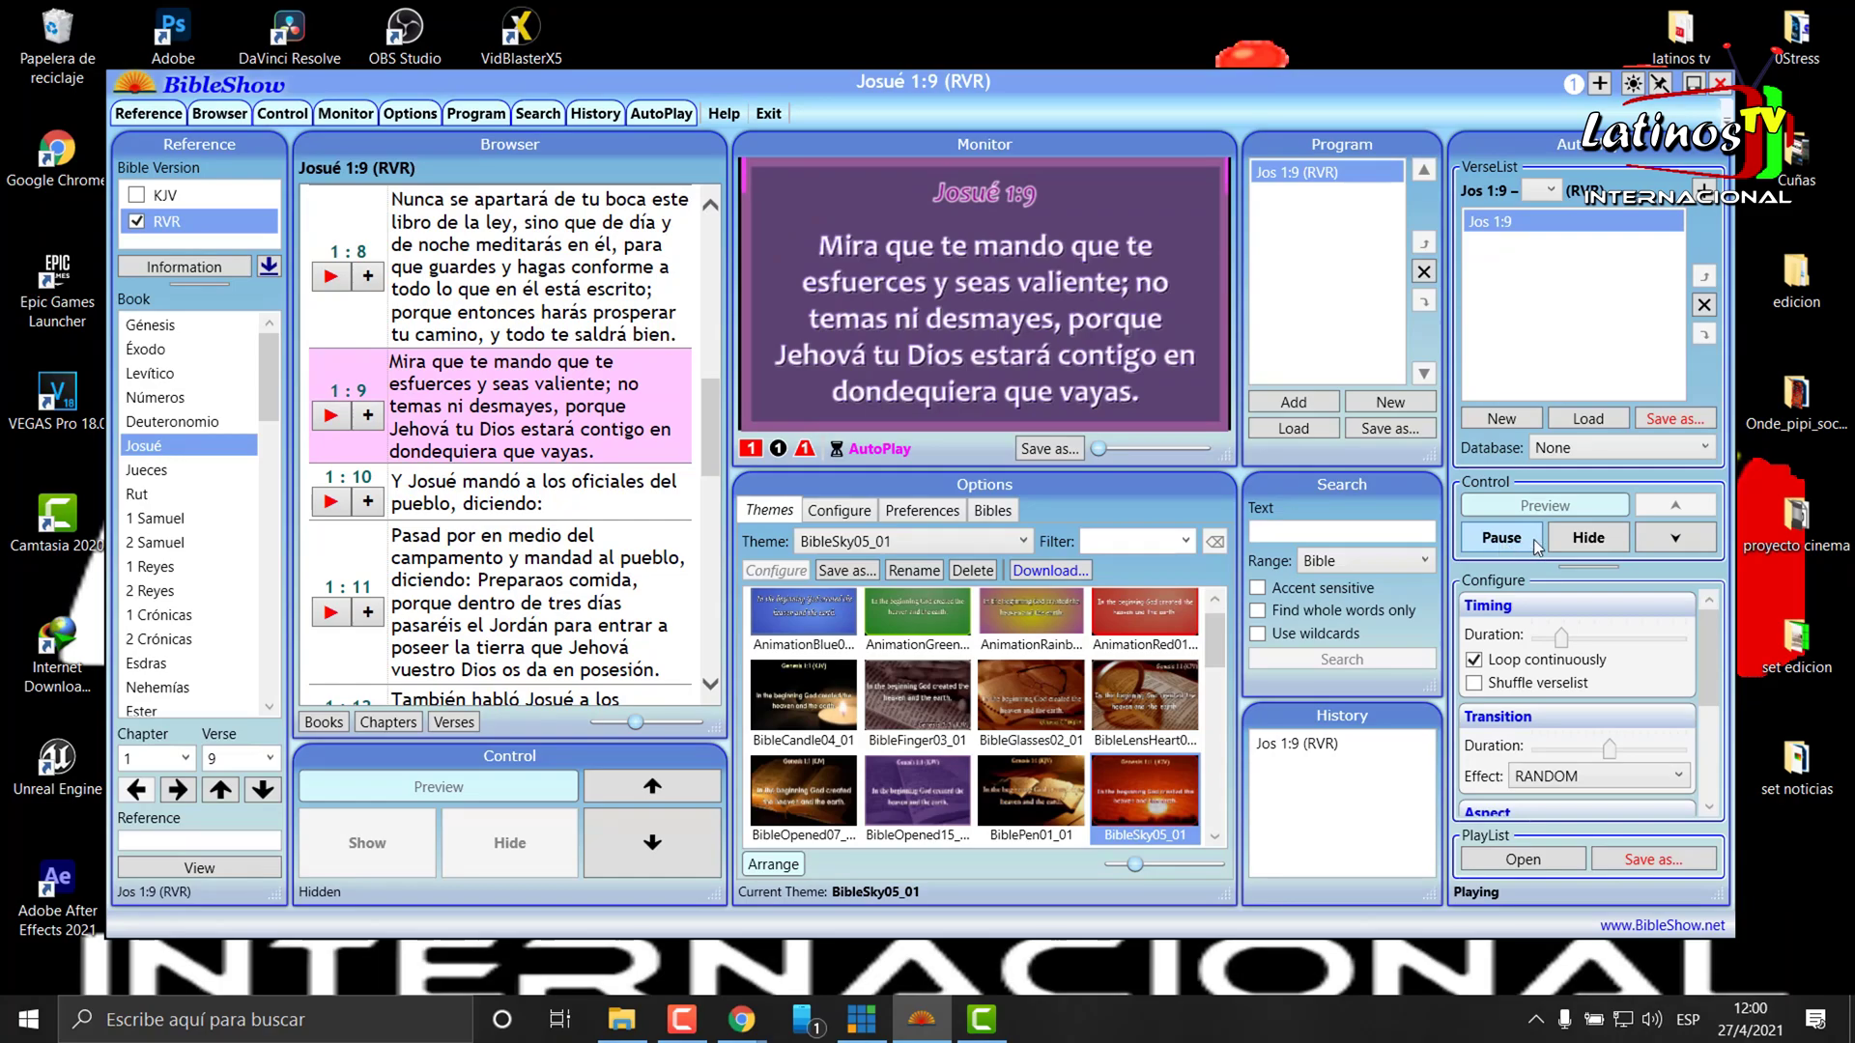
left_click(1582, 541)
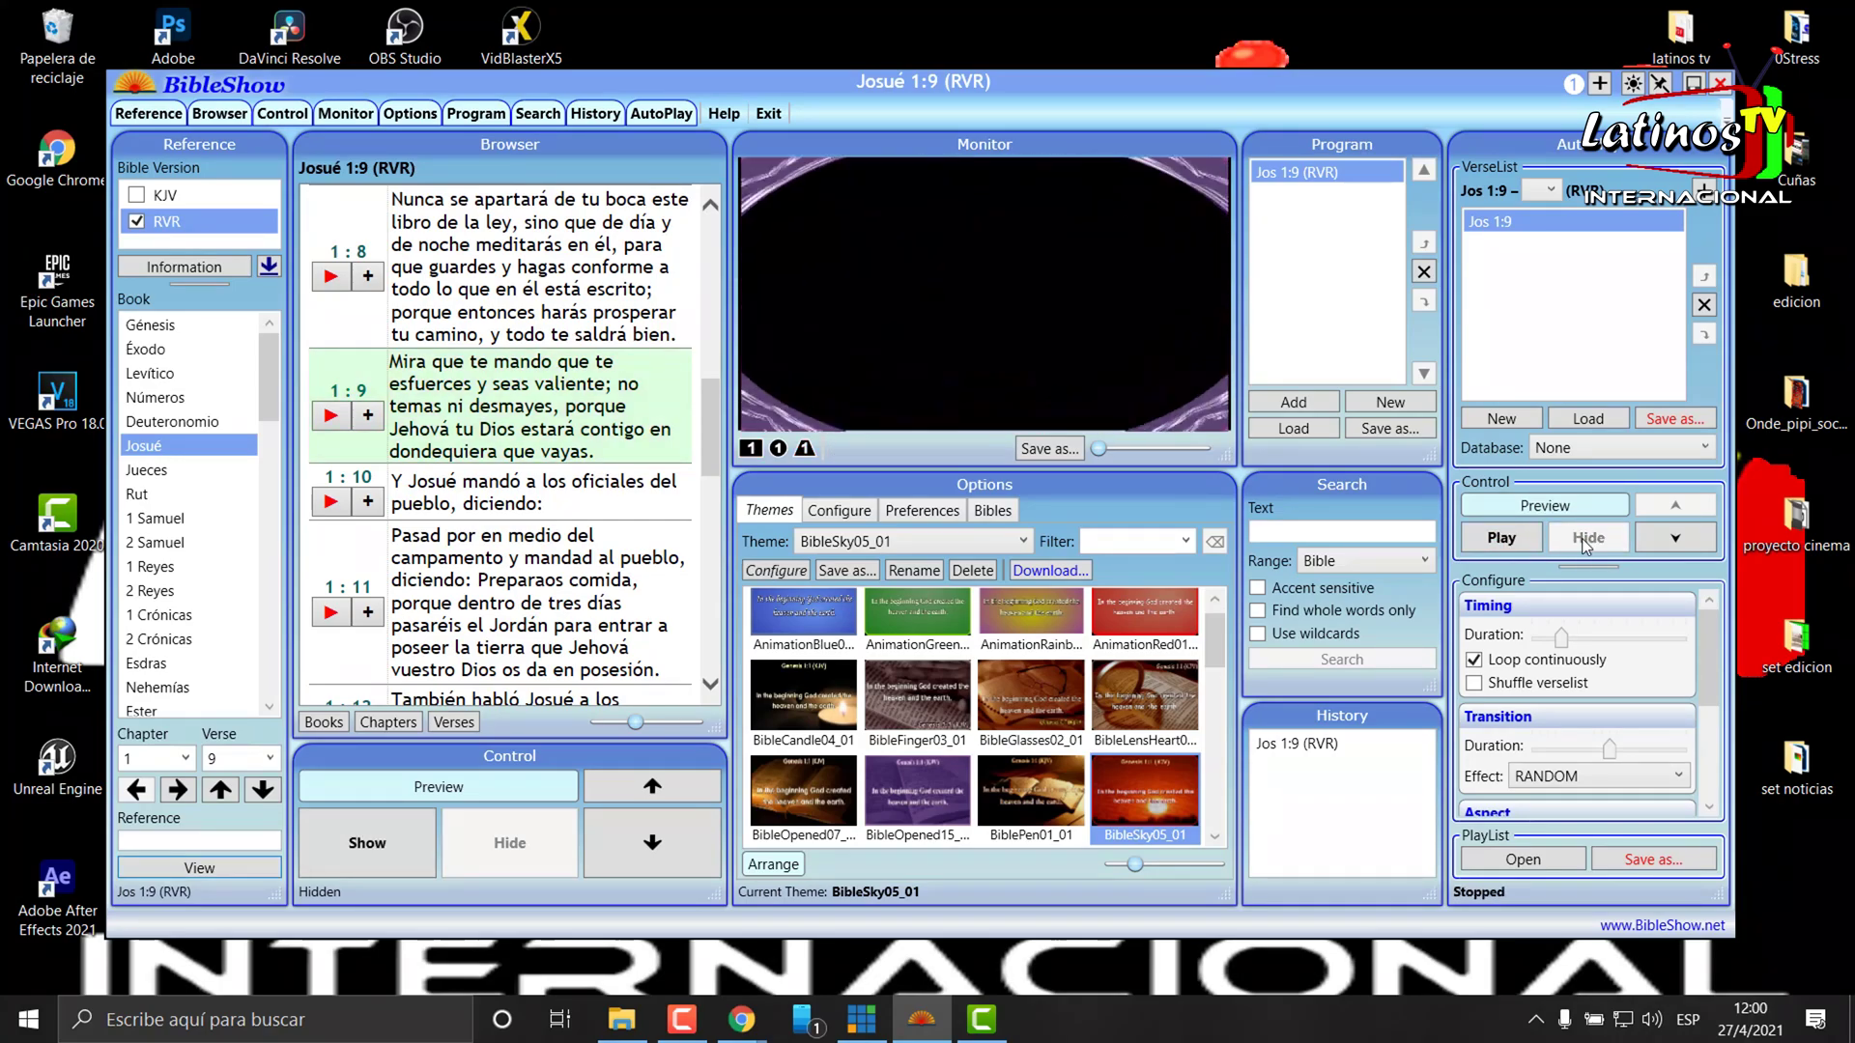
left_click(1704, 307)
left_click(1424, 274)
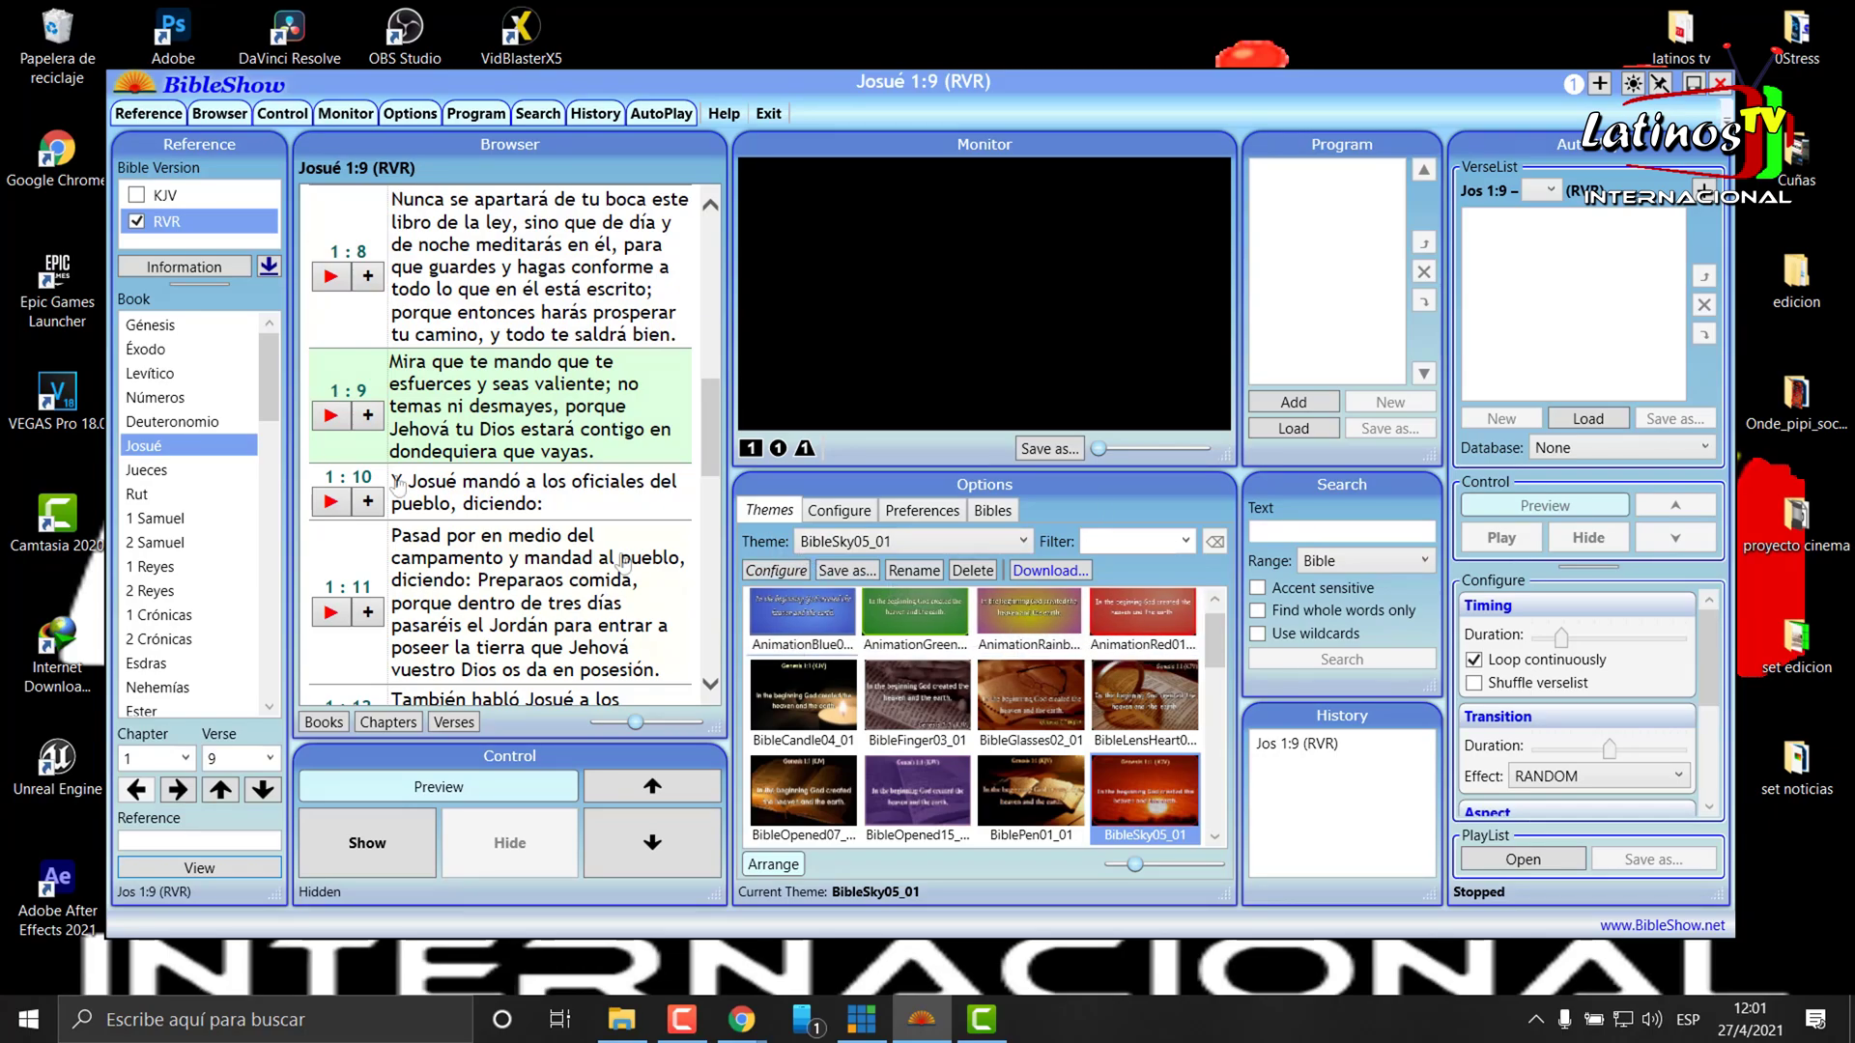
- Send Josué 1:9 live and preview the Blue, green, Rainbow and Red animation themes
left_click(332, 416)
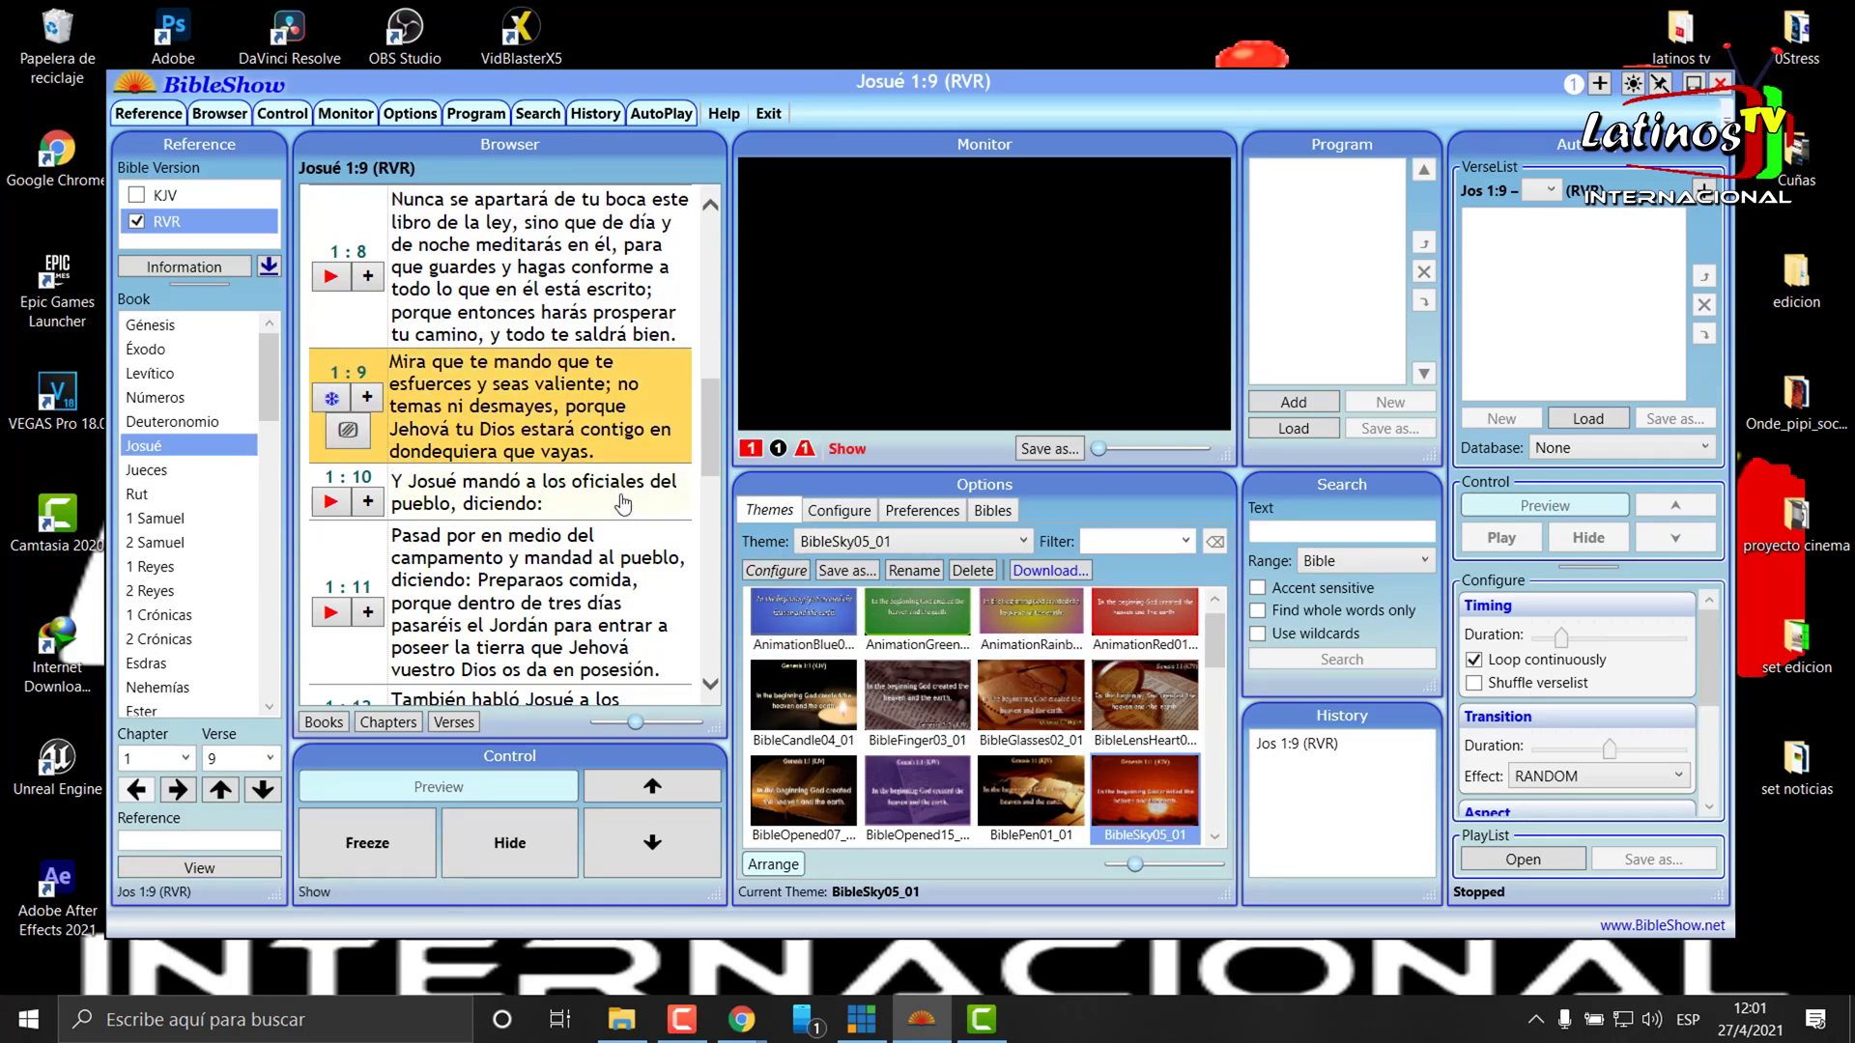
left_click(827, 649)
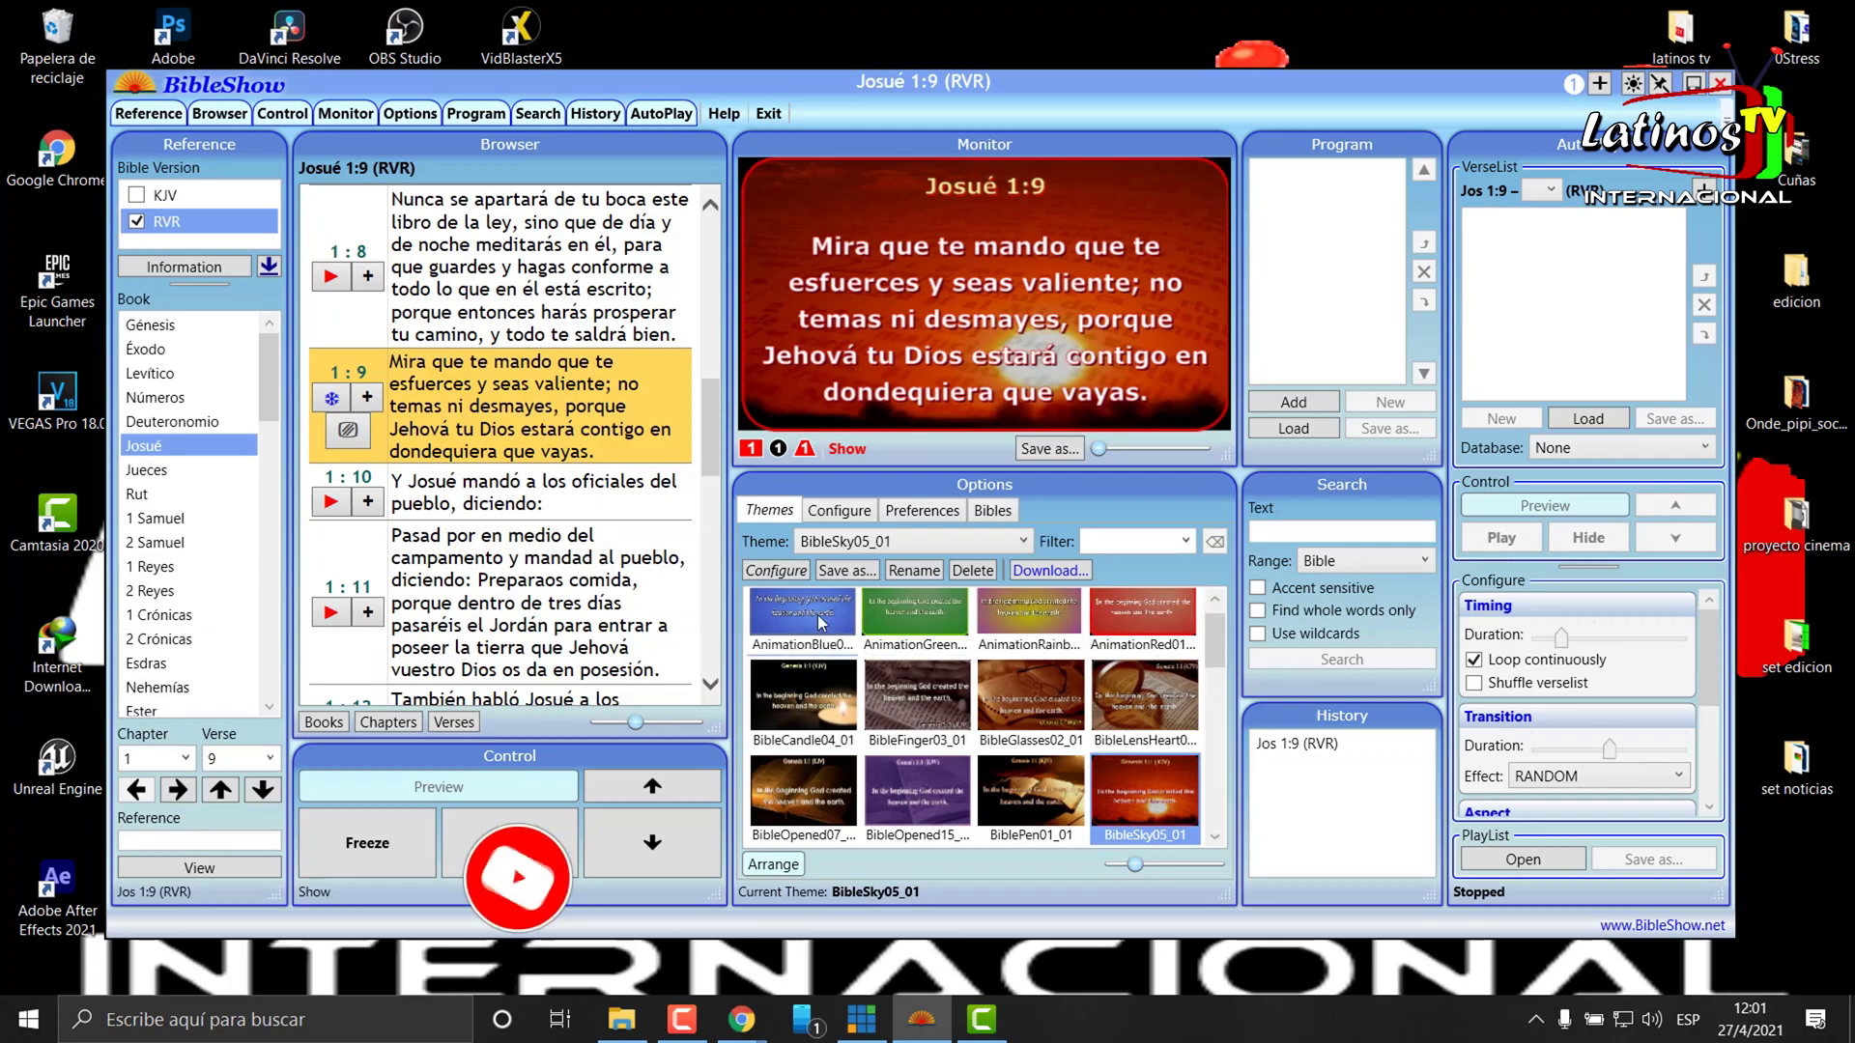
left_click(925, 623)
left_click(1014, 642)
left_click(1125, 634)
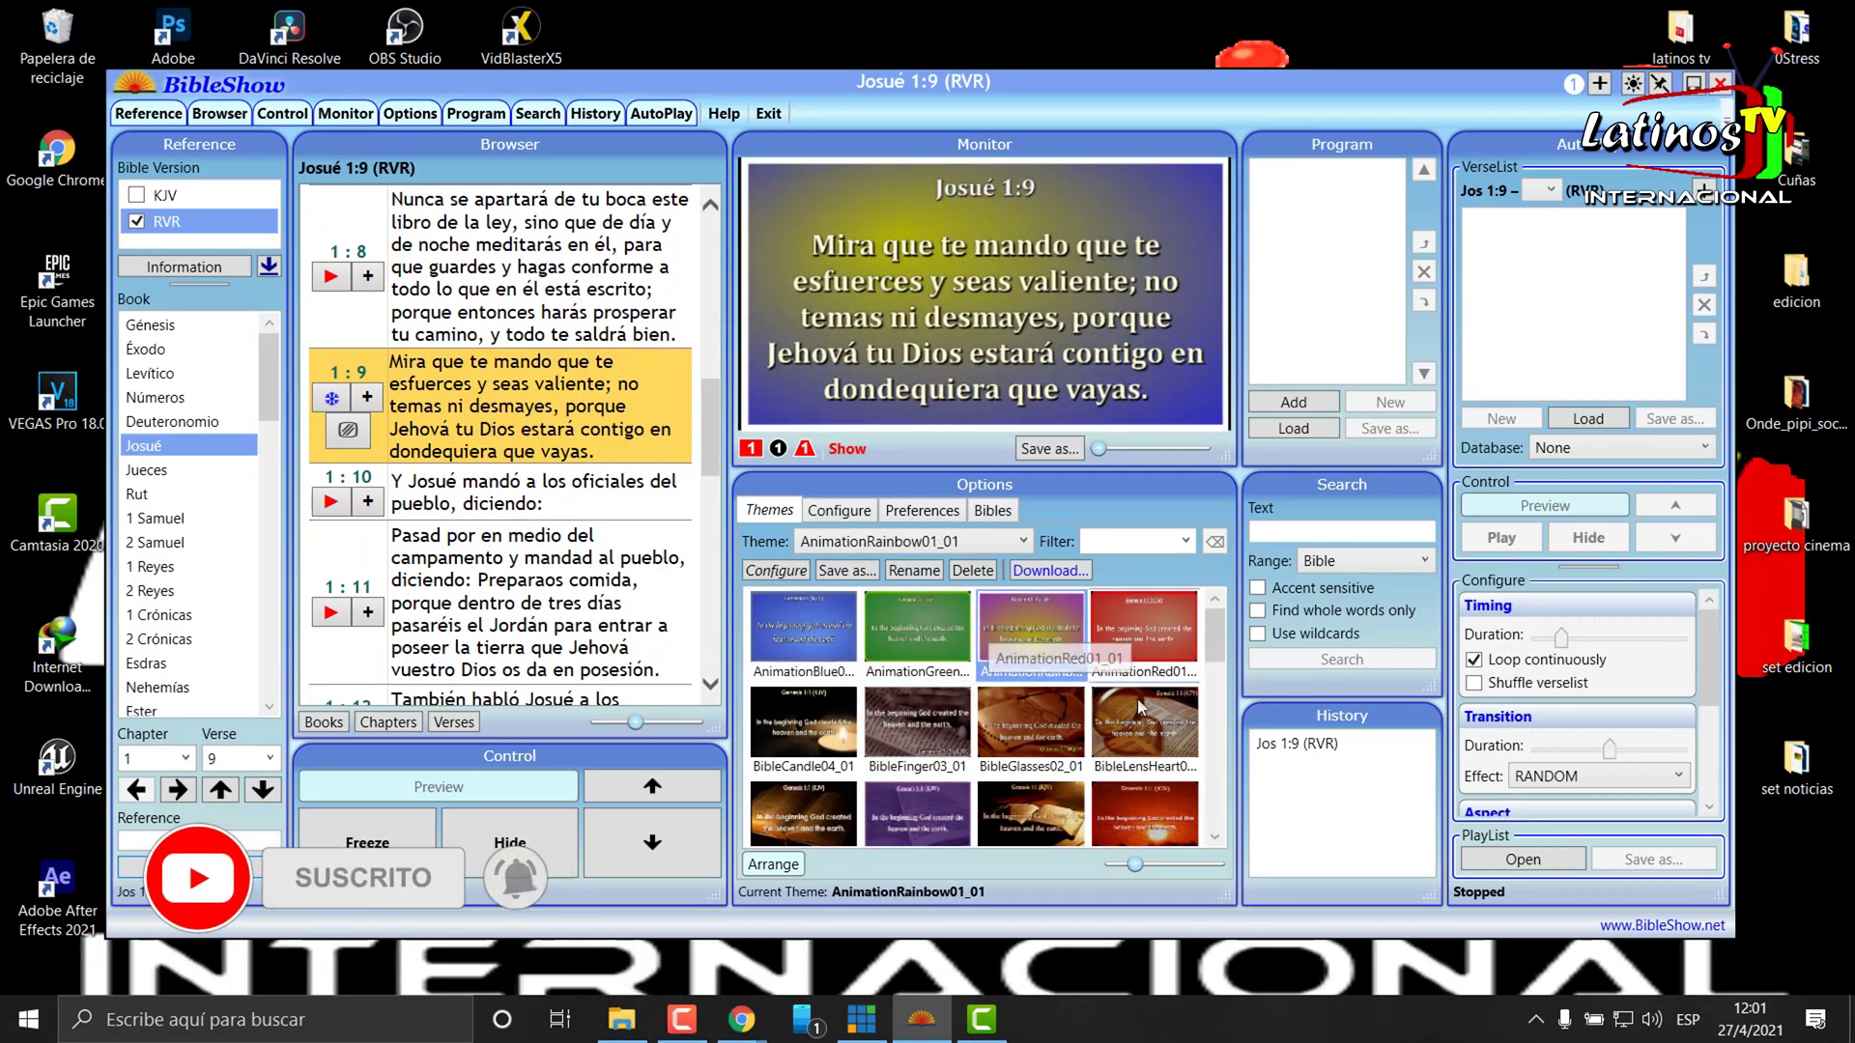
key("Down")
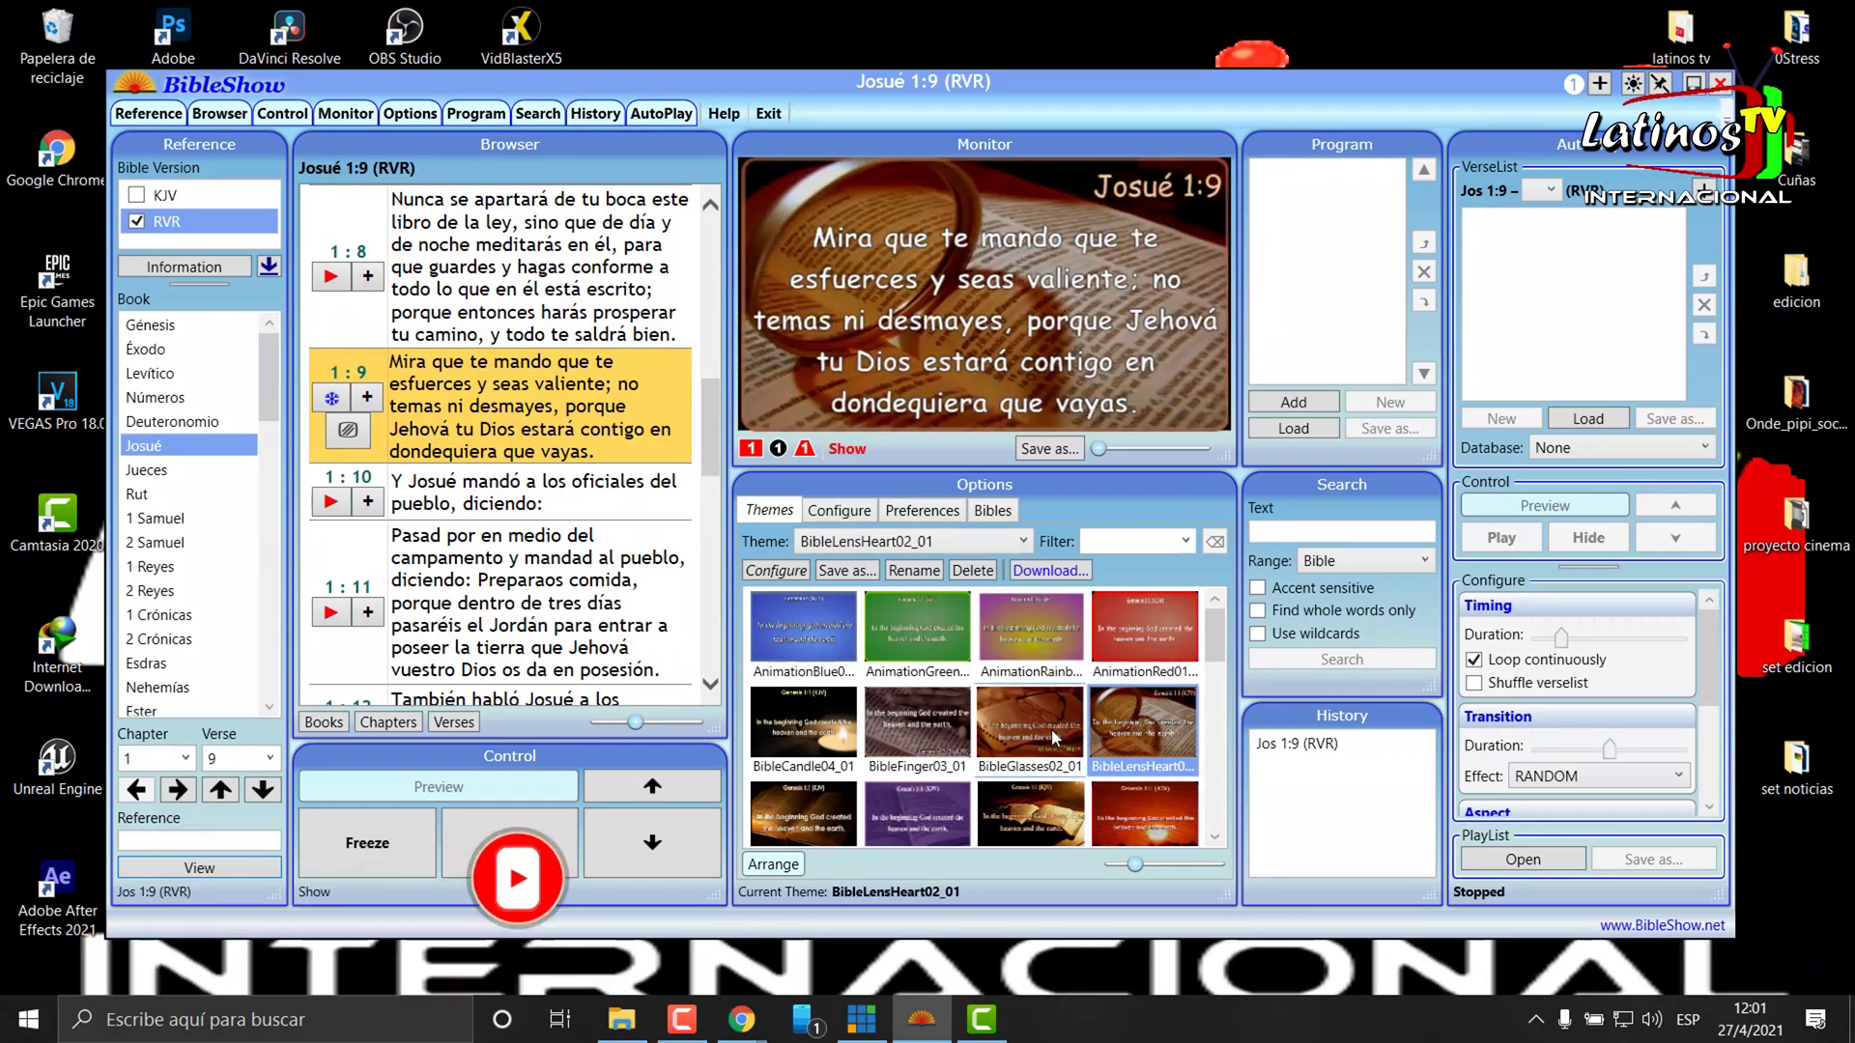
- Try BibleGlasses02_01, then settle on the BibleCandle04_01 theme for the verse
left_click(937, 720)
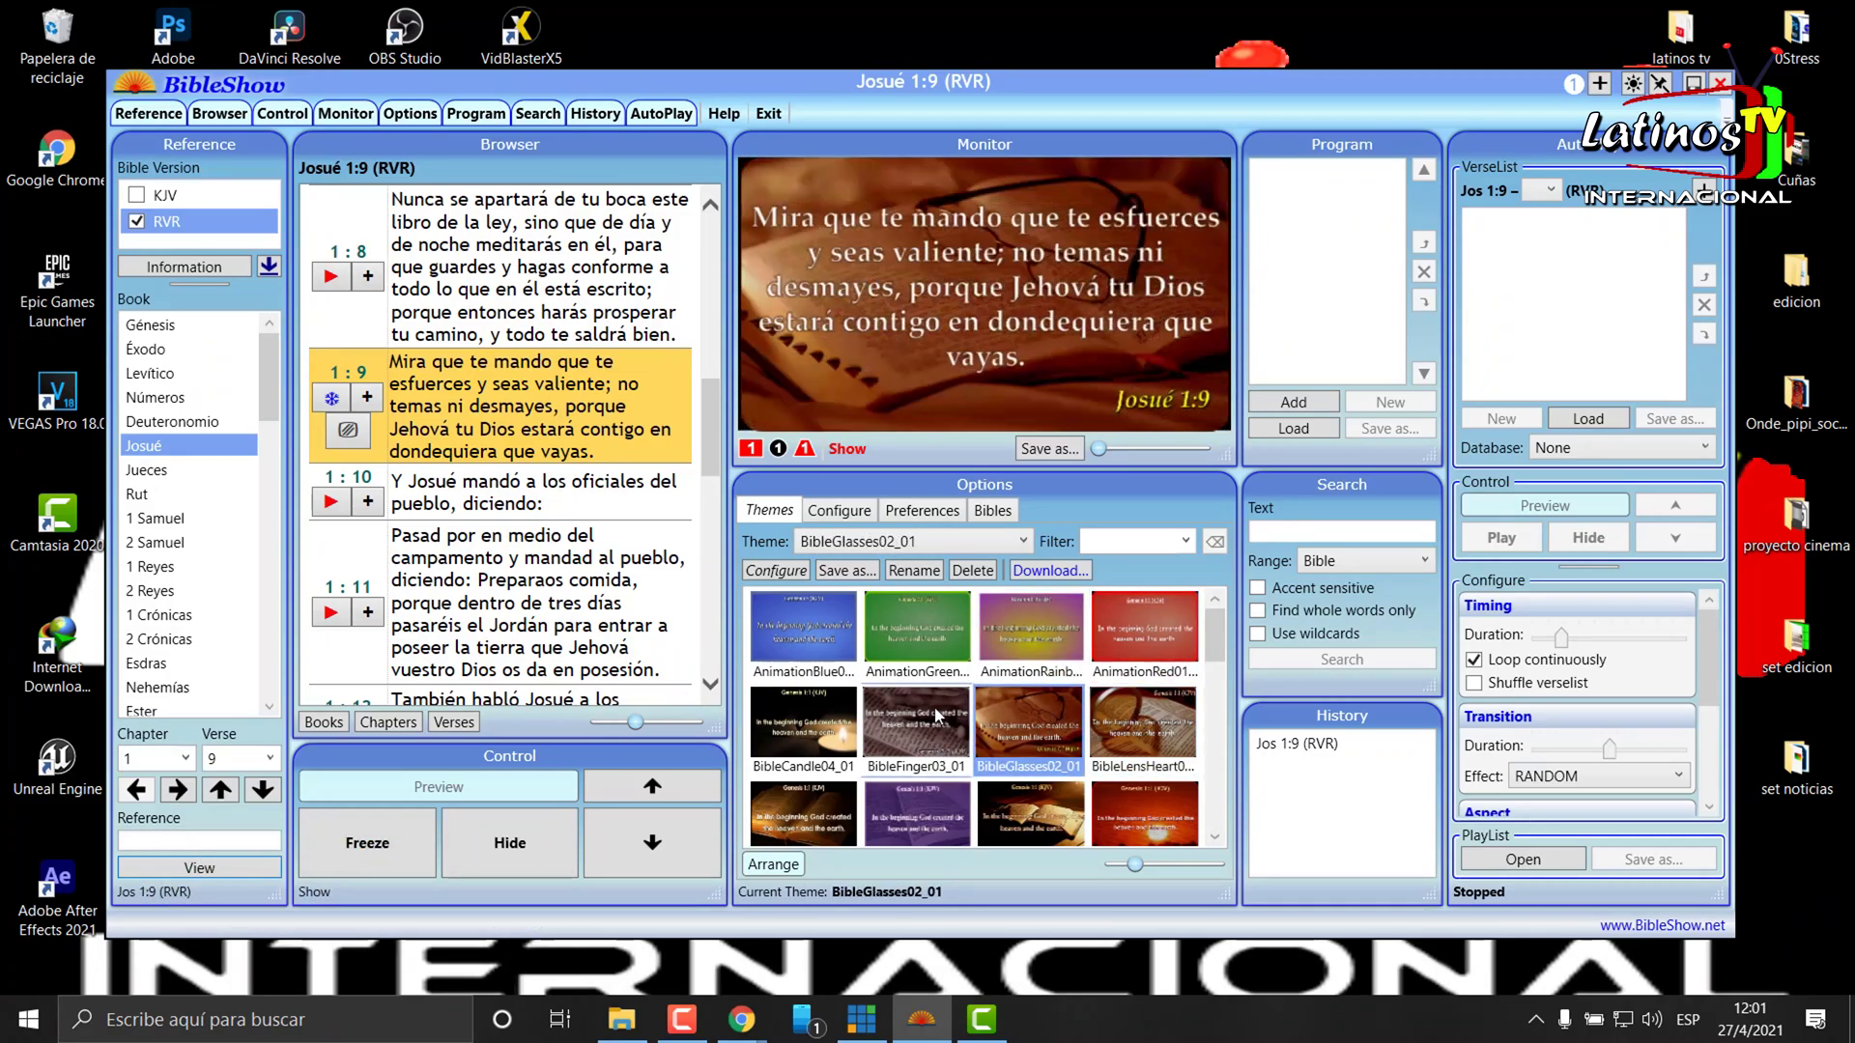
key("Left")
scroll(1014, 732, "down", 5)
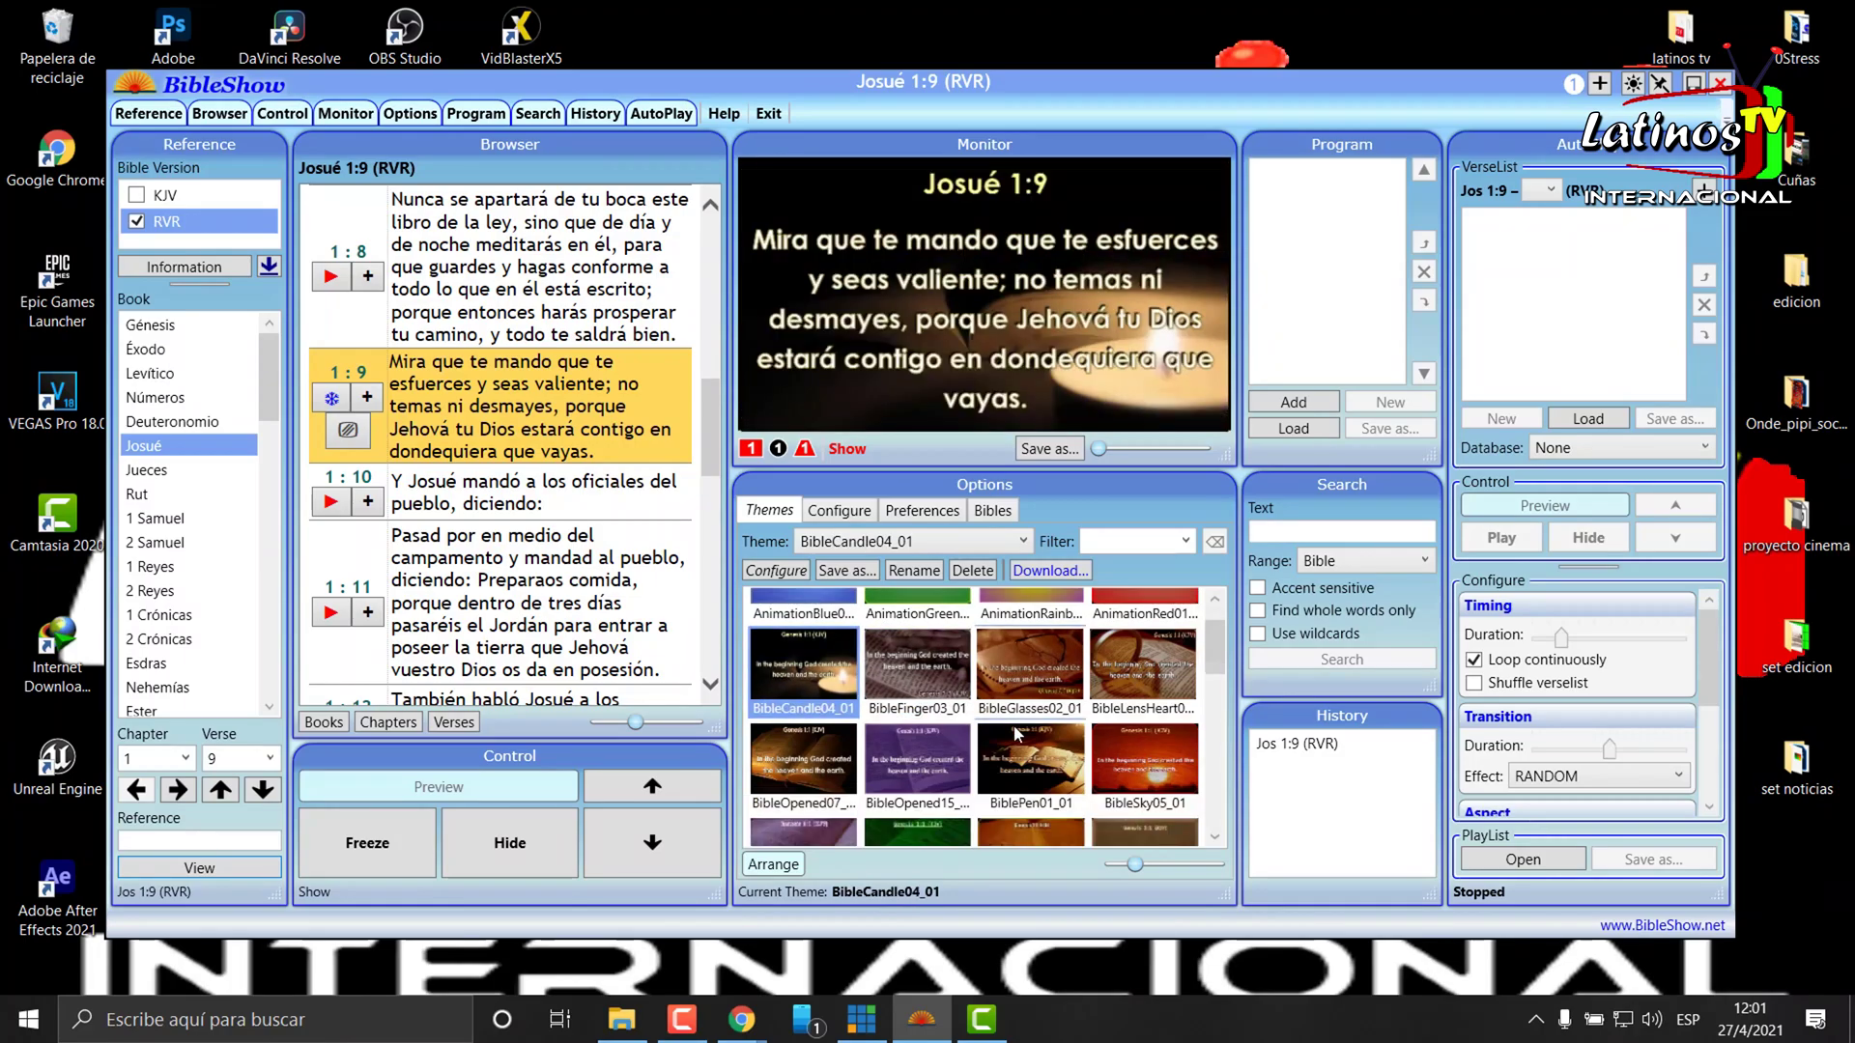
scroll(1015, 732, "down", 3)
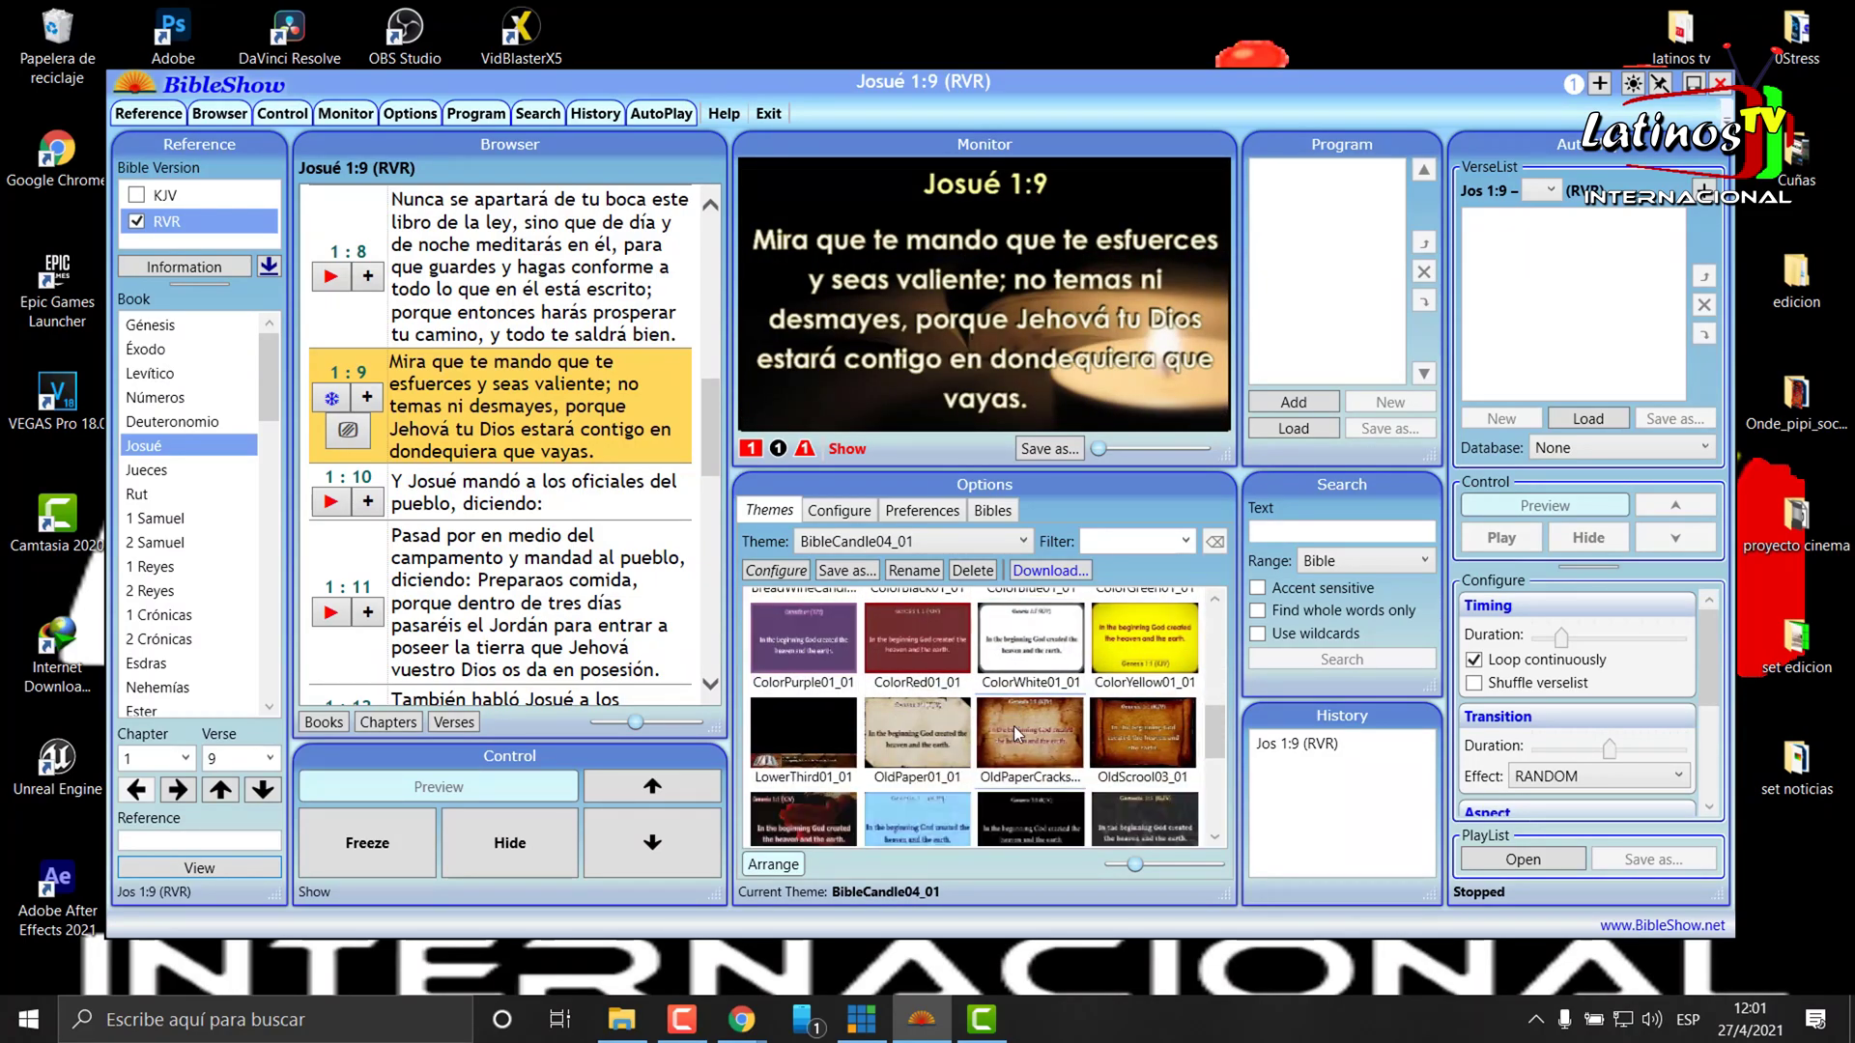
scroll(1014, 732, "down", 3)
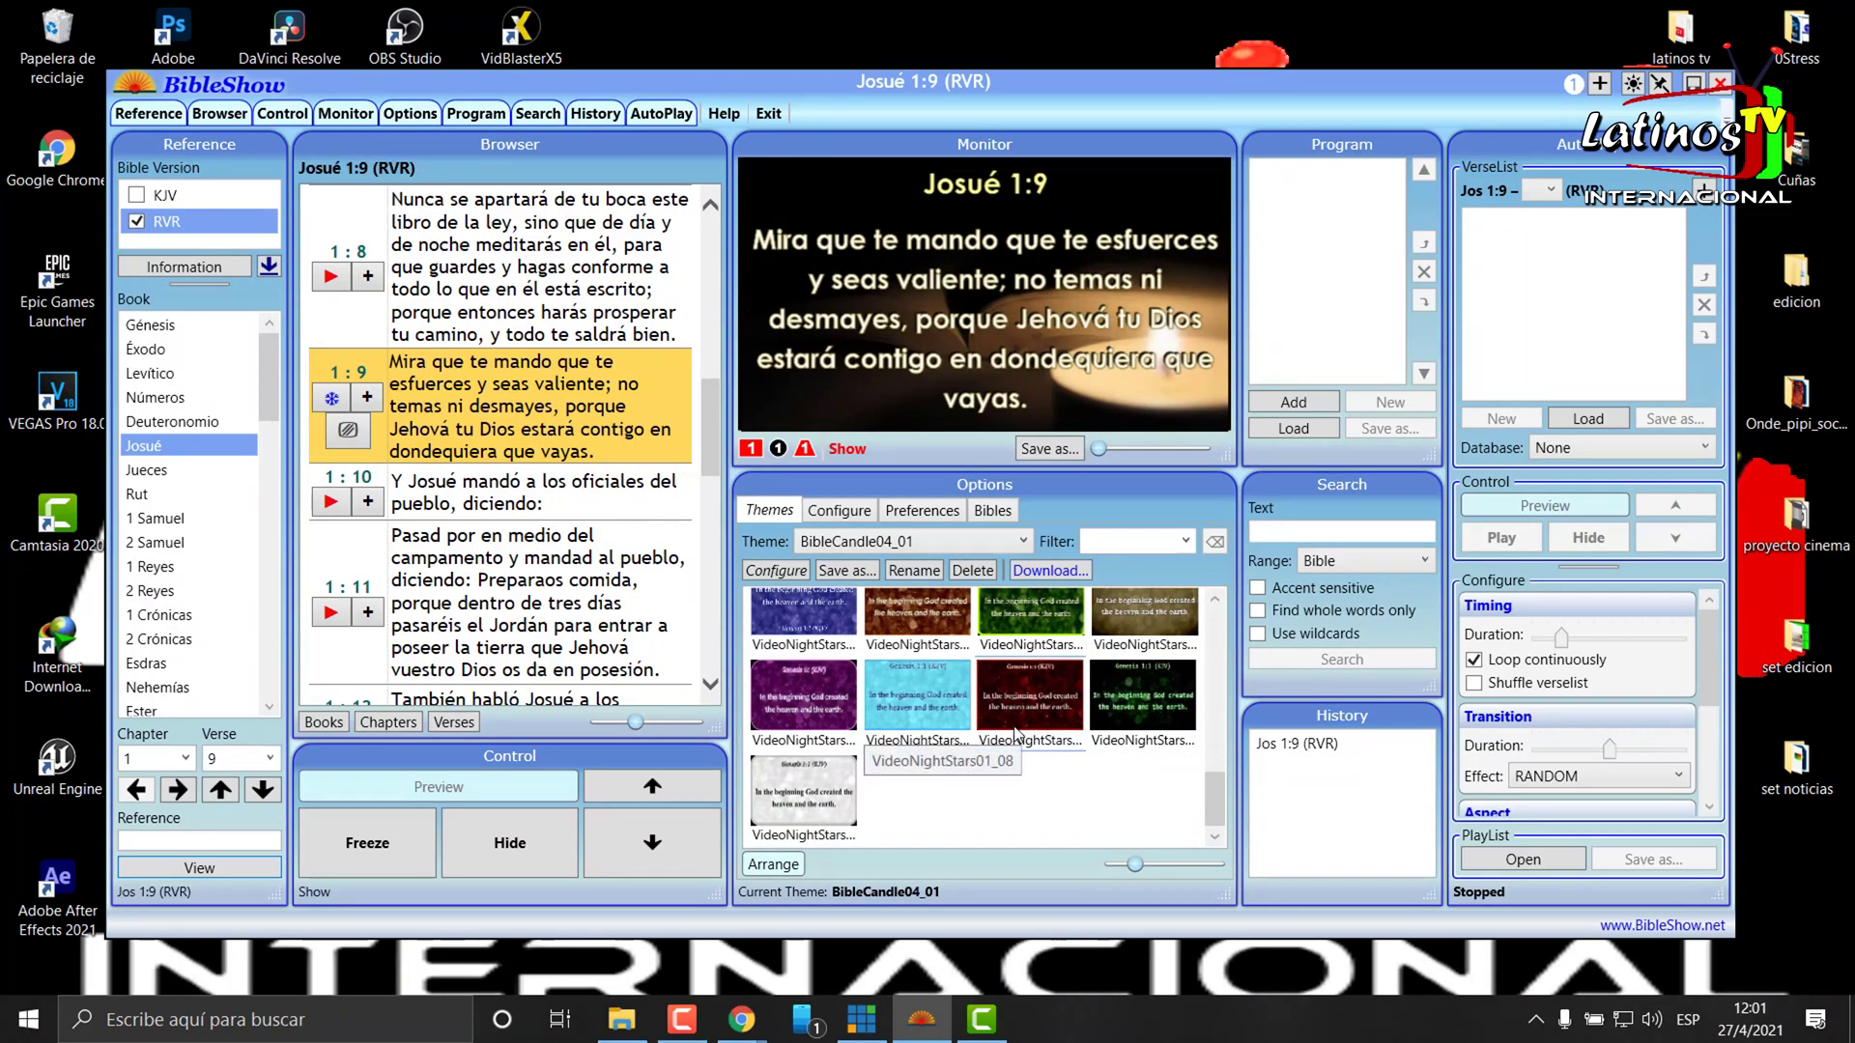
scroll(1014, 732, "up", 3)
scroll(1015, 732, "up", 3)
scroll(1014, 733, "up", 3)
scroll(1014, 733, "up", 2)
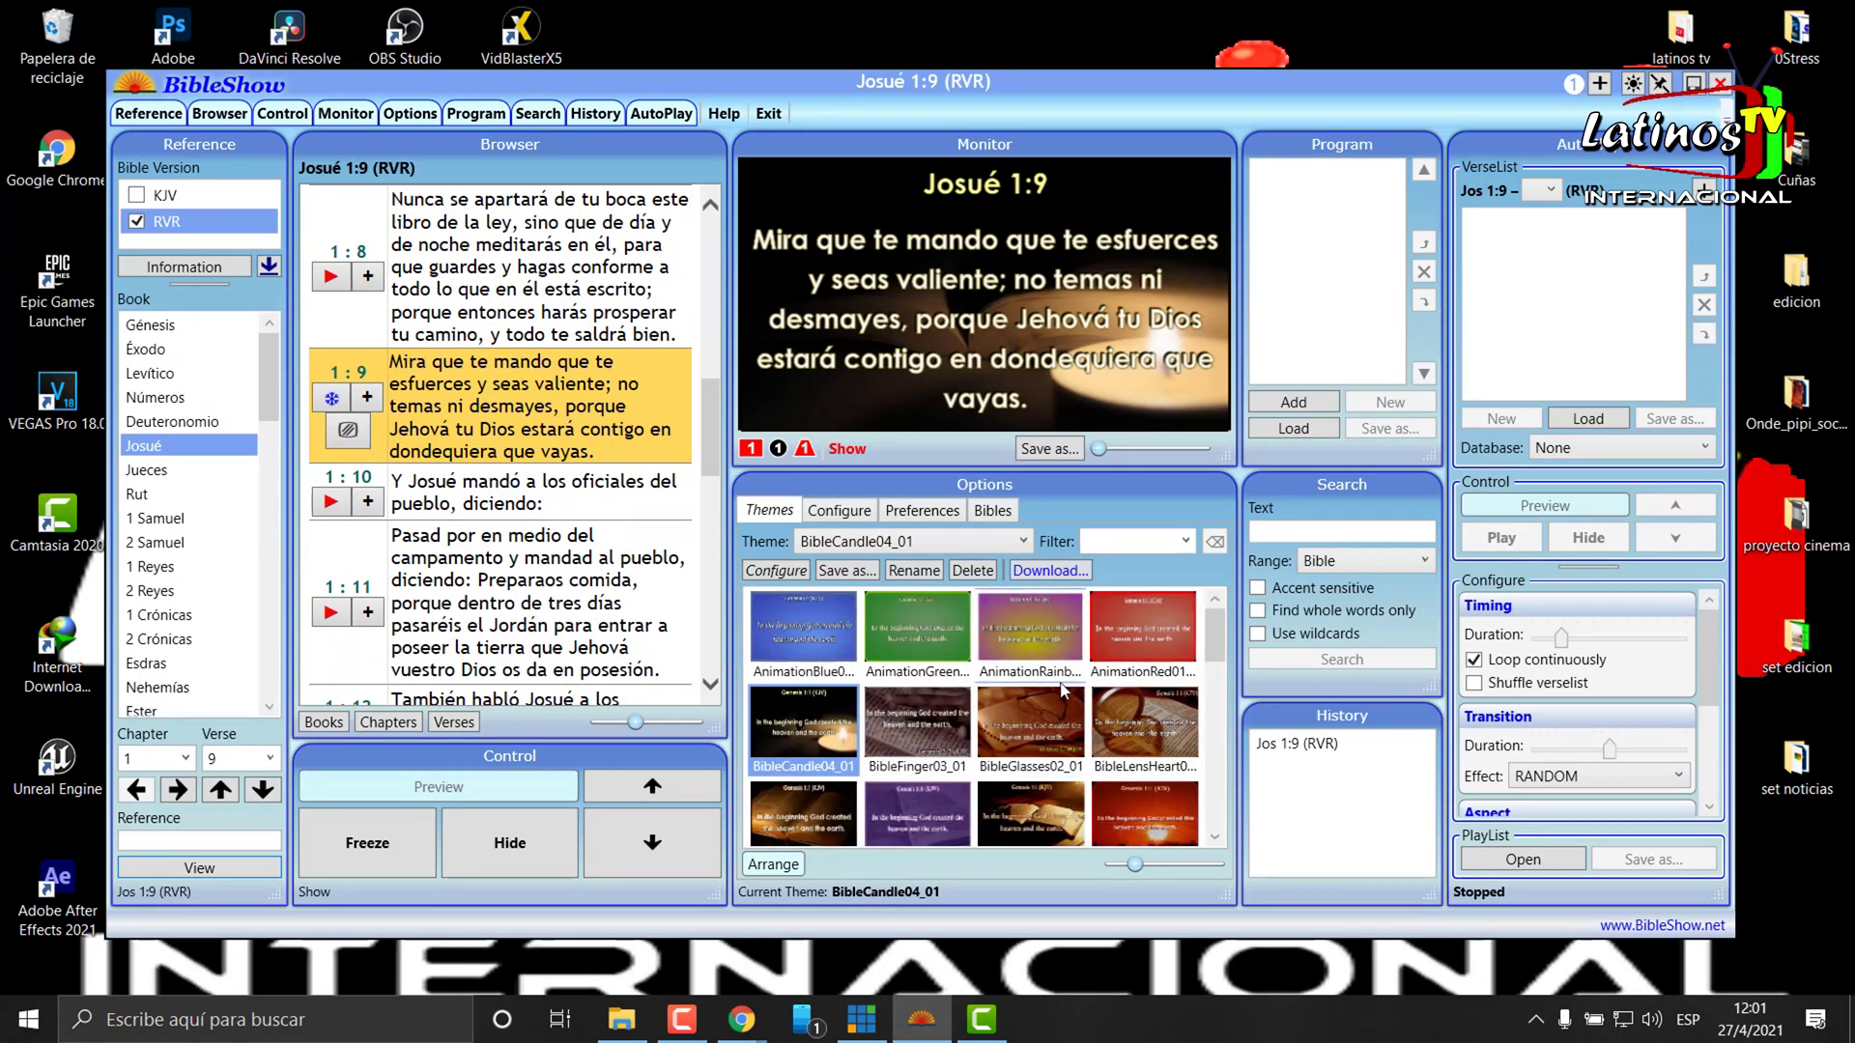
- In Display configuration, turn Data files and NDI output off and back on, leaving both enabled
left_click(839, 514)
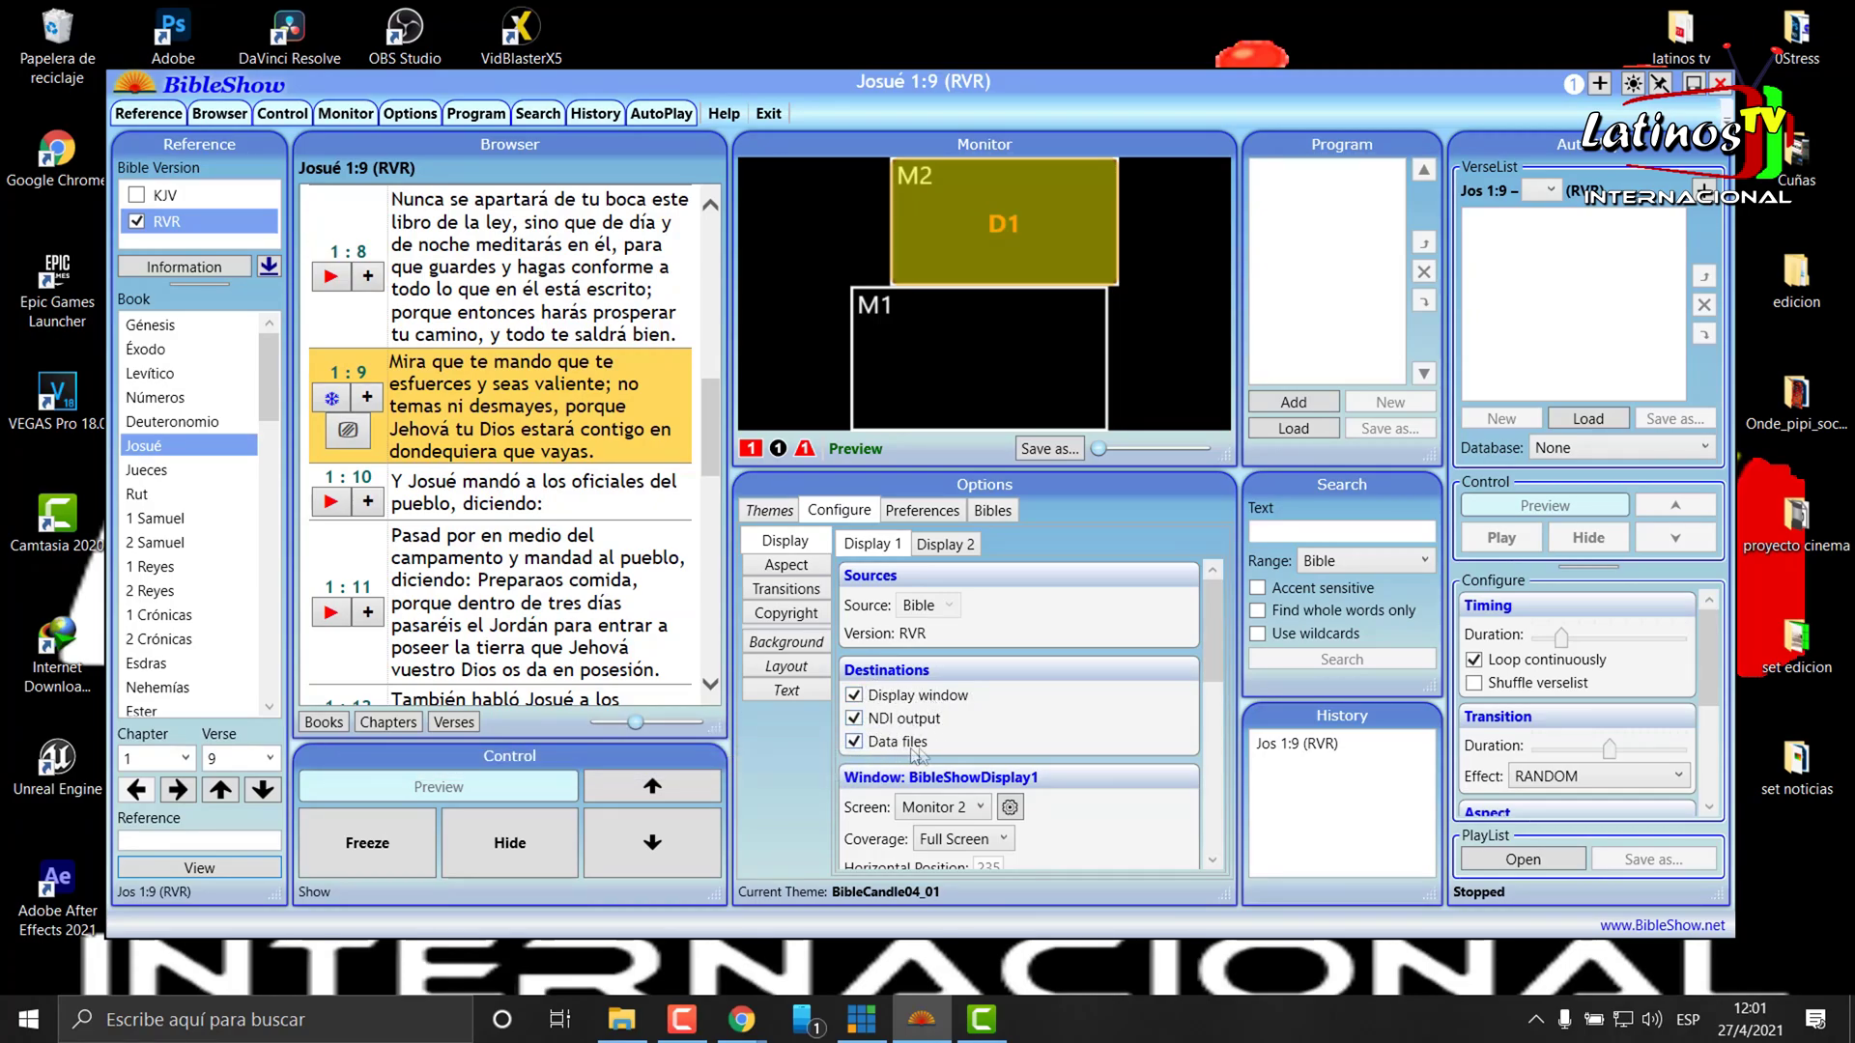
left_click(854, 742)
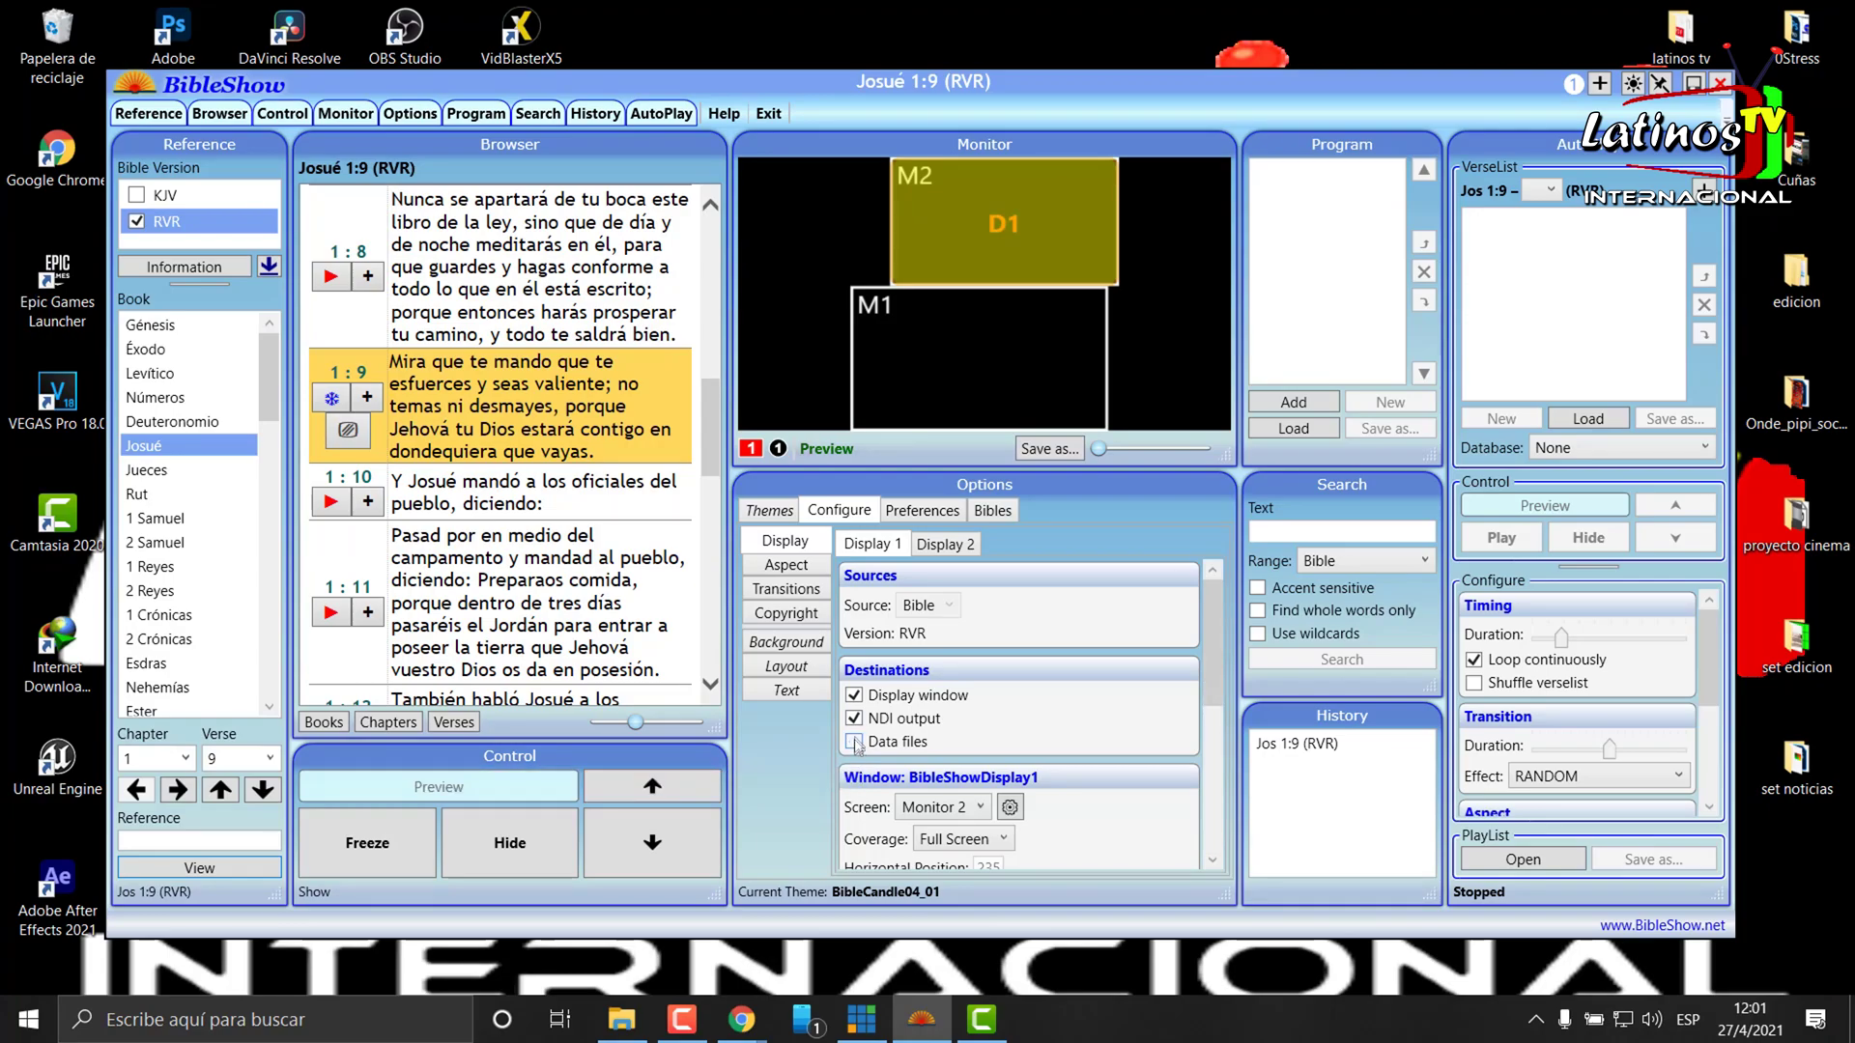
left_click(854, 719)
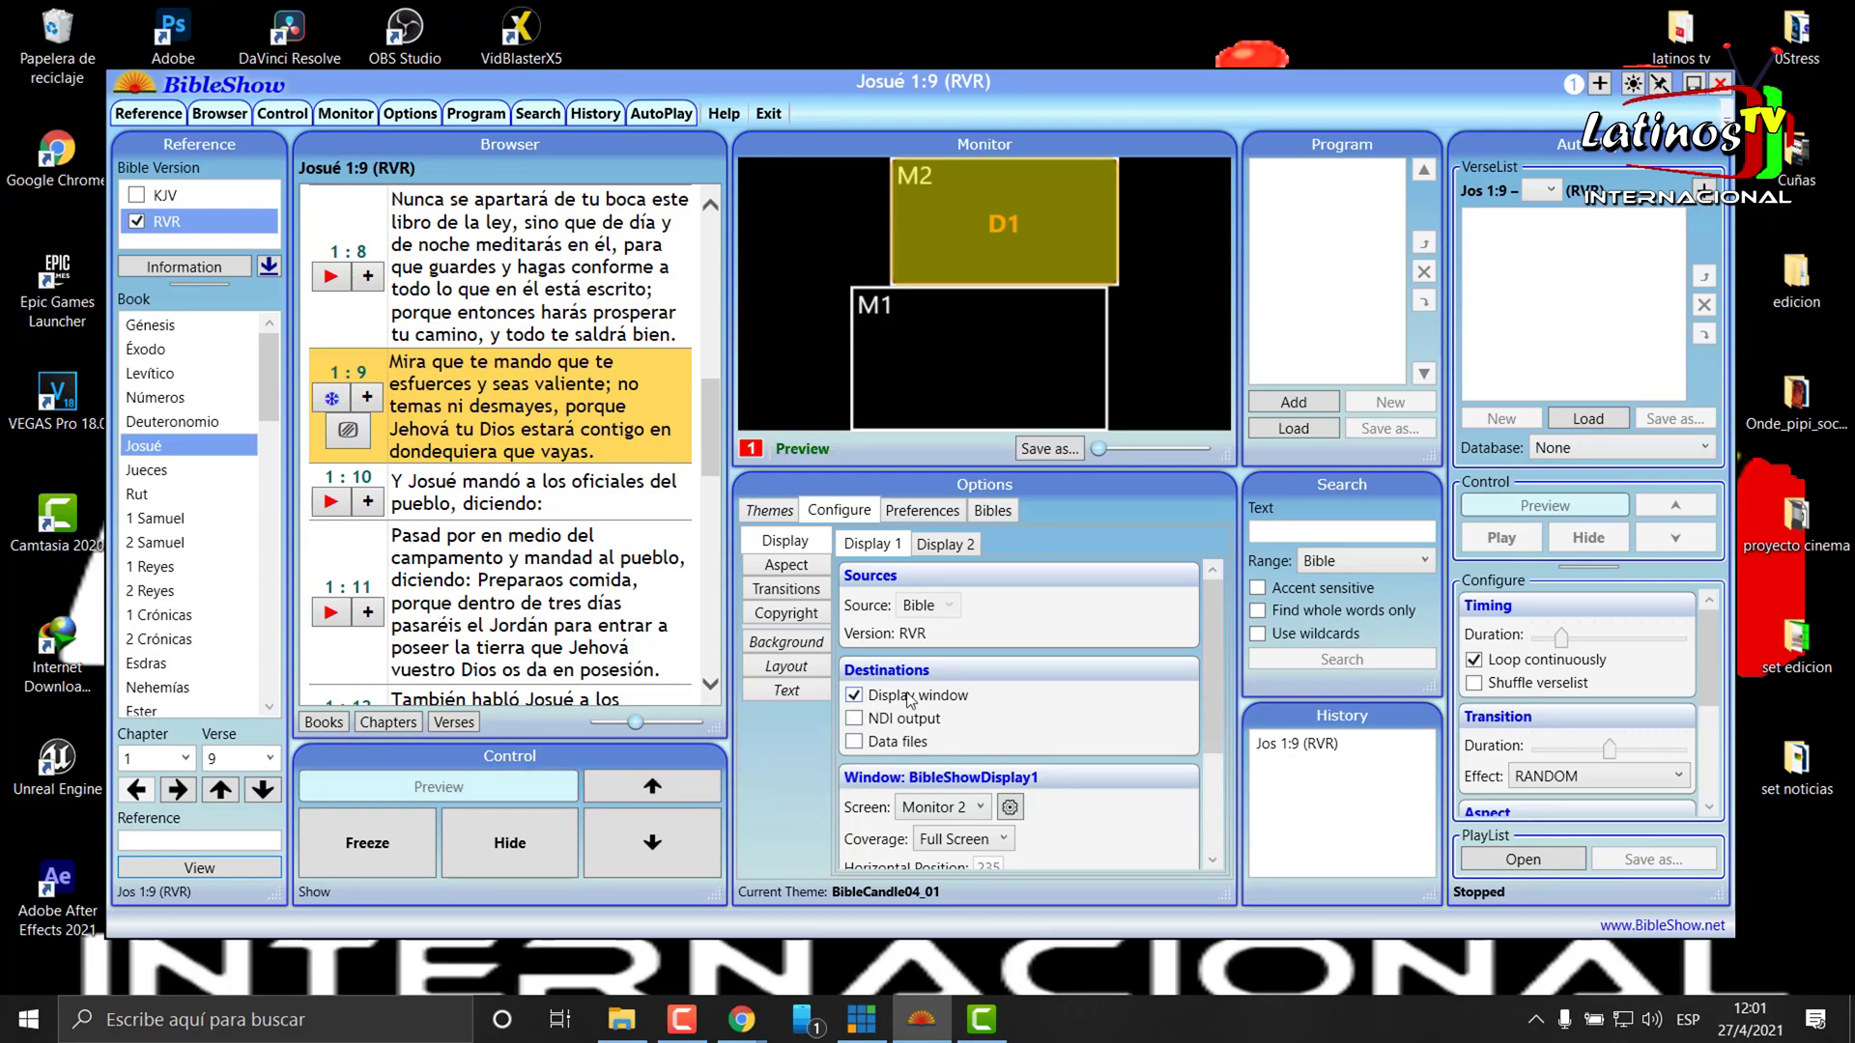
left_click(866, 721)
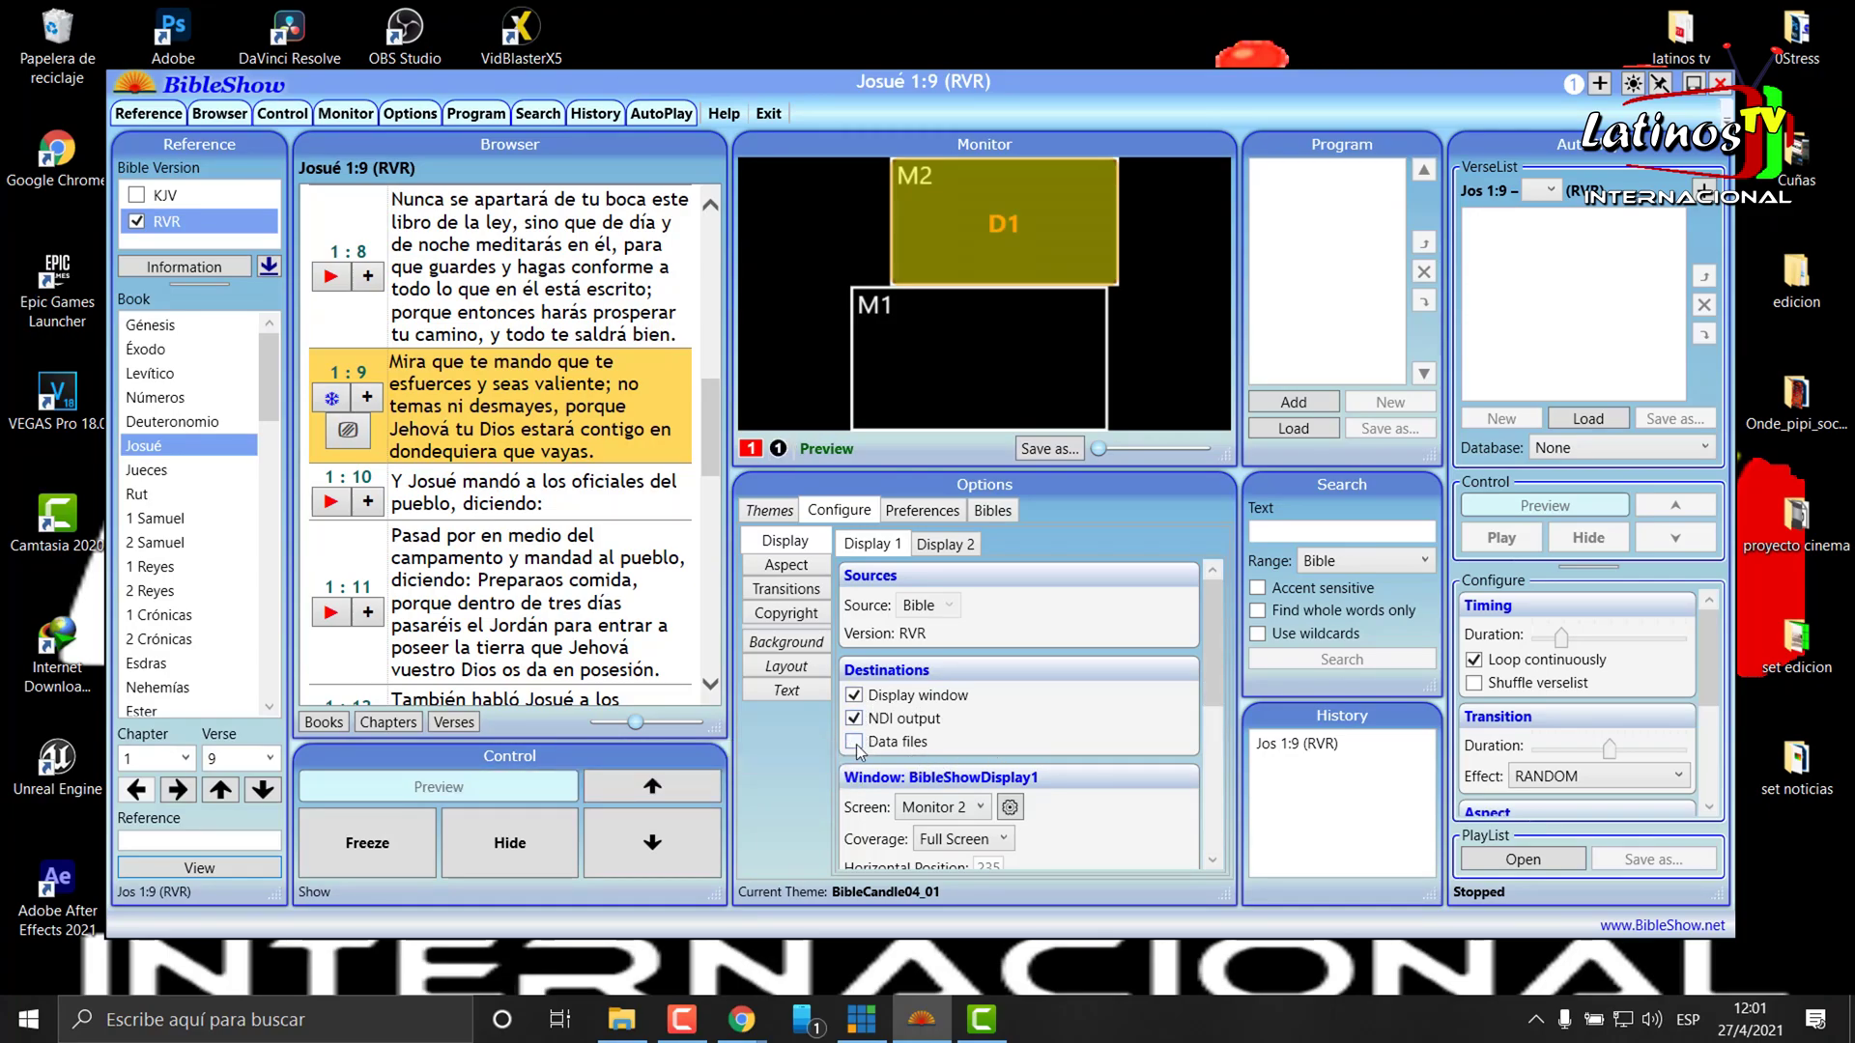
left_click(854, 742)
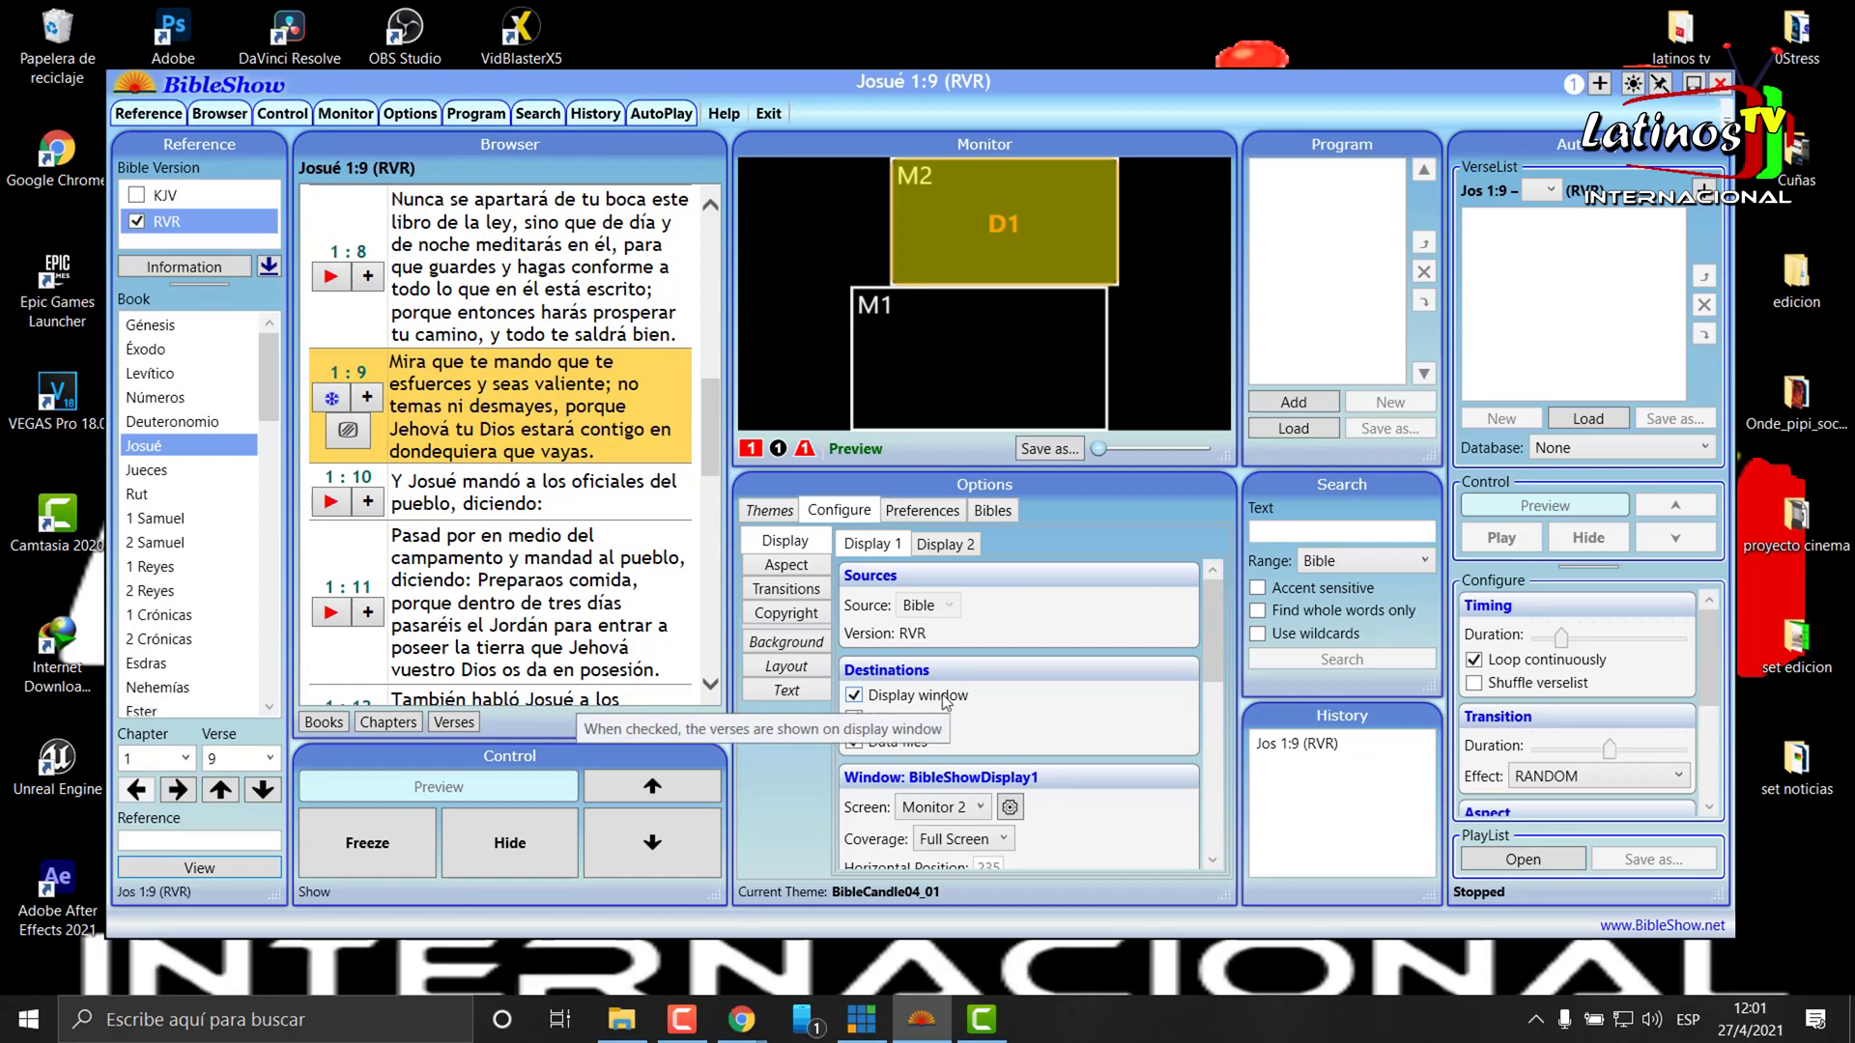
left_click(788, 567)
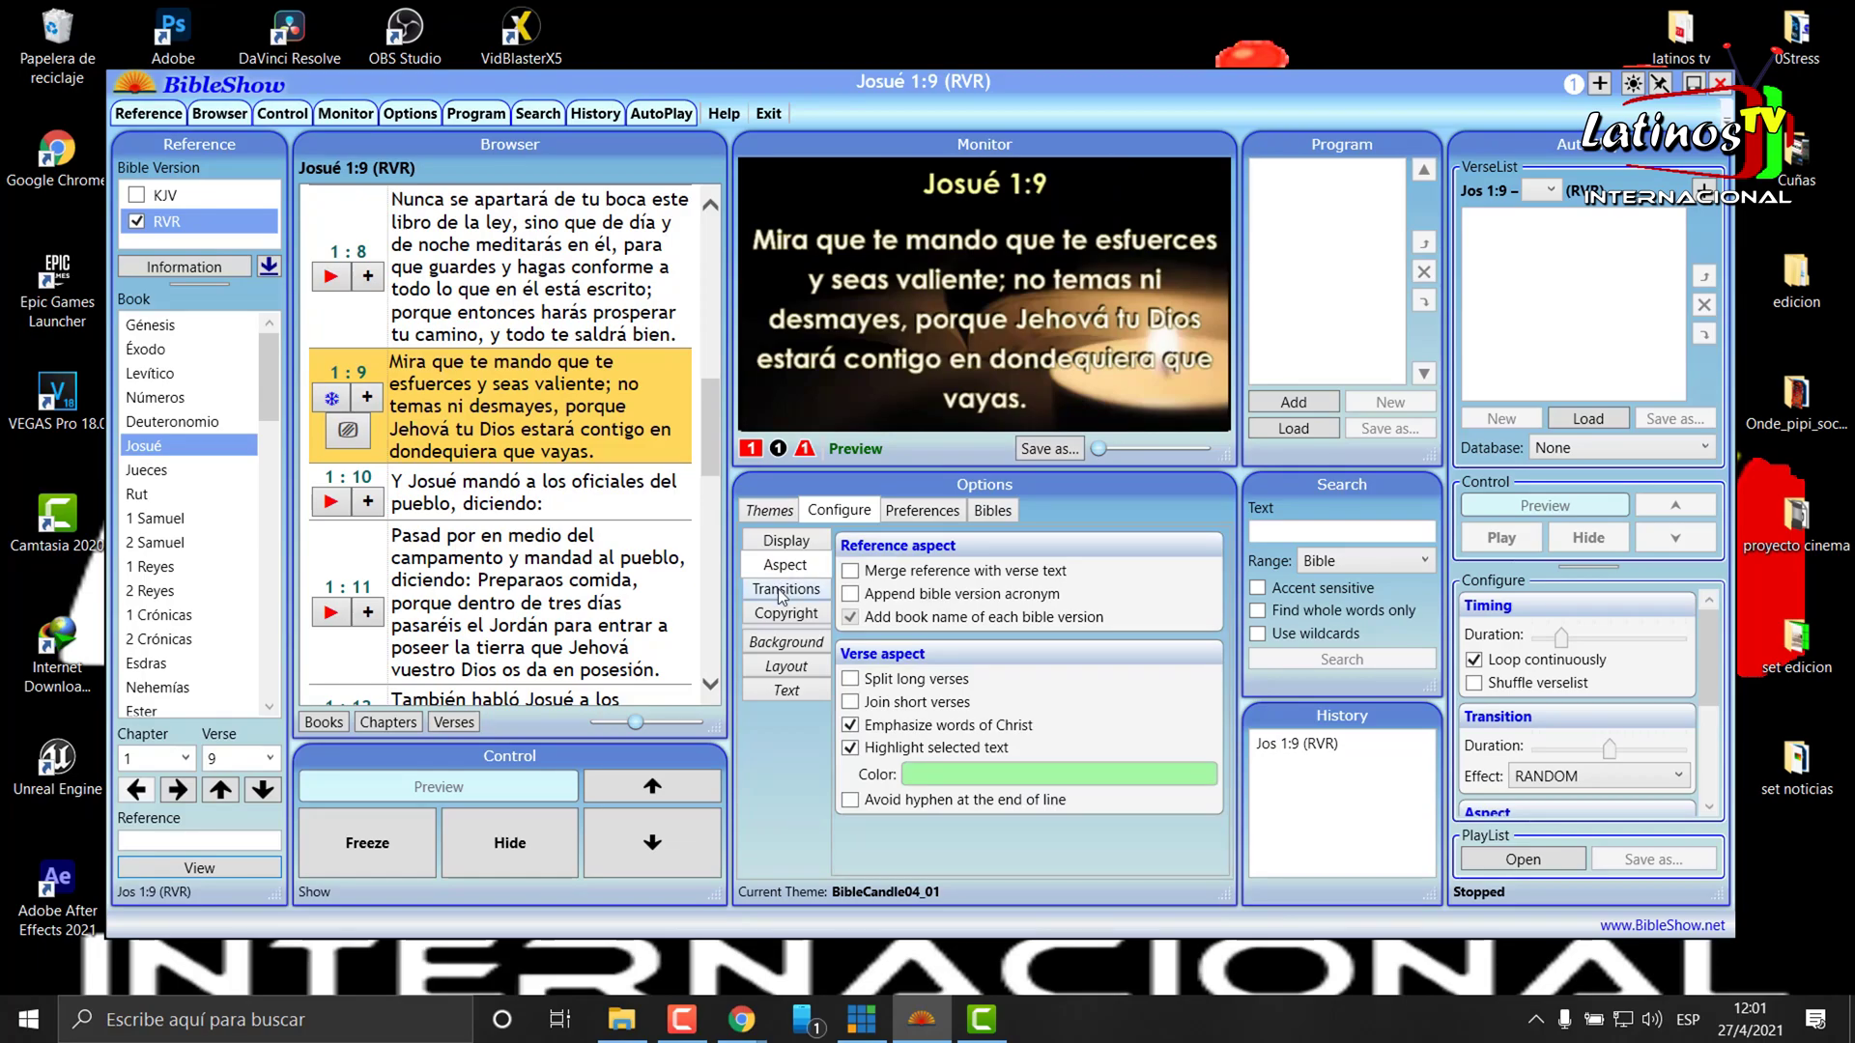
- View the Stretch transition settings and toggle Josué 1:9 hidden, shown, then hidden again
left_click(783, 591)
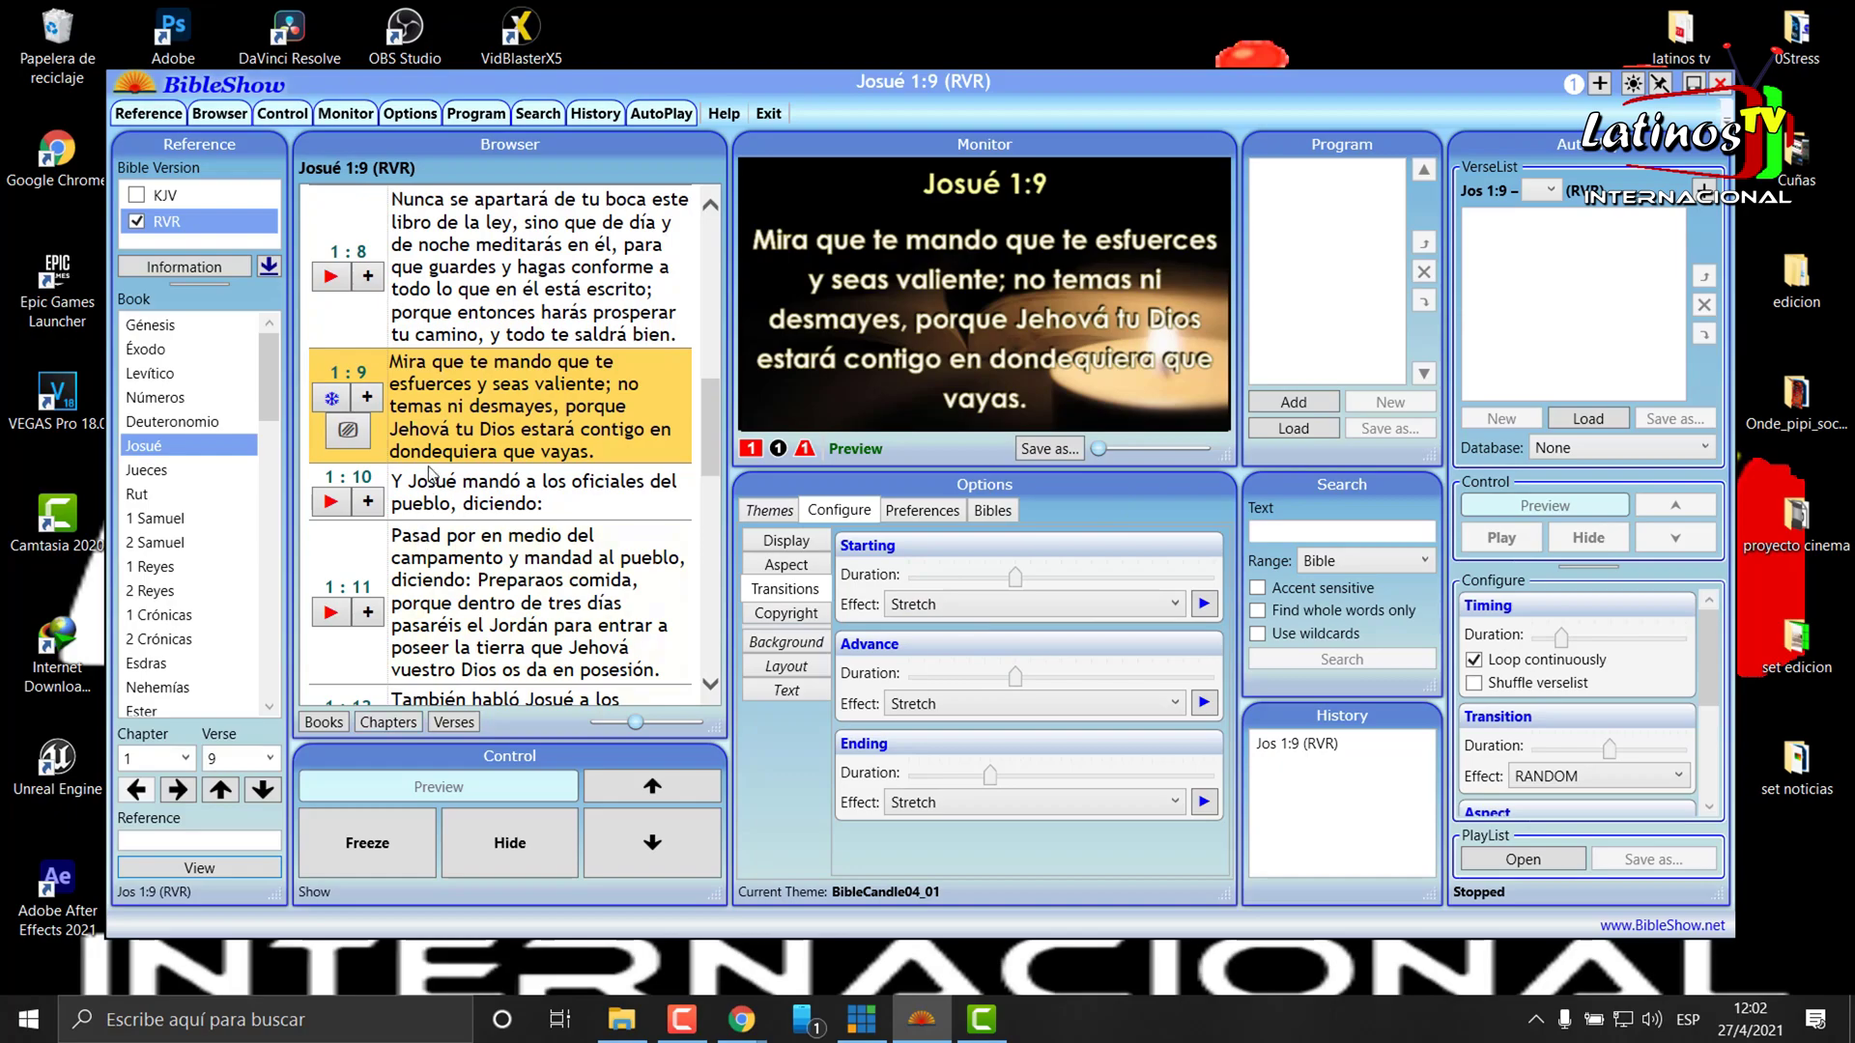
left_click(344, 430)
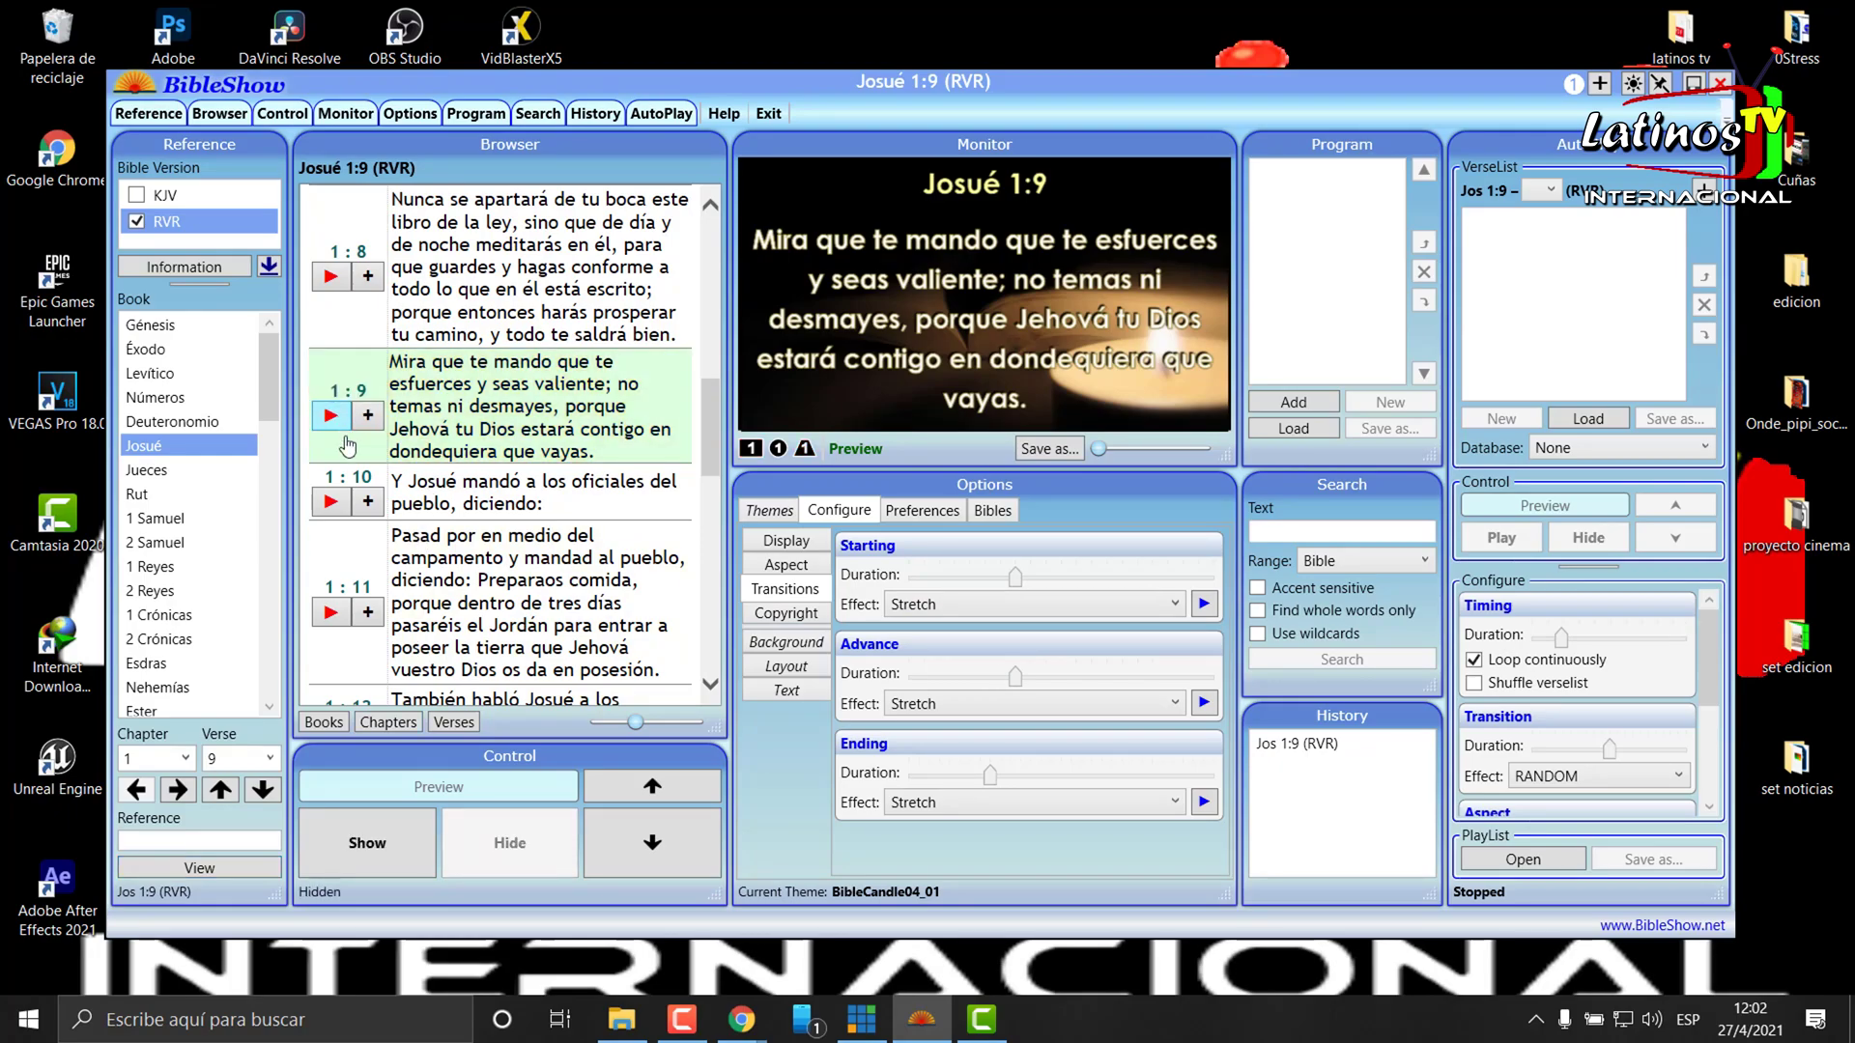
left_click(331, 416)
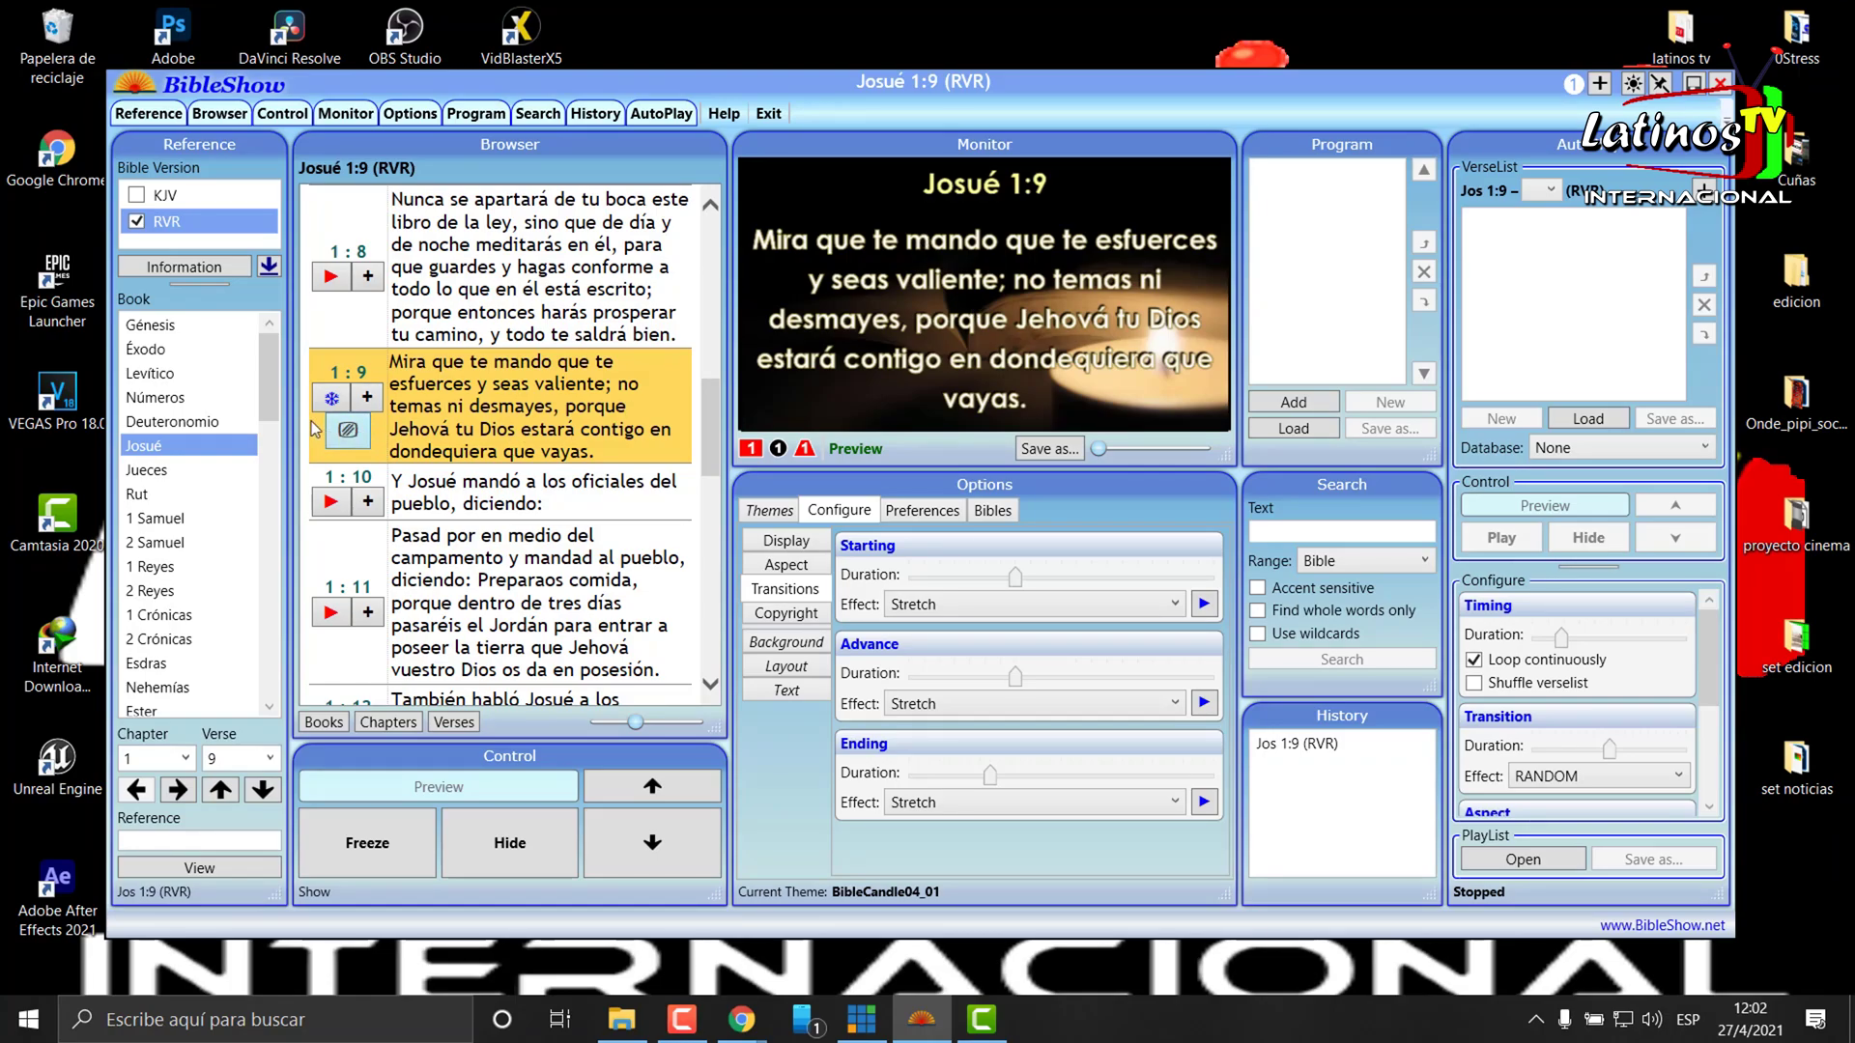
left_click(346, 431)
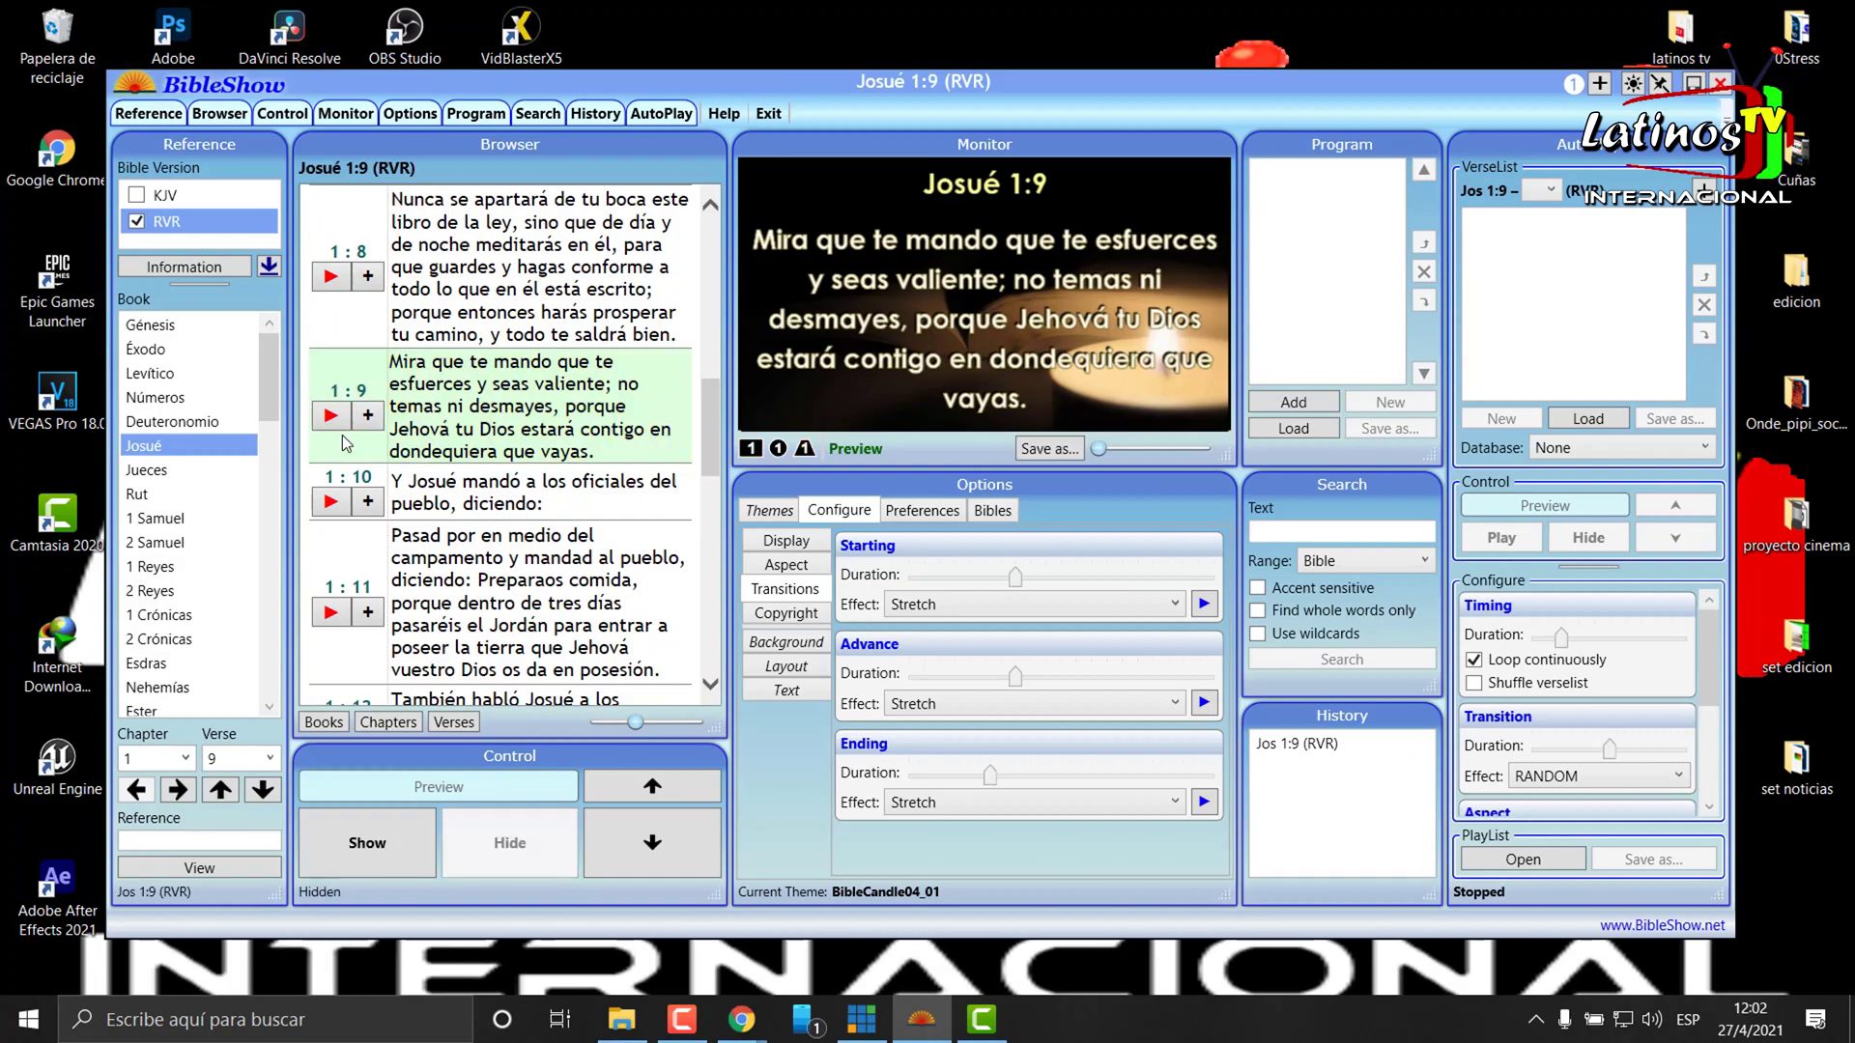
- Lengthen the copyright On screen Duration, reset it to minimum, return to Display, then bring up vMix
left_click(786, 615)
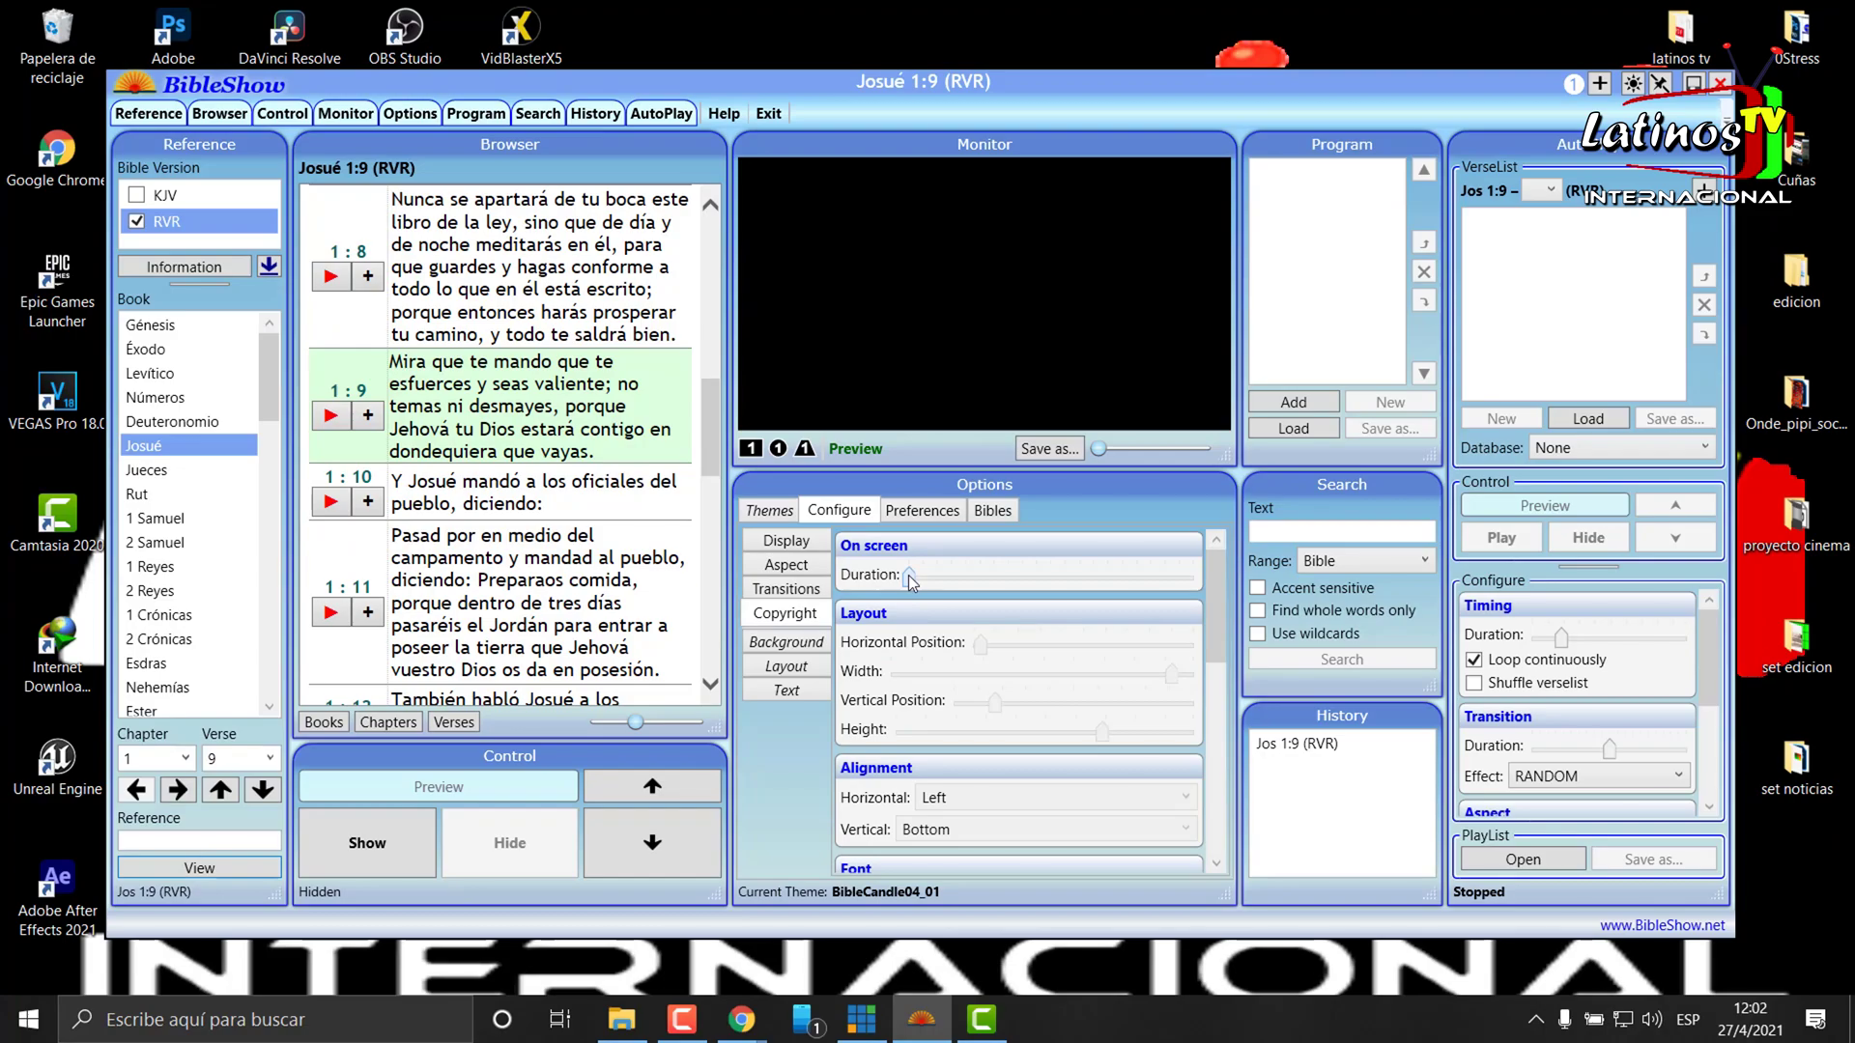
left_click_drag(910, 577, 936, 578)
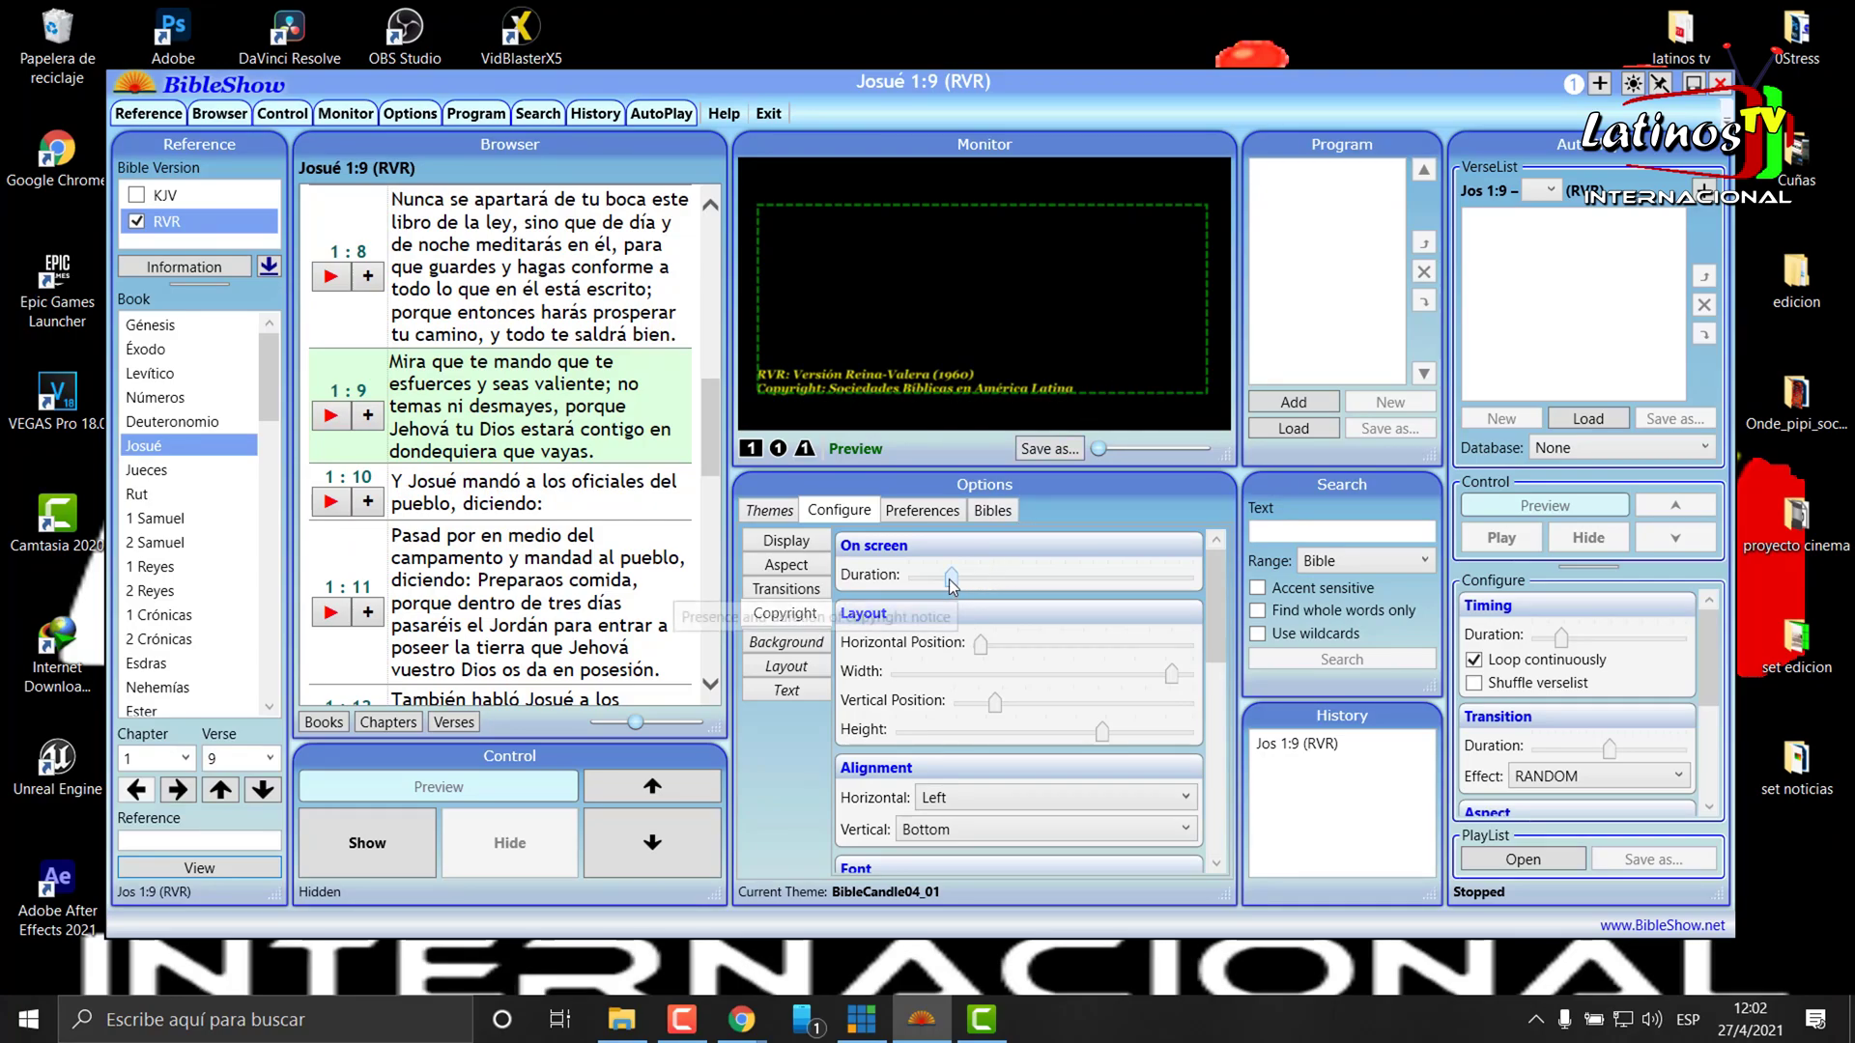
left_click_drag(952, 578, 893, 578)
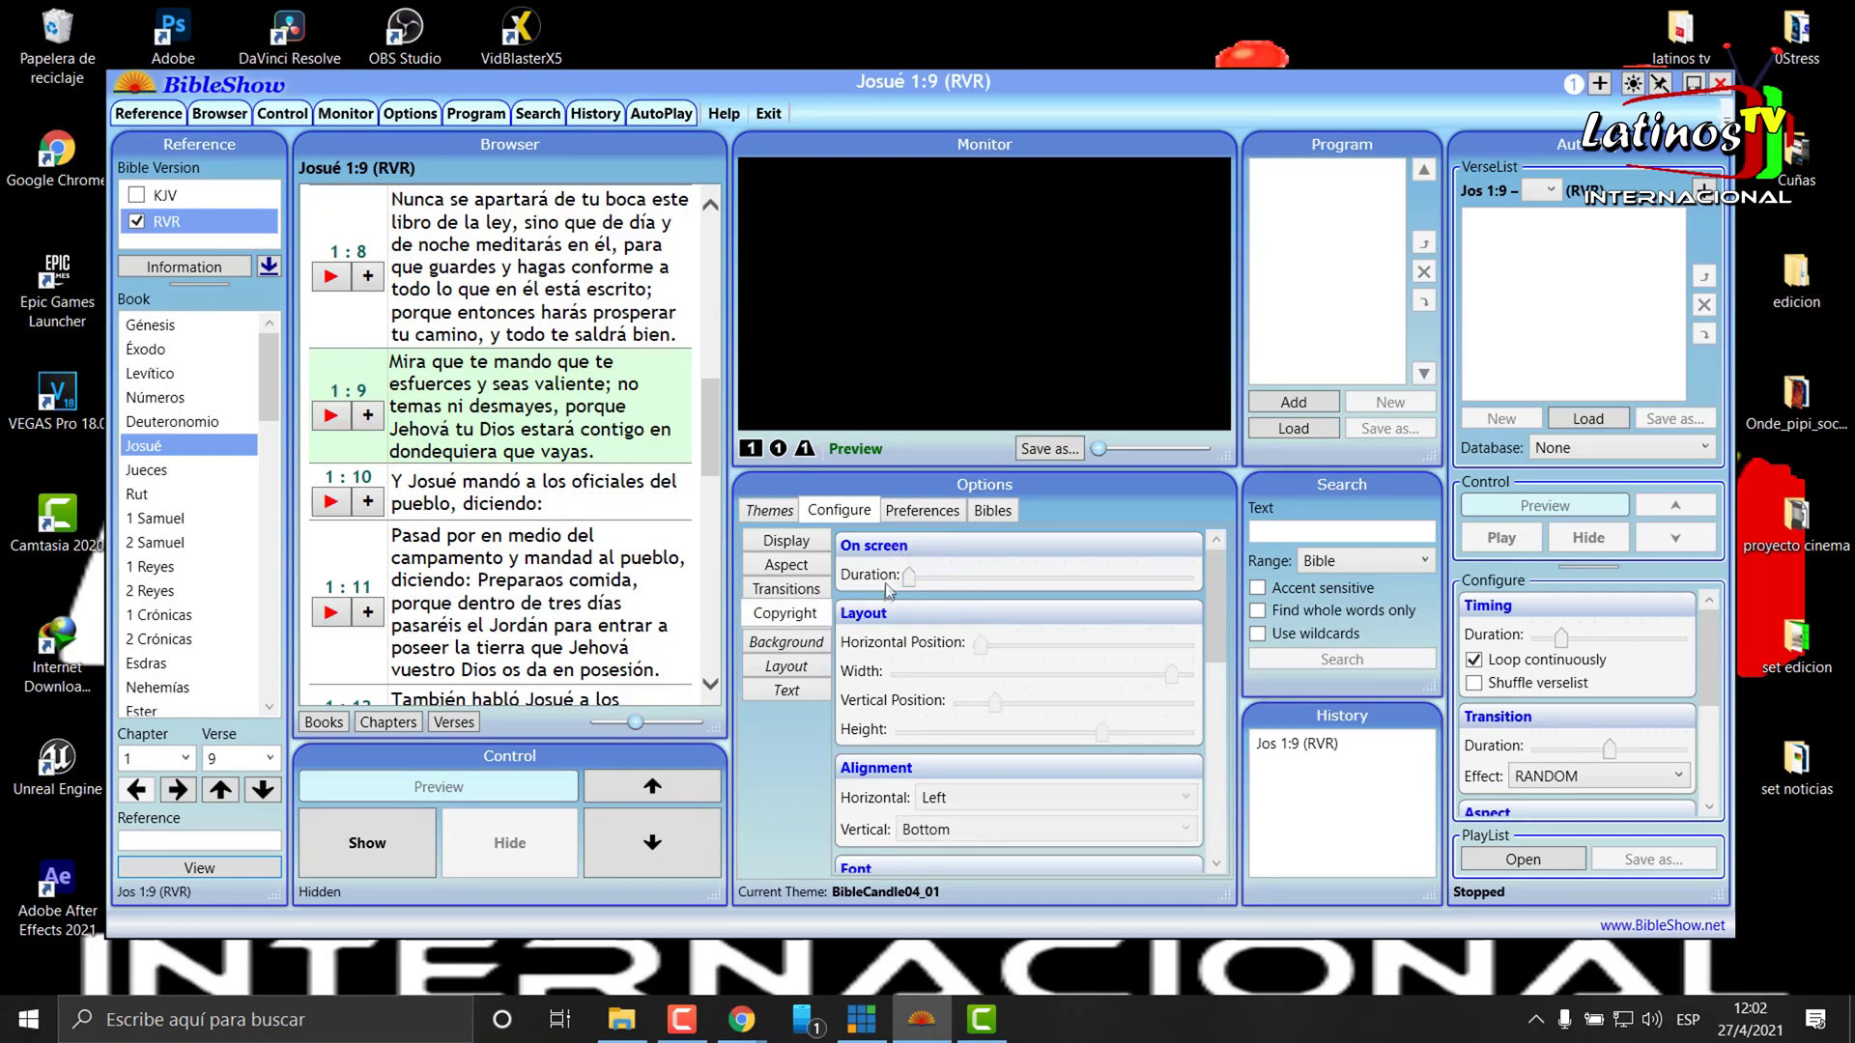
left_click(779, 548)
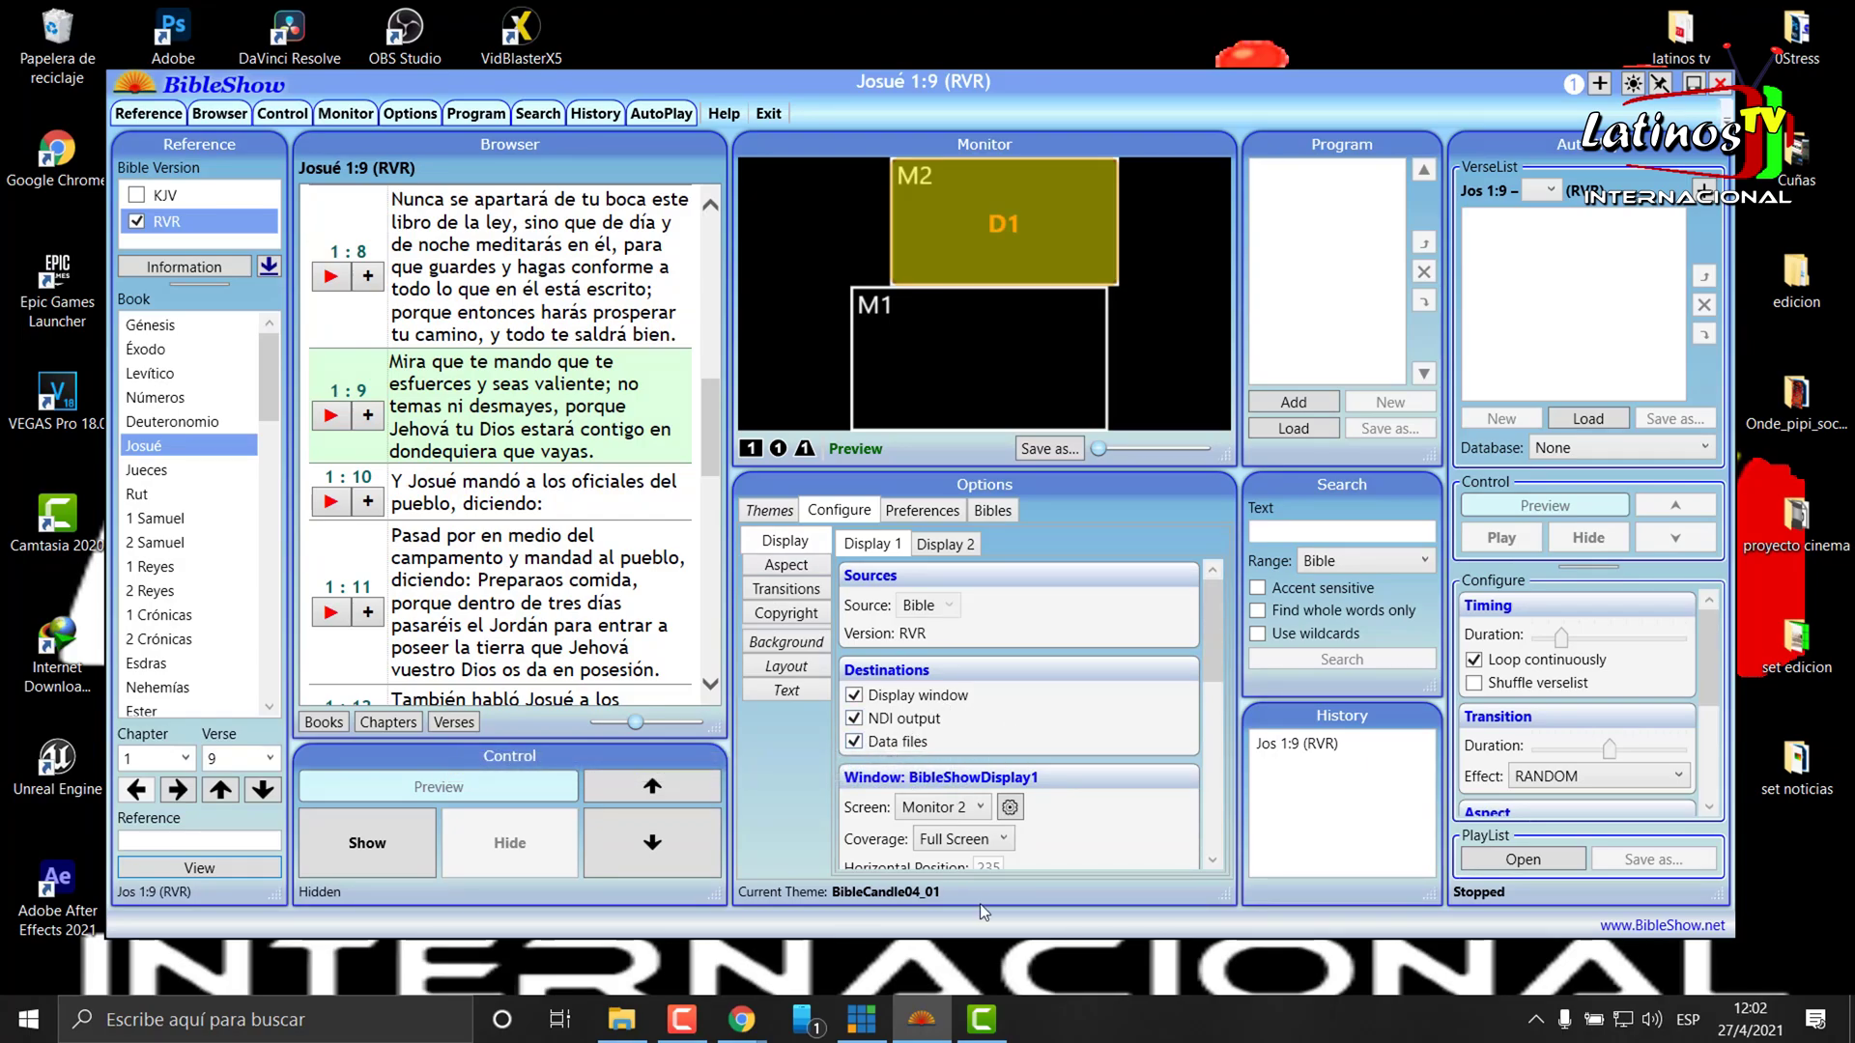
left_click(860, 1023)
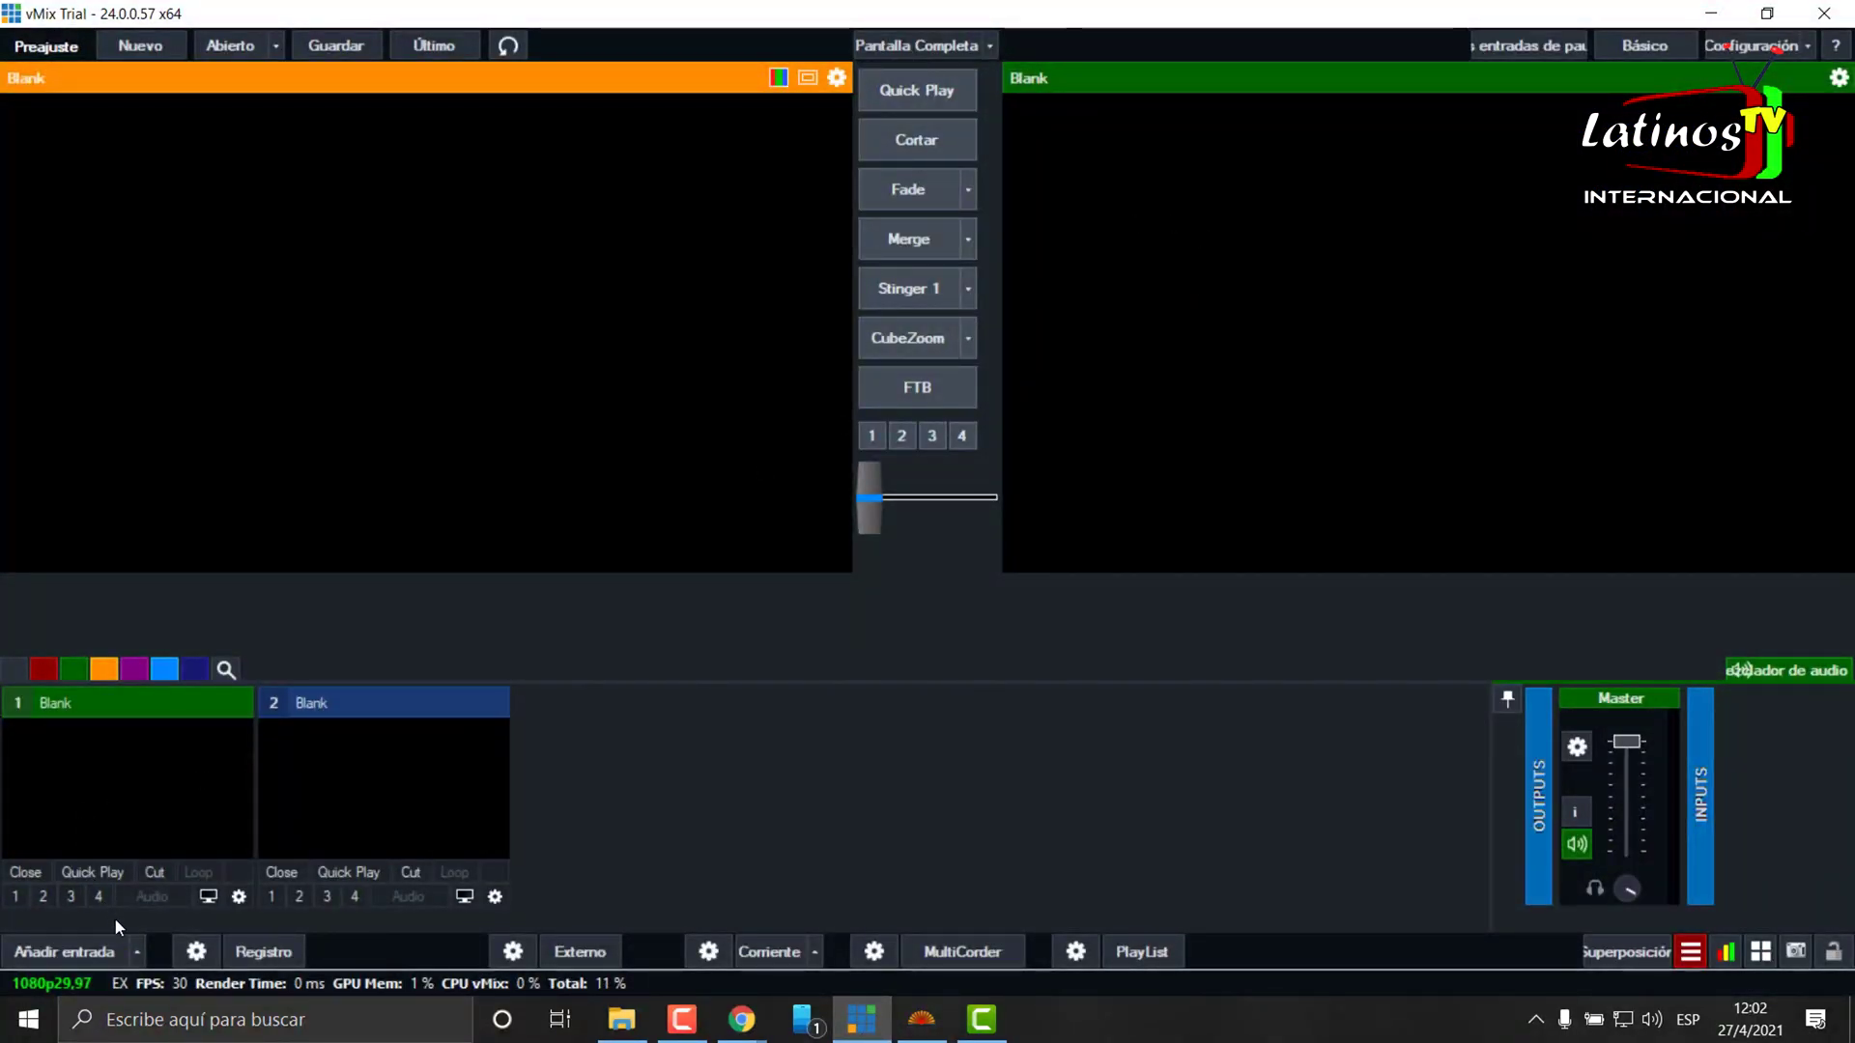
- Add the local BibleShowNDI NDI source as vMix input 2, then bring BibleShow back to front
left_click(137, 952)
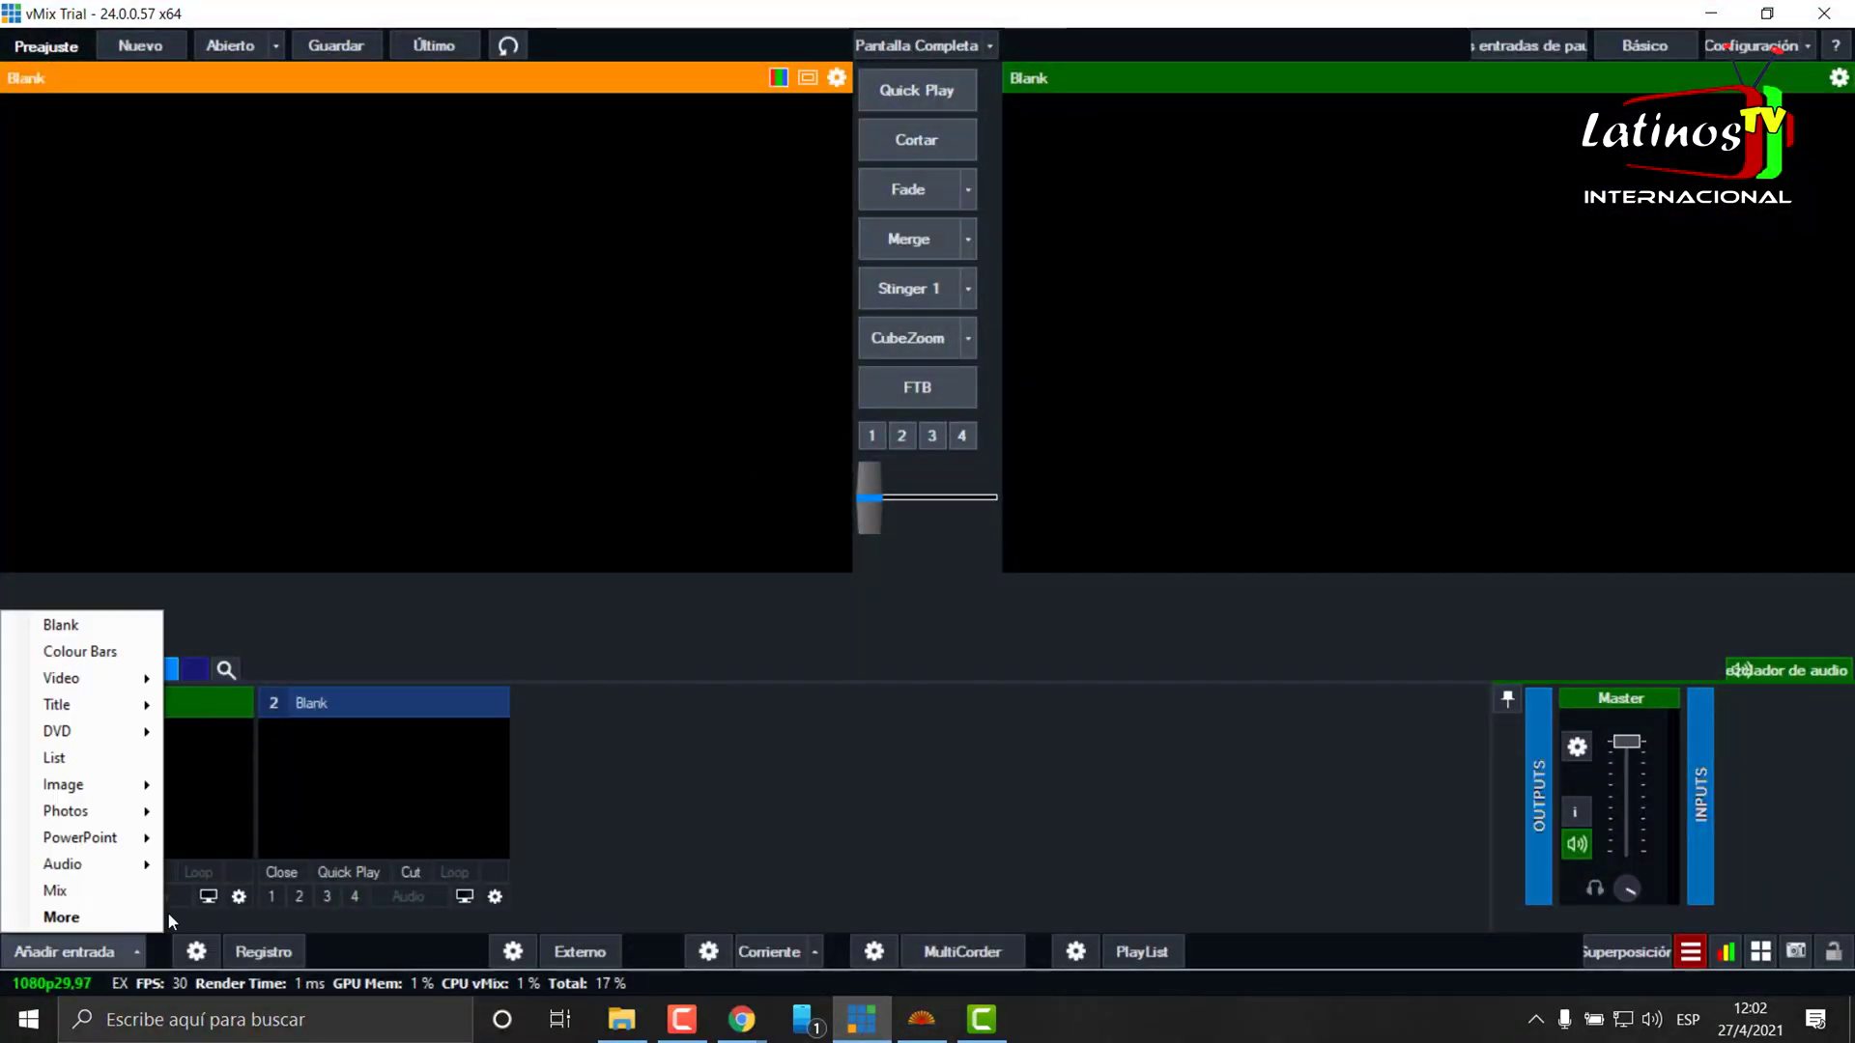
left_click(67, 626)
left_click(99, 950)
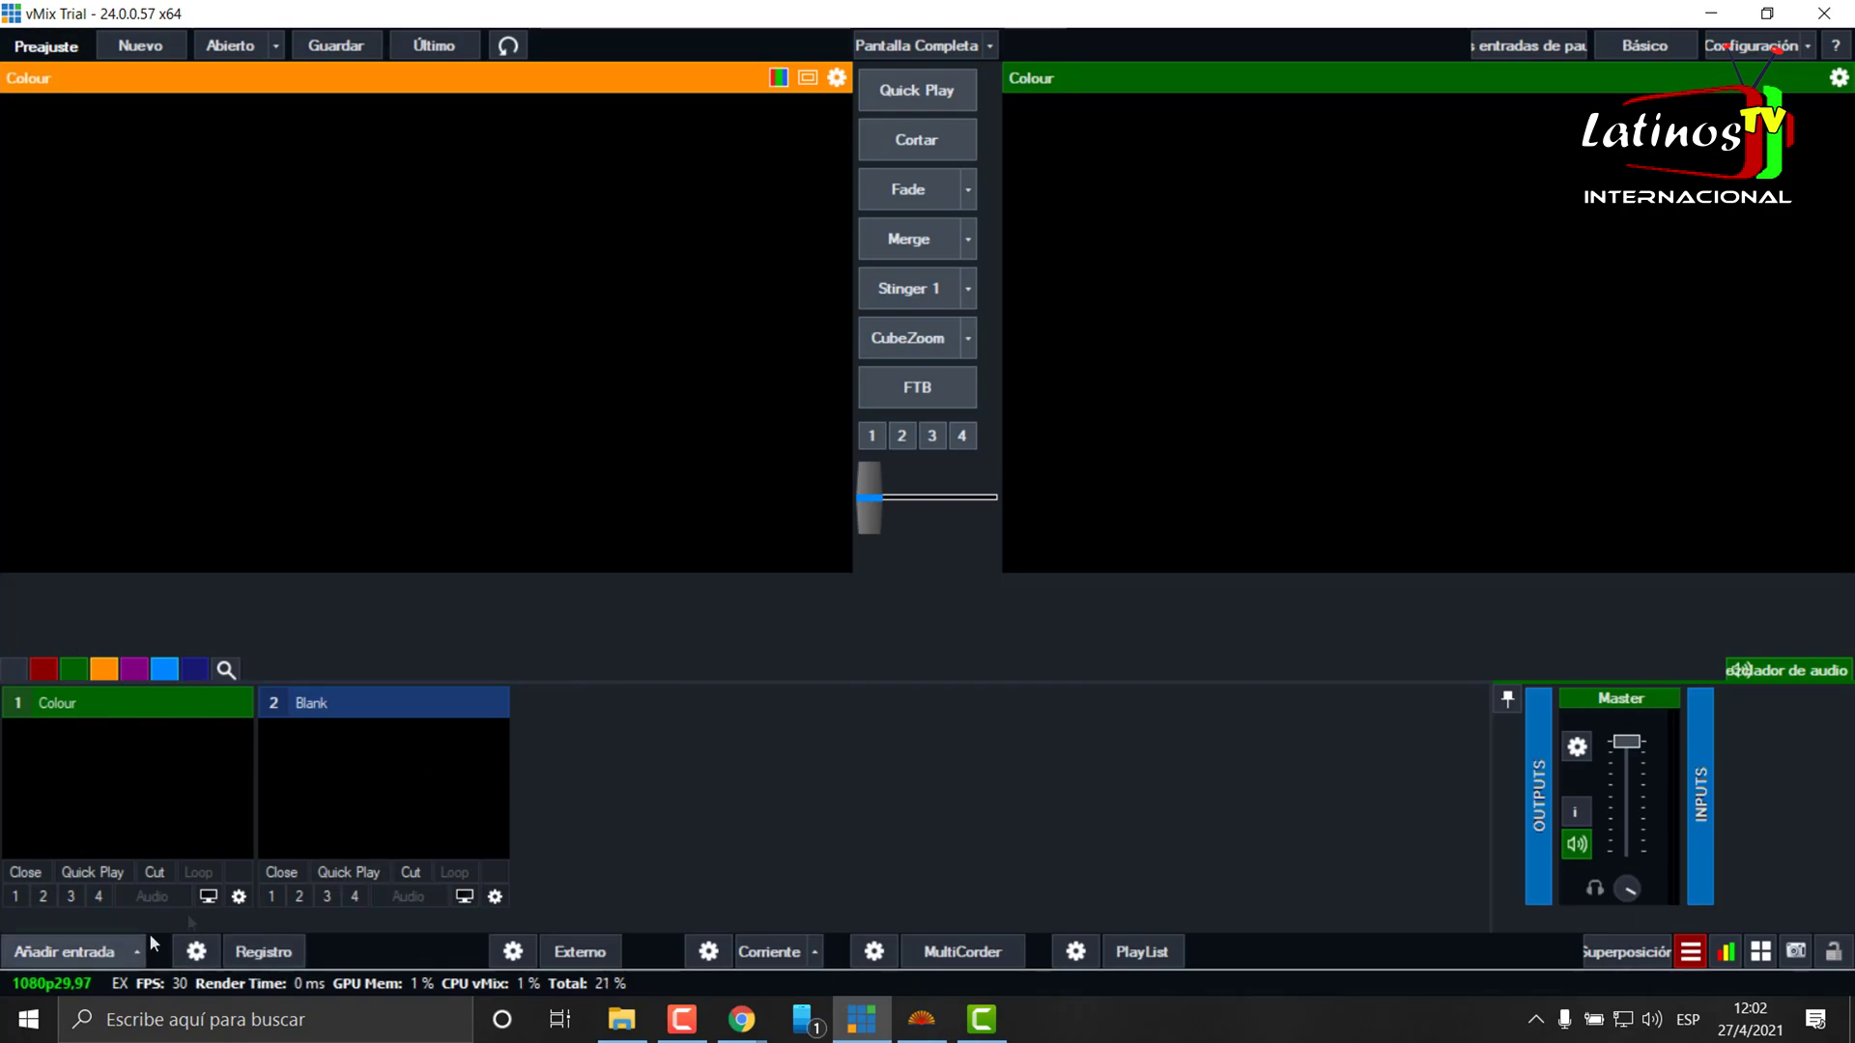
left_click(461, 286)
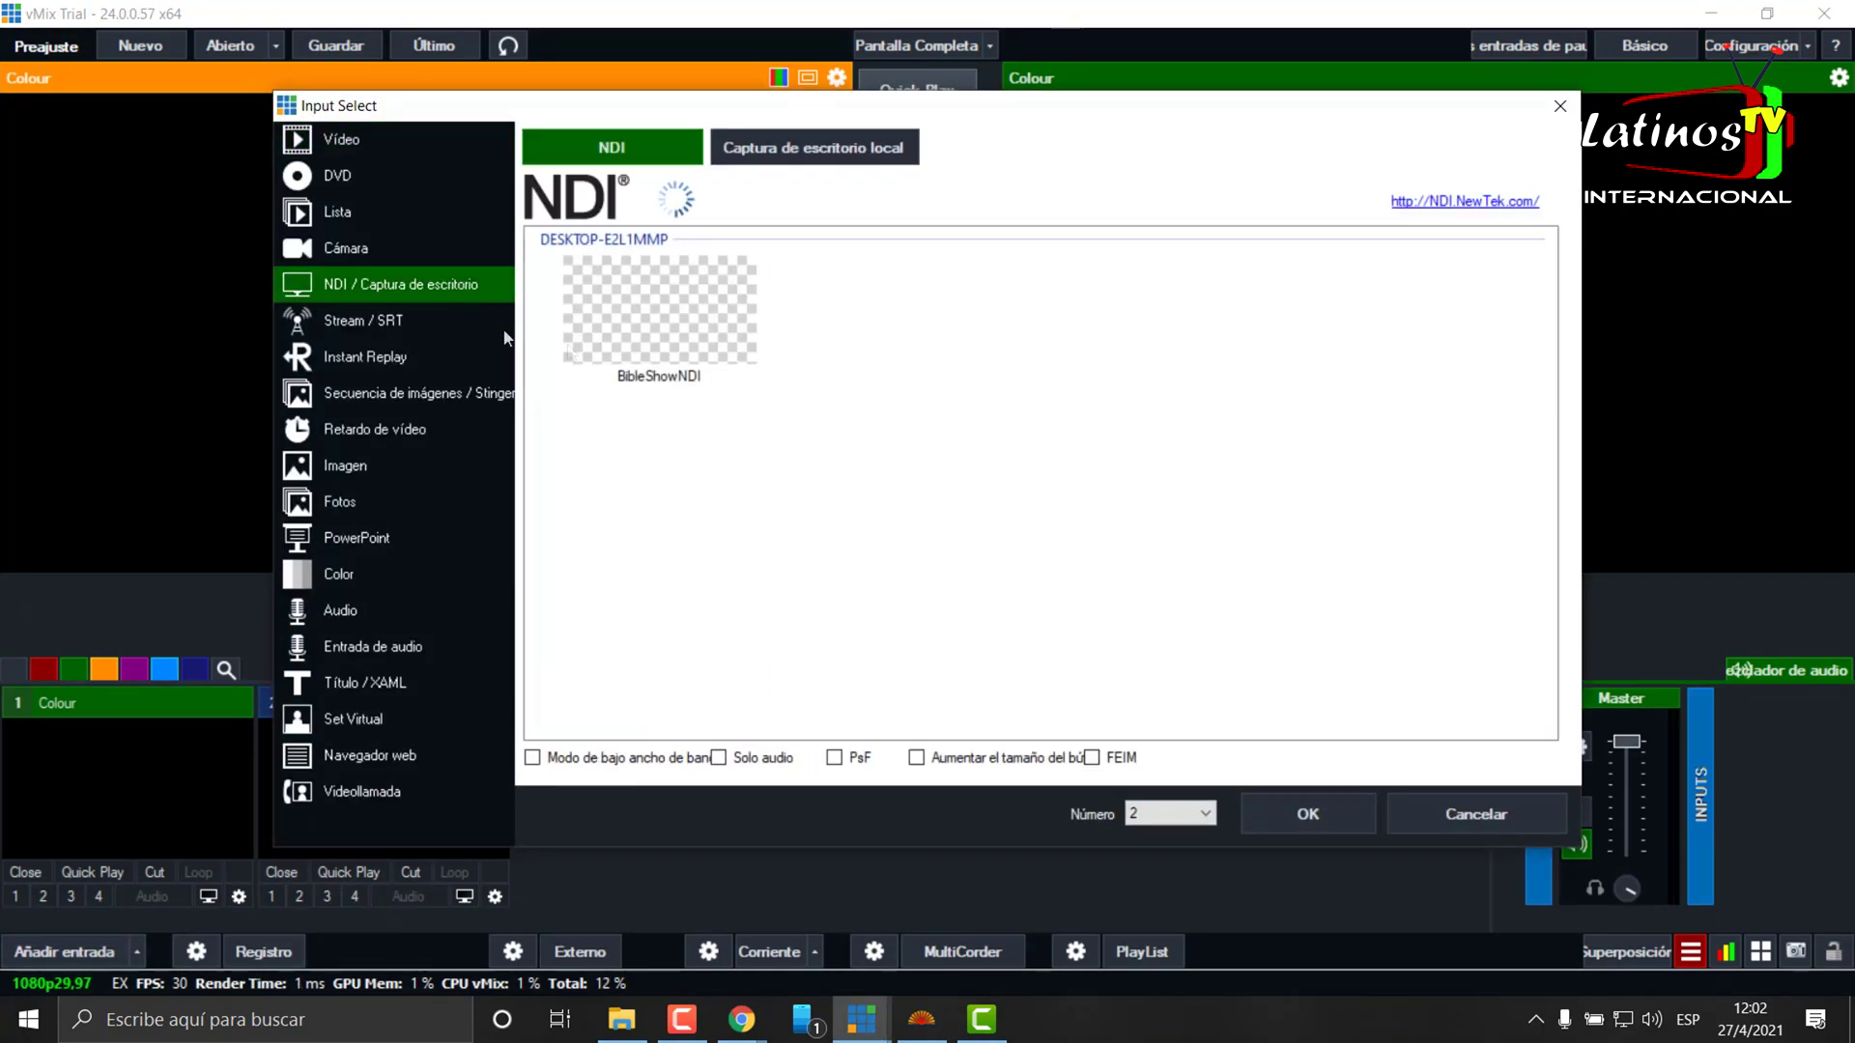
left_click(682, 328)
left_click(1286, 811)
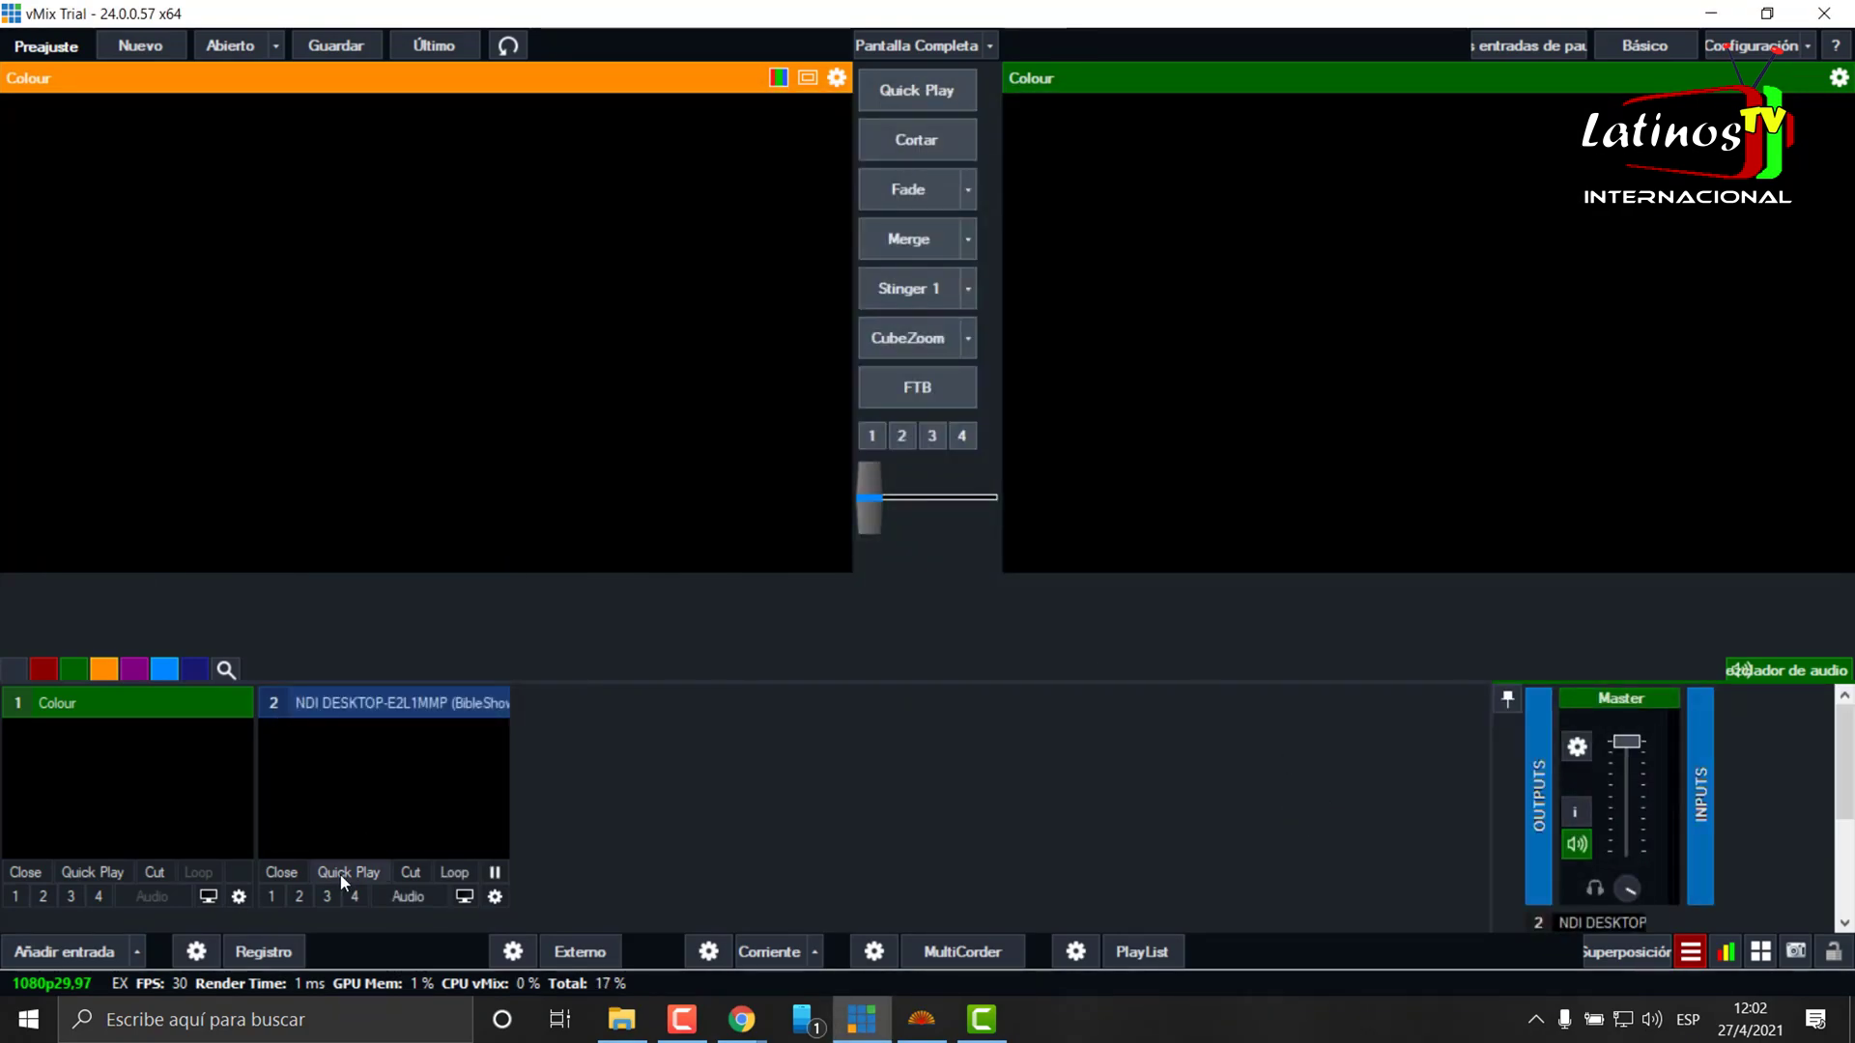
left_click(923, 1021)
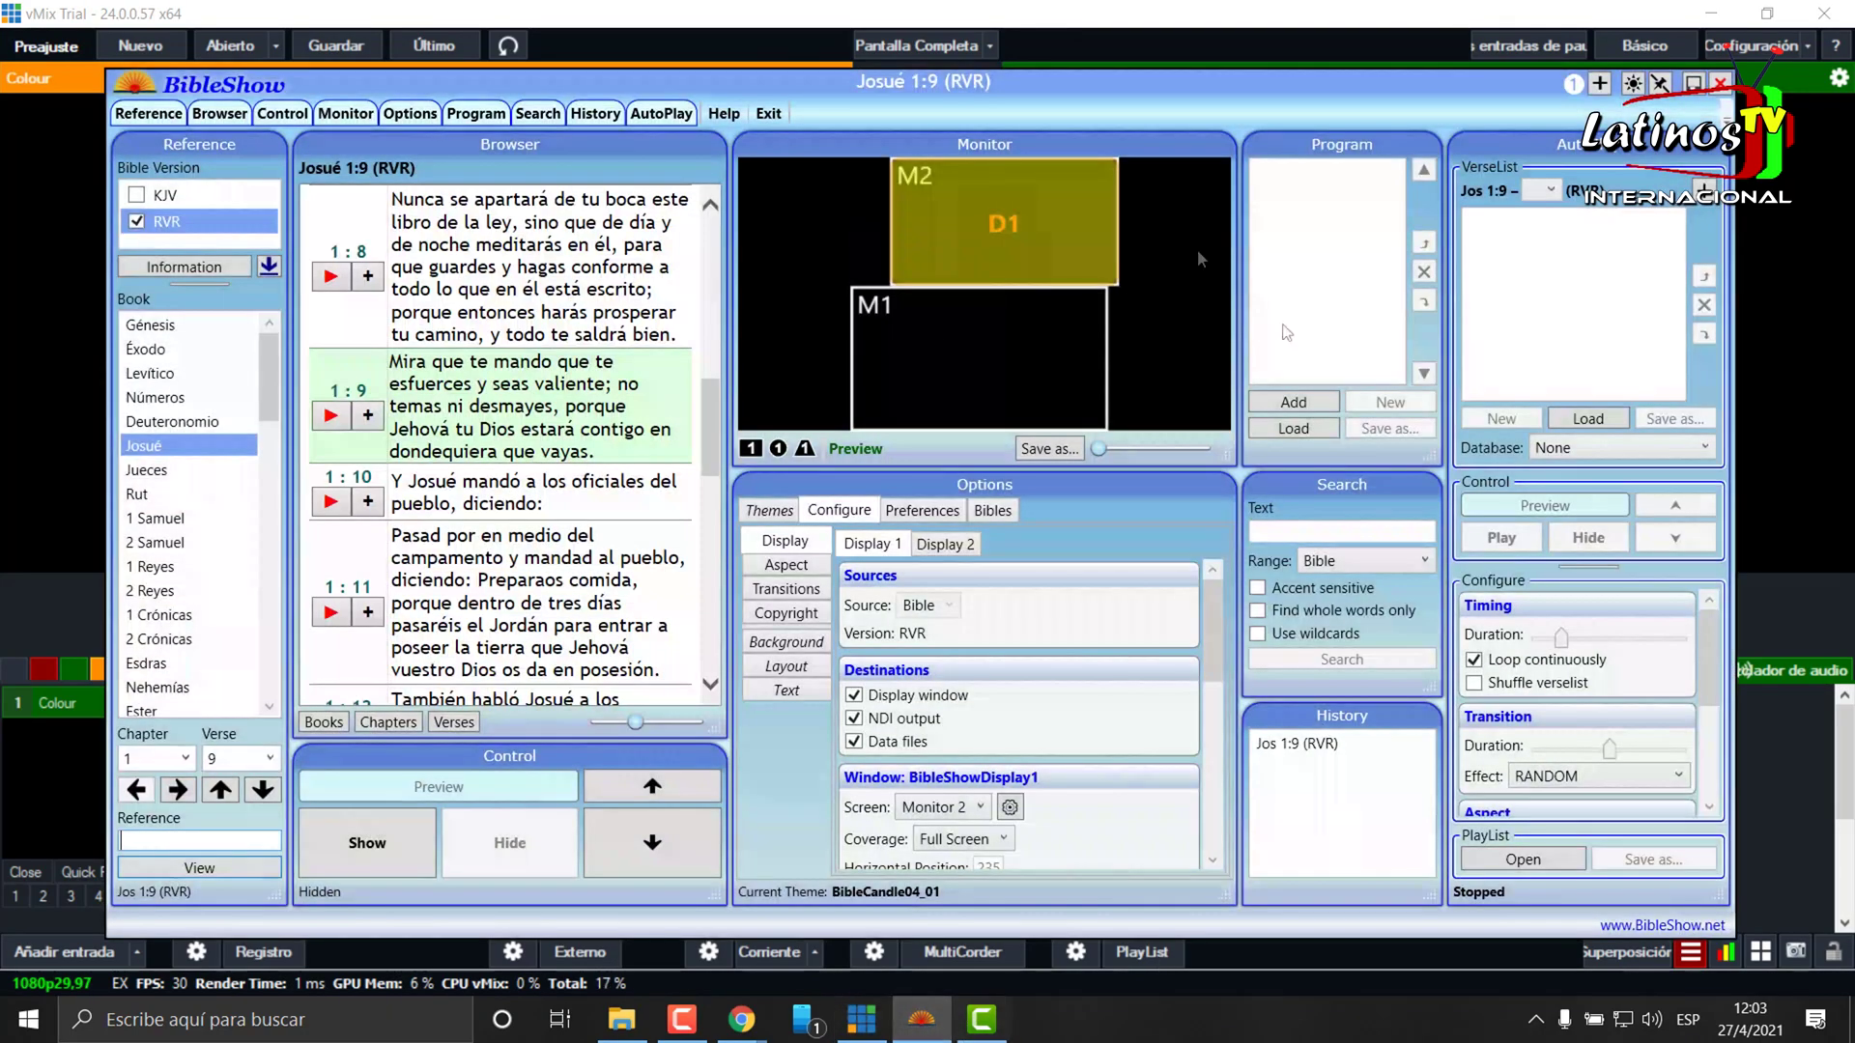
- Put the BibleShow NDI input on overlay 1 and send verse Josué 1:8 live
left_click_drag(1172, 88, 1390, 623)
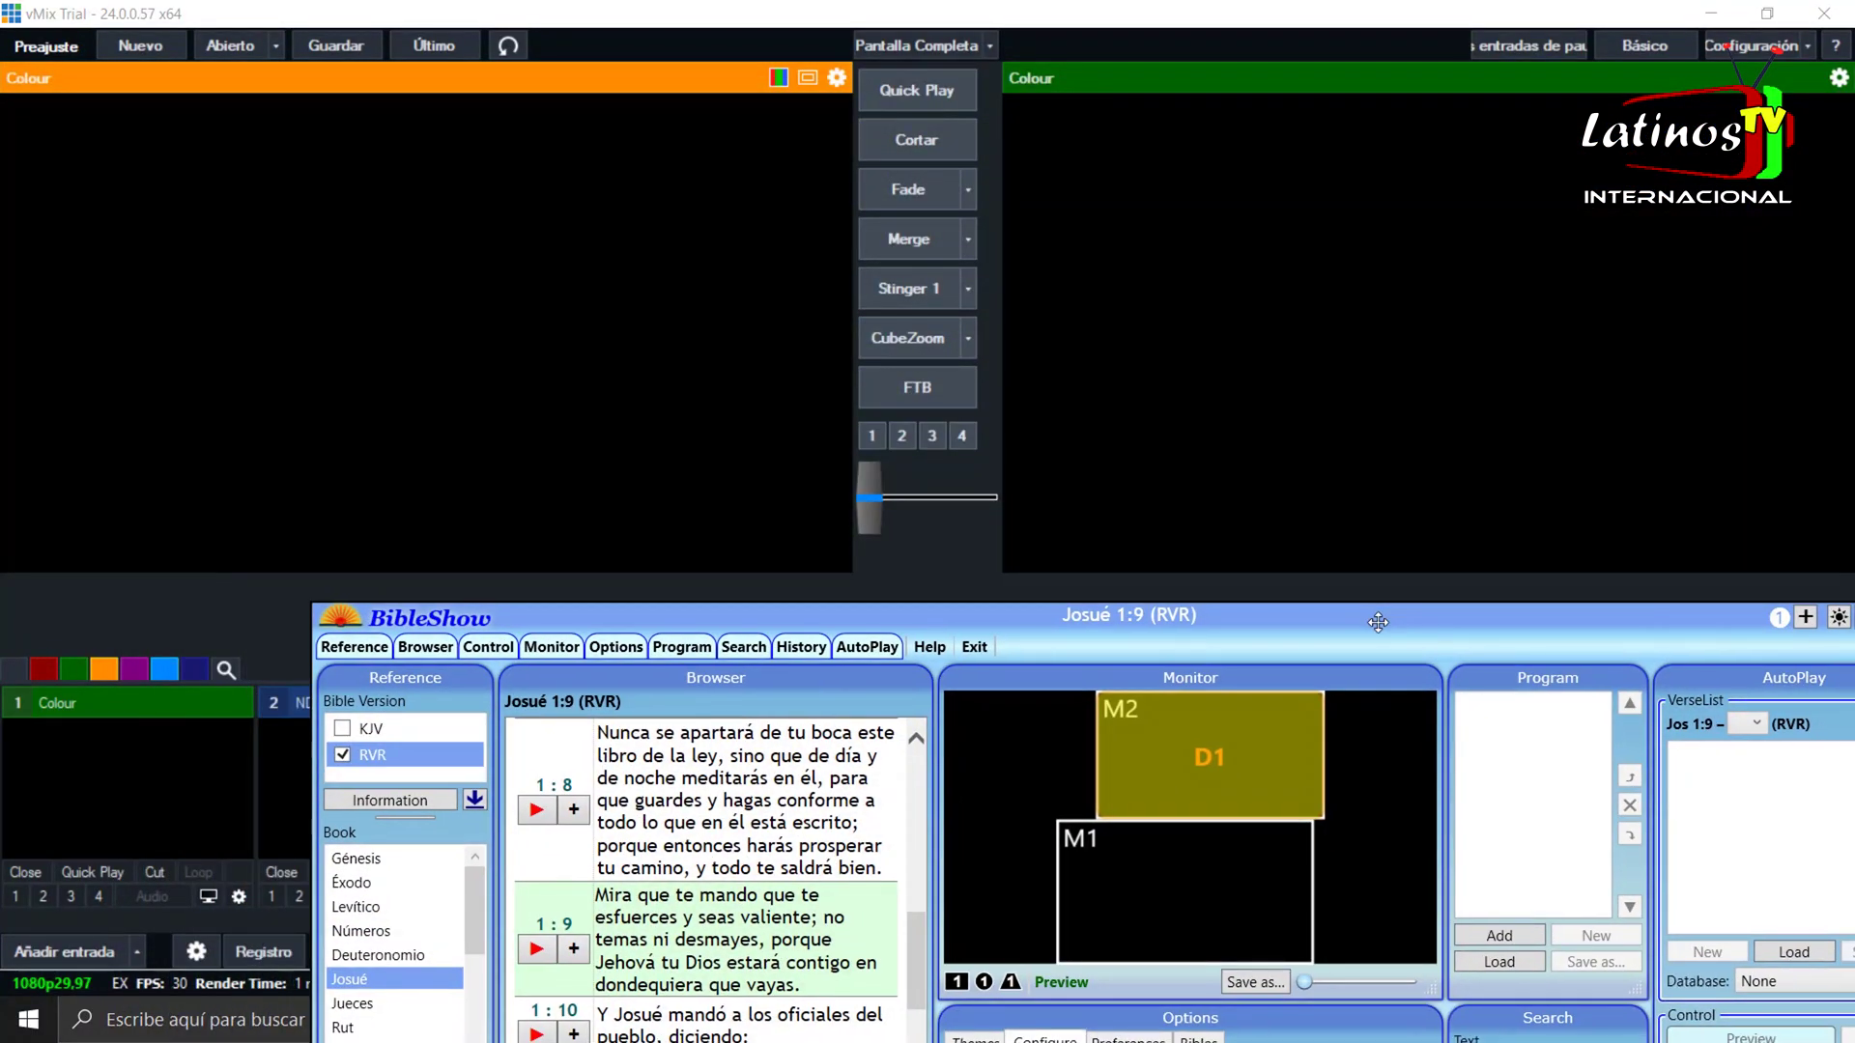
left_click_drag(1138, 617, 1176, 580)
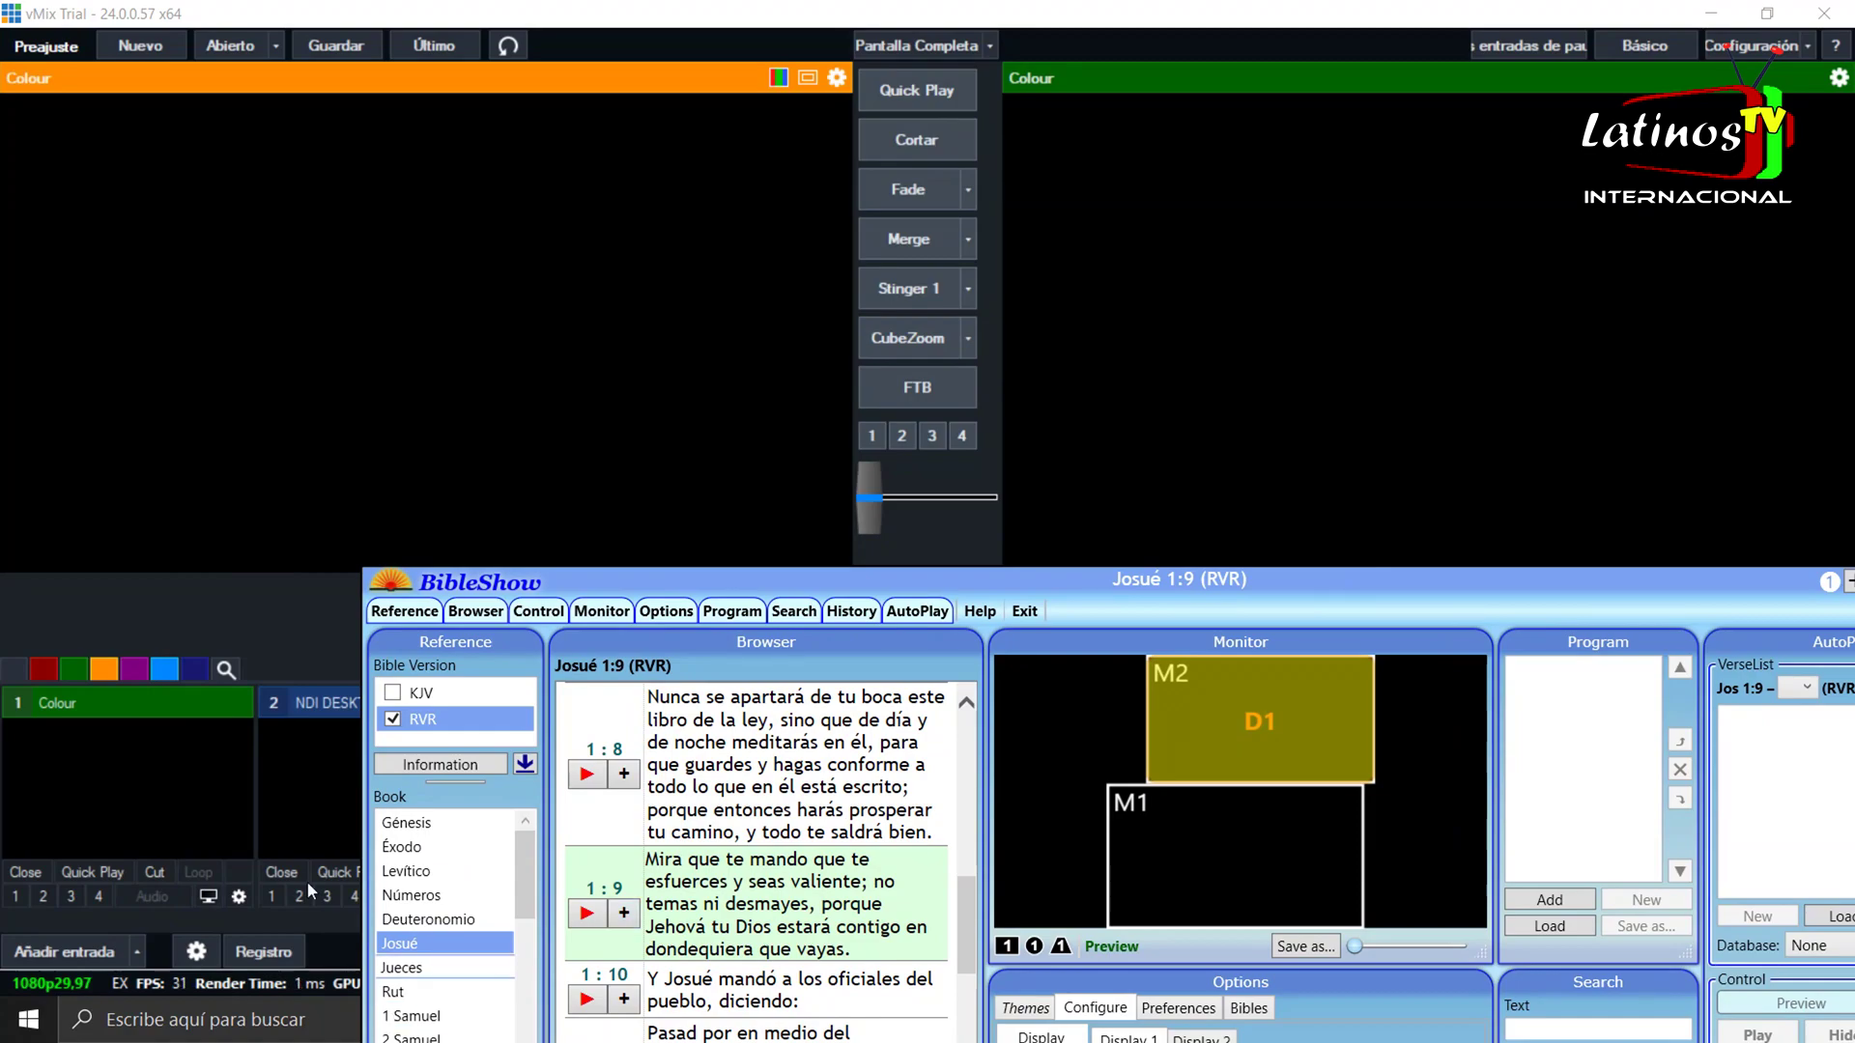
left_click(275, 897)
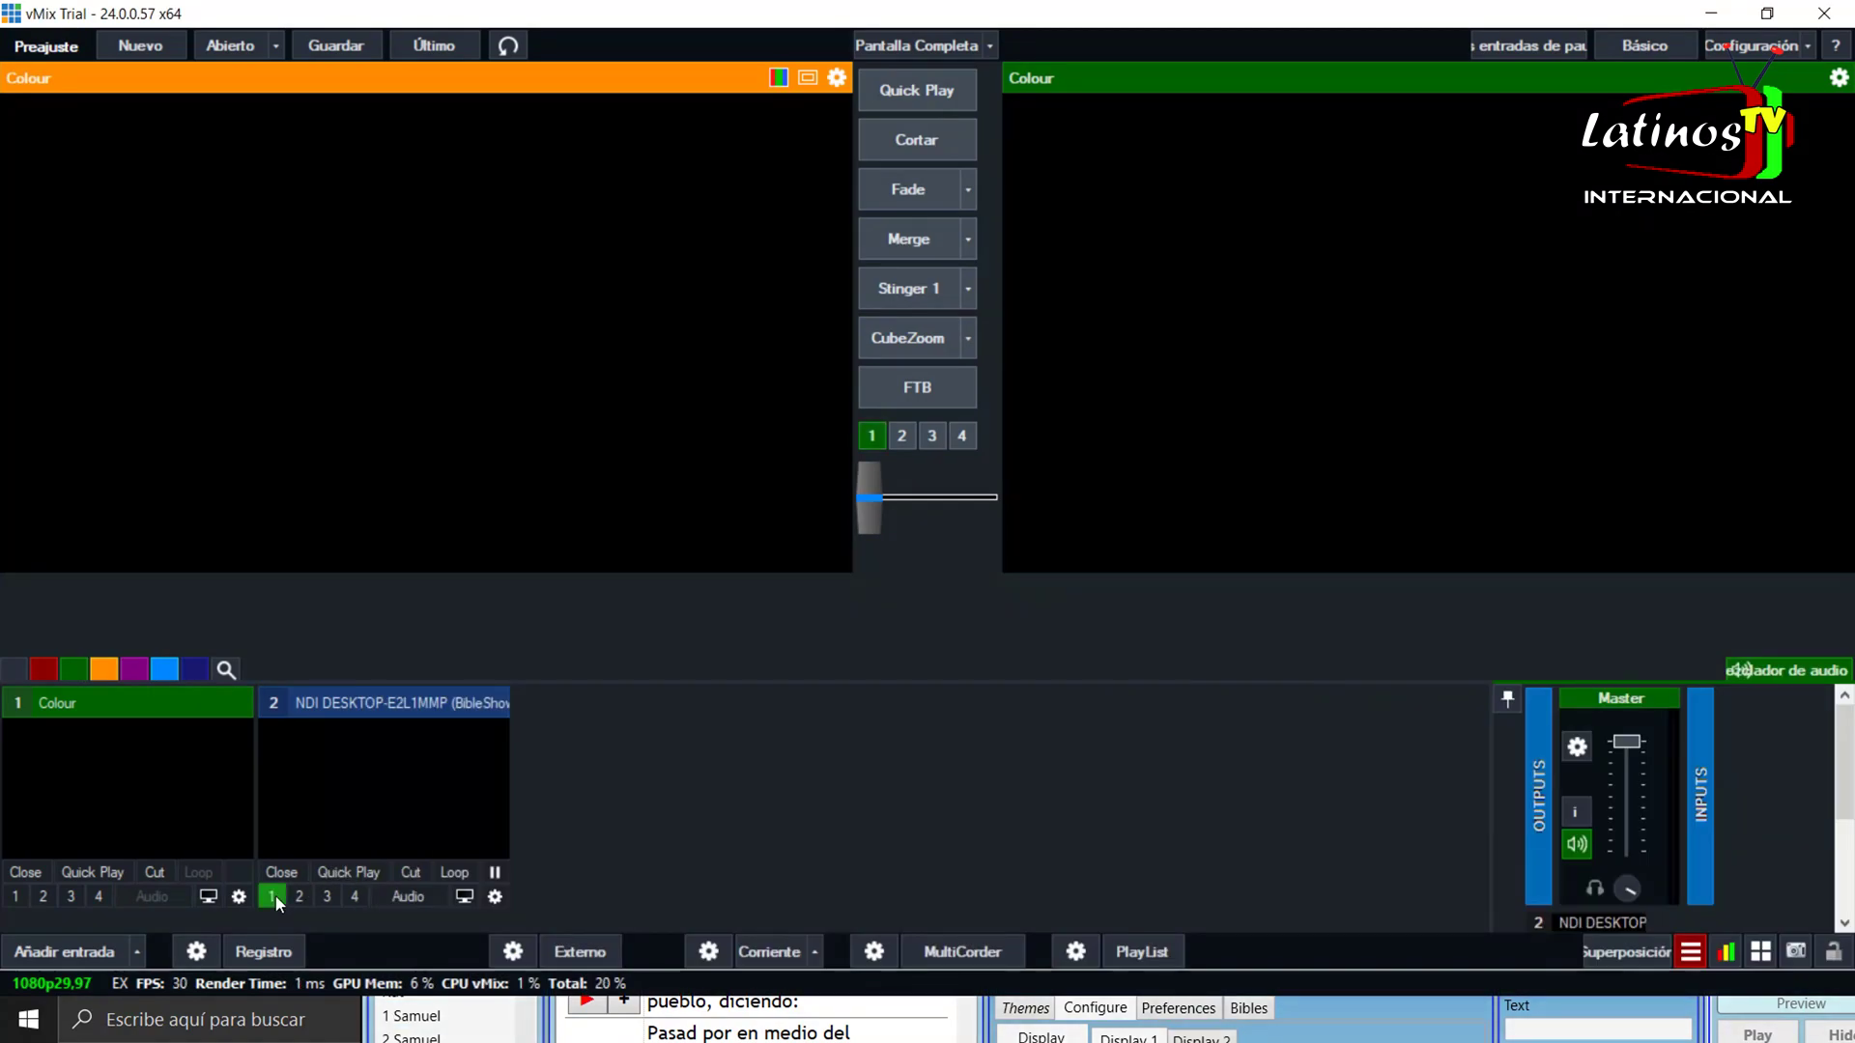
left_click(1421, 1022)
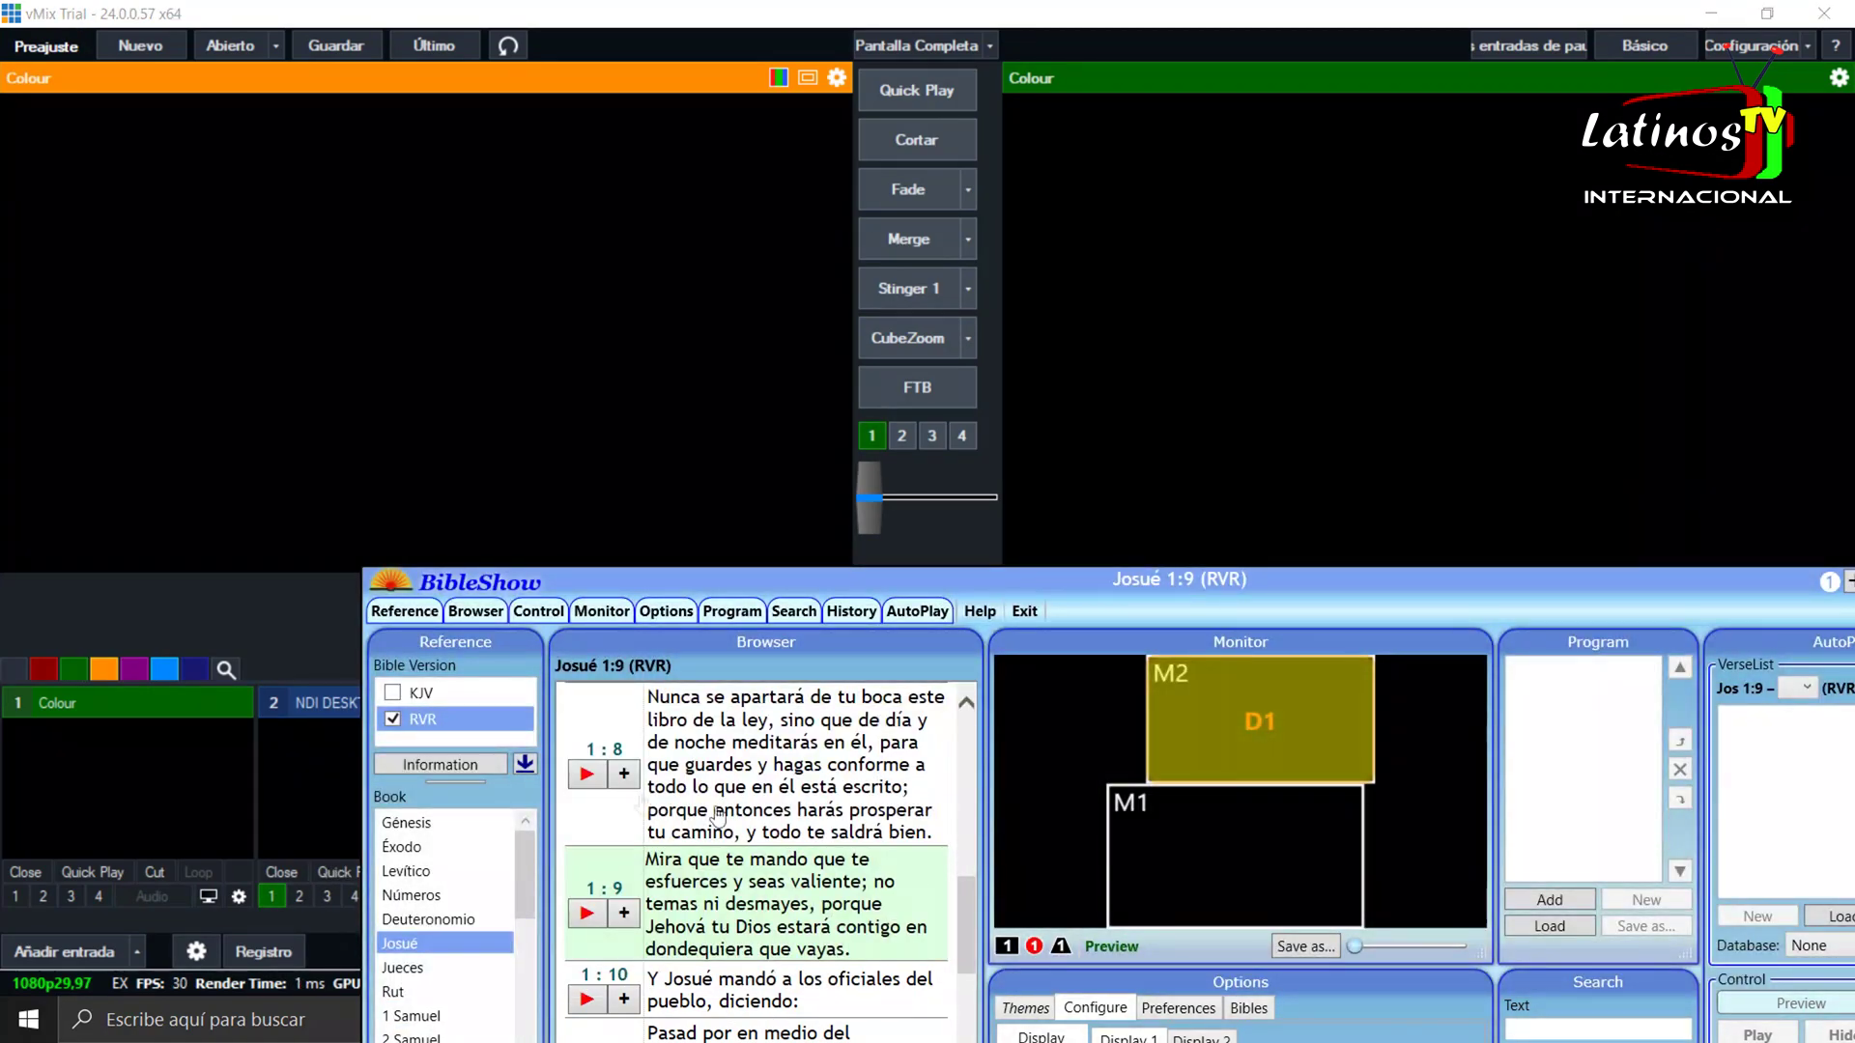
left_click(586, 774)
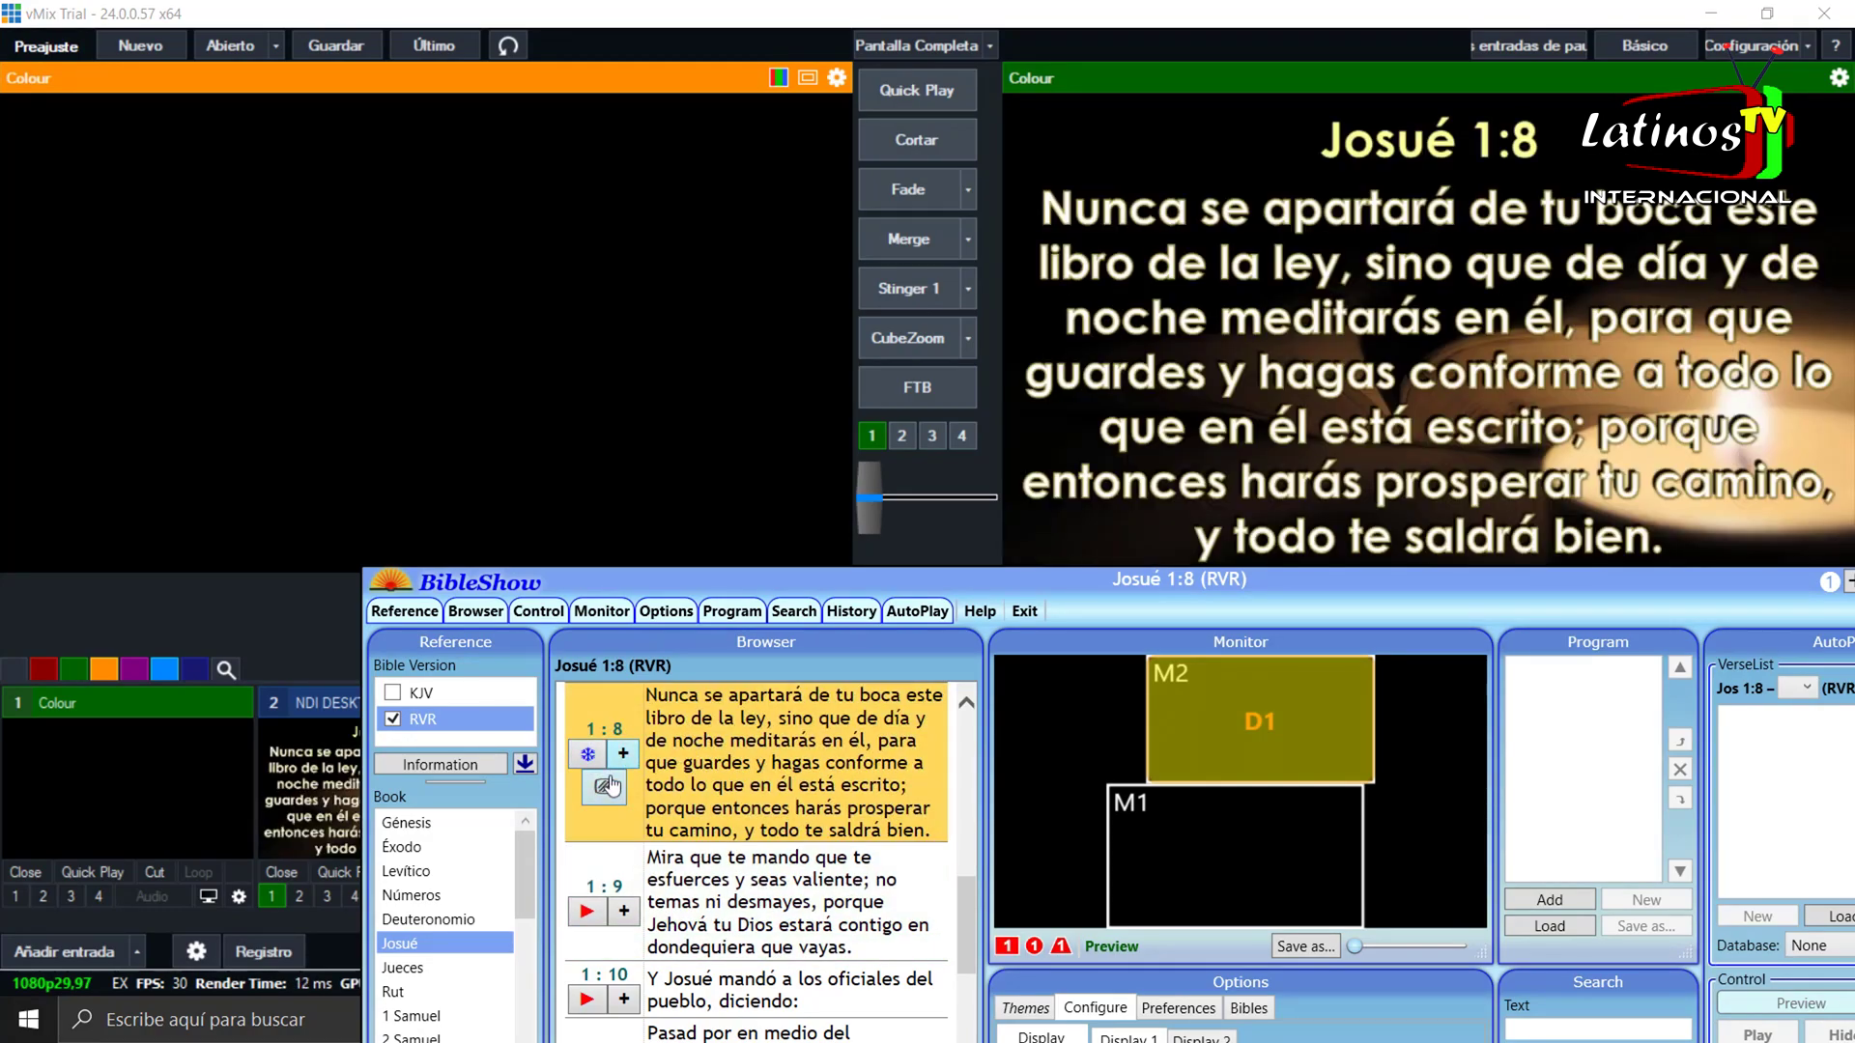
- Take Josué 1:8 off the output and show it again, then return to vMix's tools menu
left_click_drag(605, 788, 612, 793)
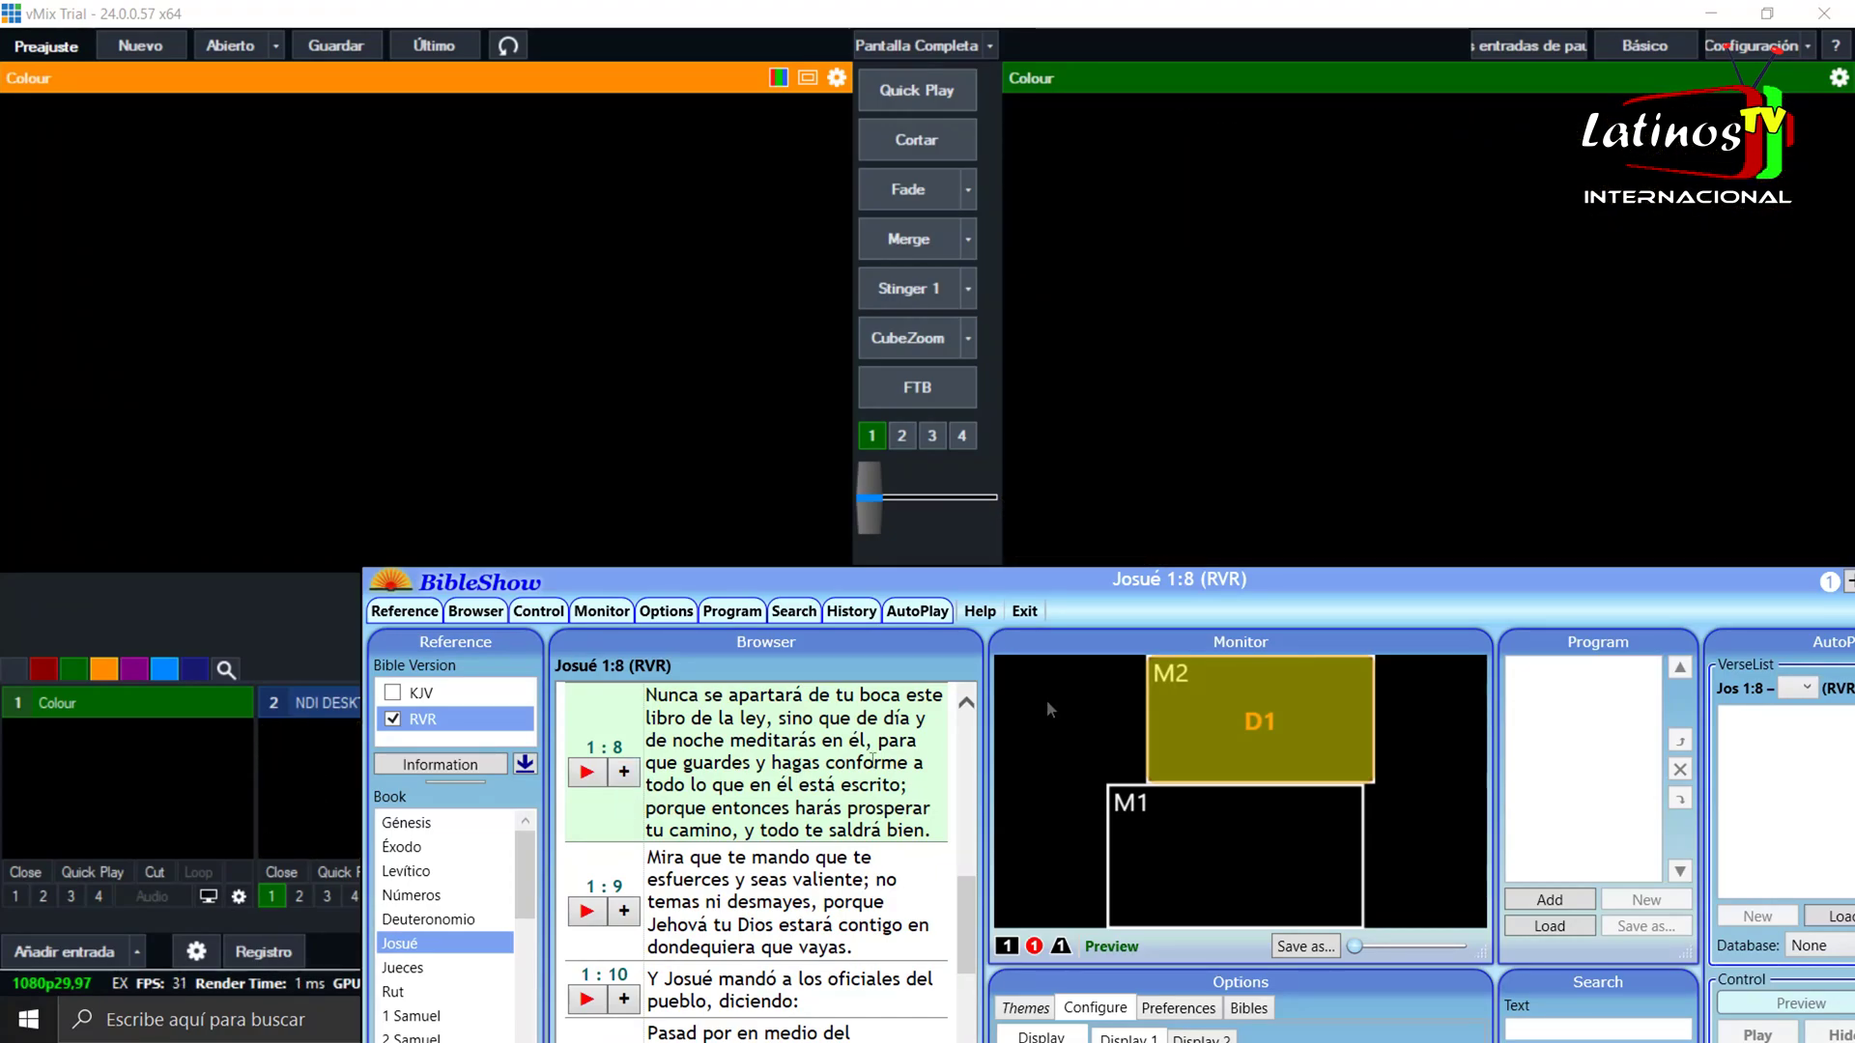
left_click(588, 773)
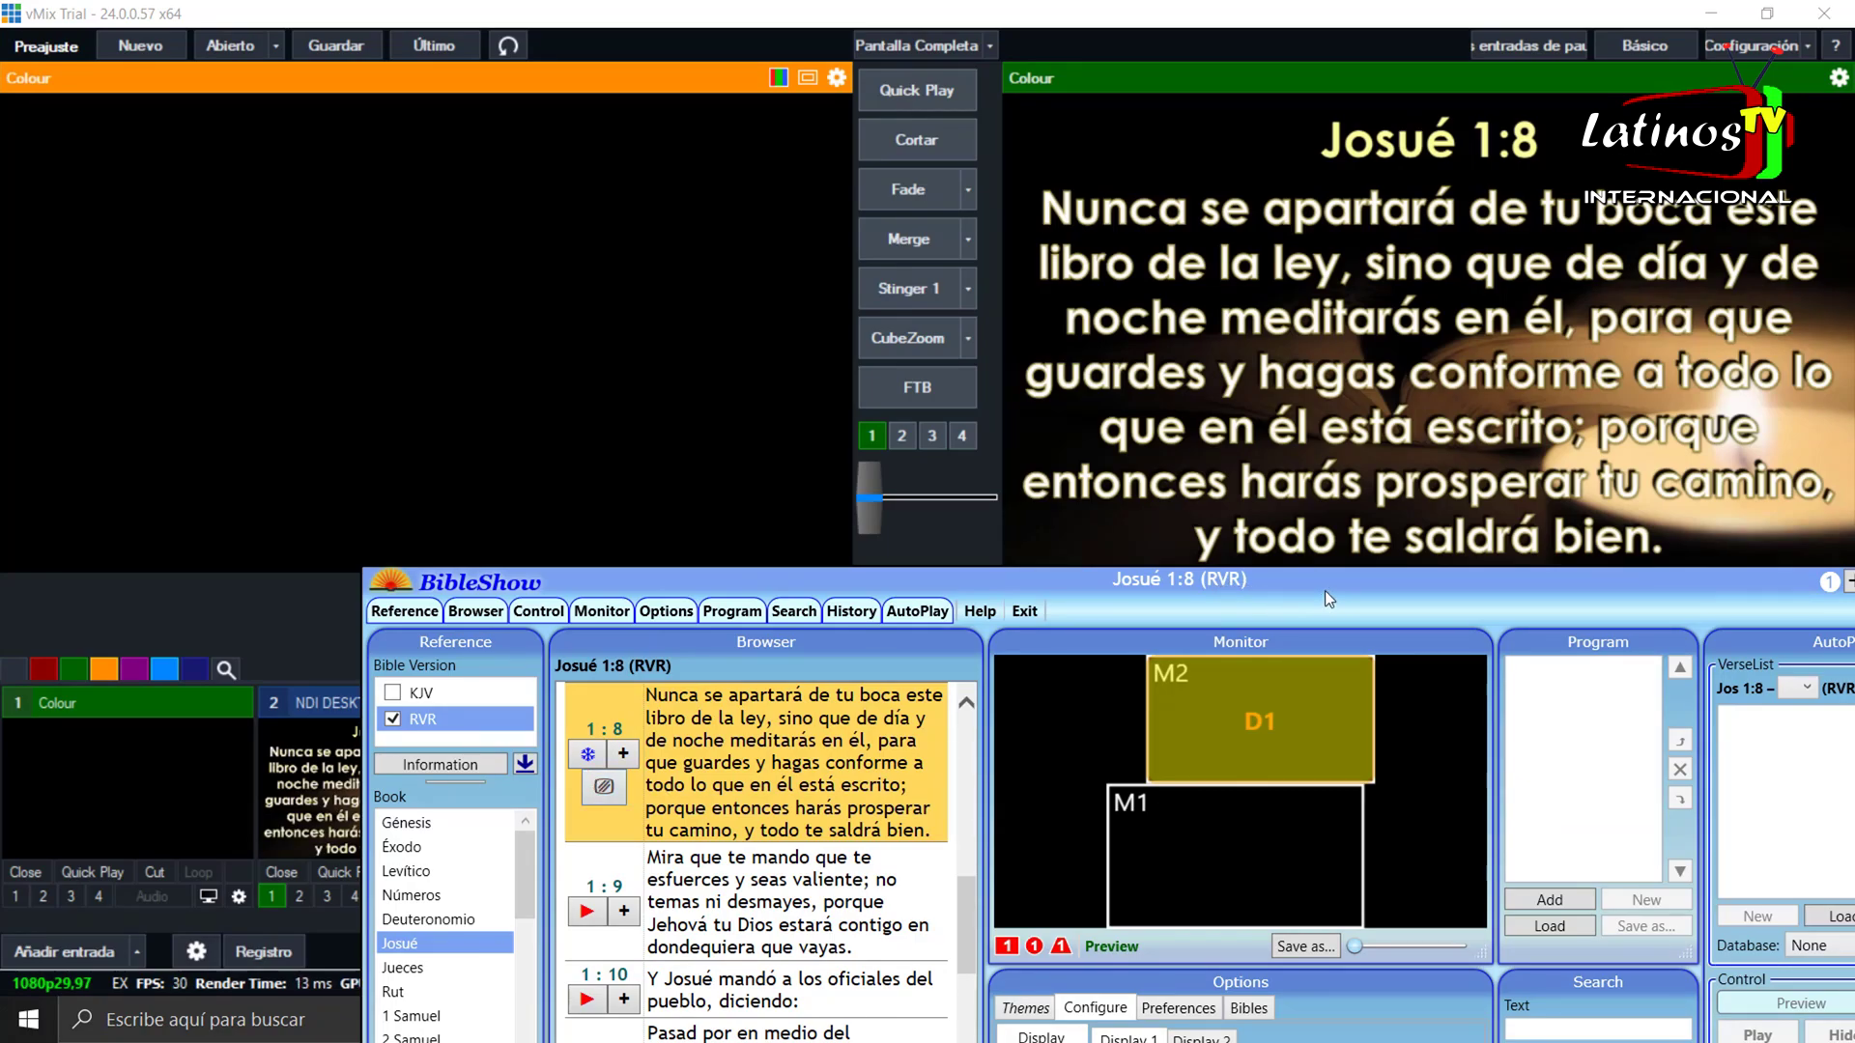
left_click_drag(1325, 587, 1143, 407)
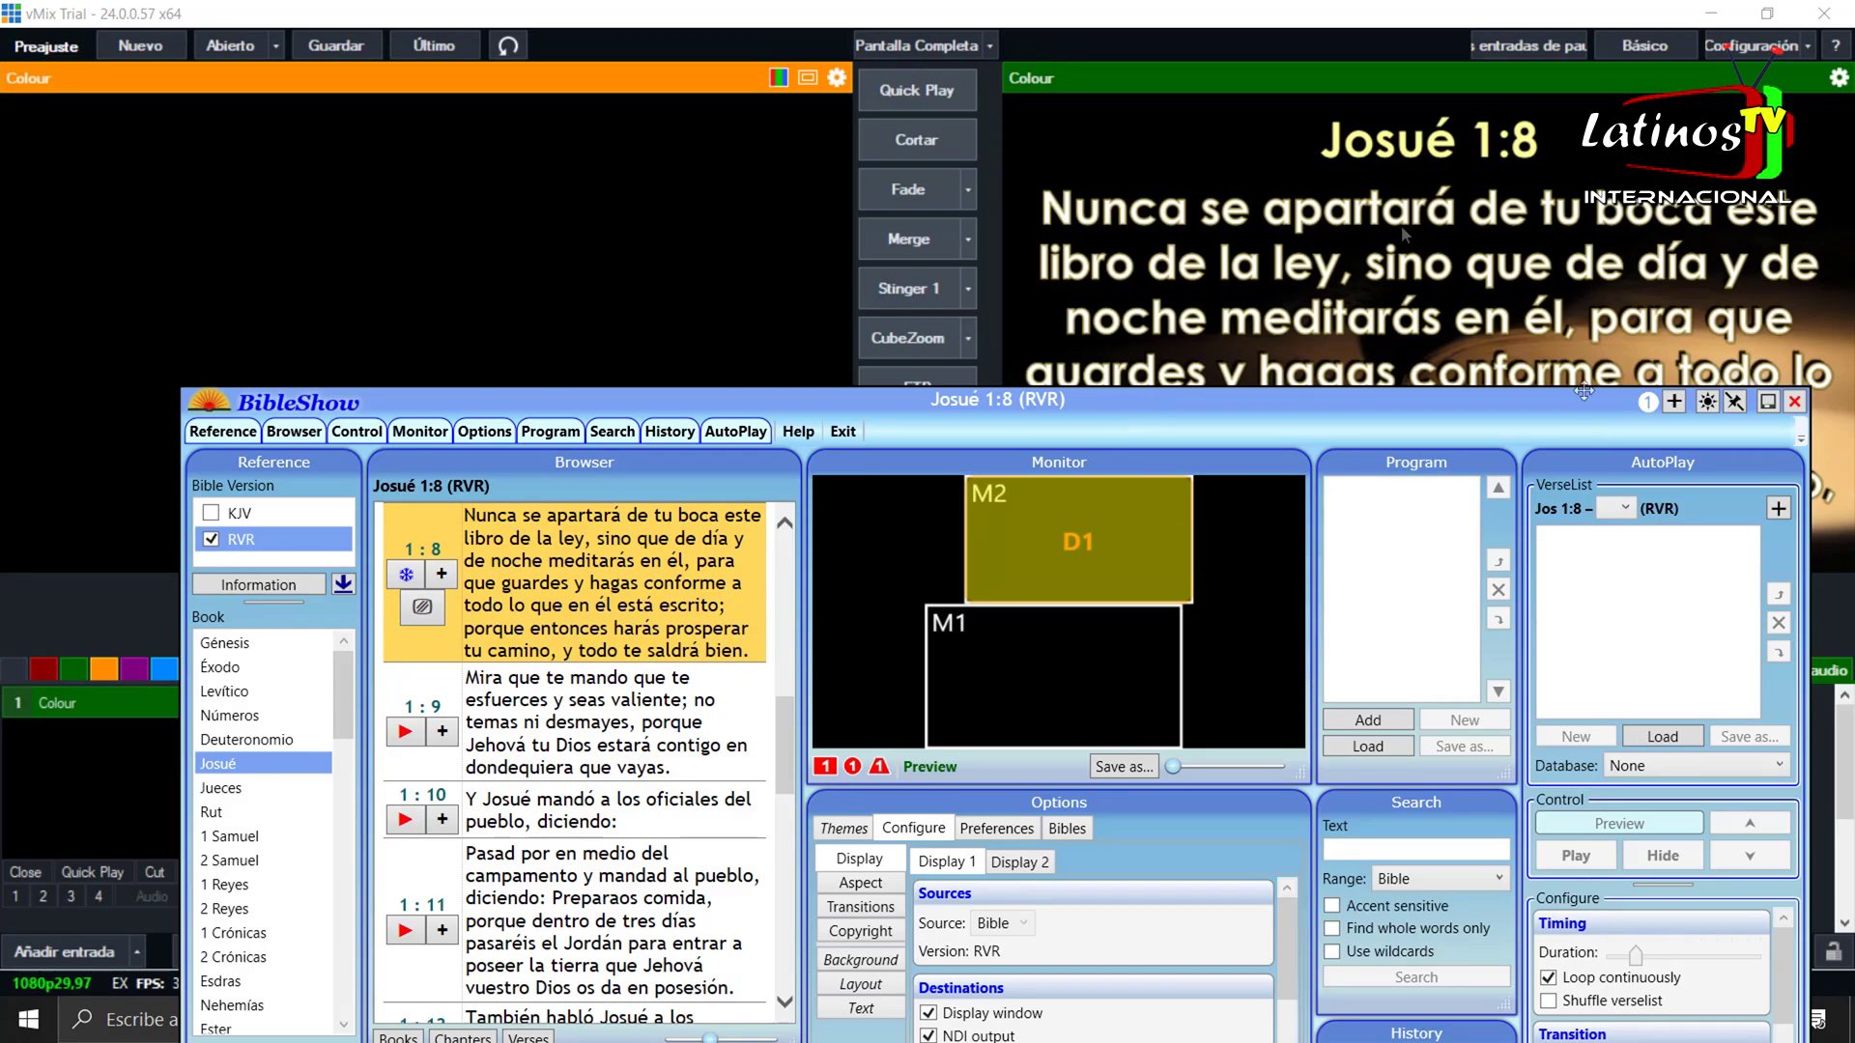
left_click(776, 183)
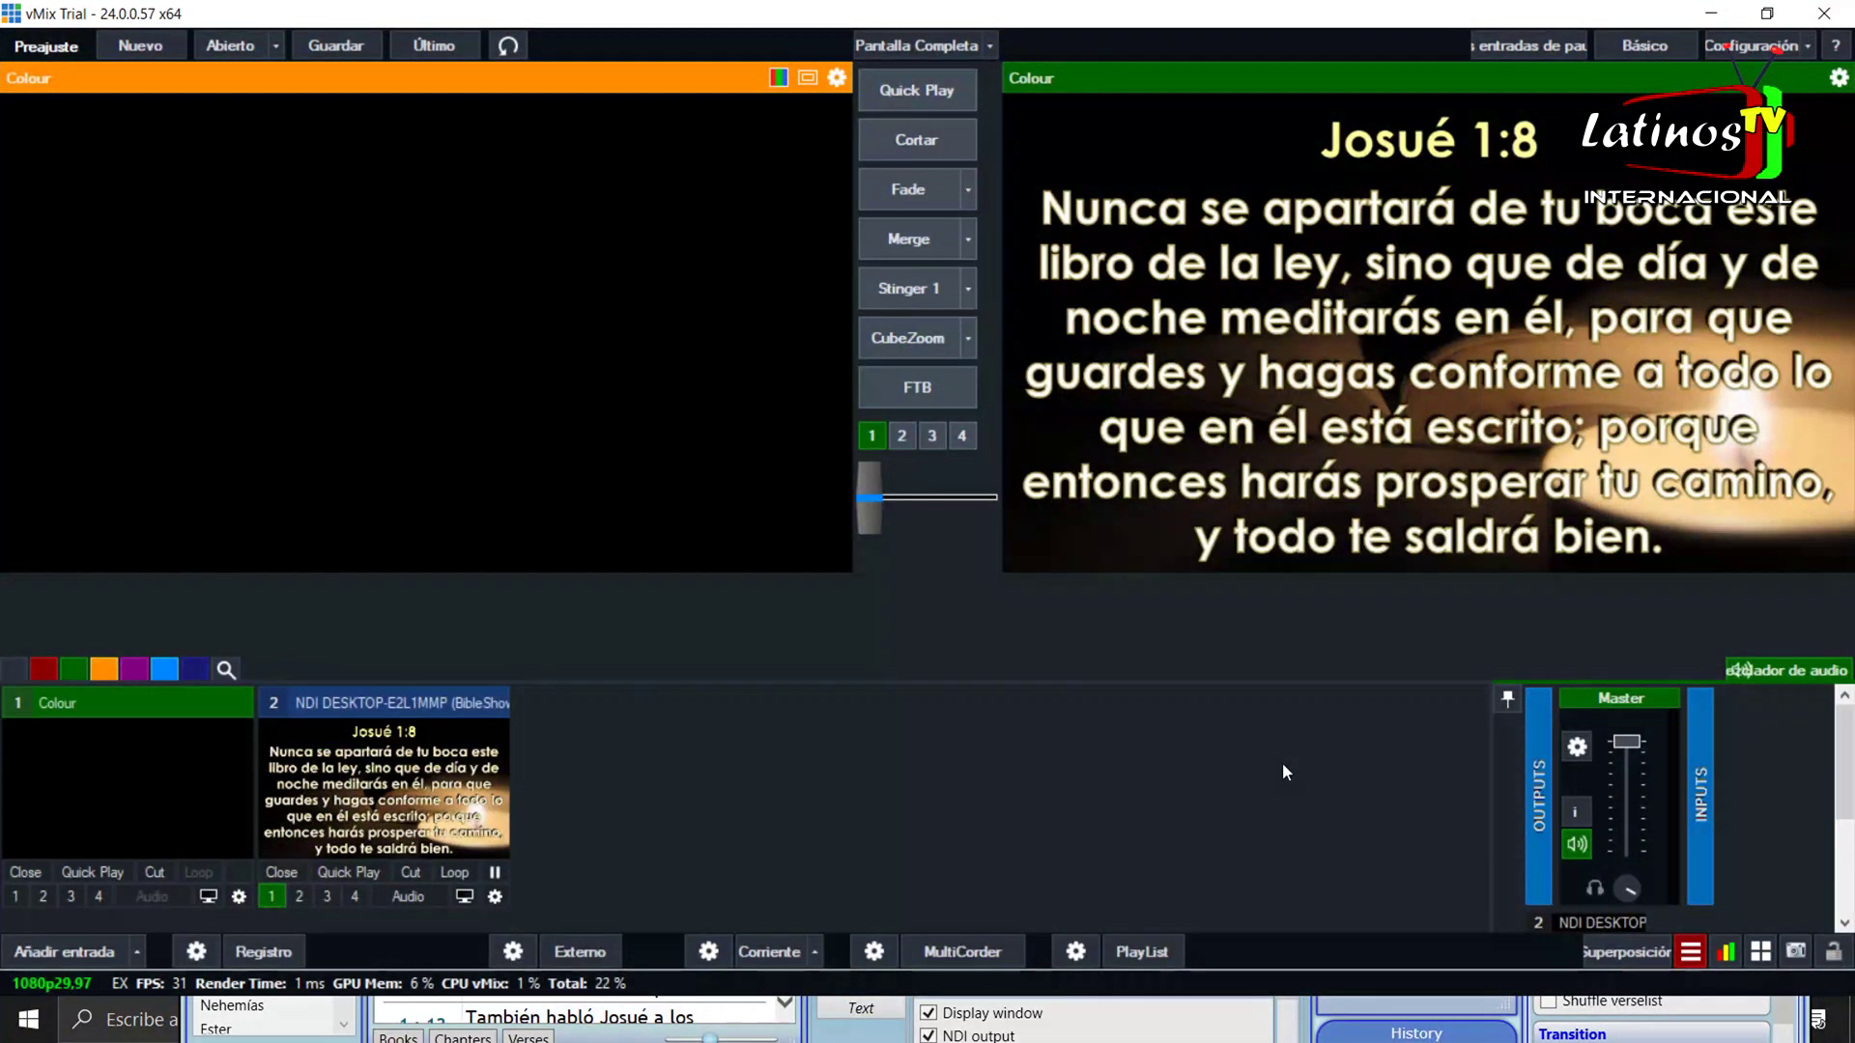
left_click(1692, 954)
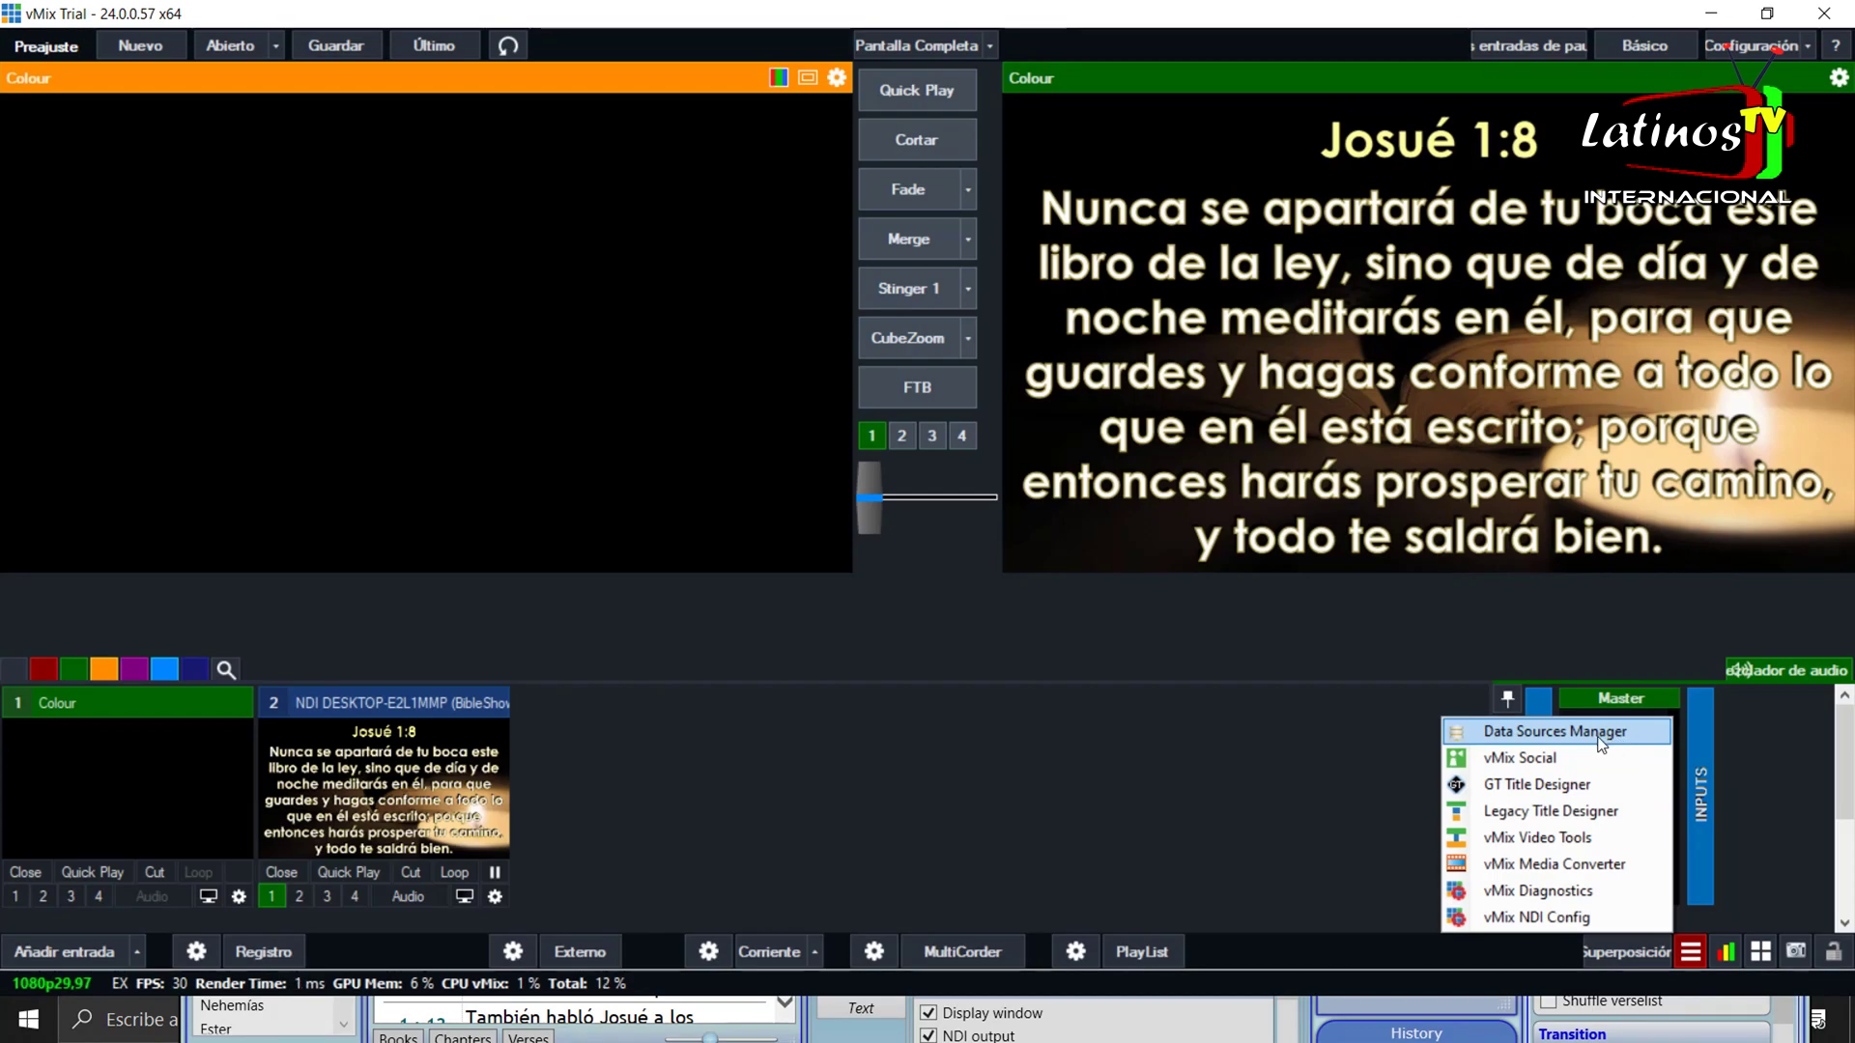
- Remove the existing Biblia data source in the Data Sources manager
left_click(1603, 735)
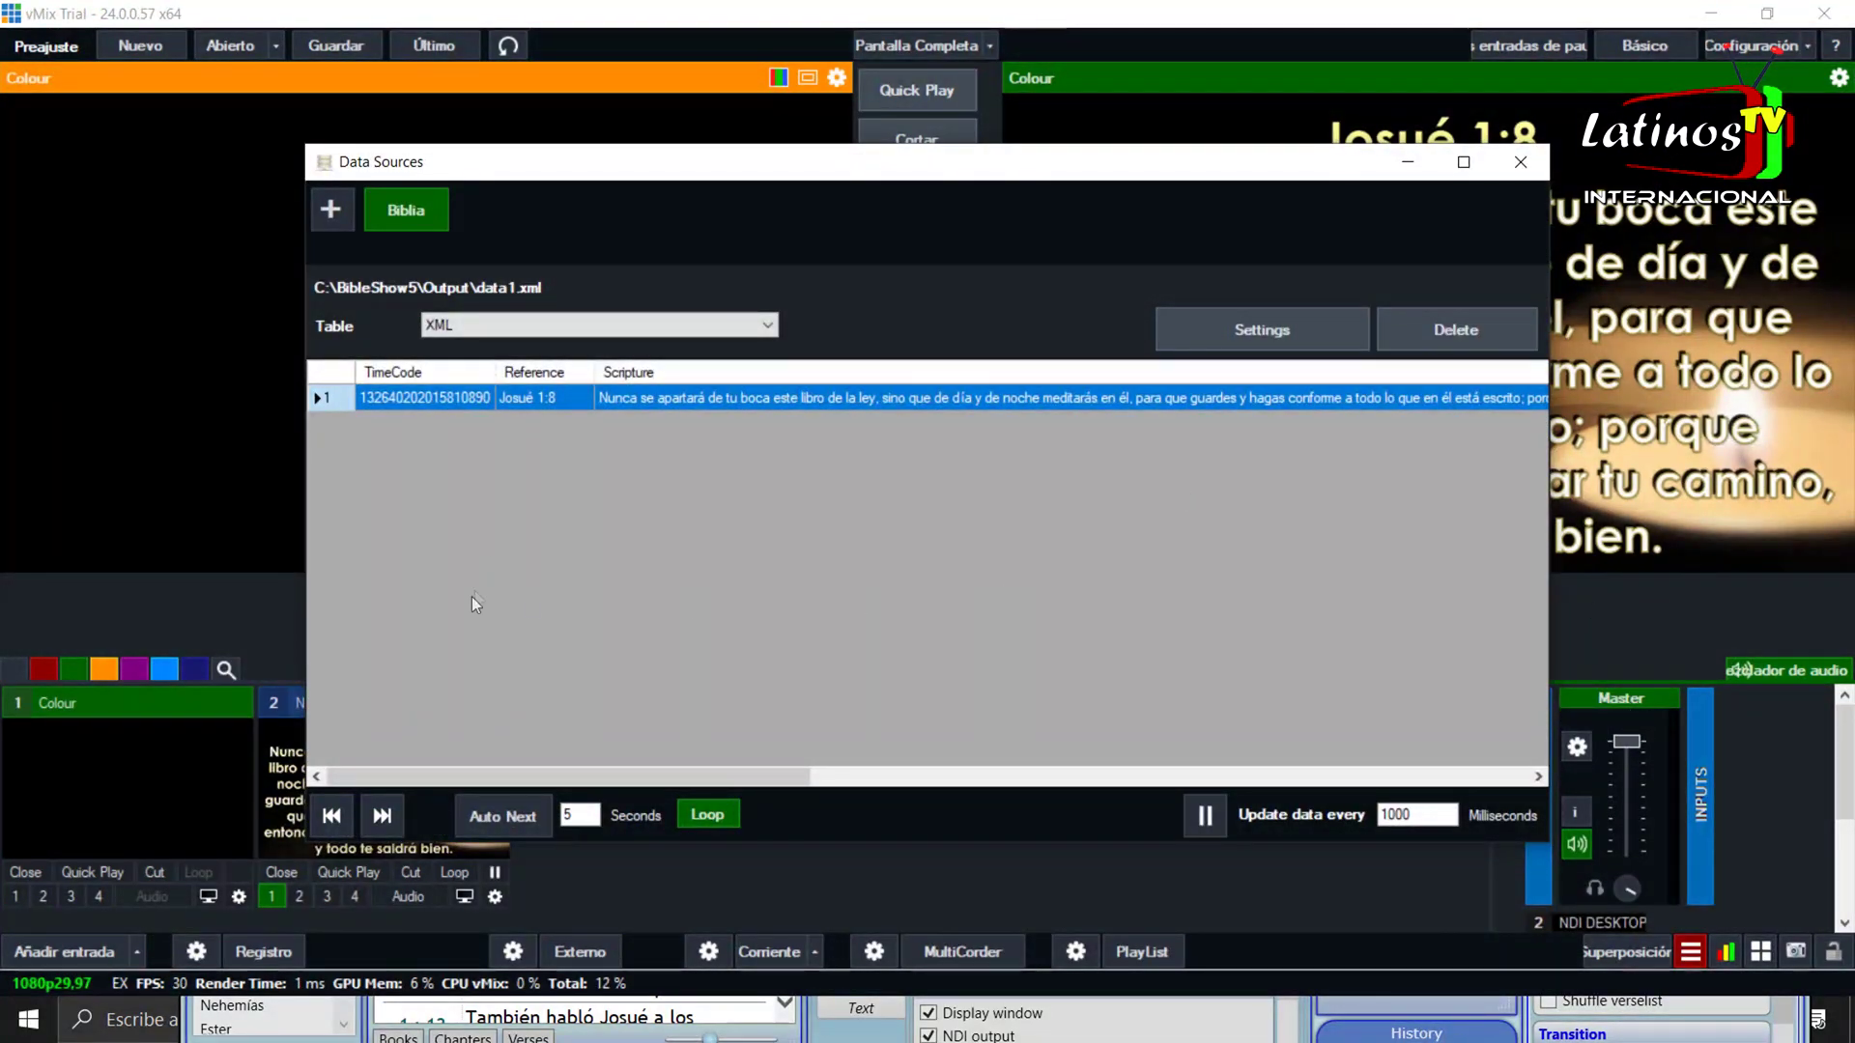
left_click(1456, 332)
left_click(1008, 591)
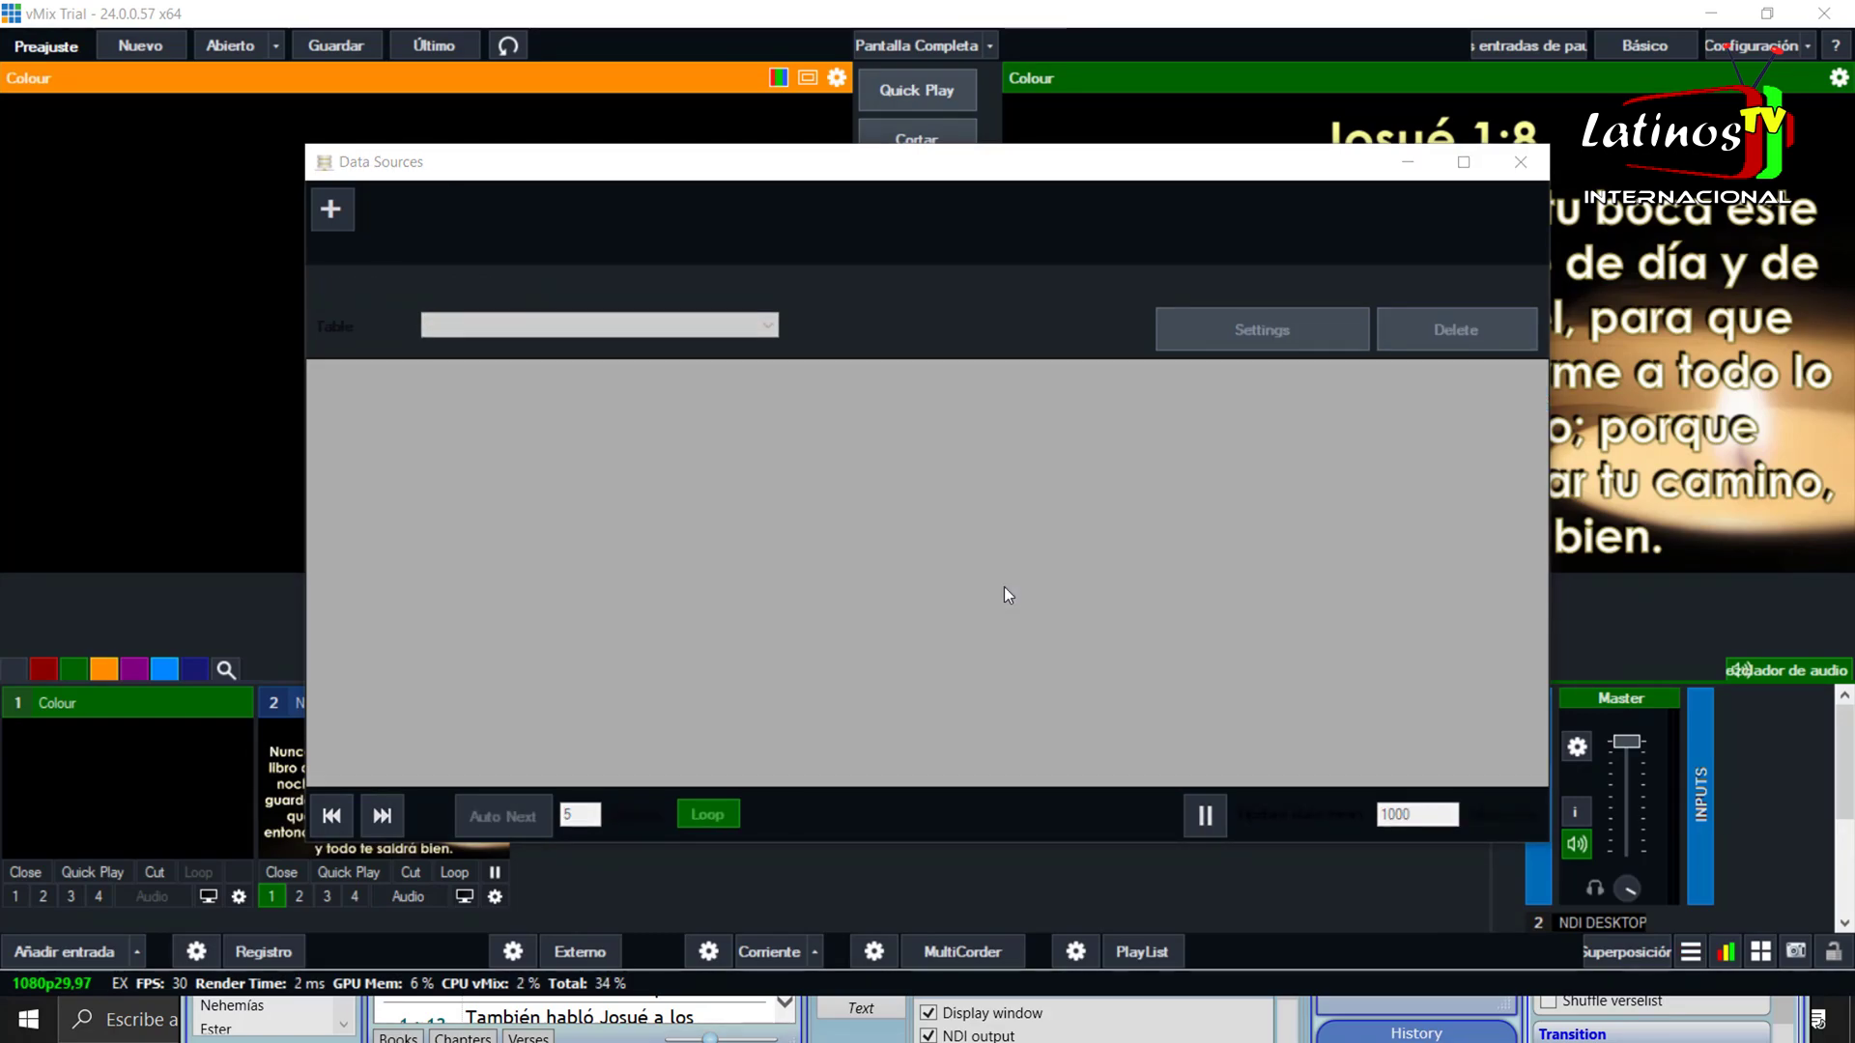
- Create a new XML data source named Biblia
left_click(332, 210)
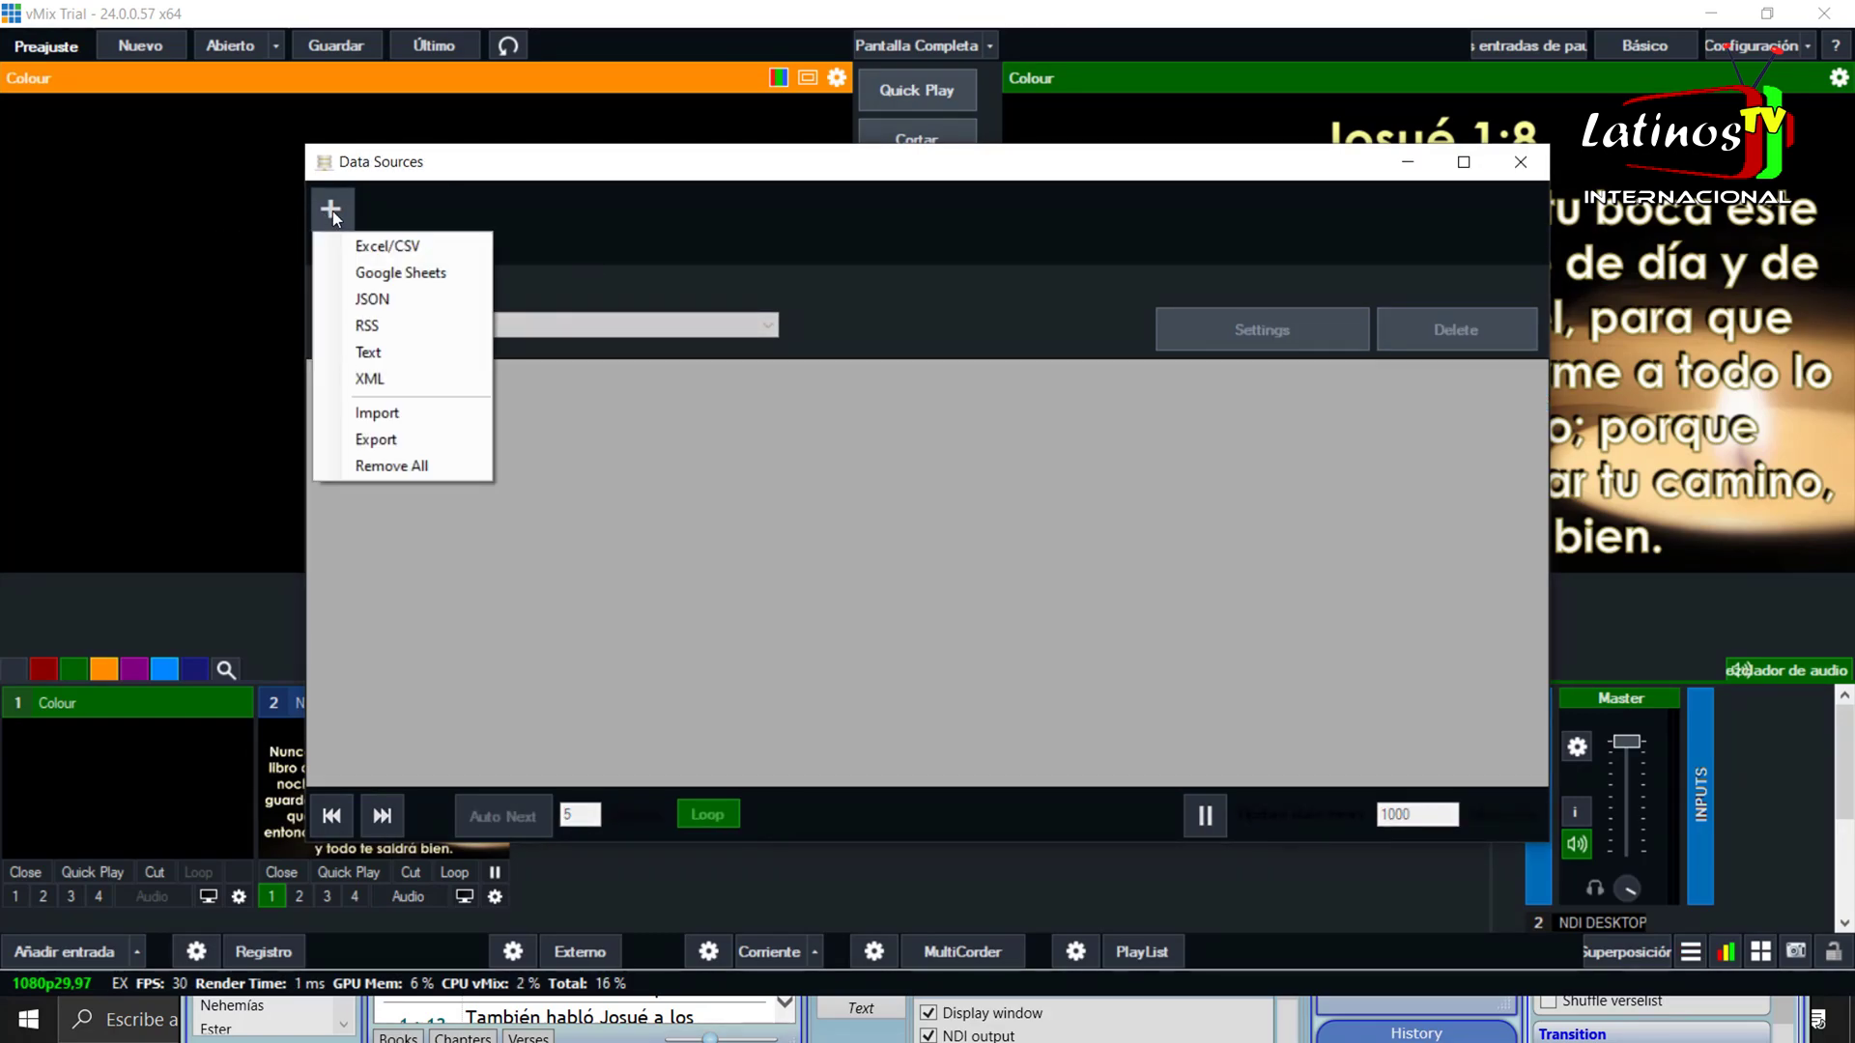
left_click(387, 379)
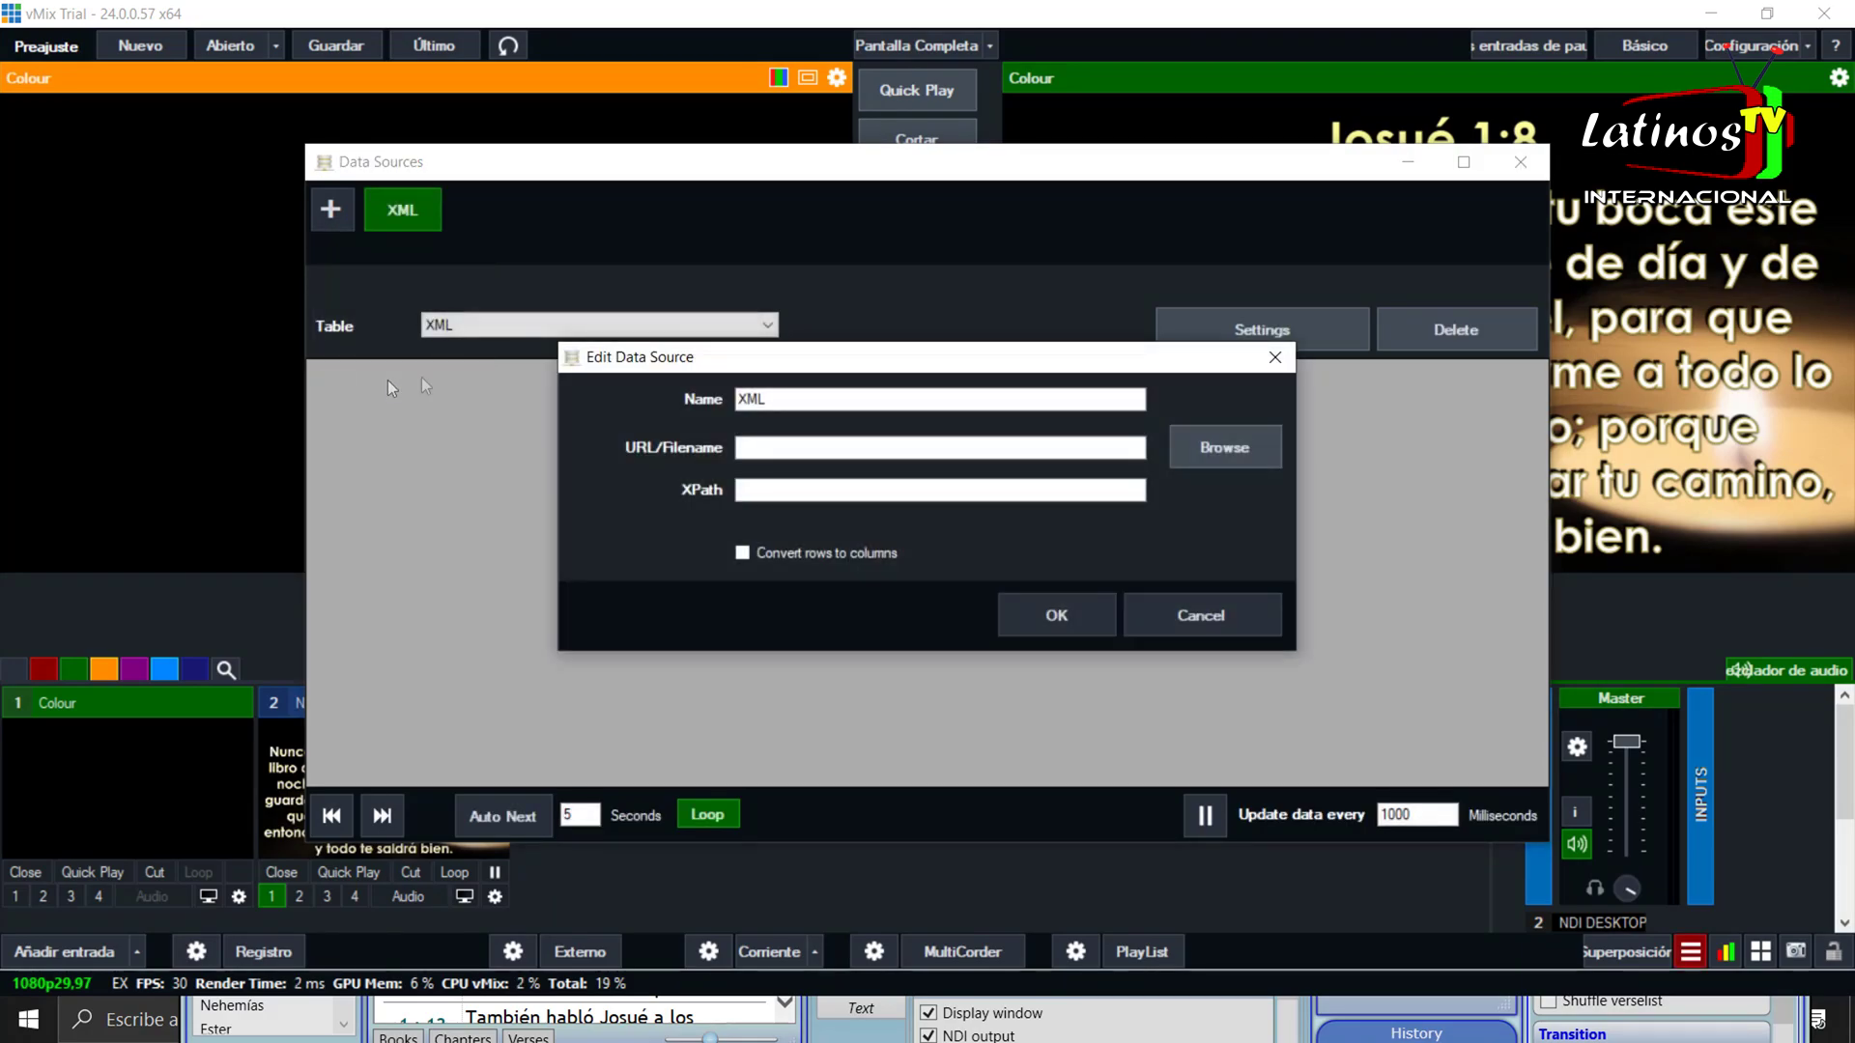
left_click_drag(1040, 407, 693, 388)
type("Biblis")
key("BackSpace")
type("a")
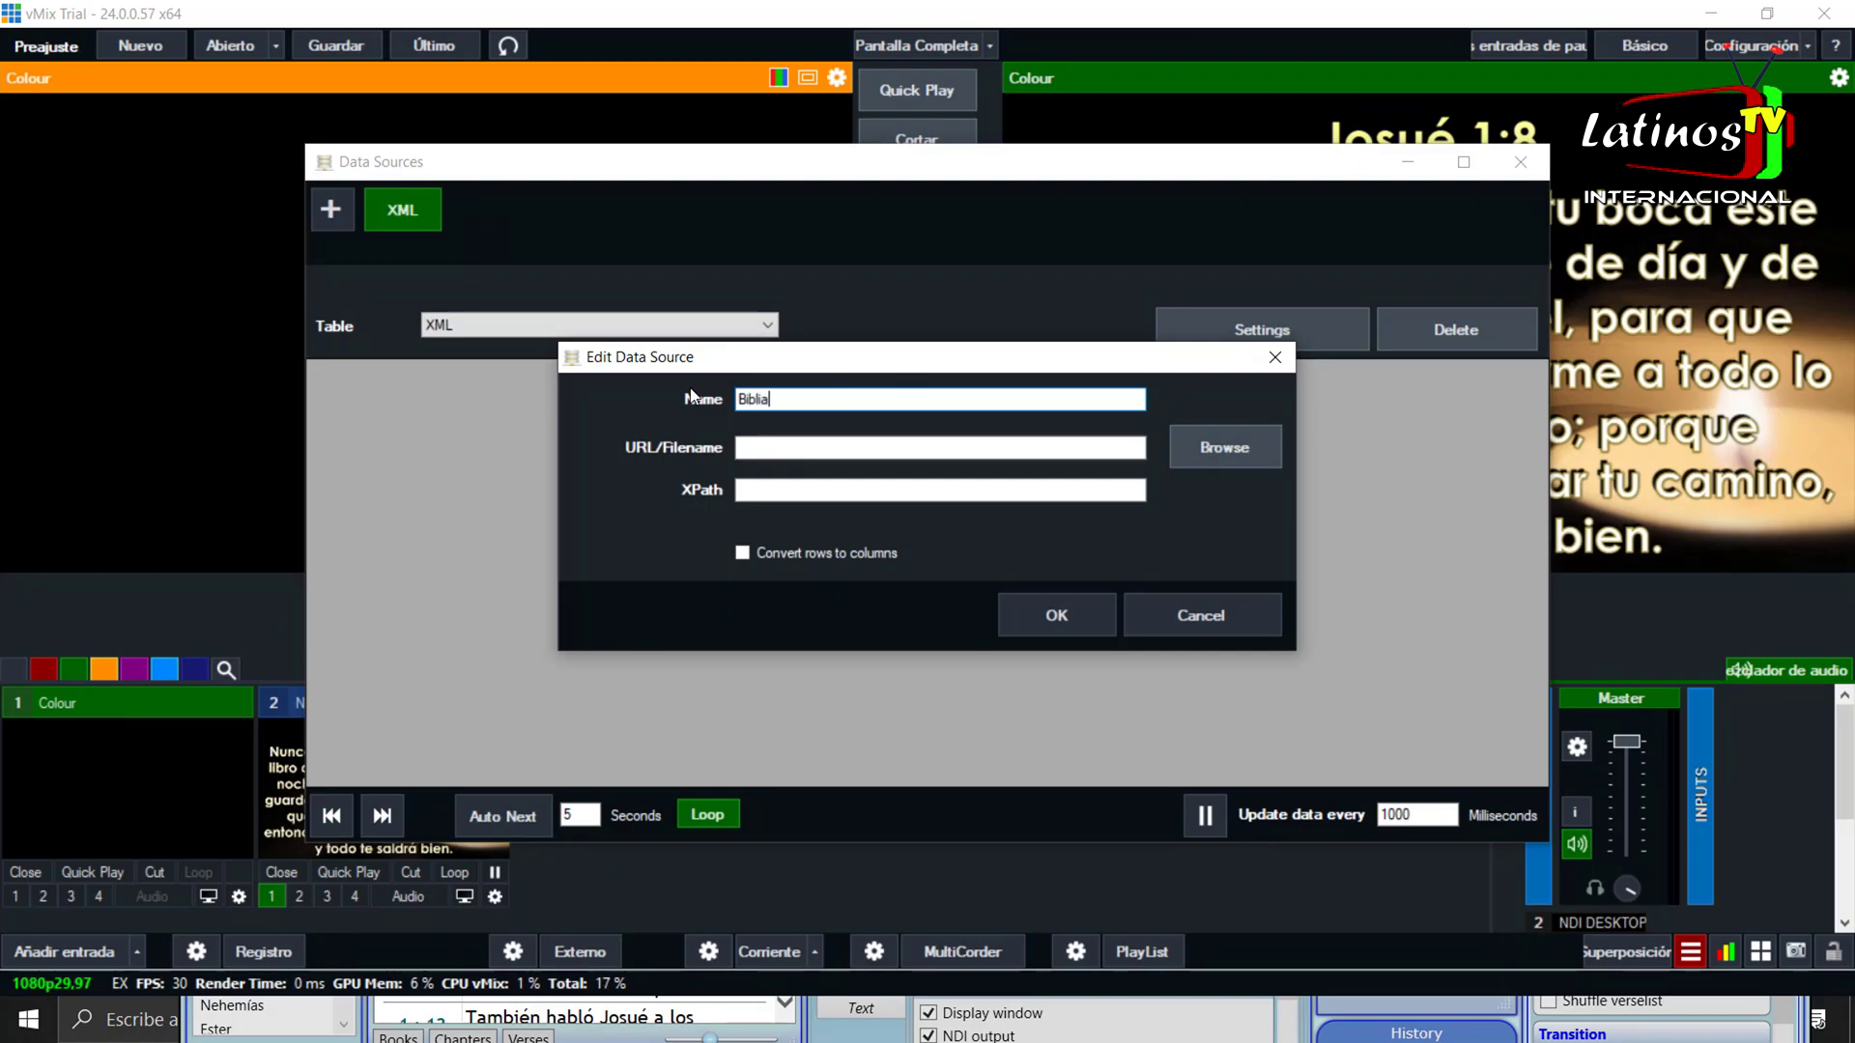
- Set the source file to C:\BibleShow5\Output\data1.xml
left_click(1243, 455)
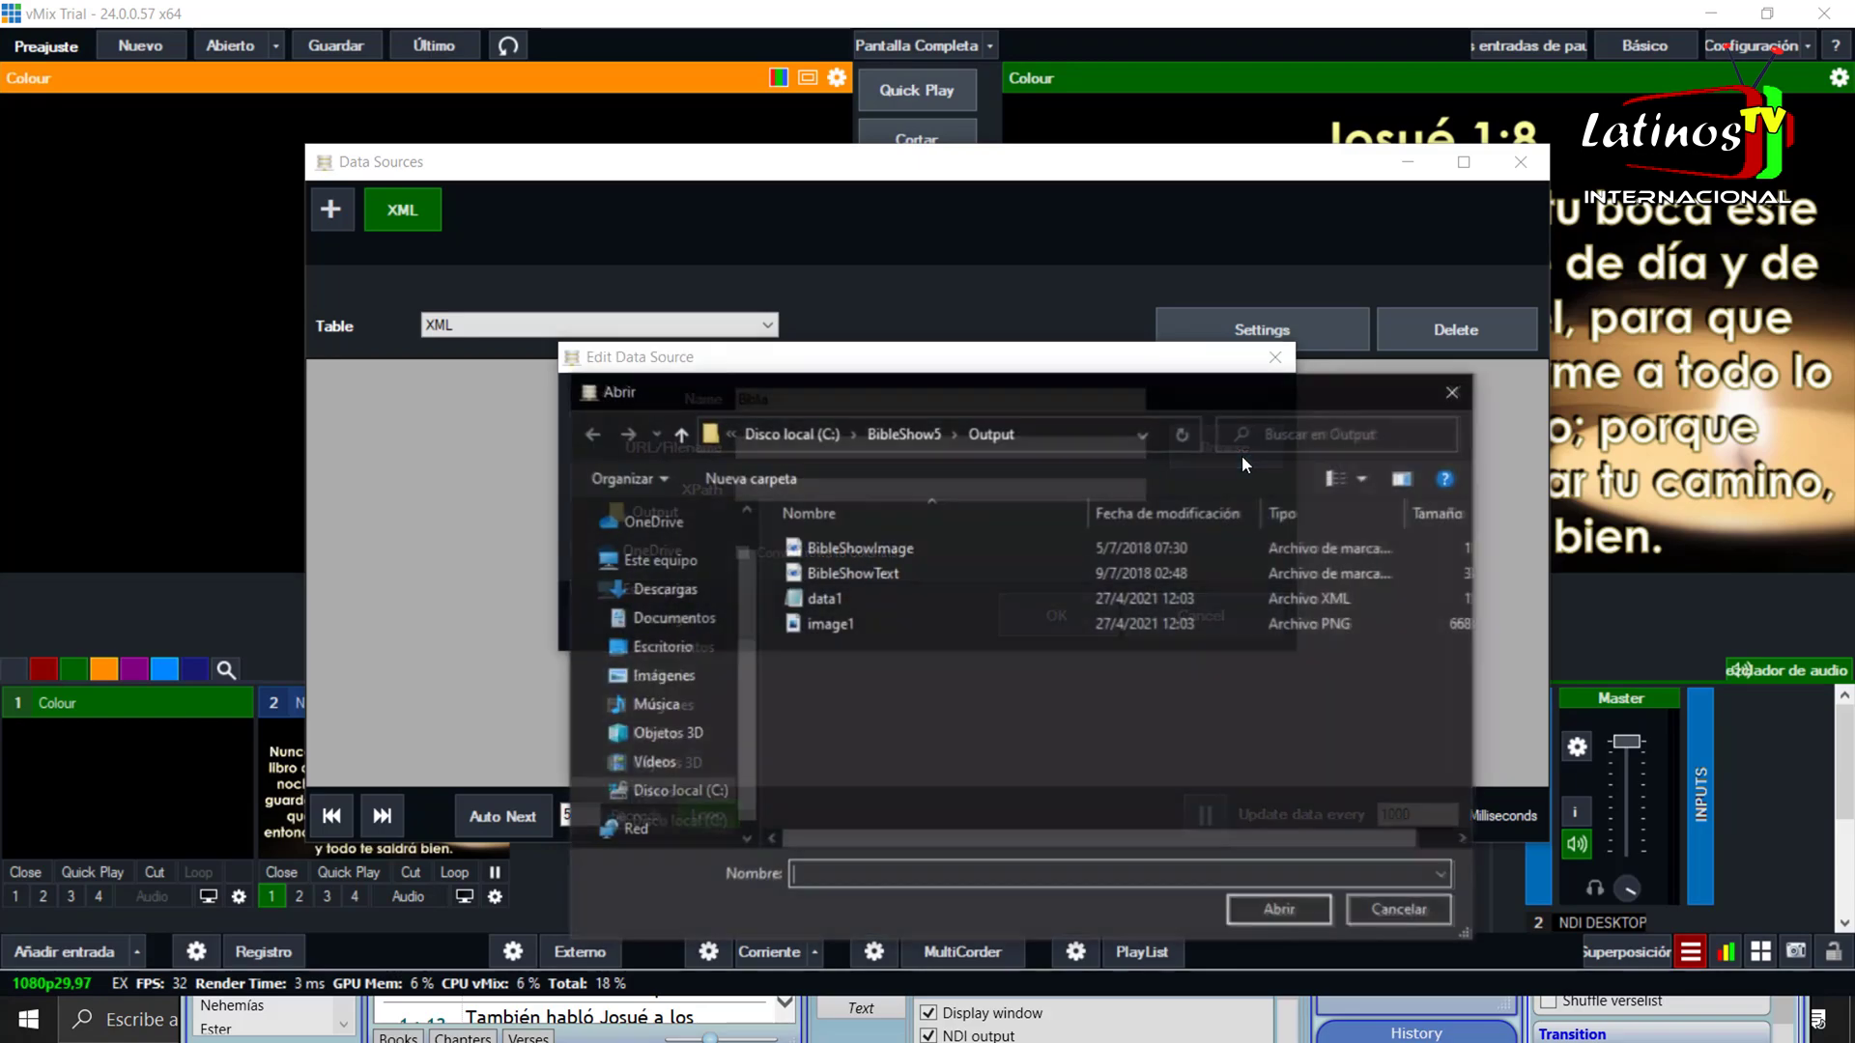
double_click(688, 438)
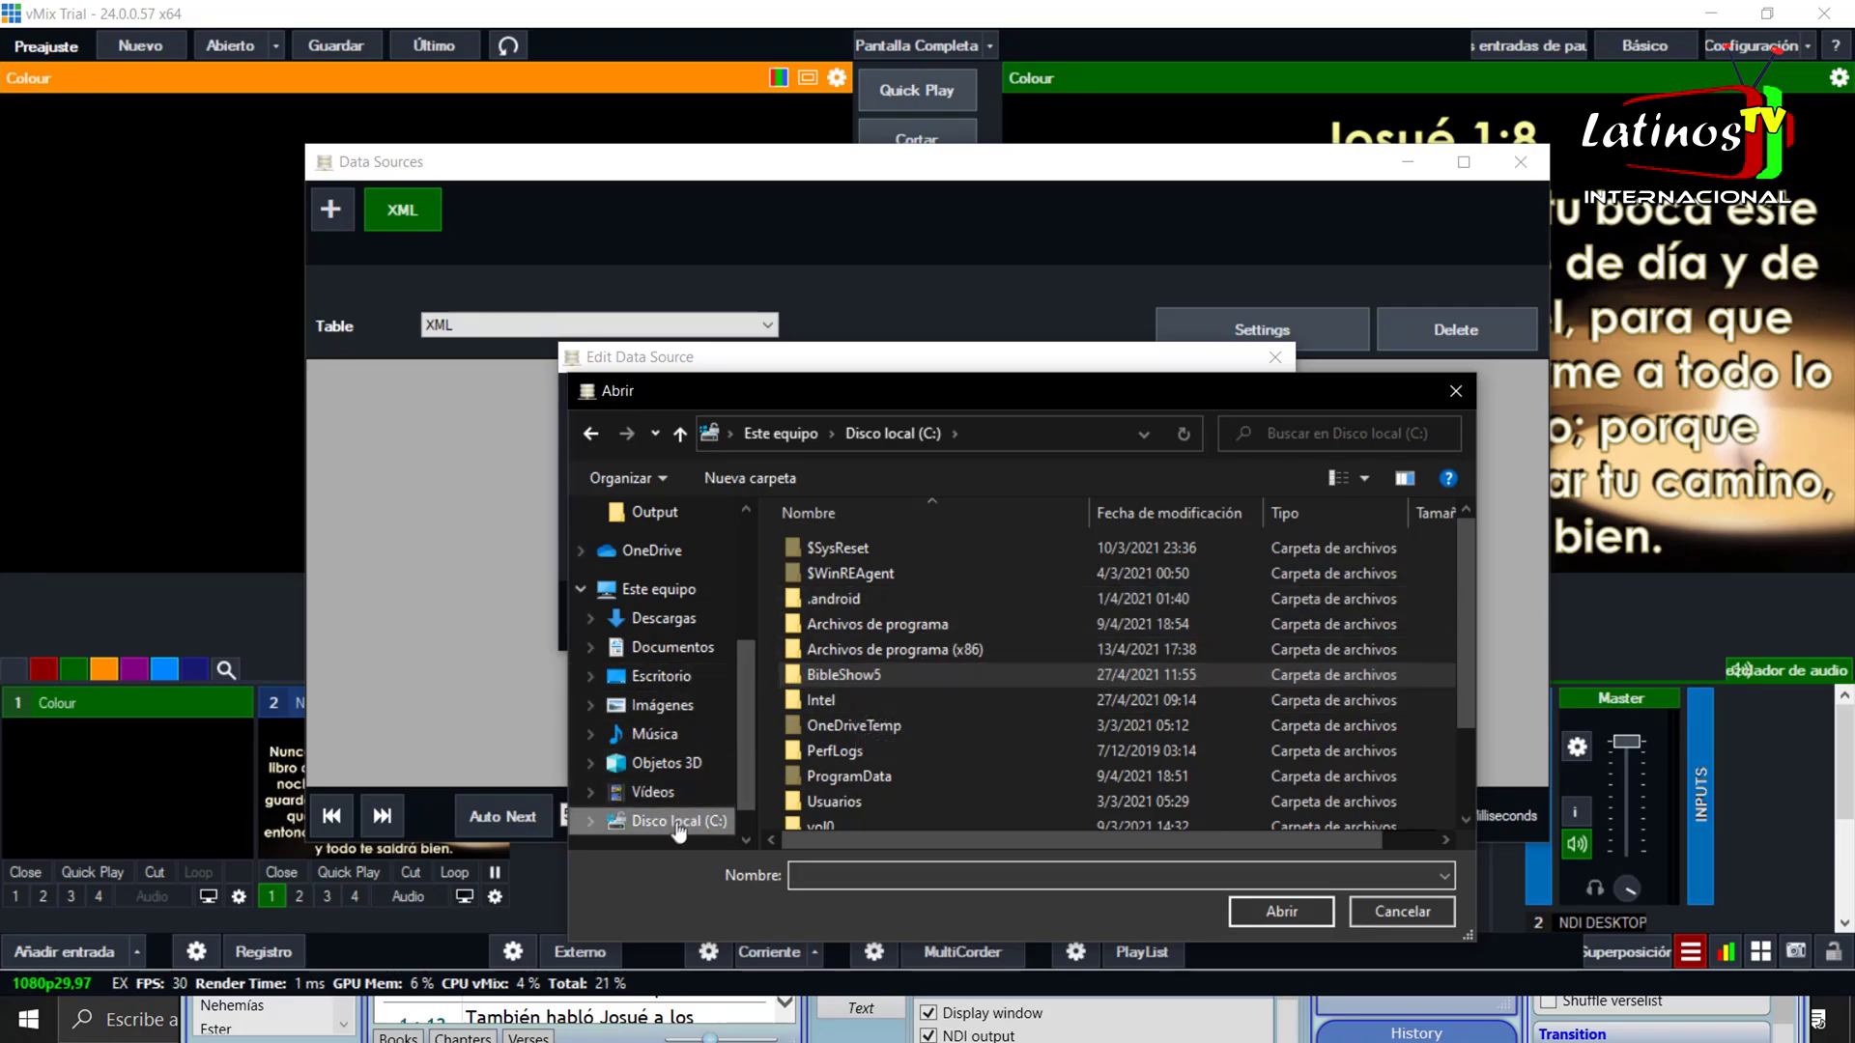
left_click(661, 591)
double_click(897, 810)
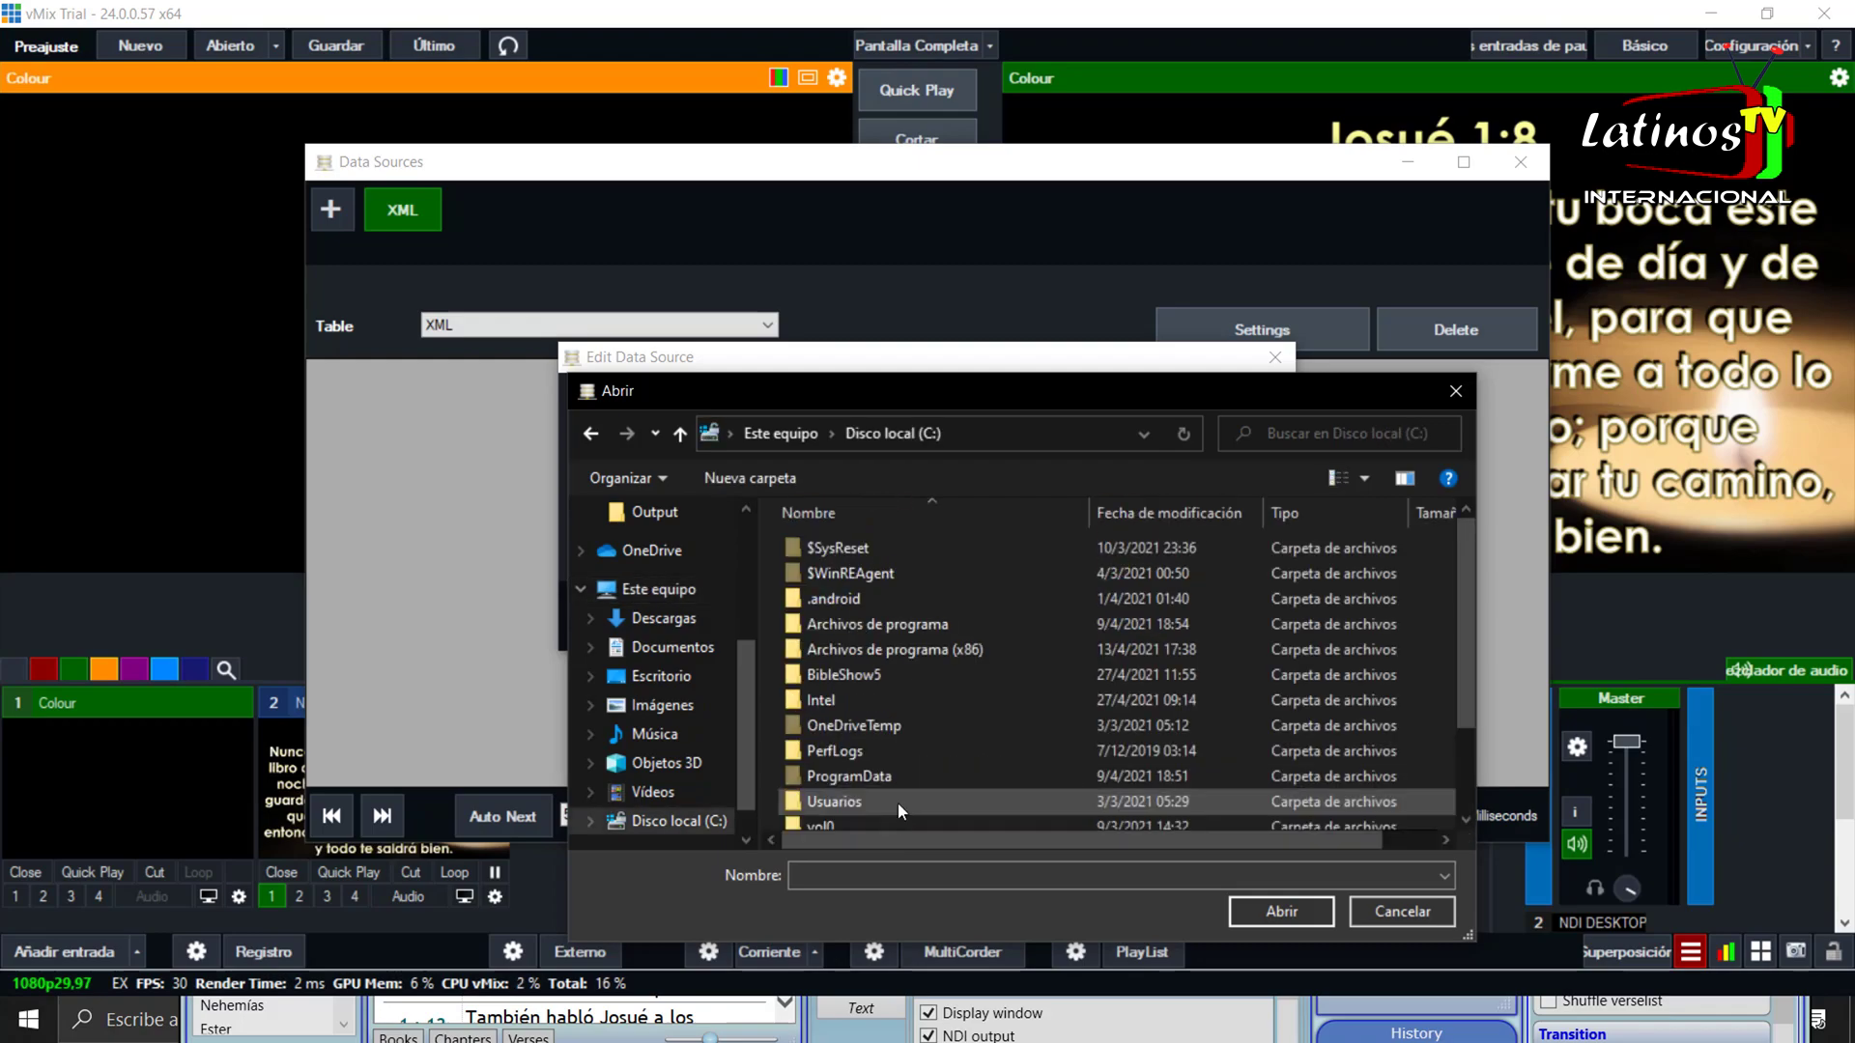
double_click(862, 673)
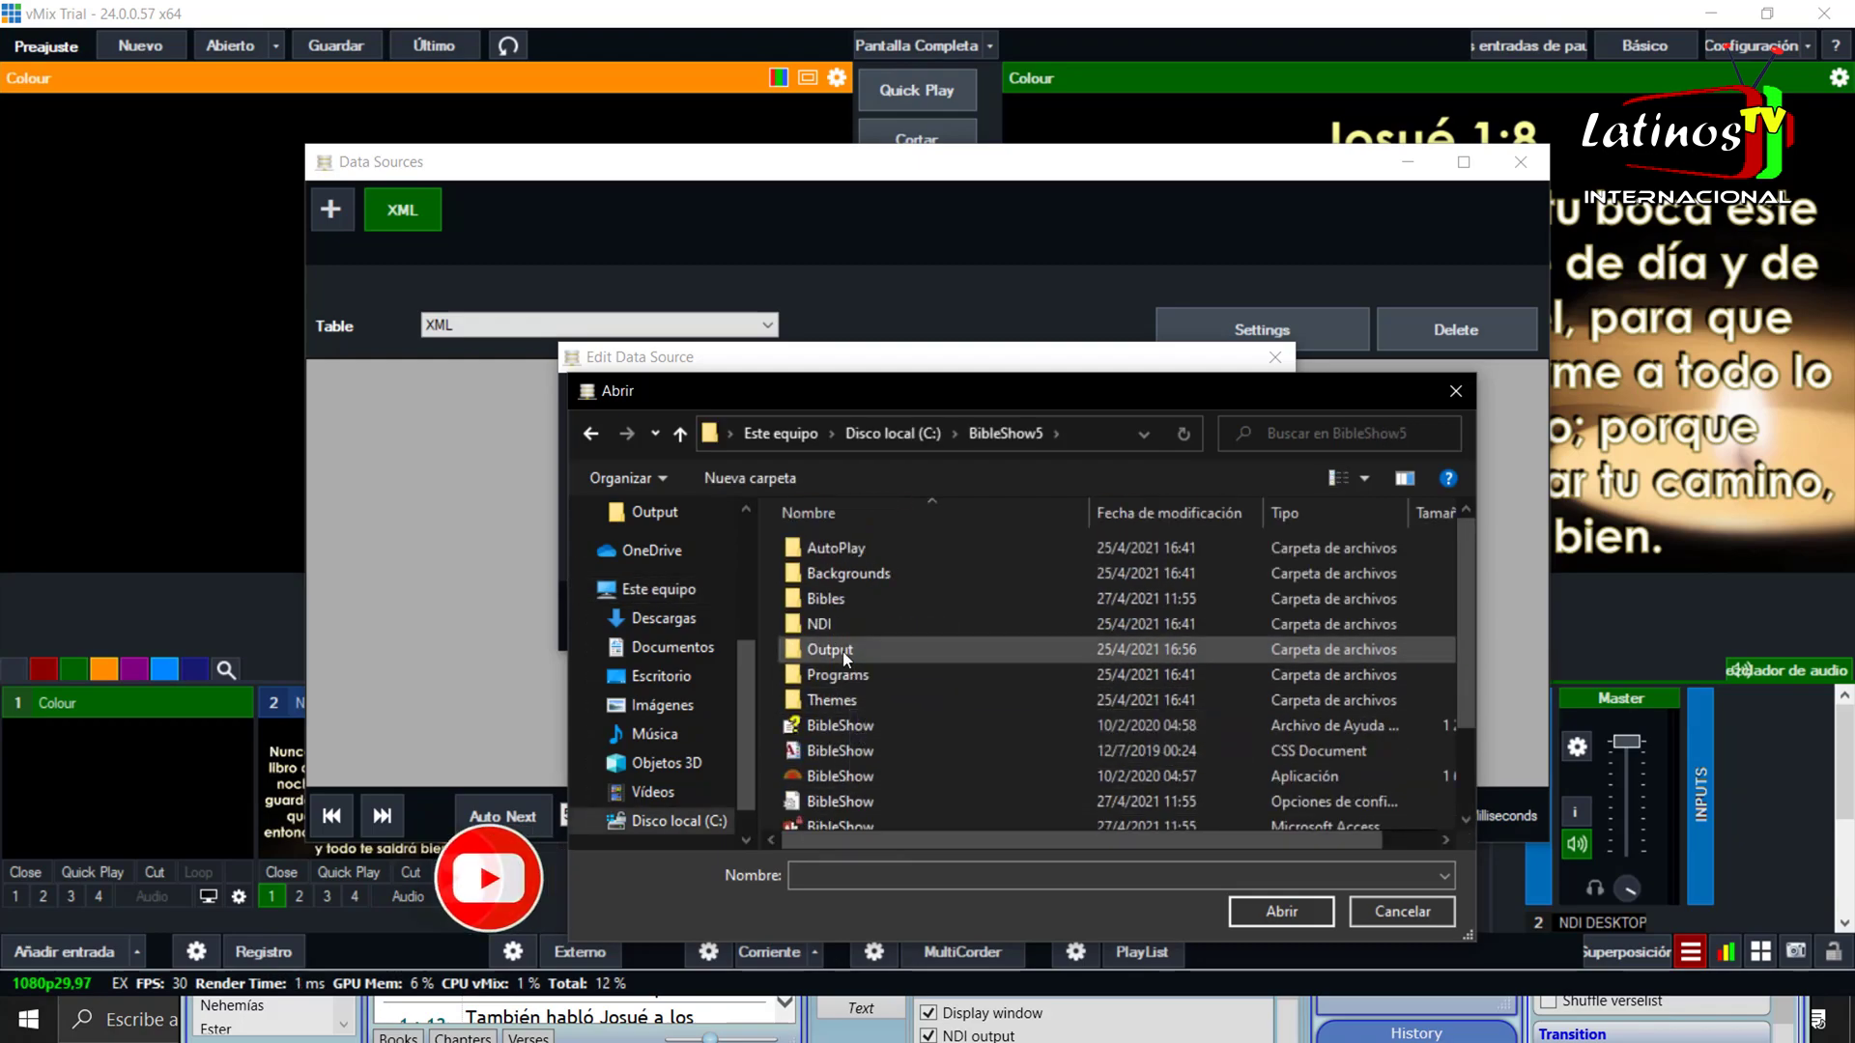
double_click(843, 655)
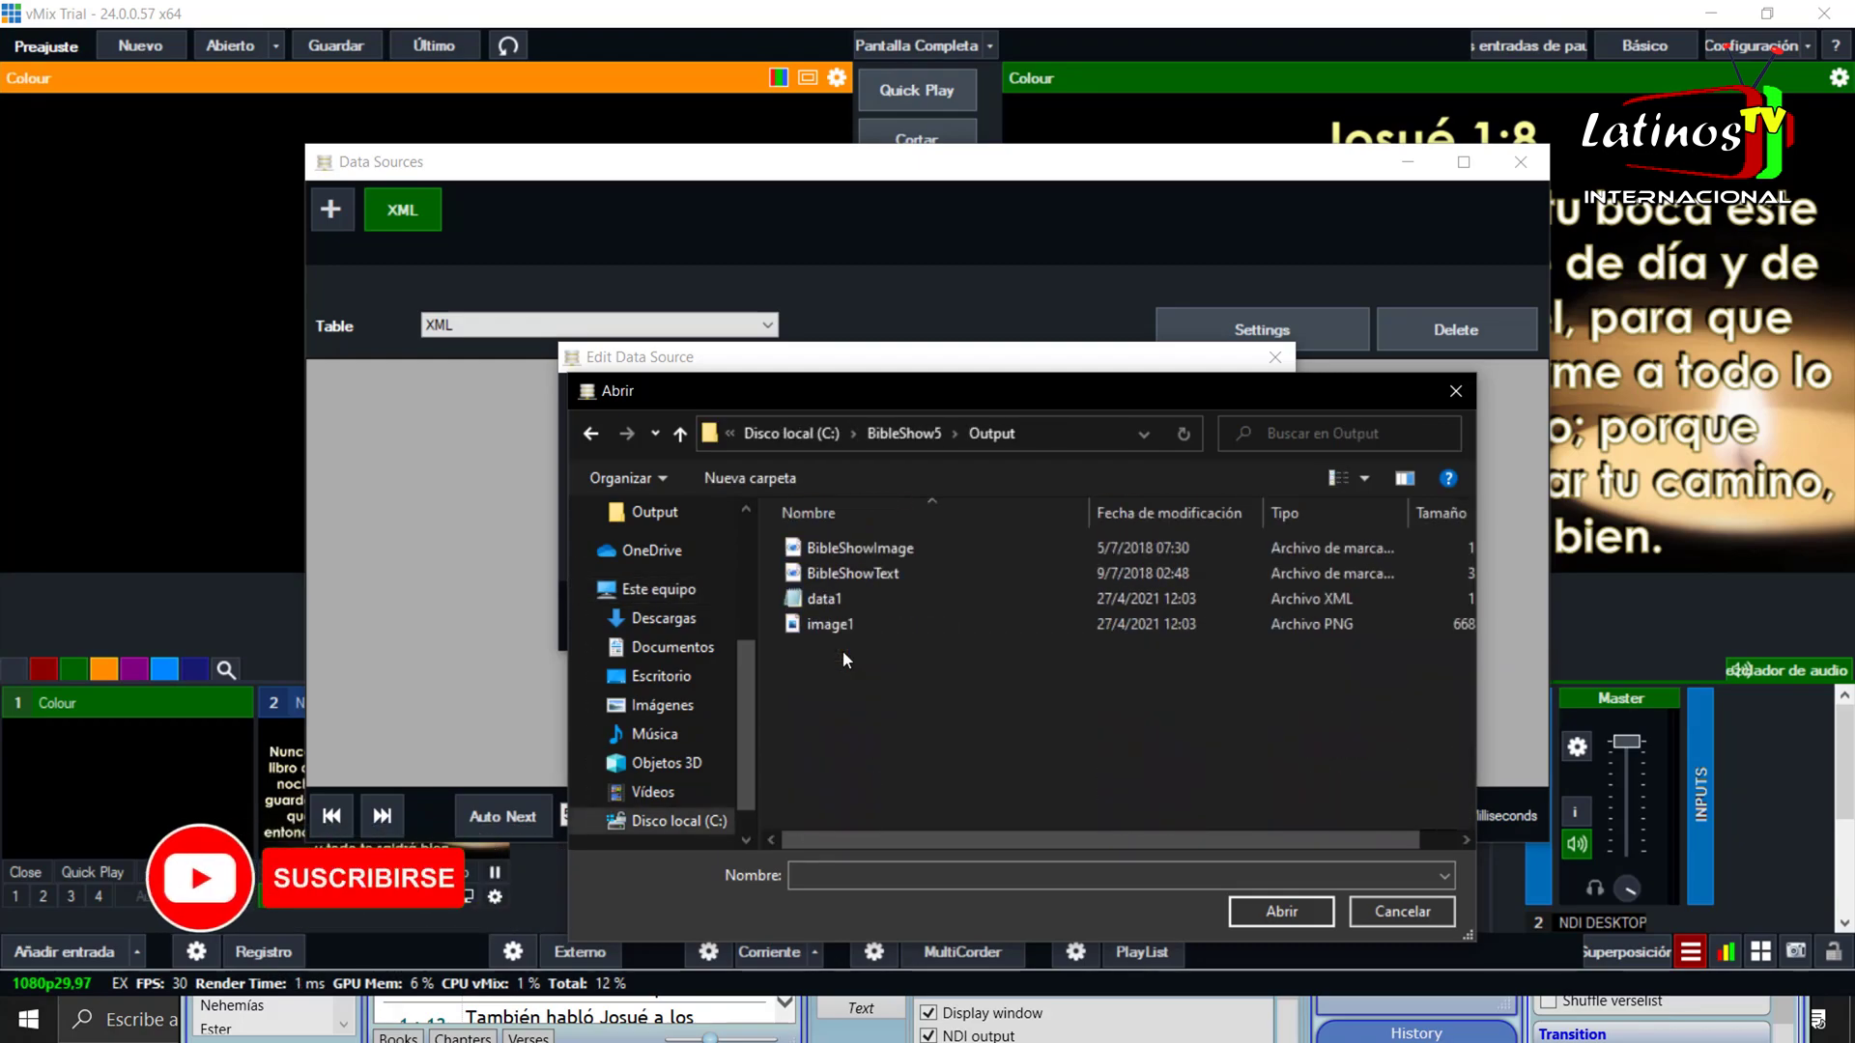
left_click(831, 597)
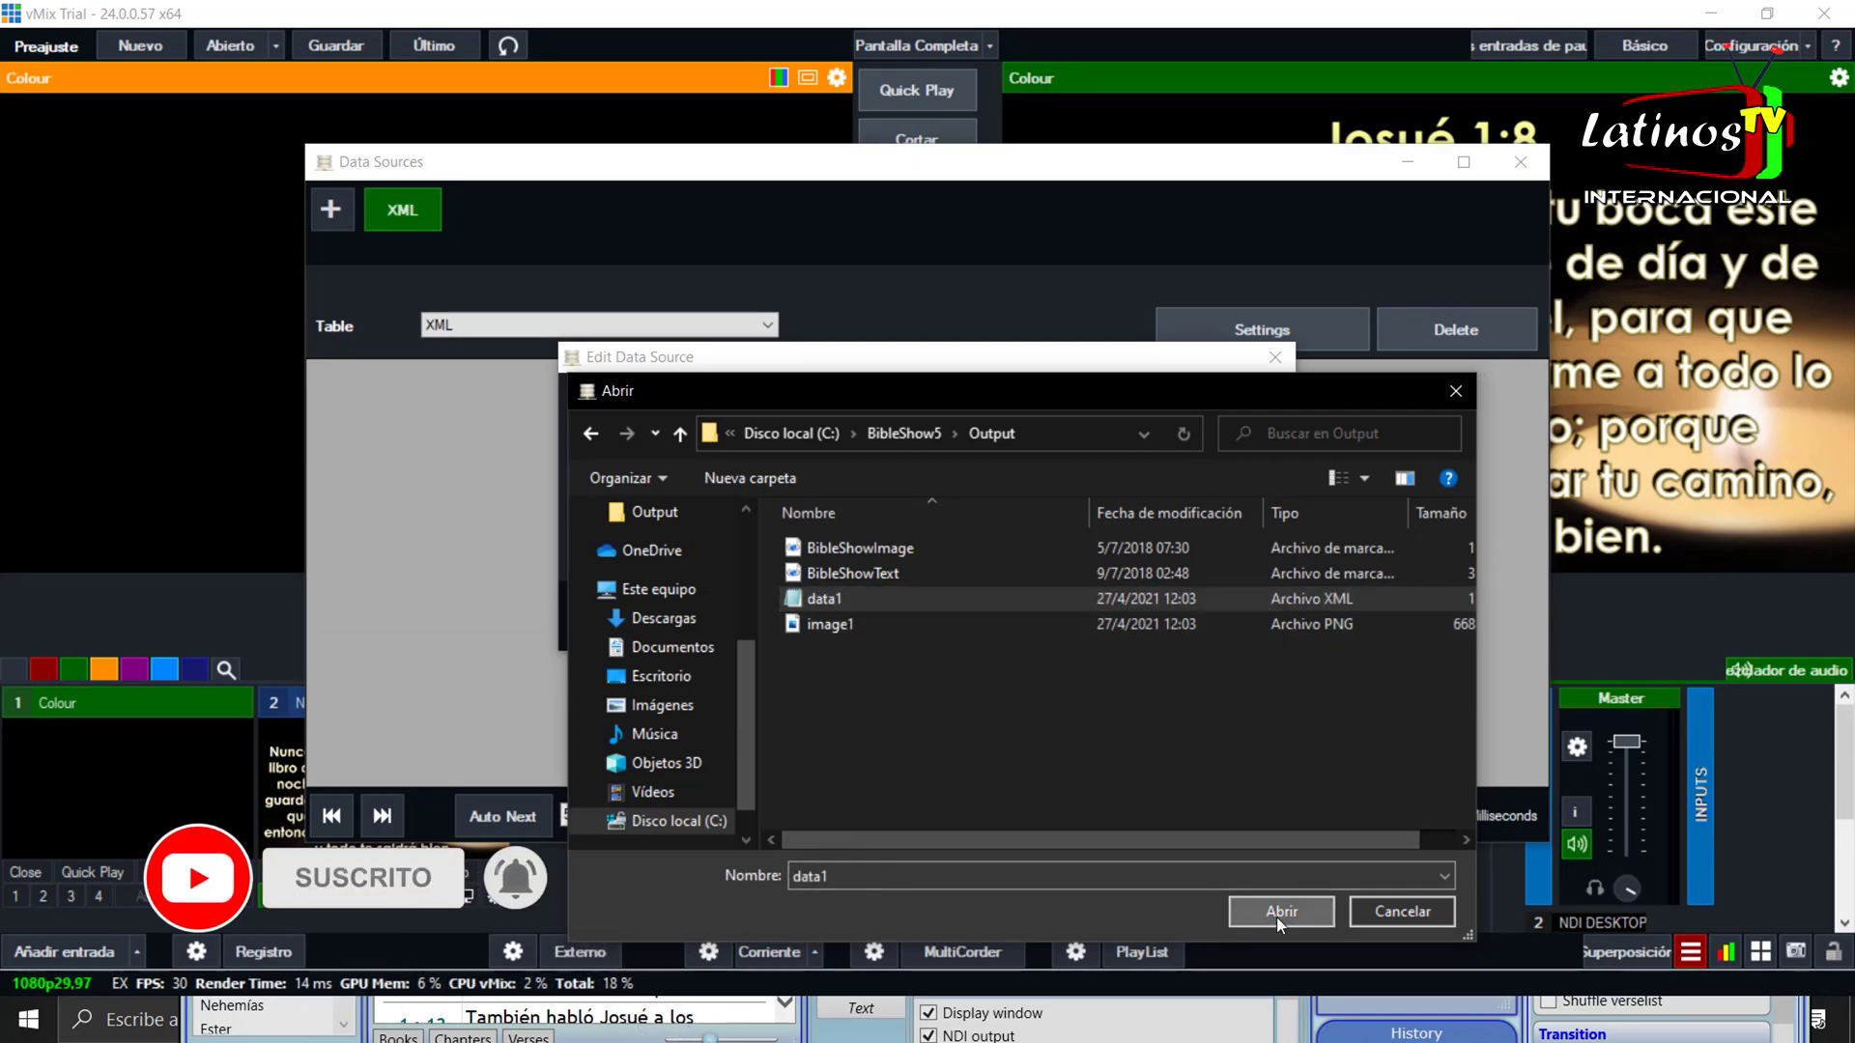
left_click(1278, 918)
- Edit the XPath field, save the Biblia source and close the Data Sources window
left_click(751, 489)
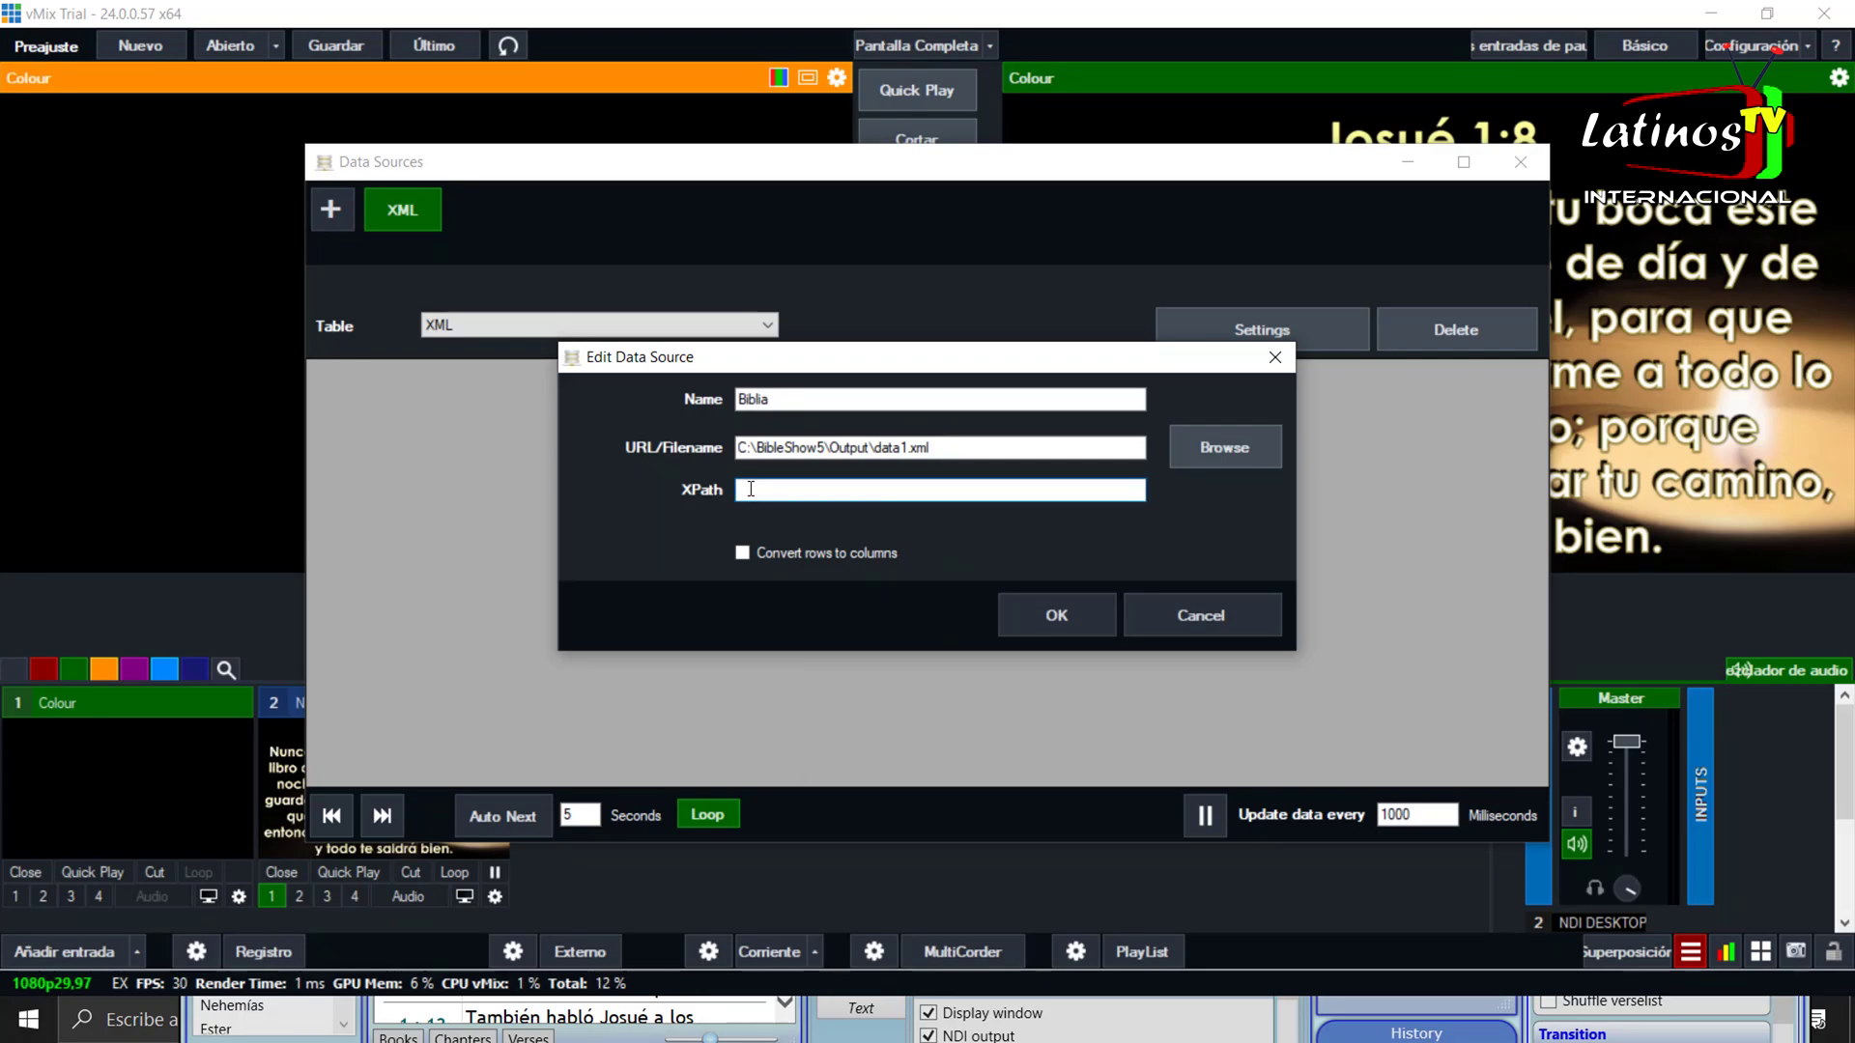
type("/")
type("B")
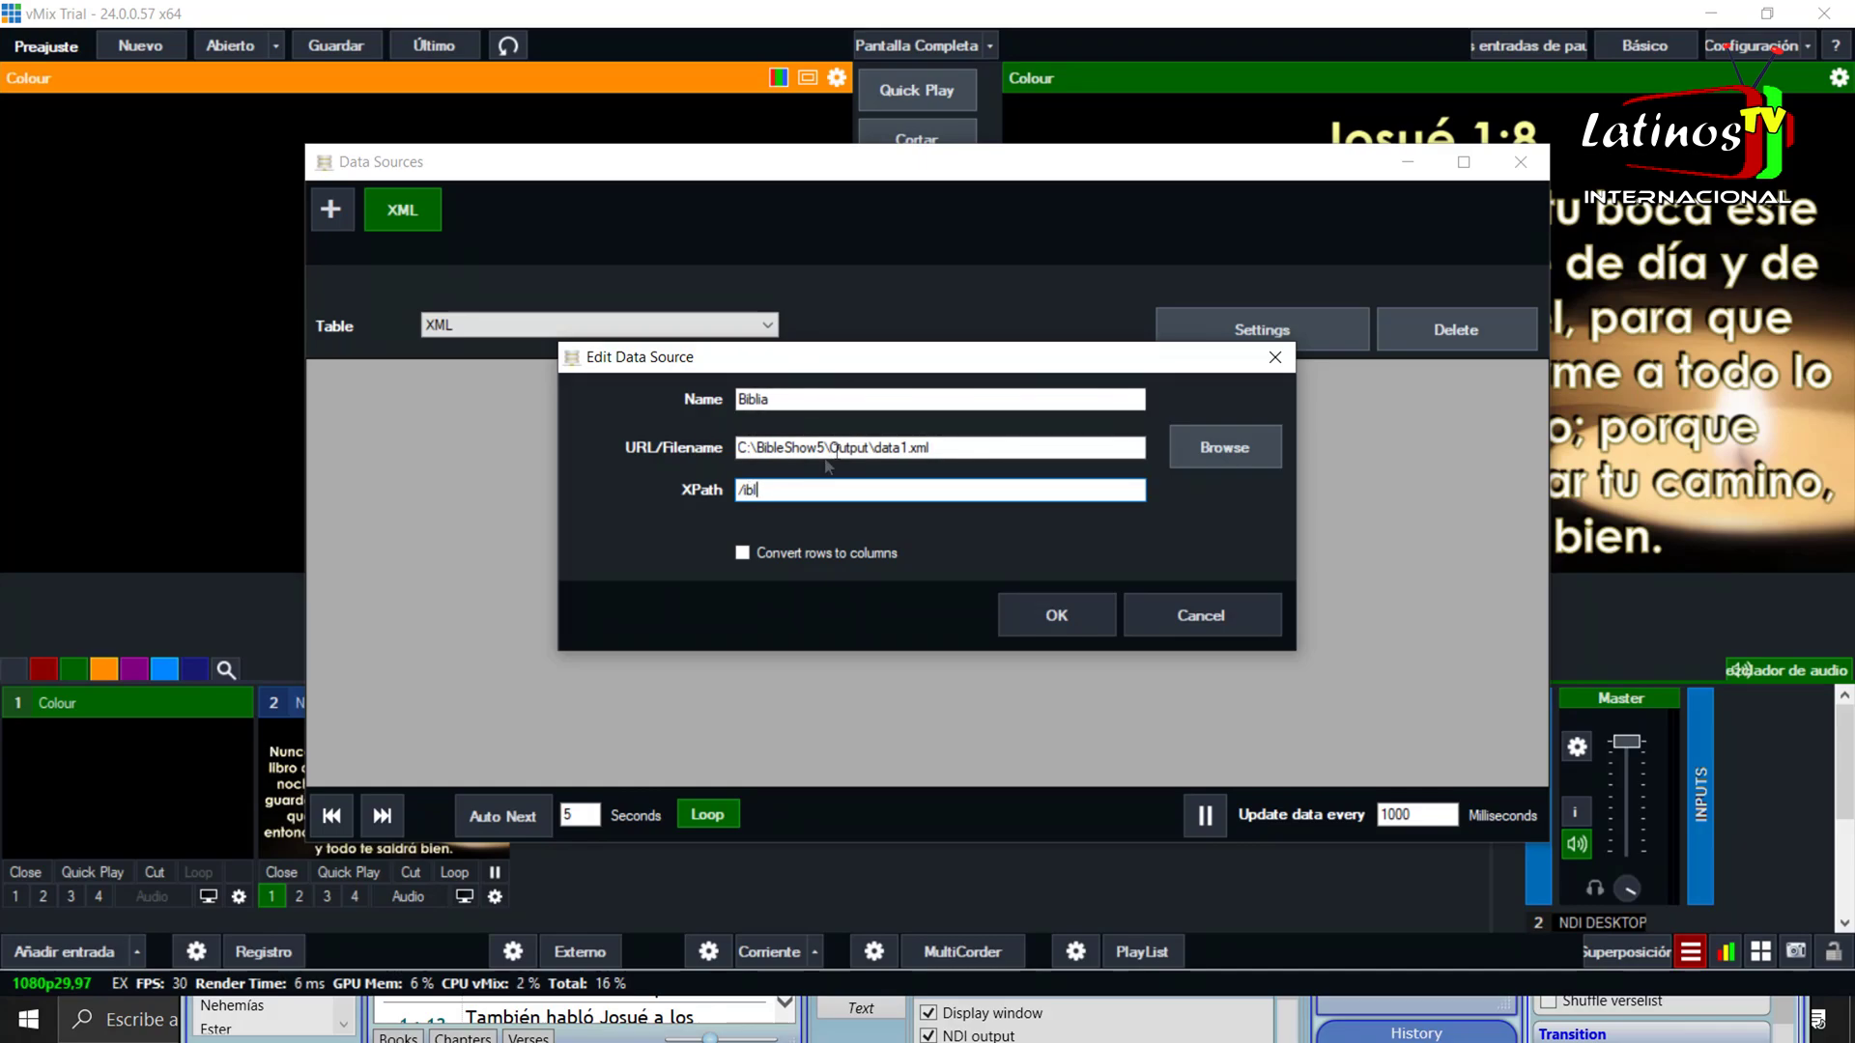
left_click_drag(818, 449, 762, 450)
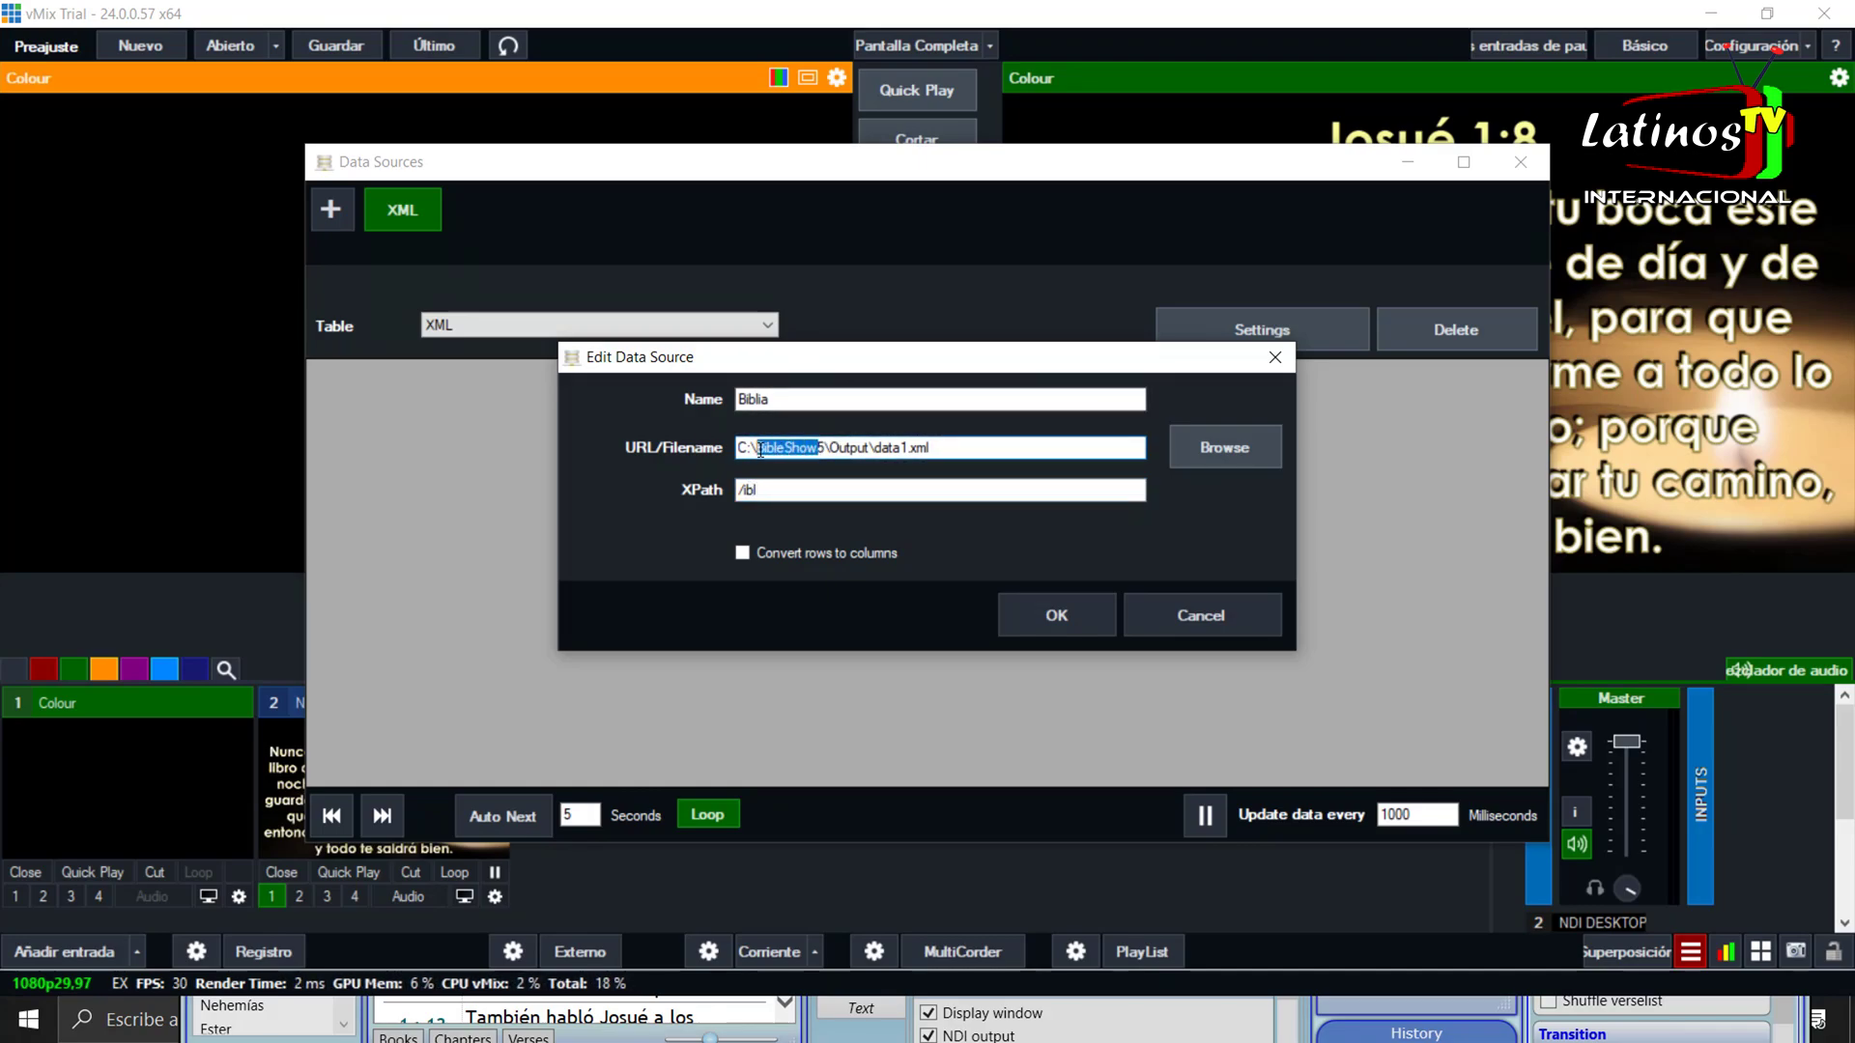
left_click_drag(760, 490, 744, 493)
type("BibleShowData")
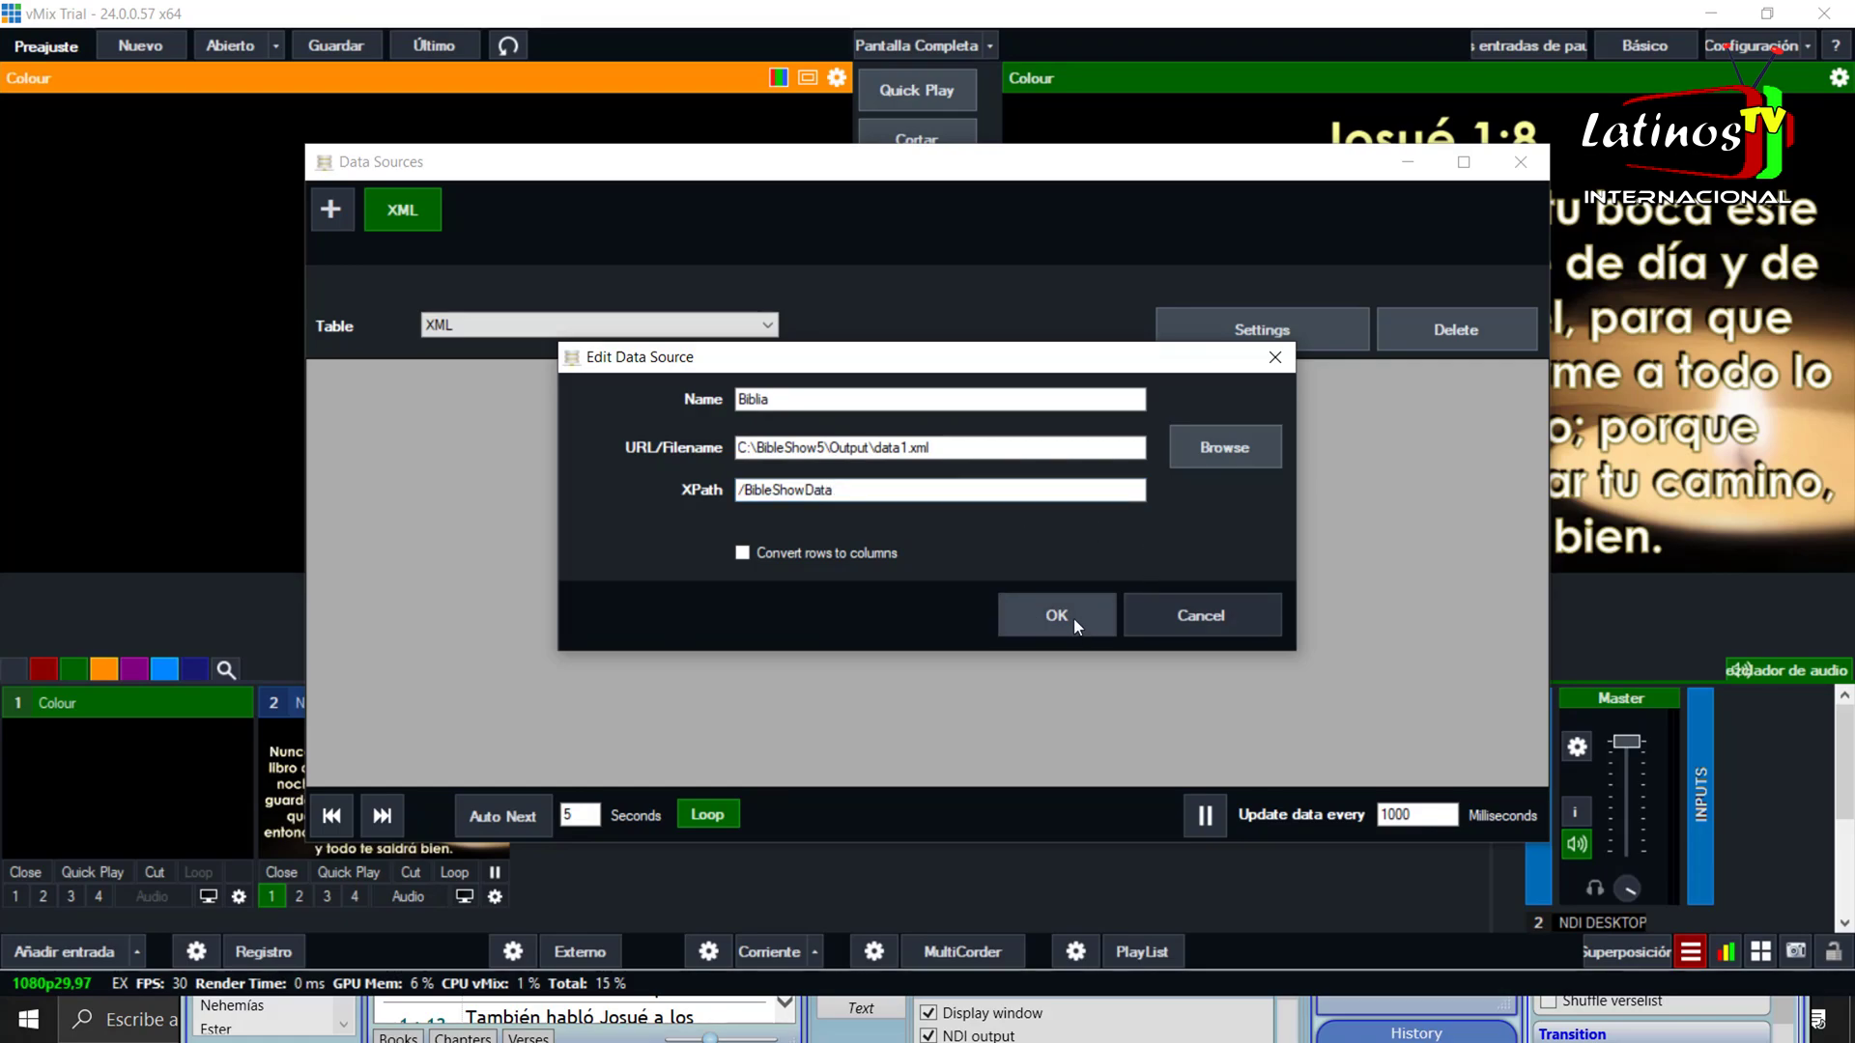
left_click(1074, 618)
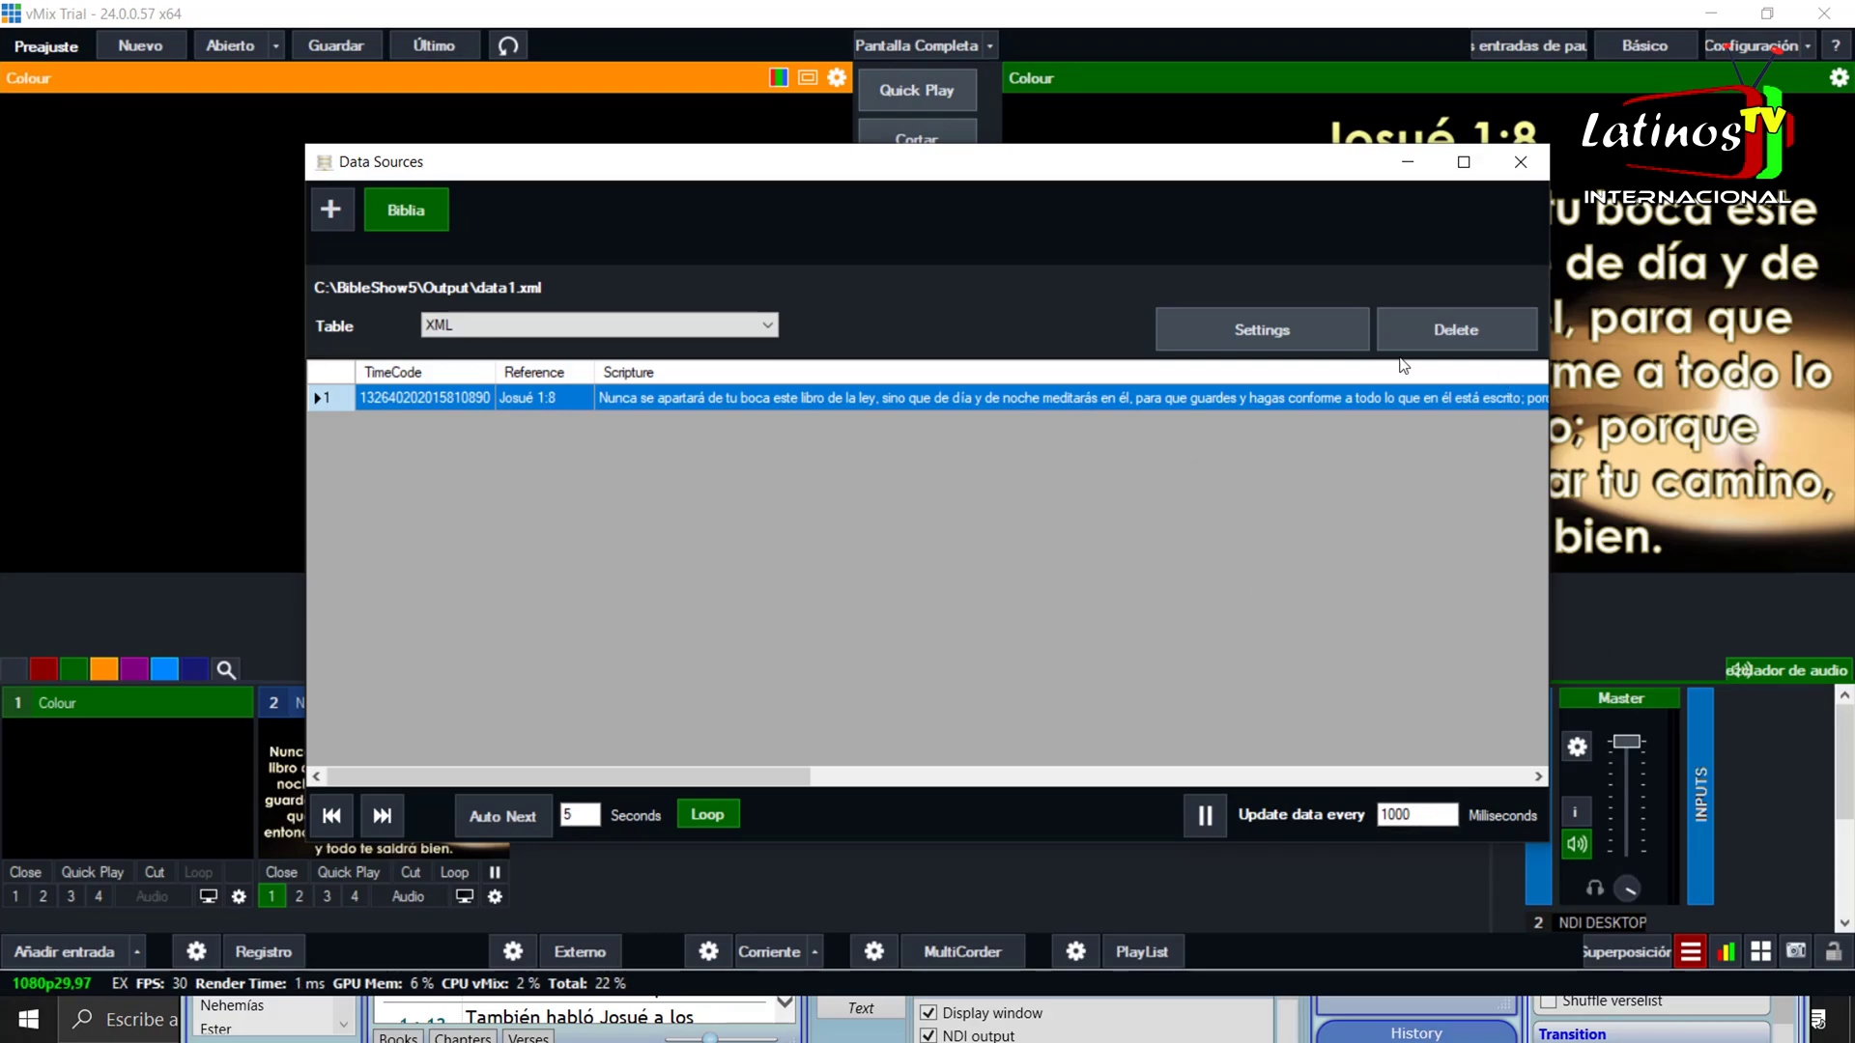
left_click(1519, 161)
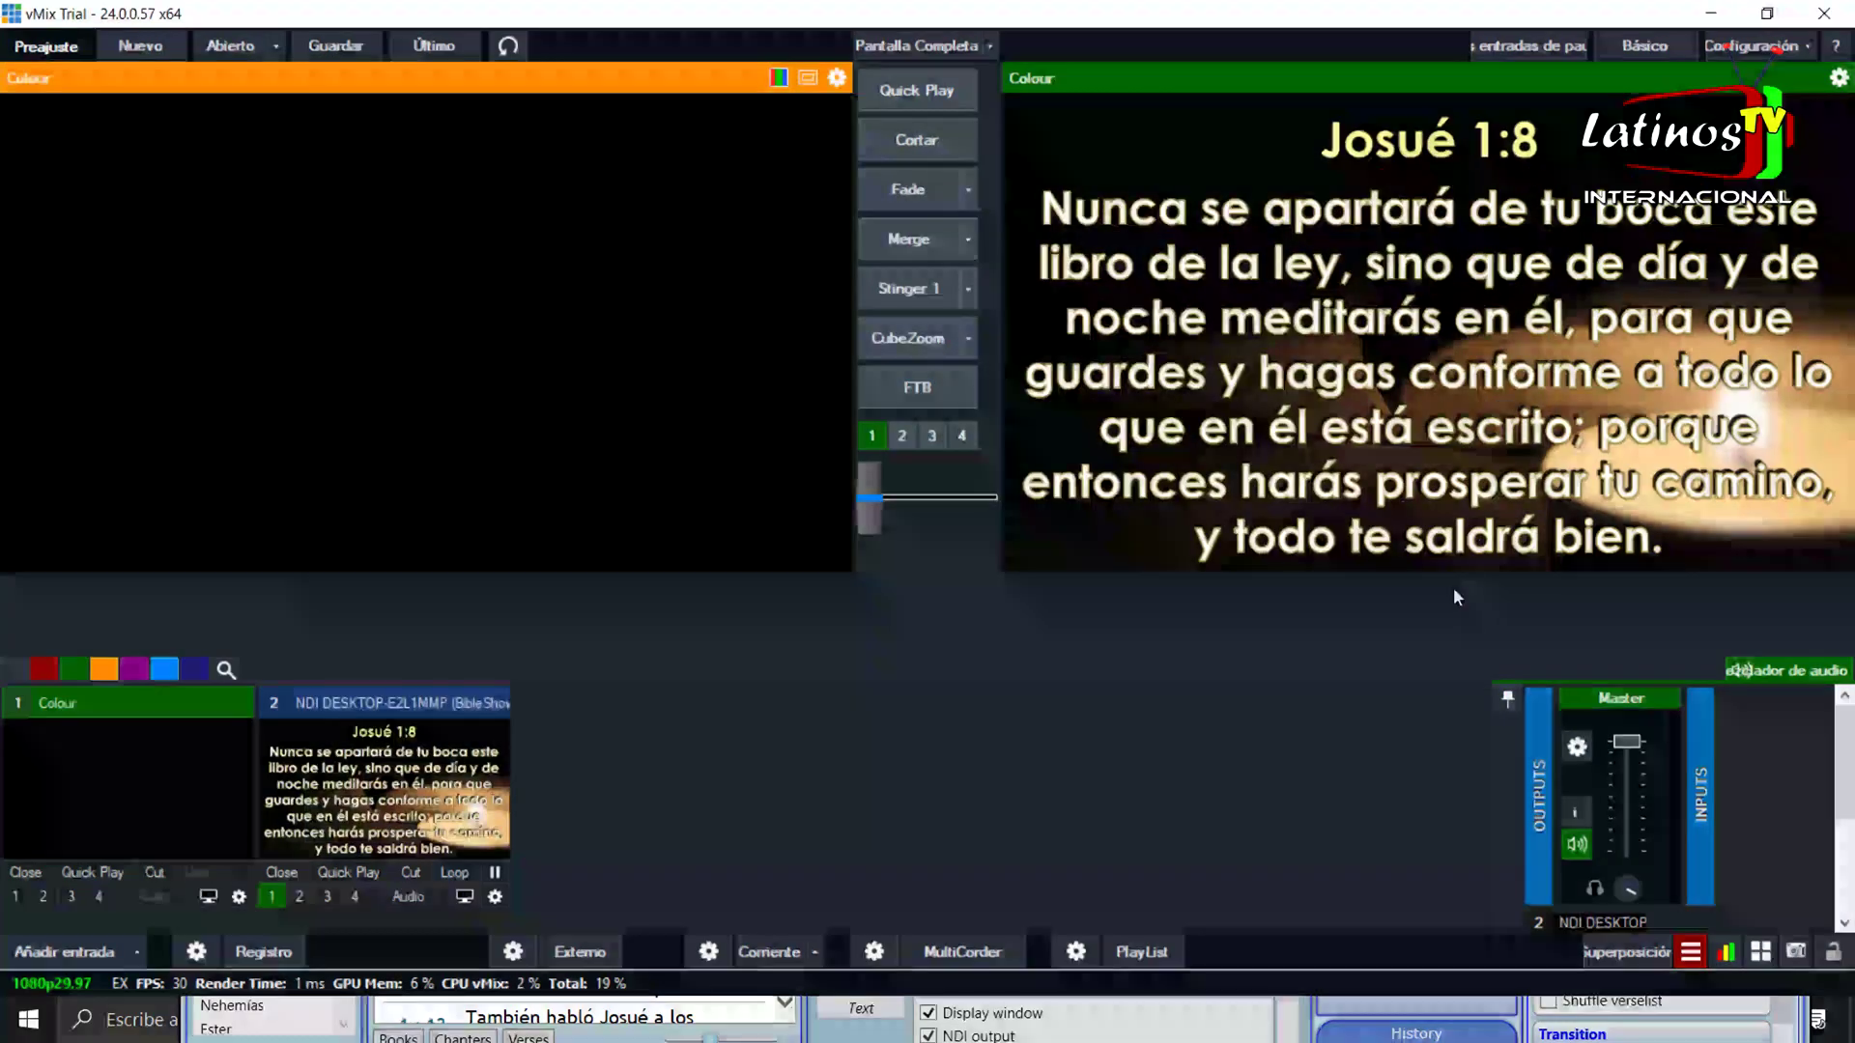
- Add the GT Title template 'Title 28- Scripture and Verse Blue' as input 3
left_click(85, 953)
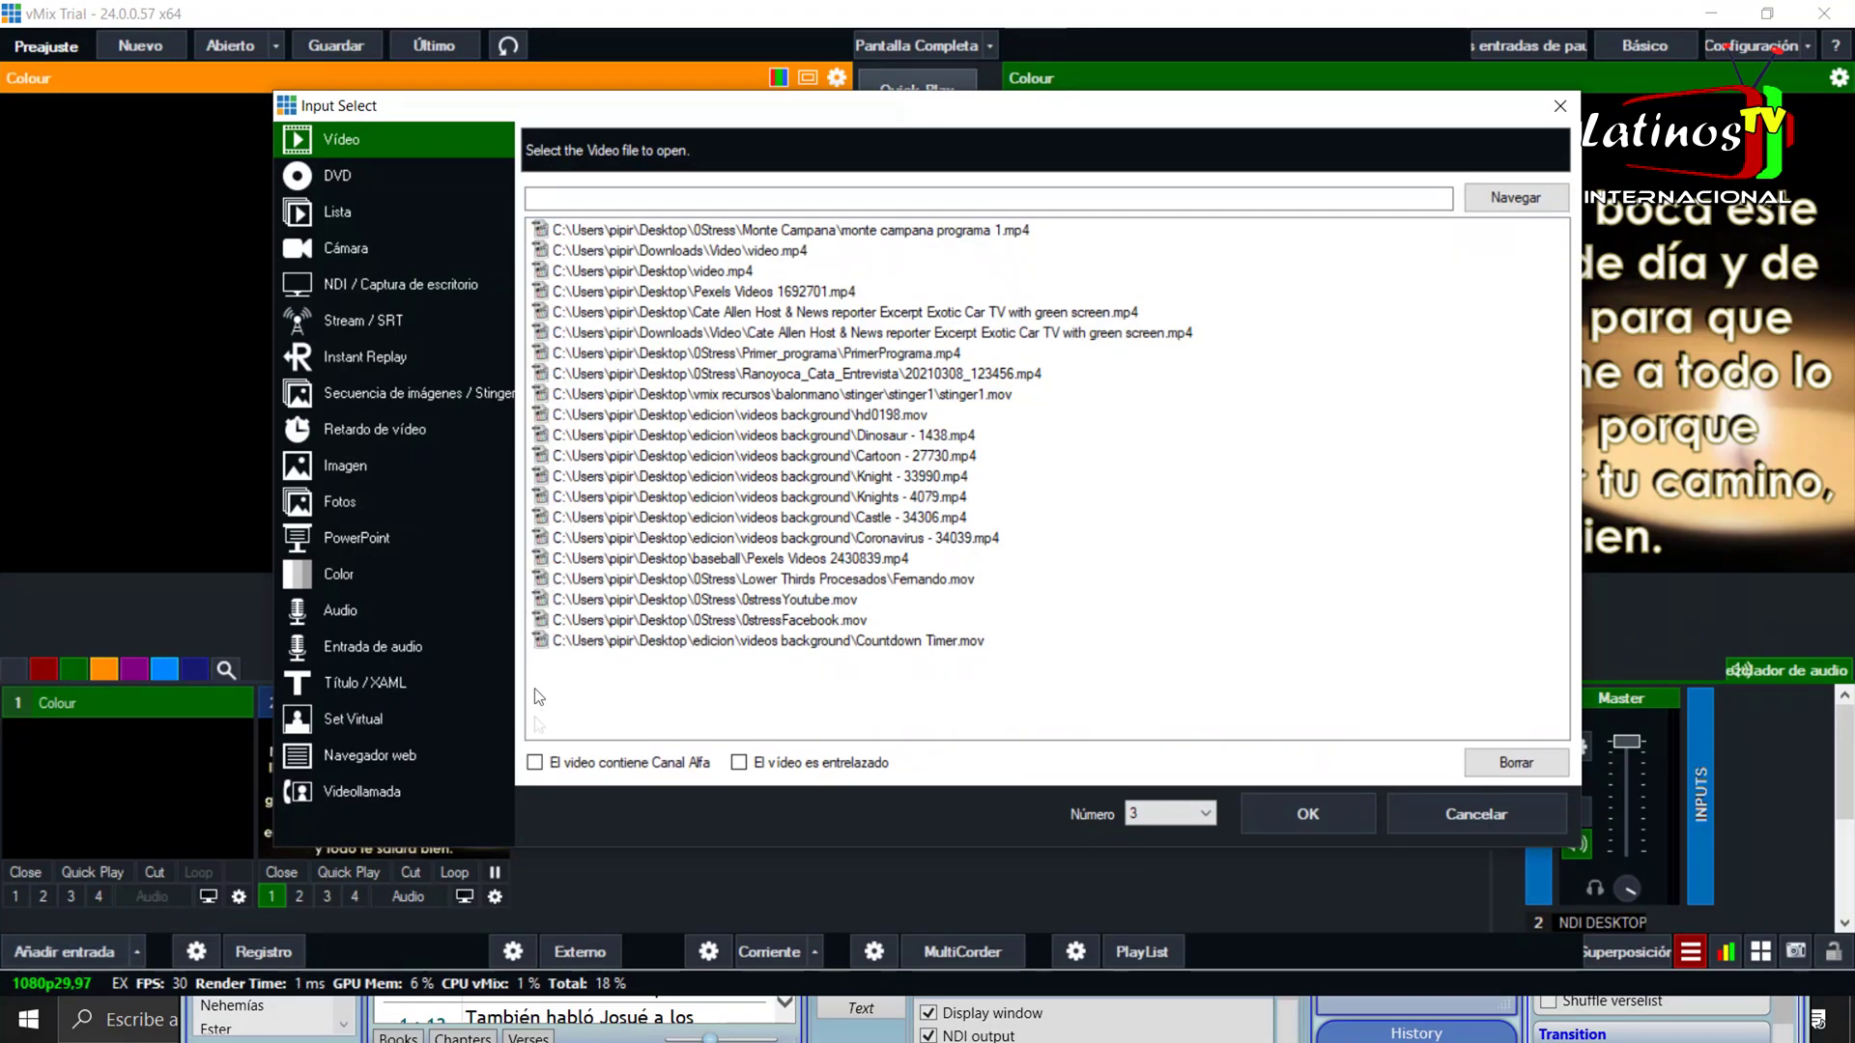
left_click(383, 691)
scroll(1297, 406, "down", 5)
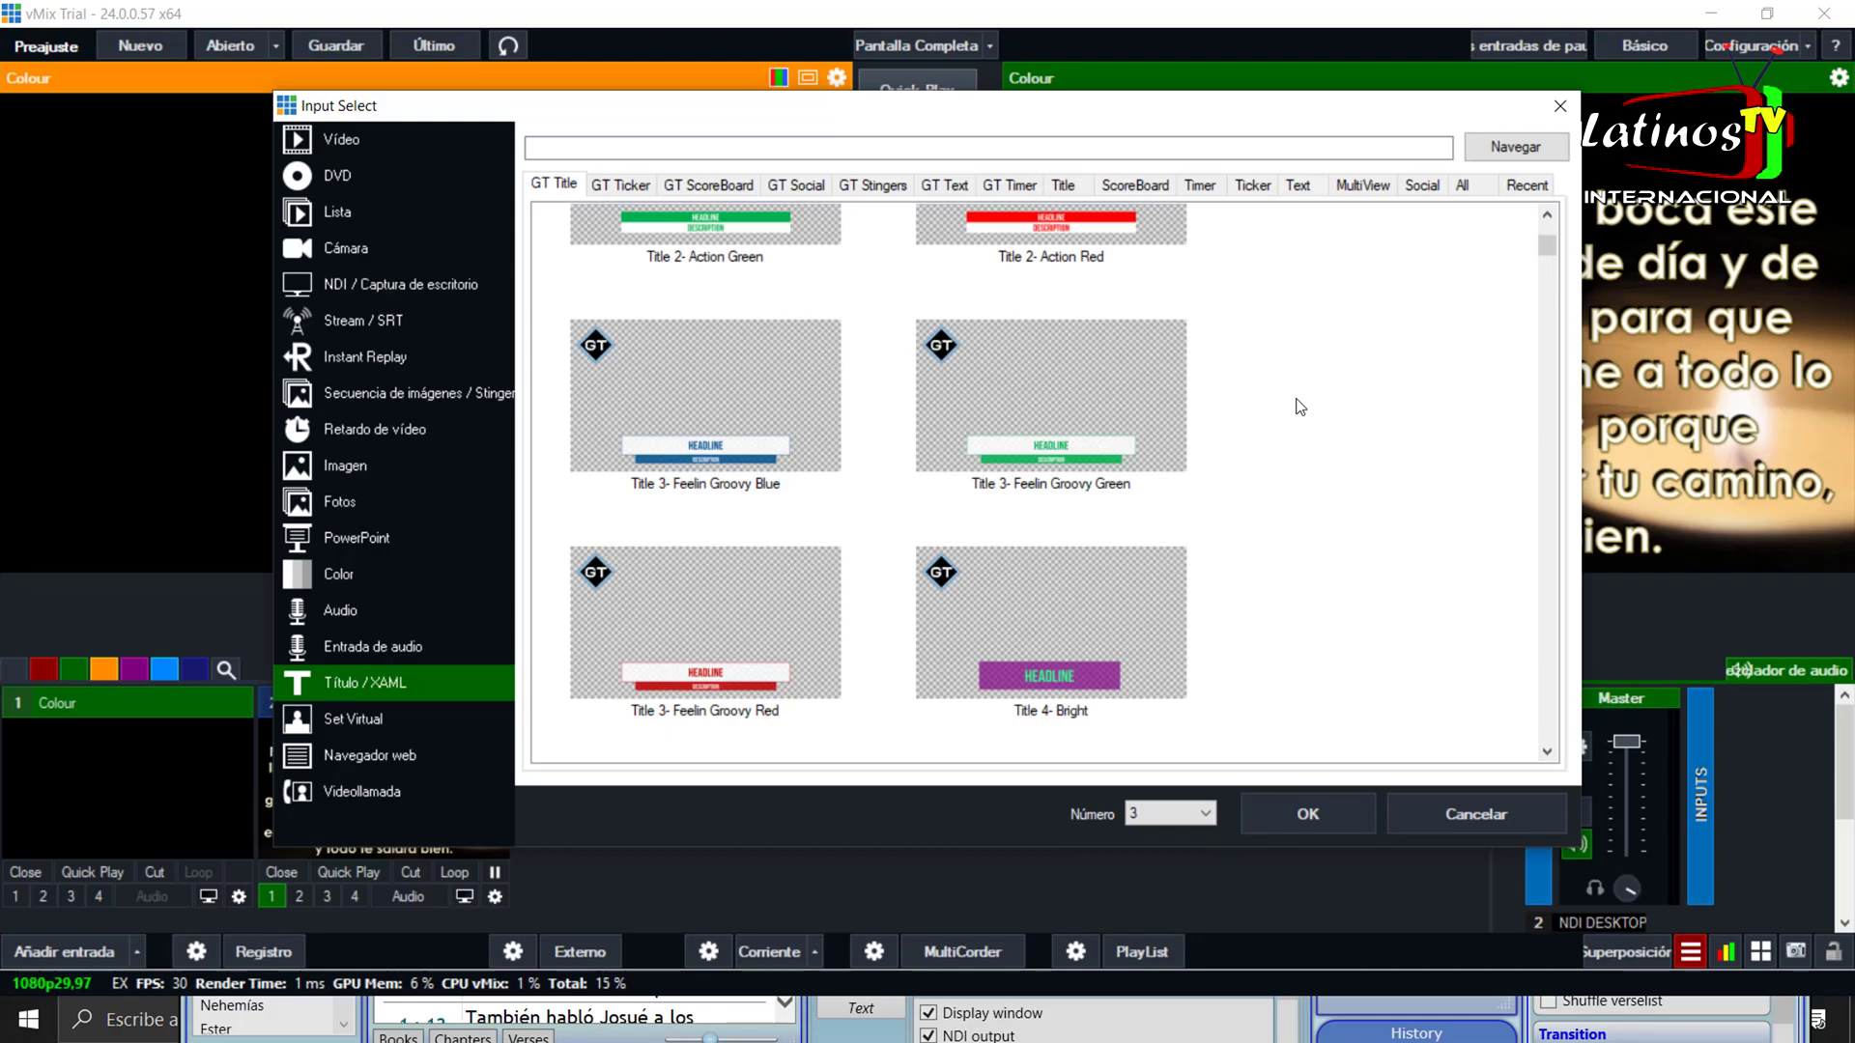
scroll(1334, 415, "down", 3)
scroll(1333, 416, "down", 3)
scroll(1333, 416, "down", 3)
scroll(1341, 426, "down", 2)
scroll(1341, 426, "down", 3)
scroll(1341, 426, "down", 2)
scroll(1341, 427, "down", 2)
scroll(1341, 426, "down", 2)
scroll(1341, 426, "down", 3)
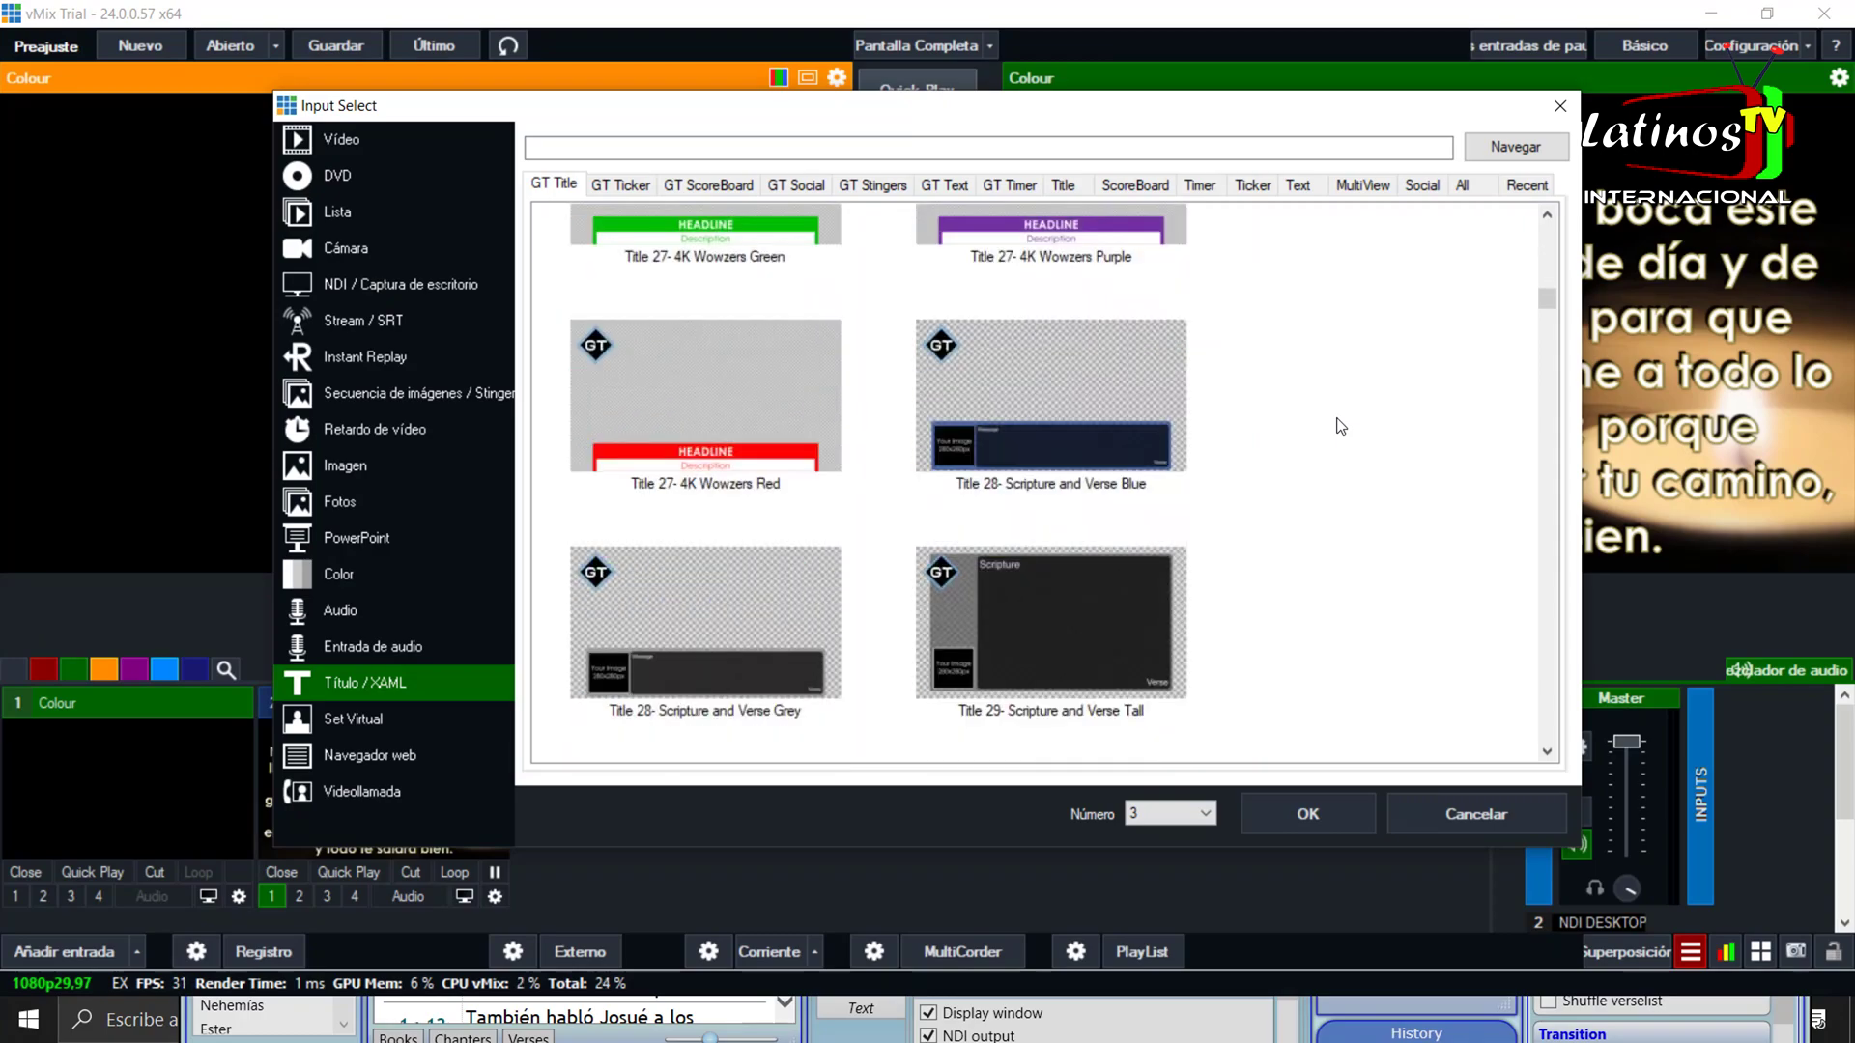
left_click(1017, 447)
left_click(1299, 815)
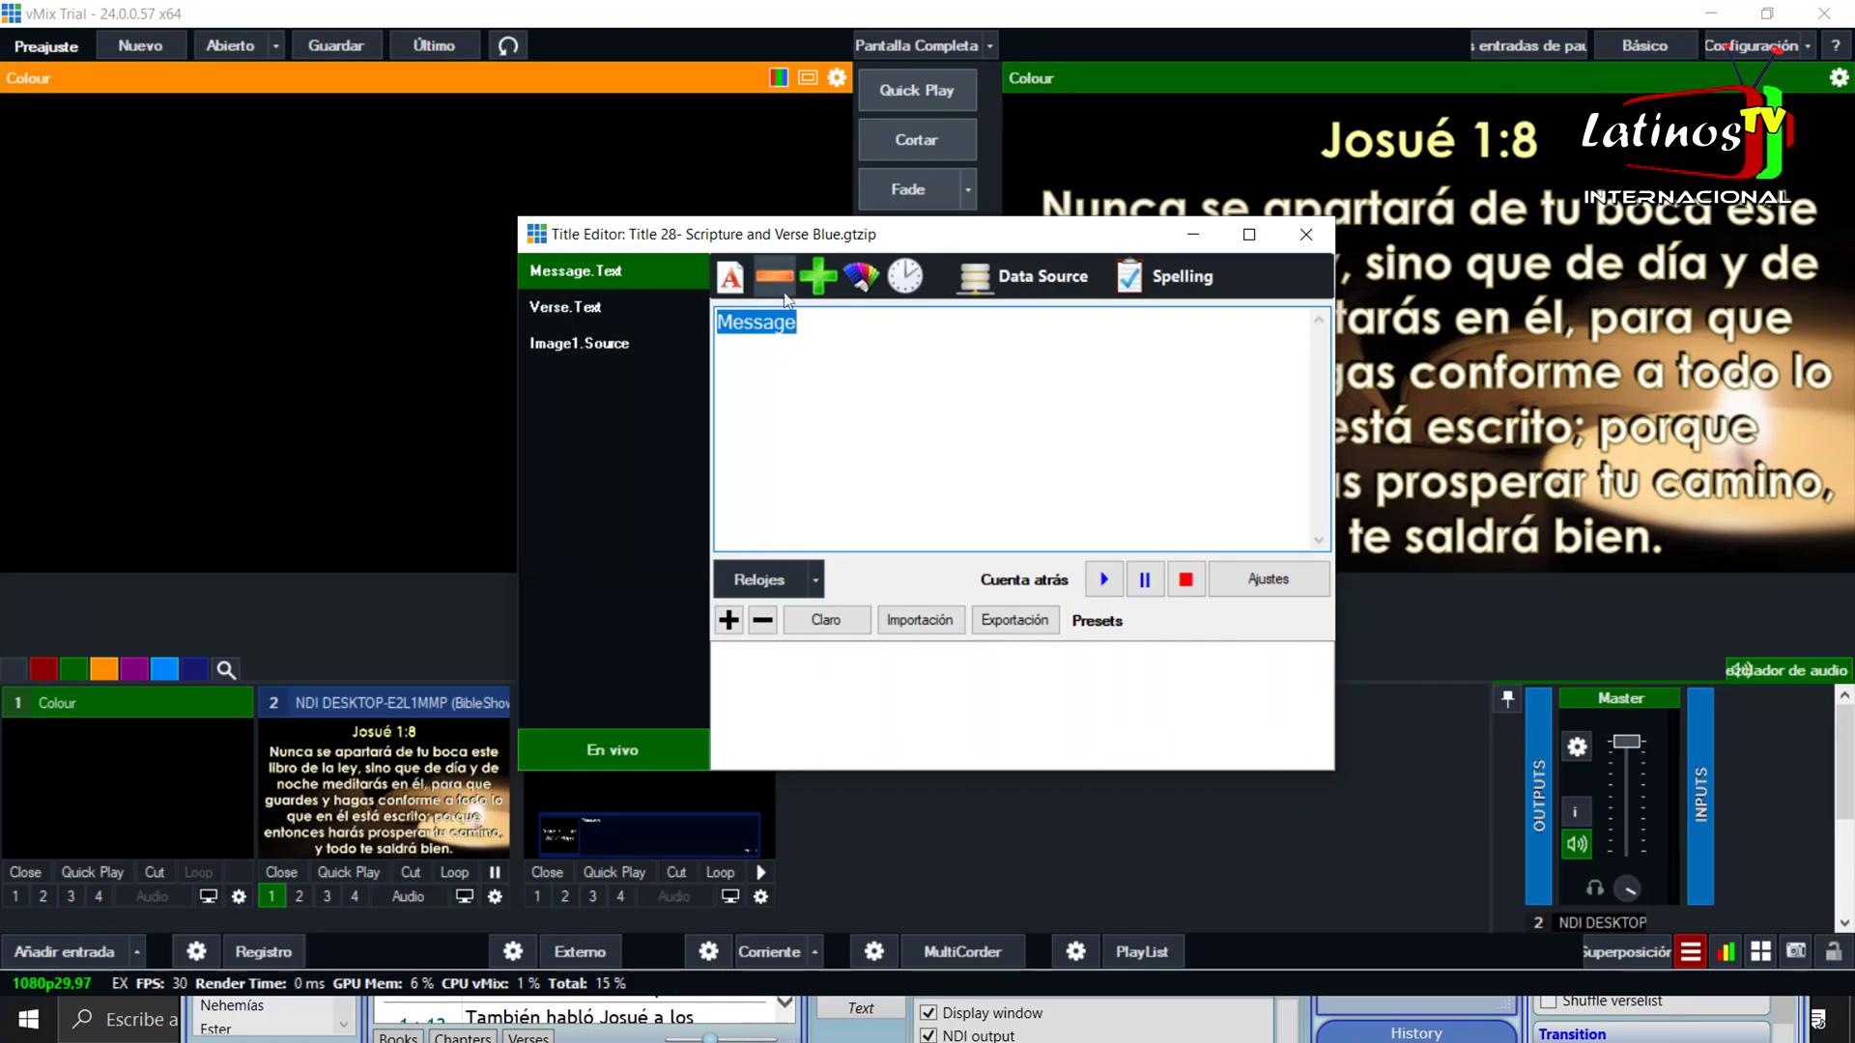
- Bind Message.Text to the Biblia data source's Scripture column
left_click(1057, 280)
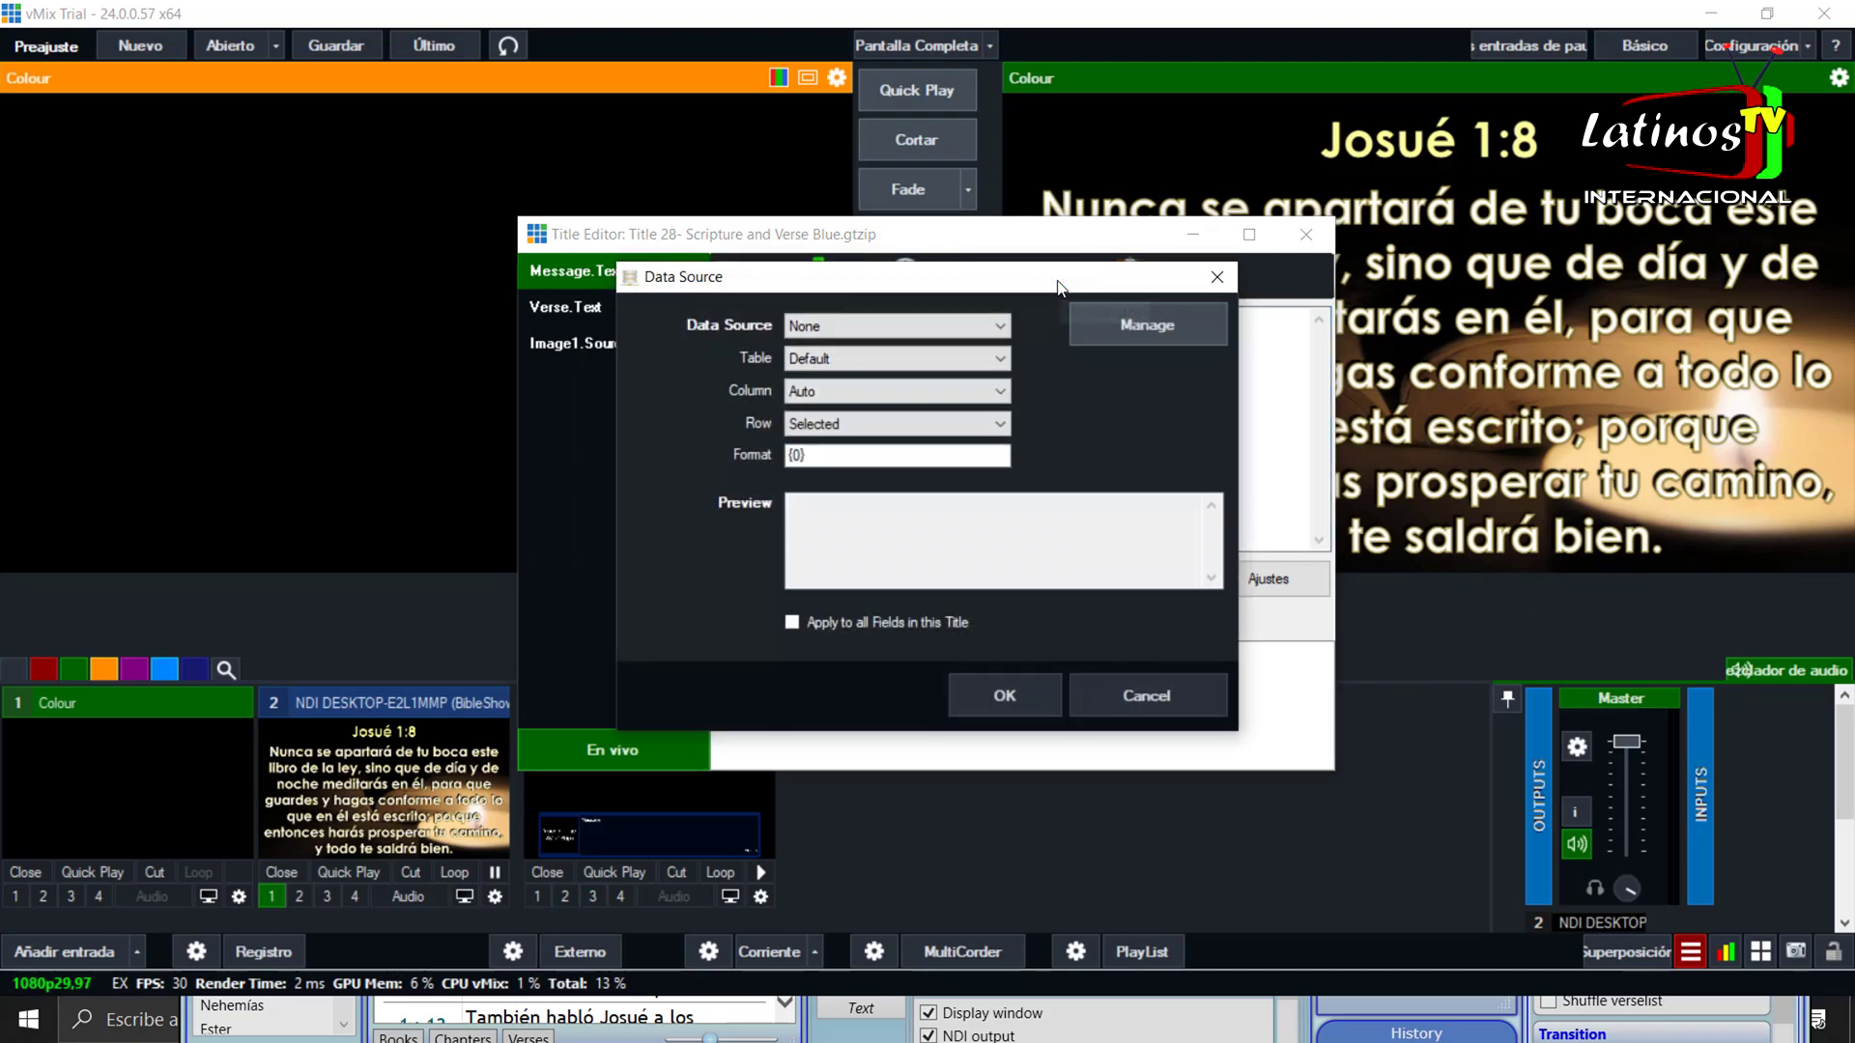
left_click(965, 325)
left_click(816, 363)
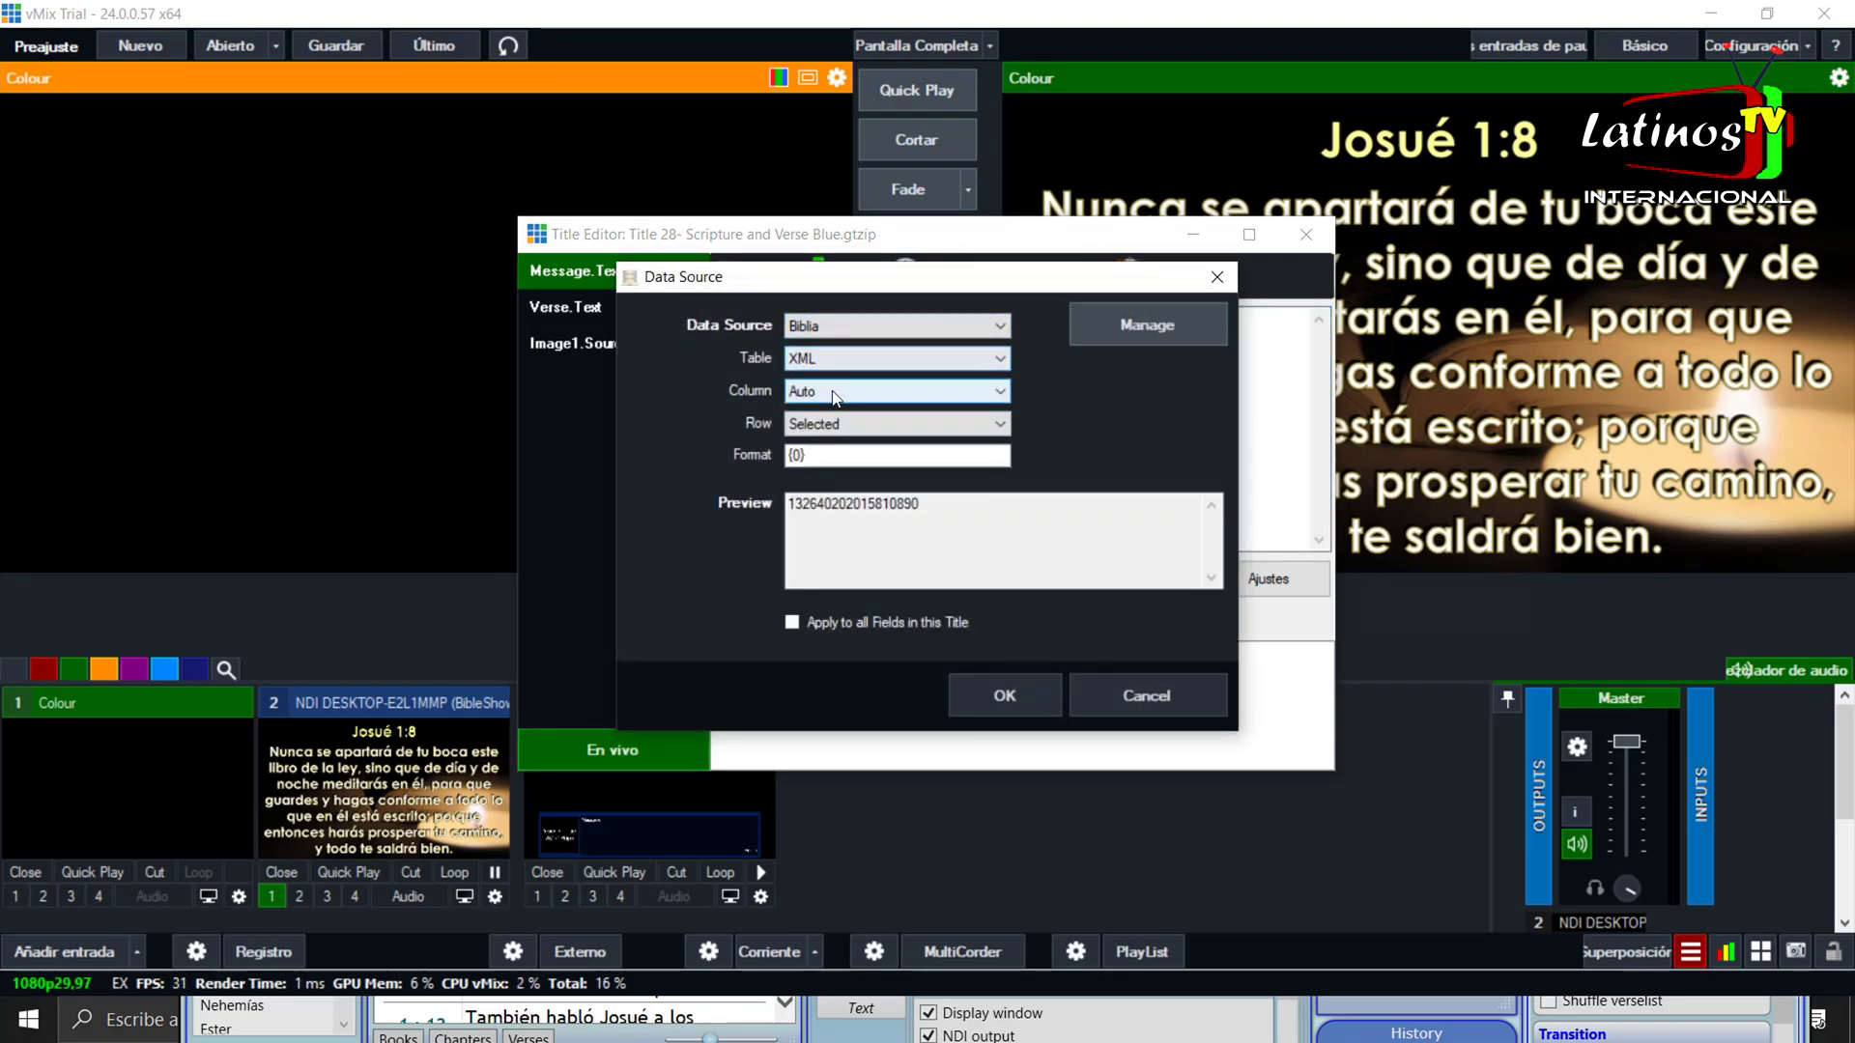
left_click(833, 391)
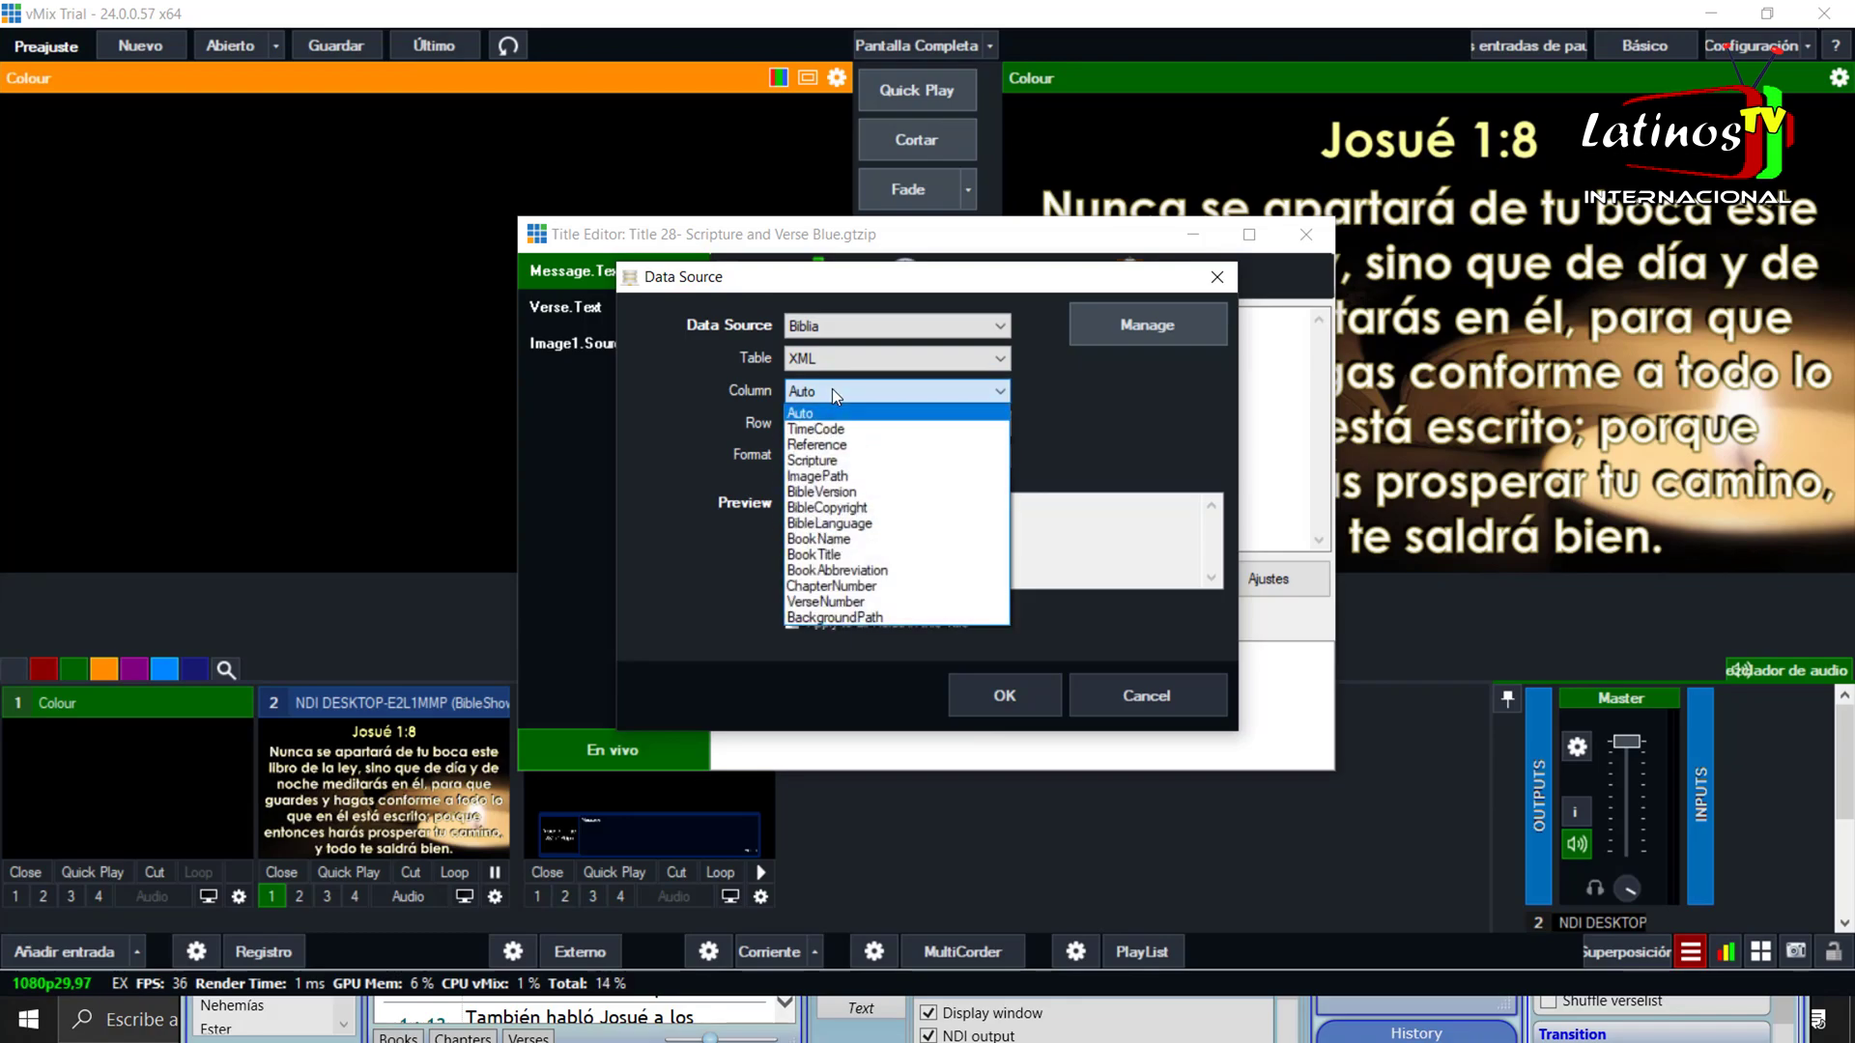
left_click(837, 460)
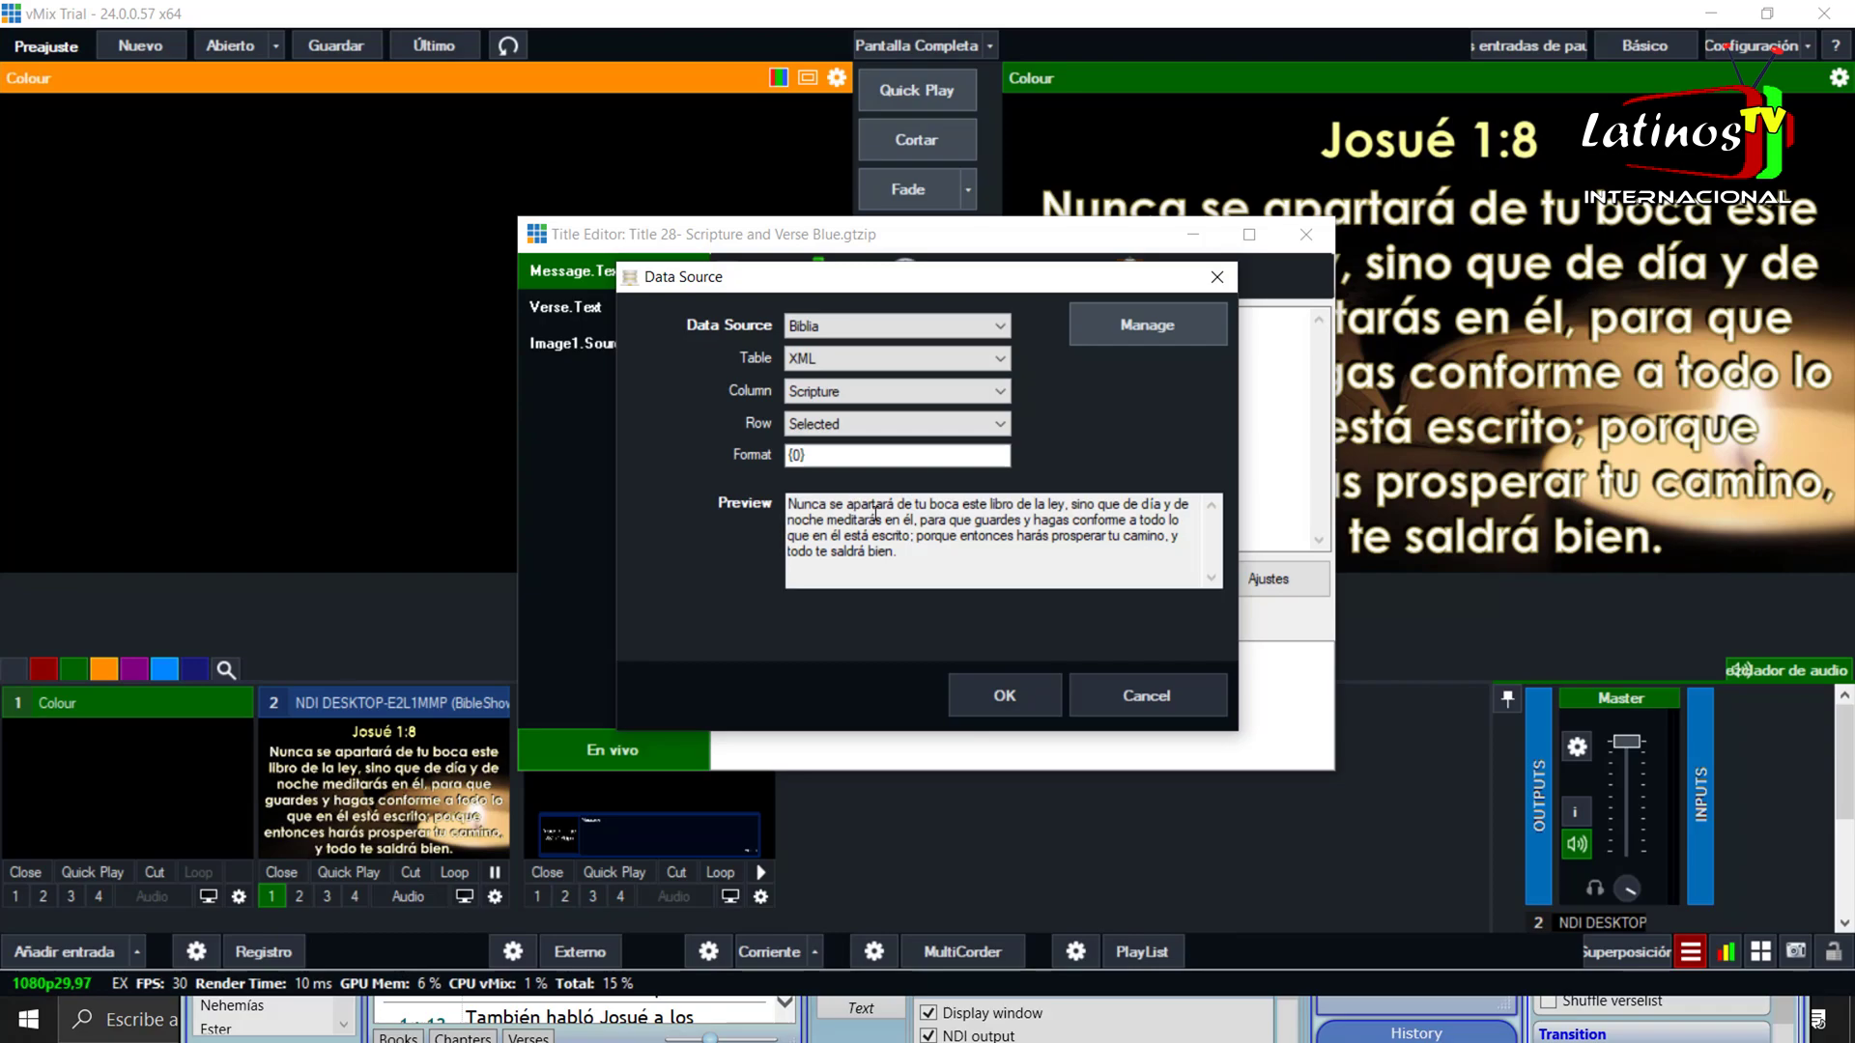
left_click(1020, 696)
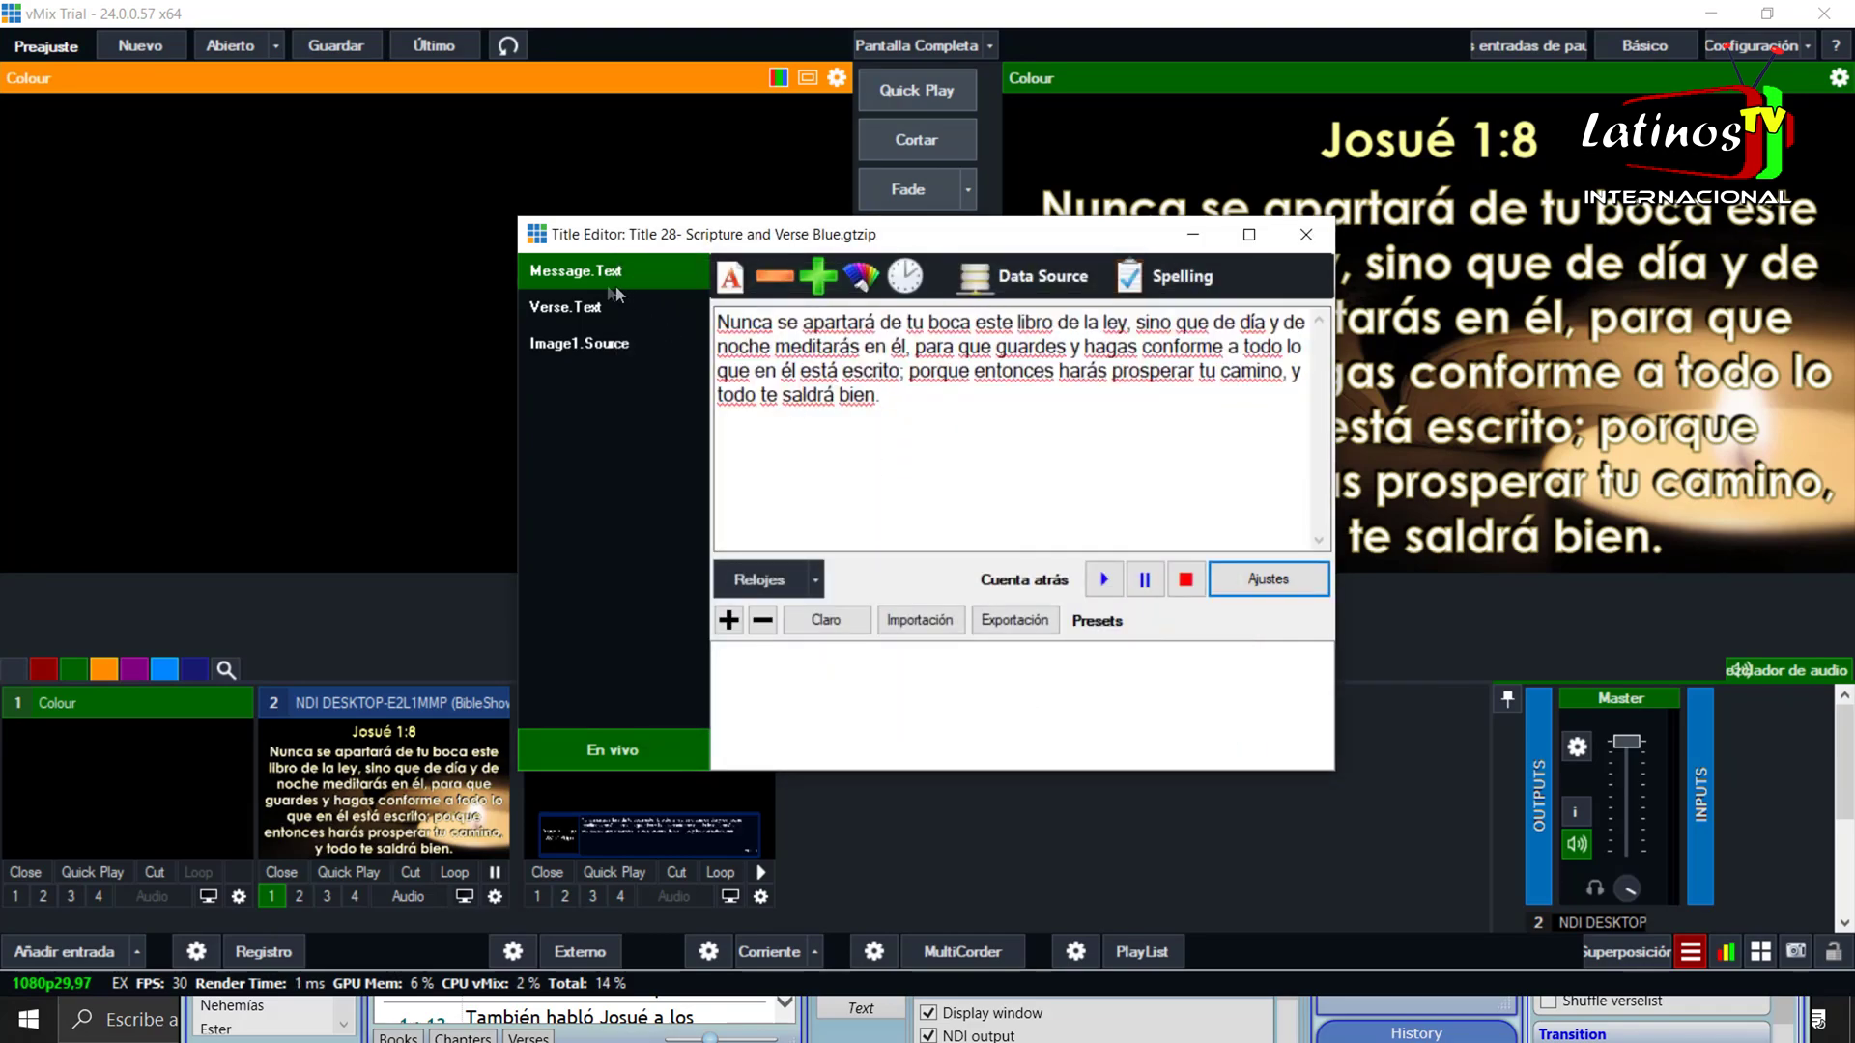
- Bind Verse.Text to the Biblia Reference column and close the Title Editor
left_click(578, 309)
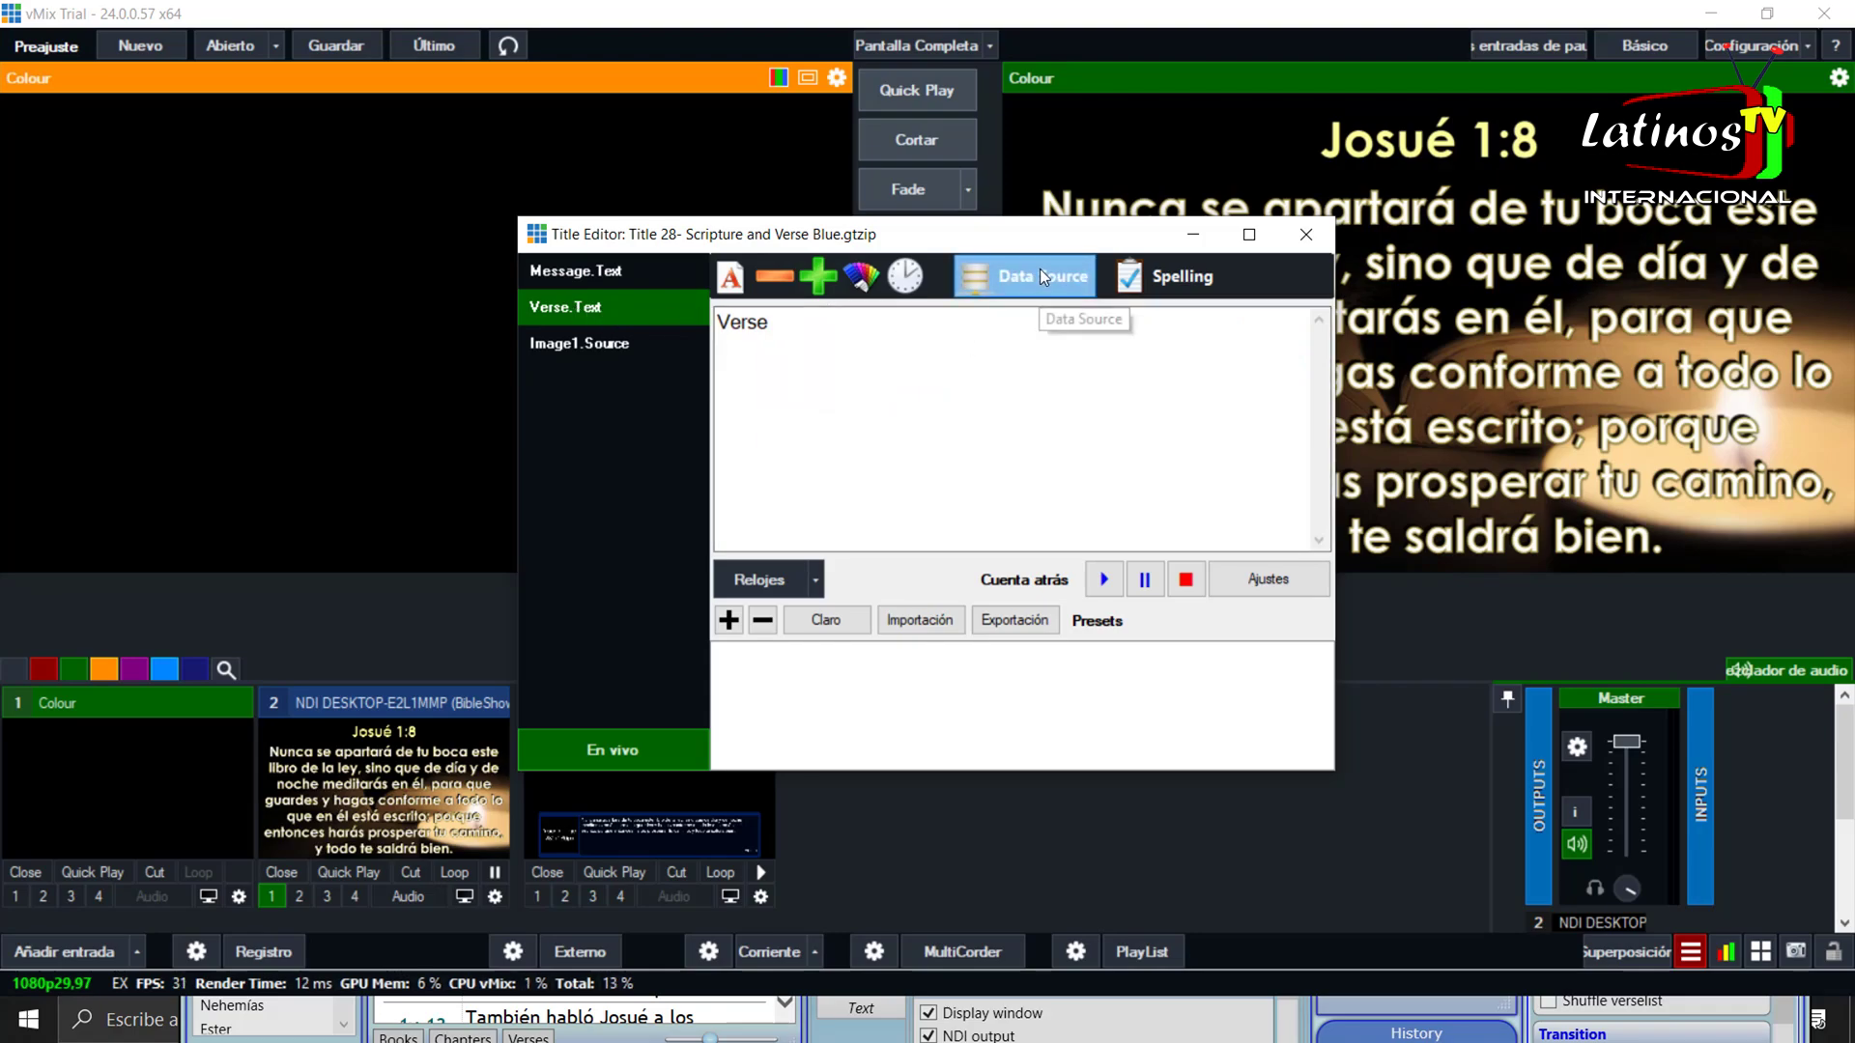
left_click(1063, 285)
left_click(909, 326)
left_click(869, 345)
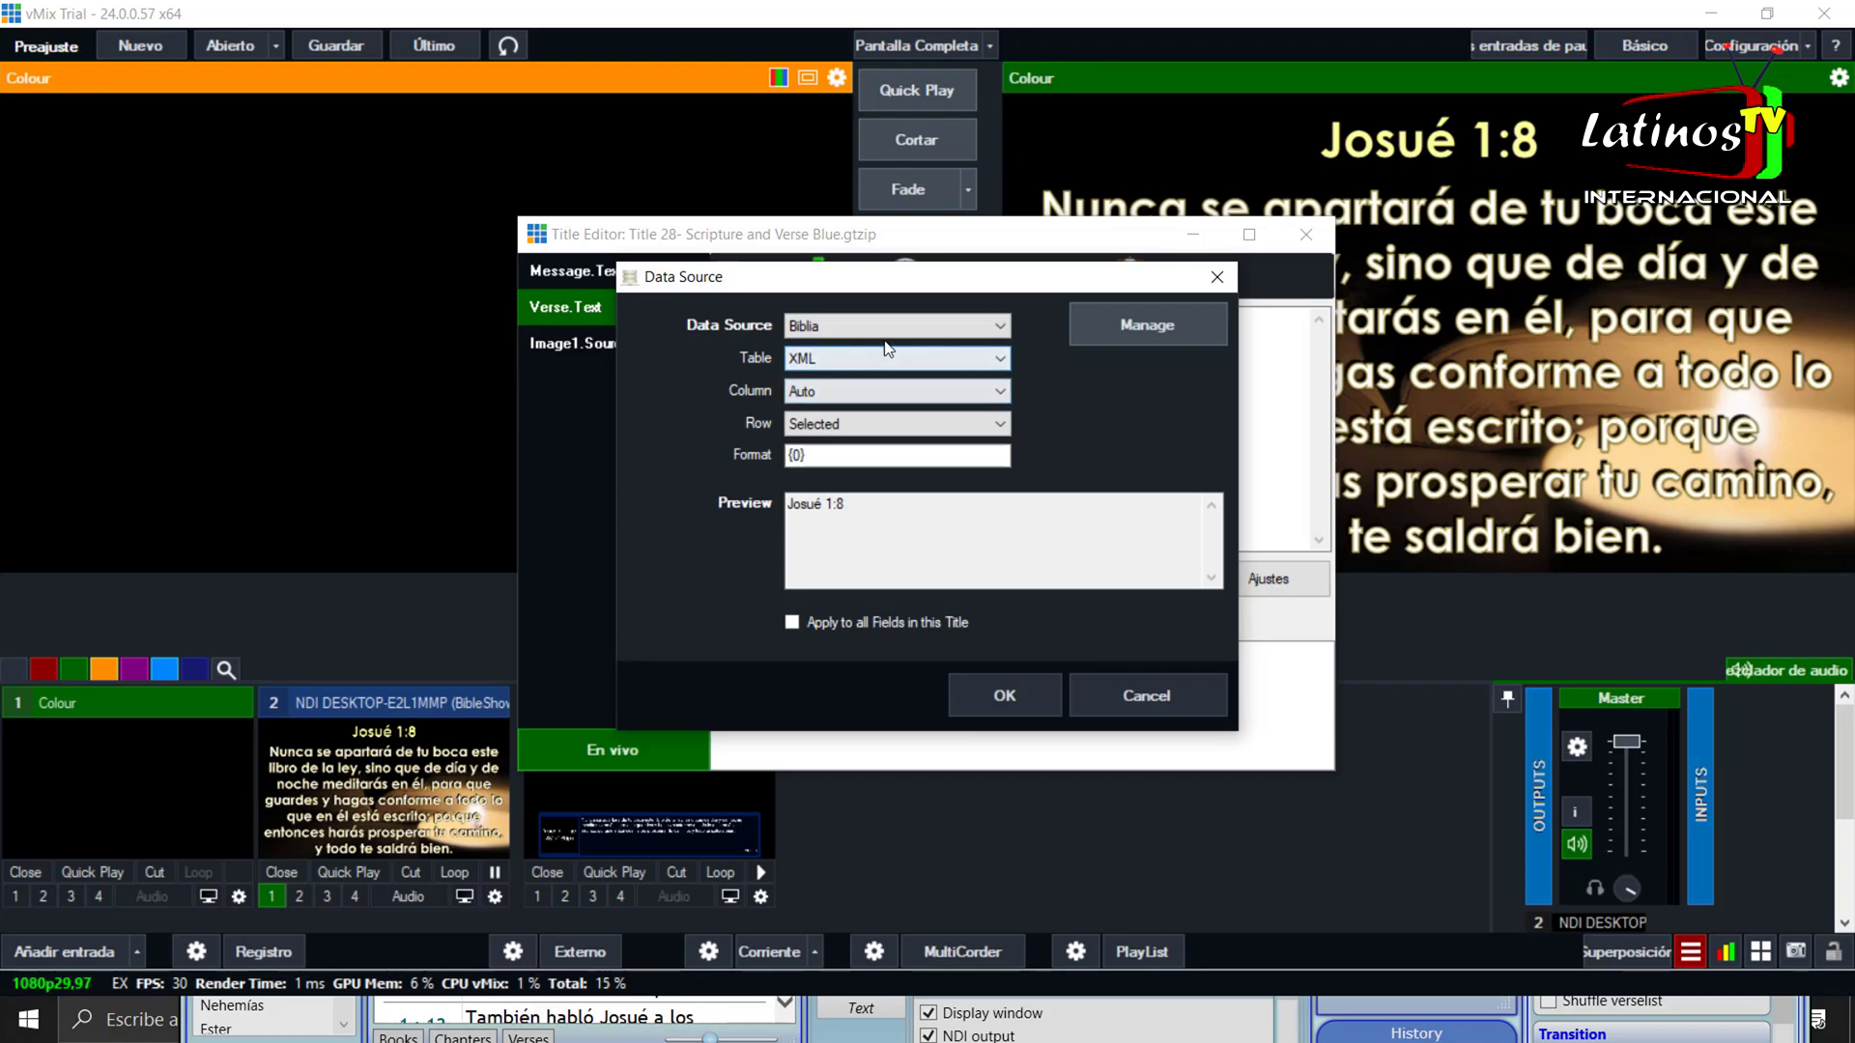
left_click(820, 392)
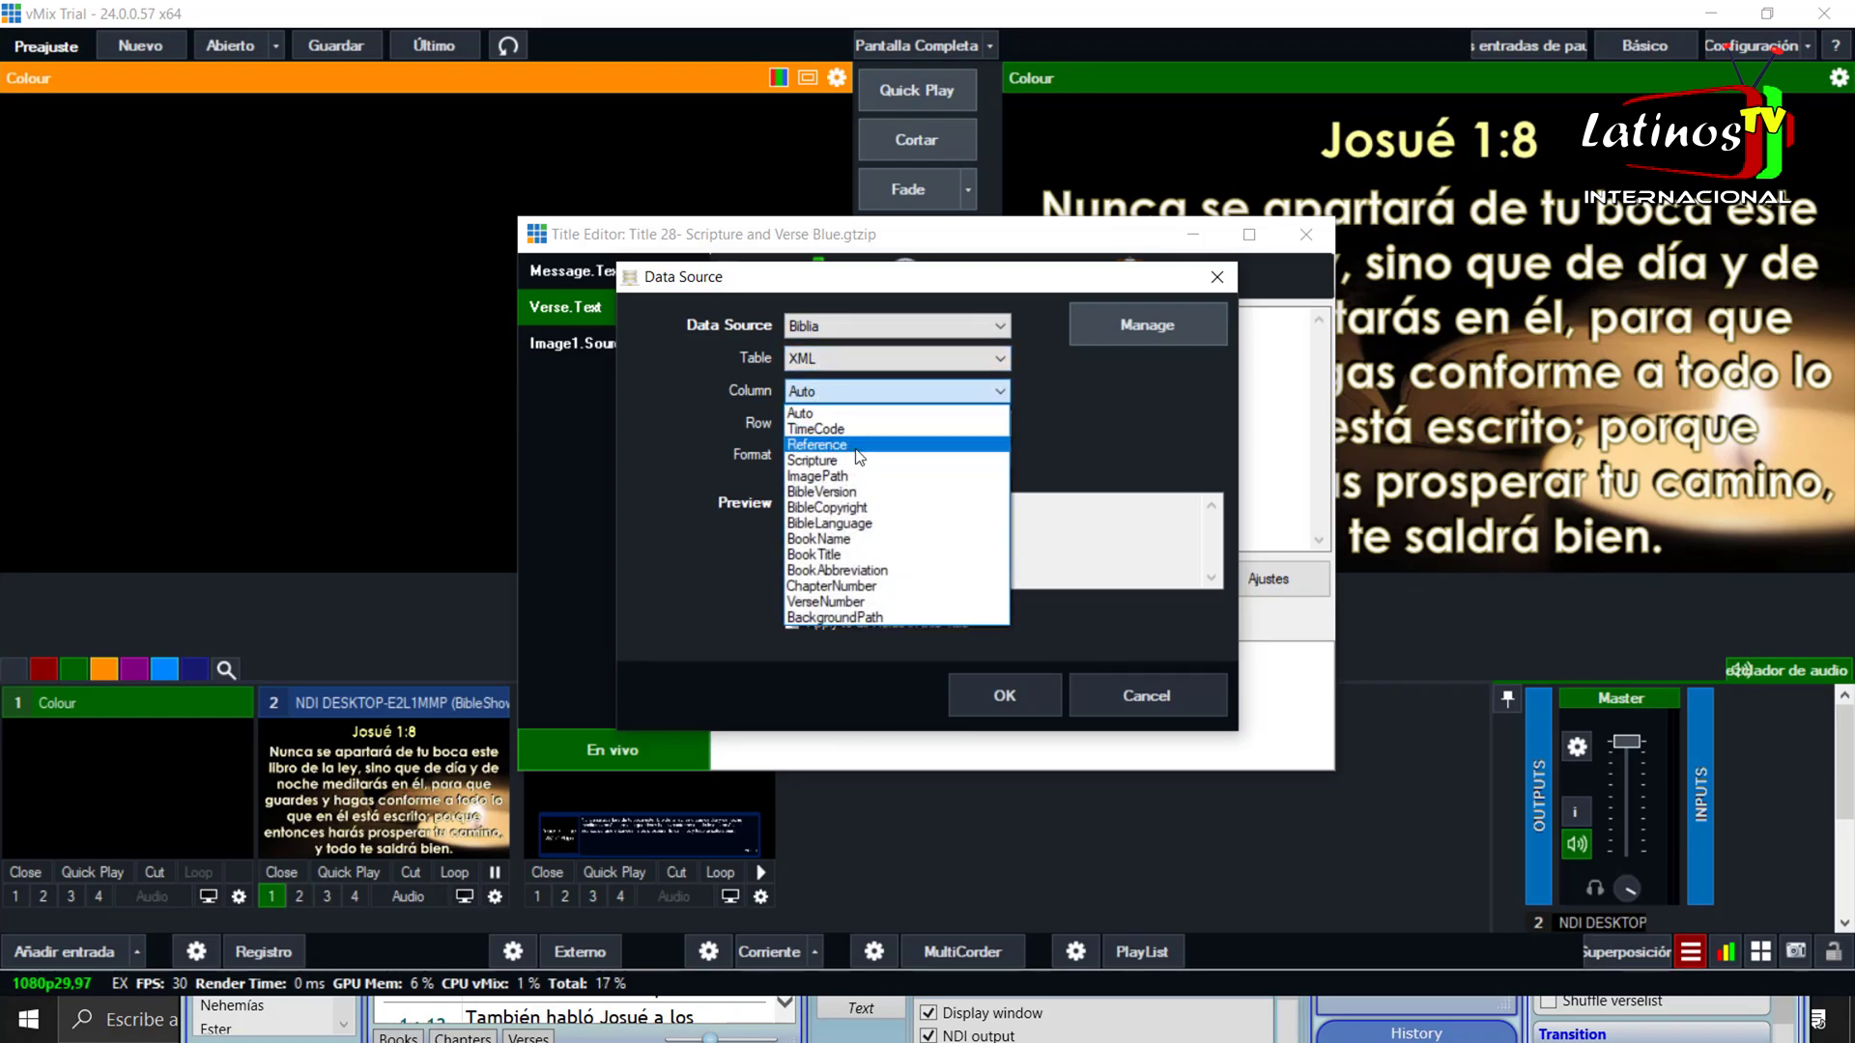
left_click(857, 450)
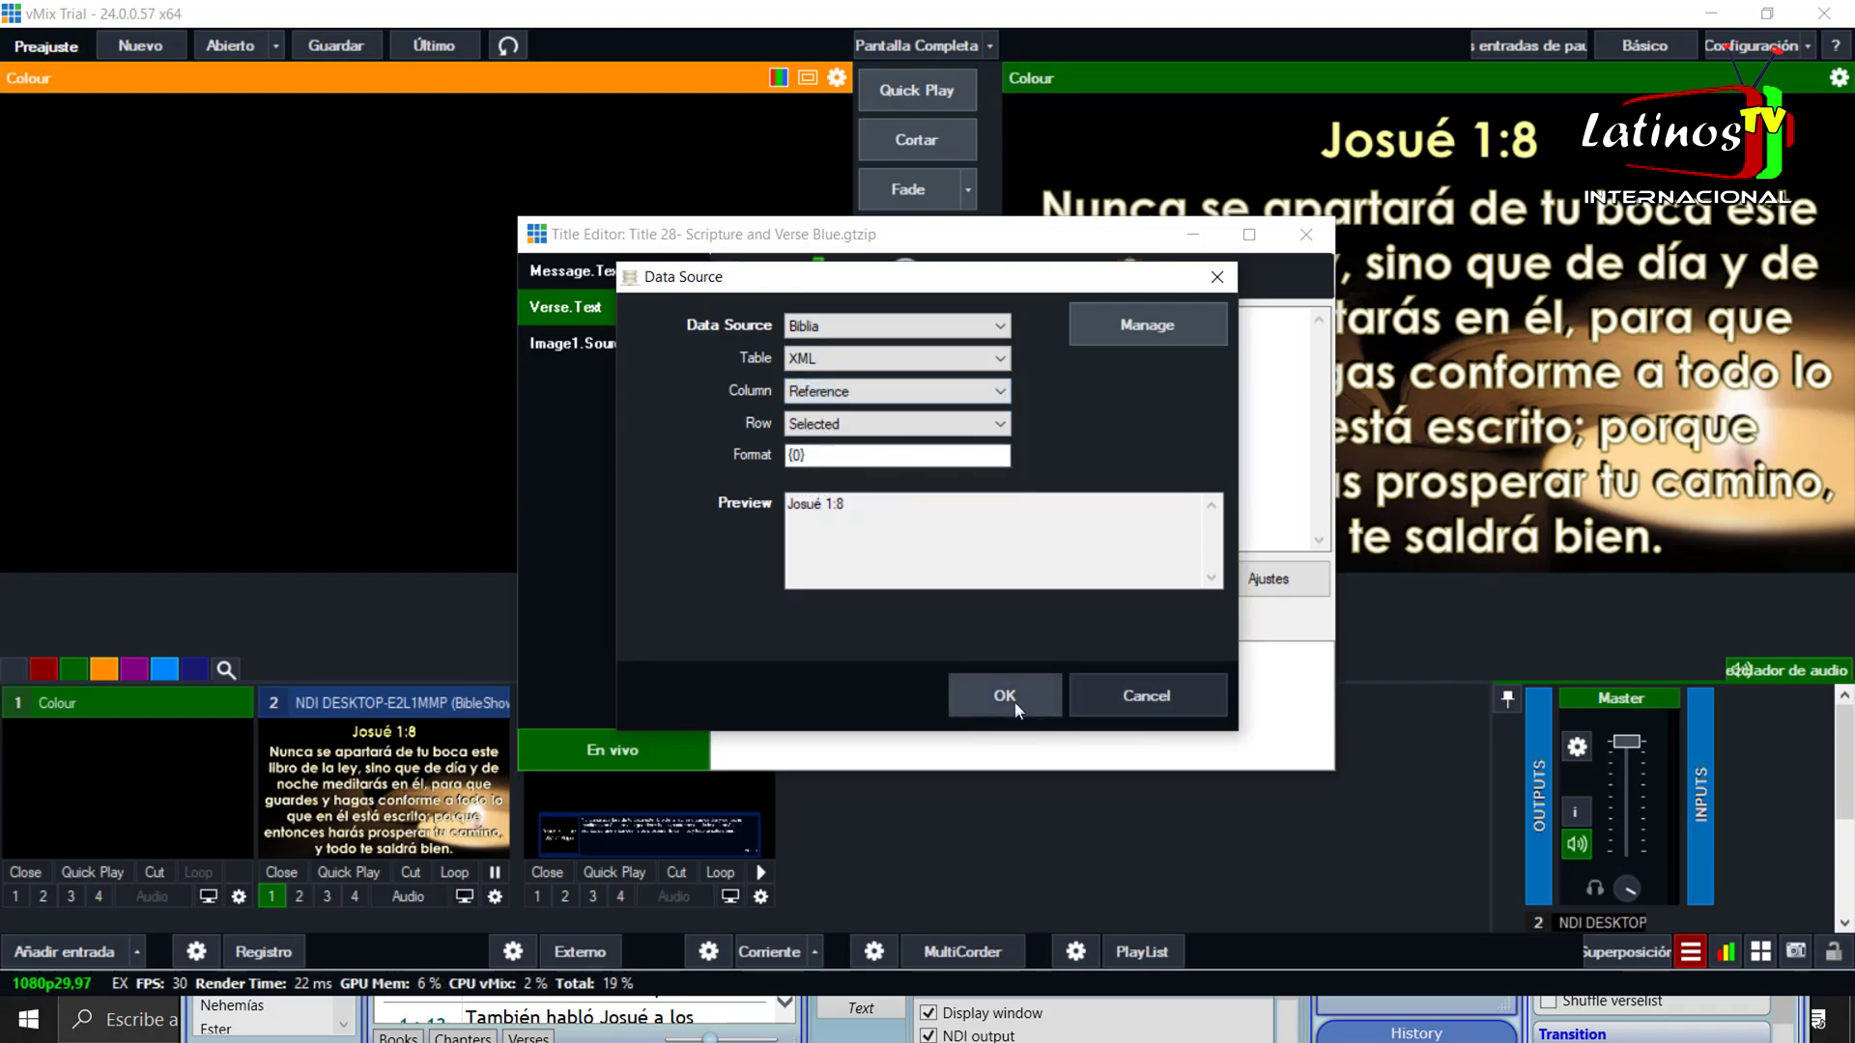
left_click(1015, 699)
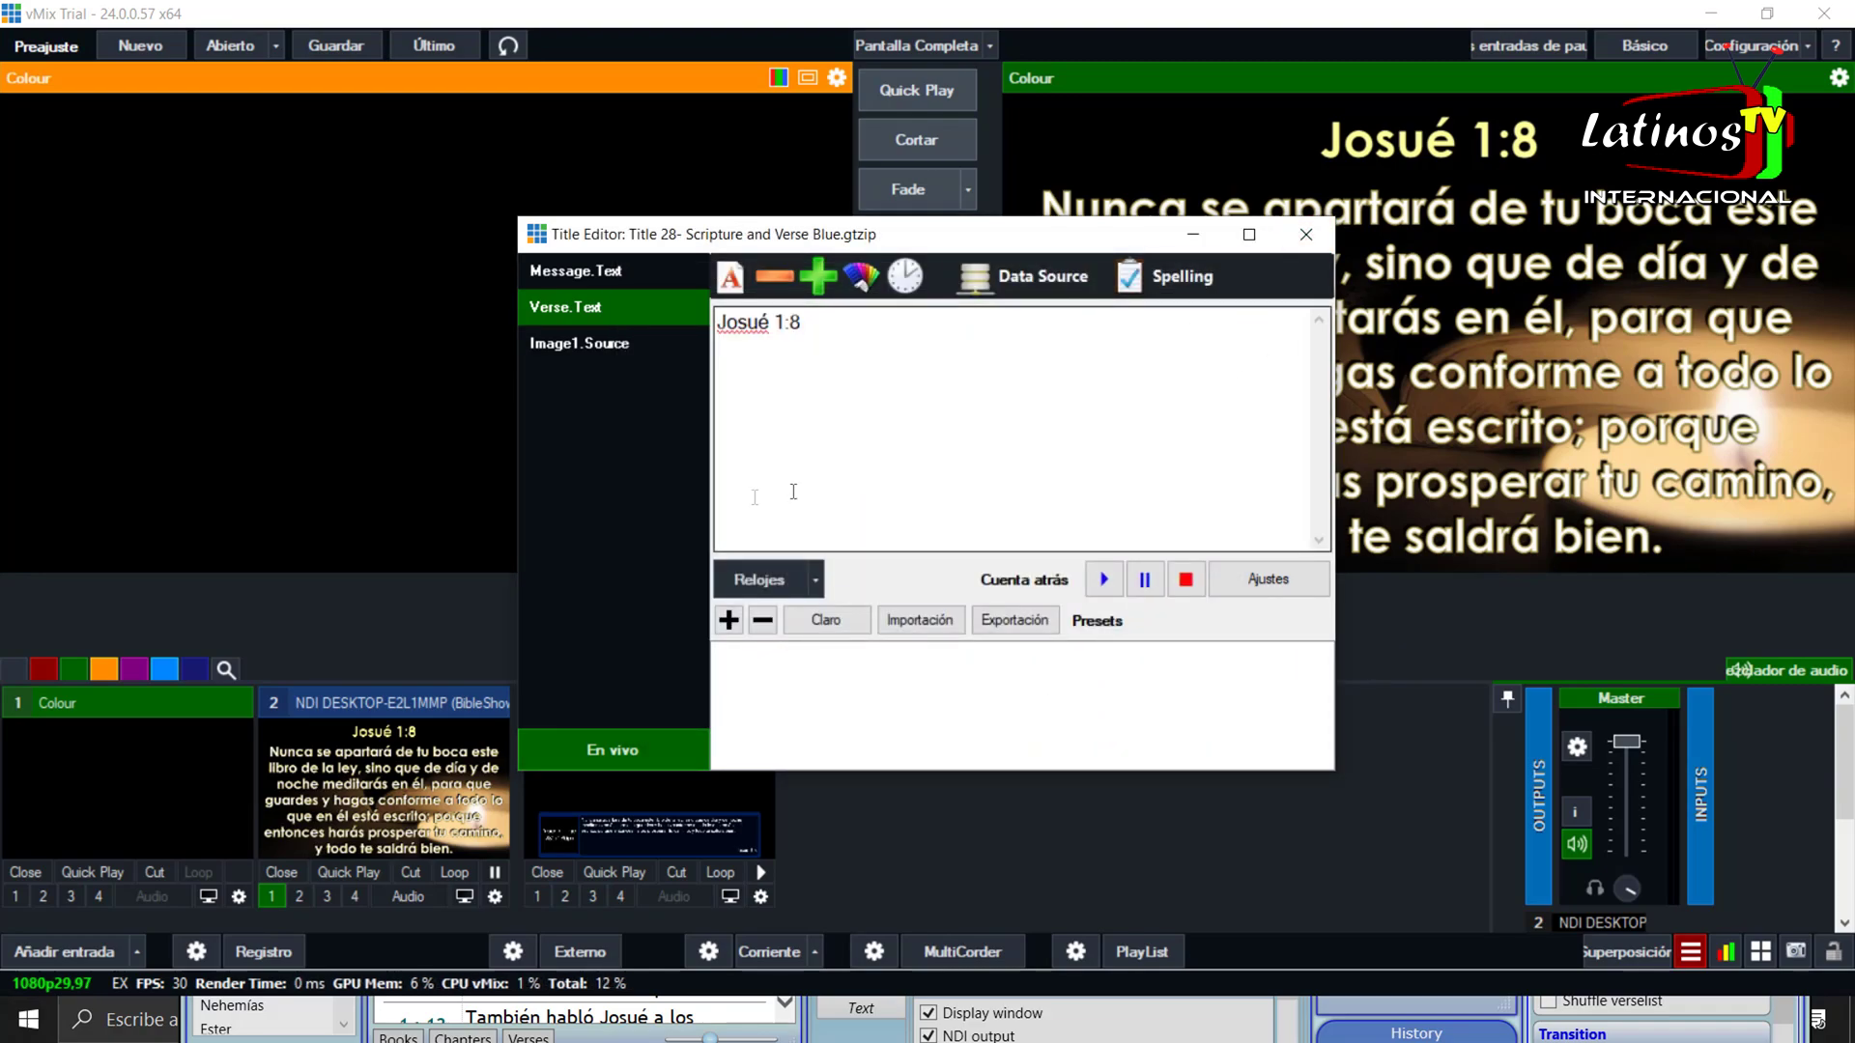
left_click(603, 346)
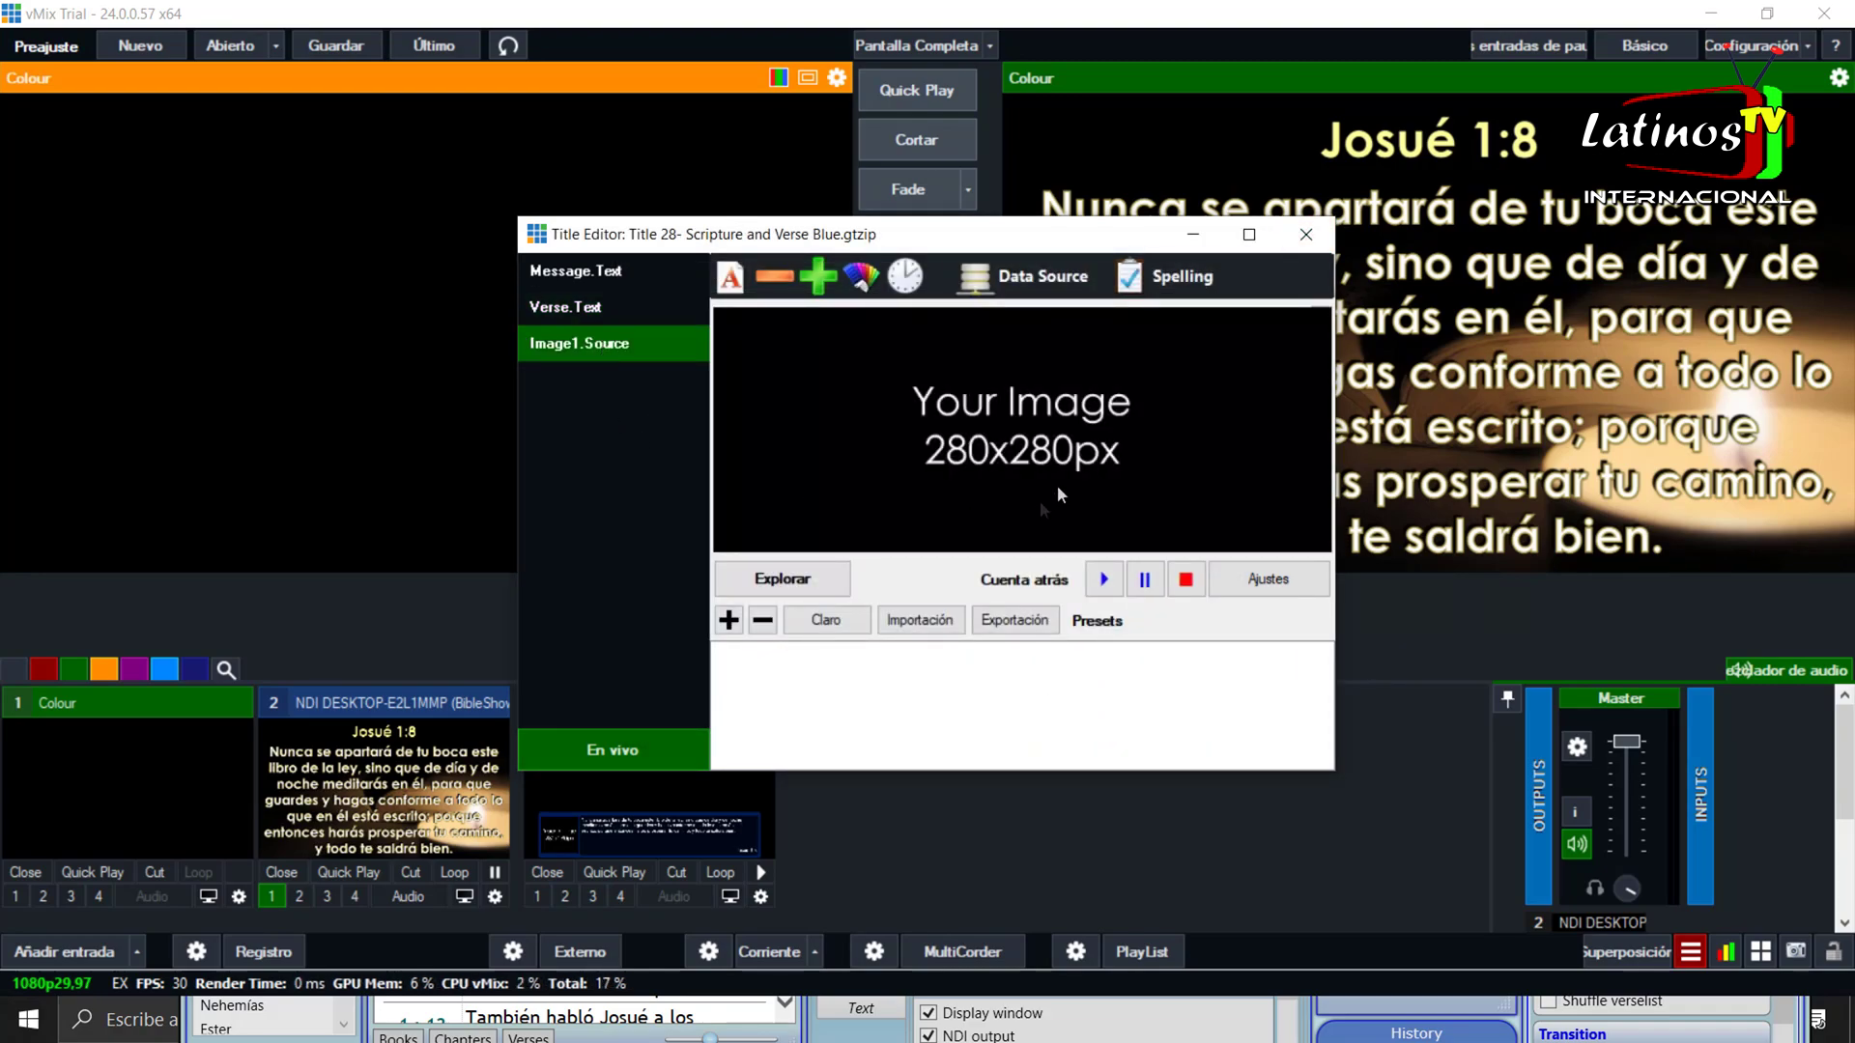
left_click(1305, 234)
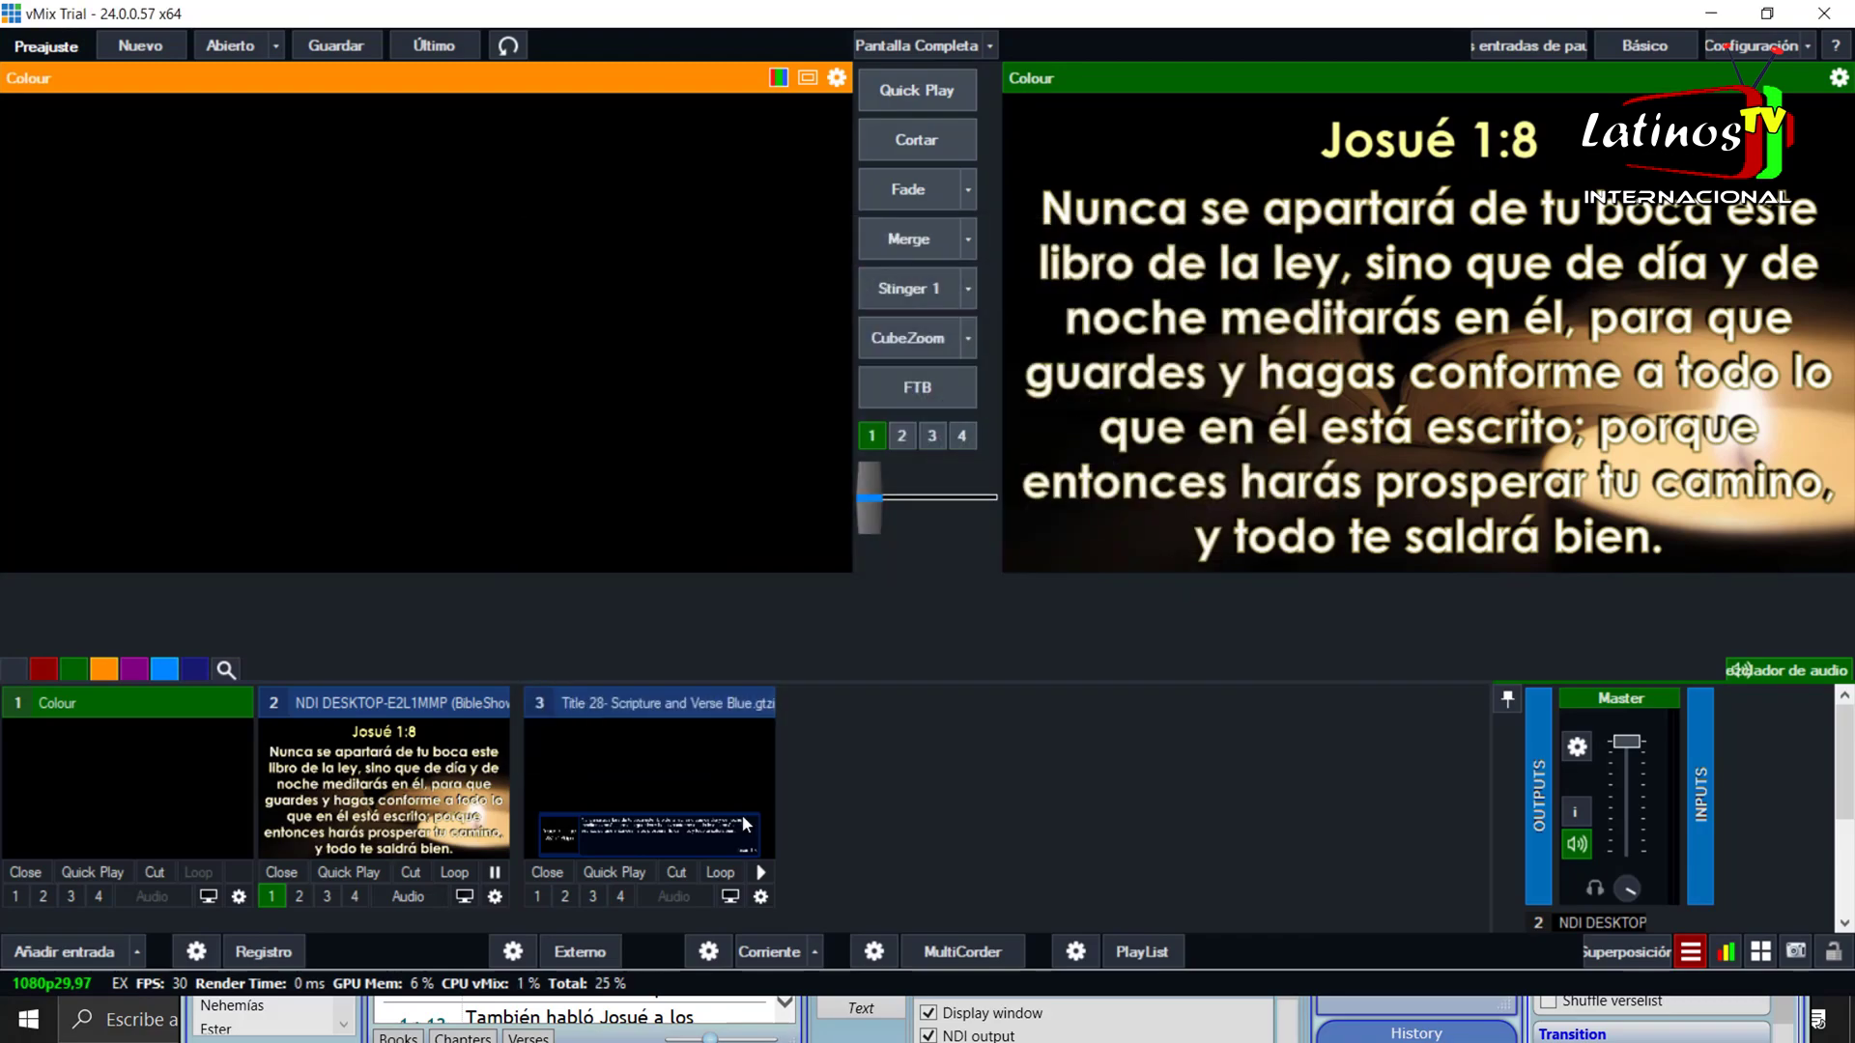
- Cut Title 28 to output, turn off overlay 1, and preview the BibleShow NDI input
left_click(605, 779)
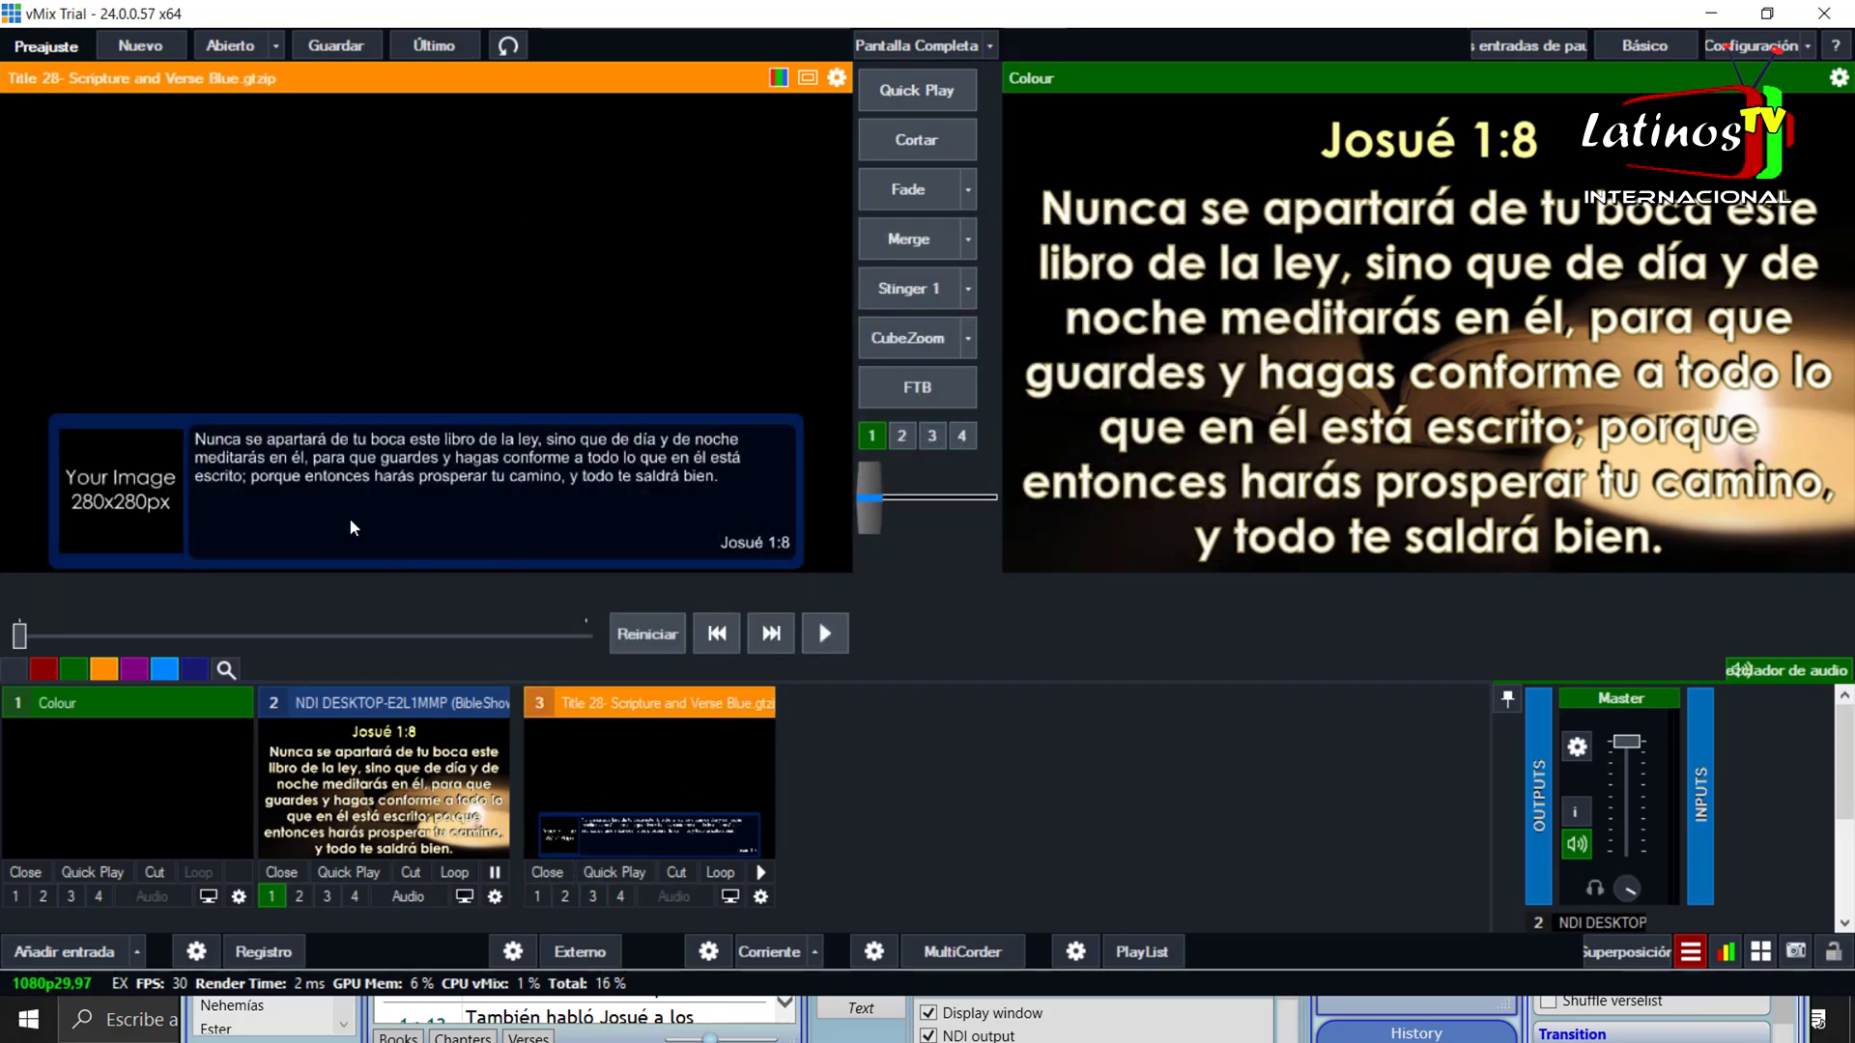
left_click(933, 147)
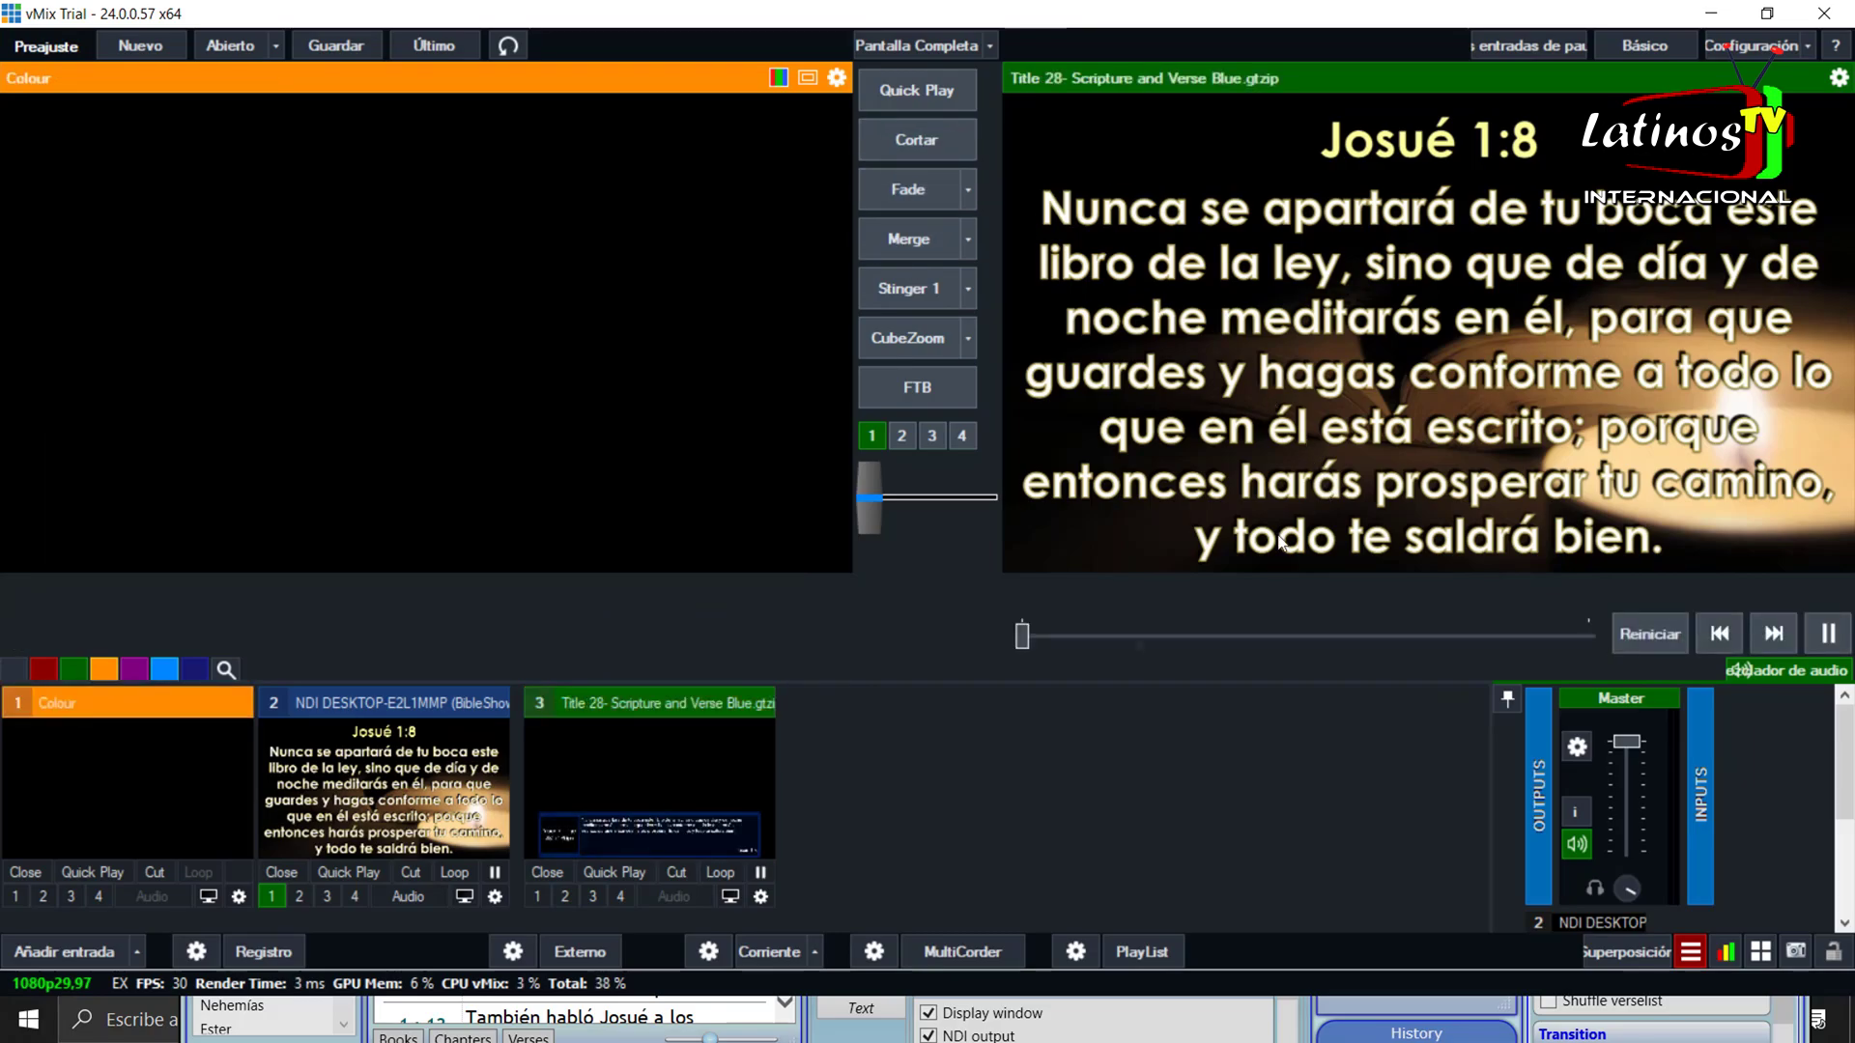
left_click(272, 895)
left_click(343, 801)
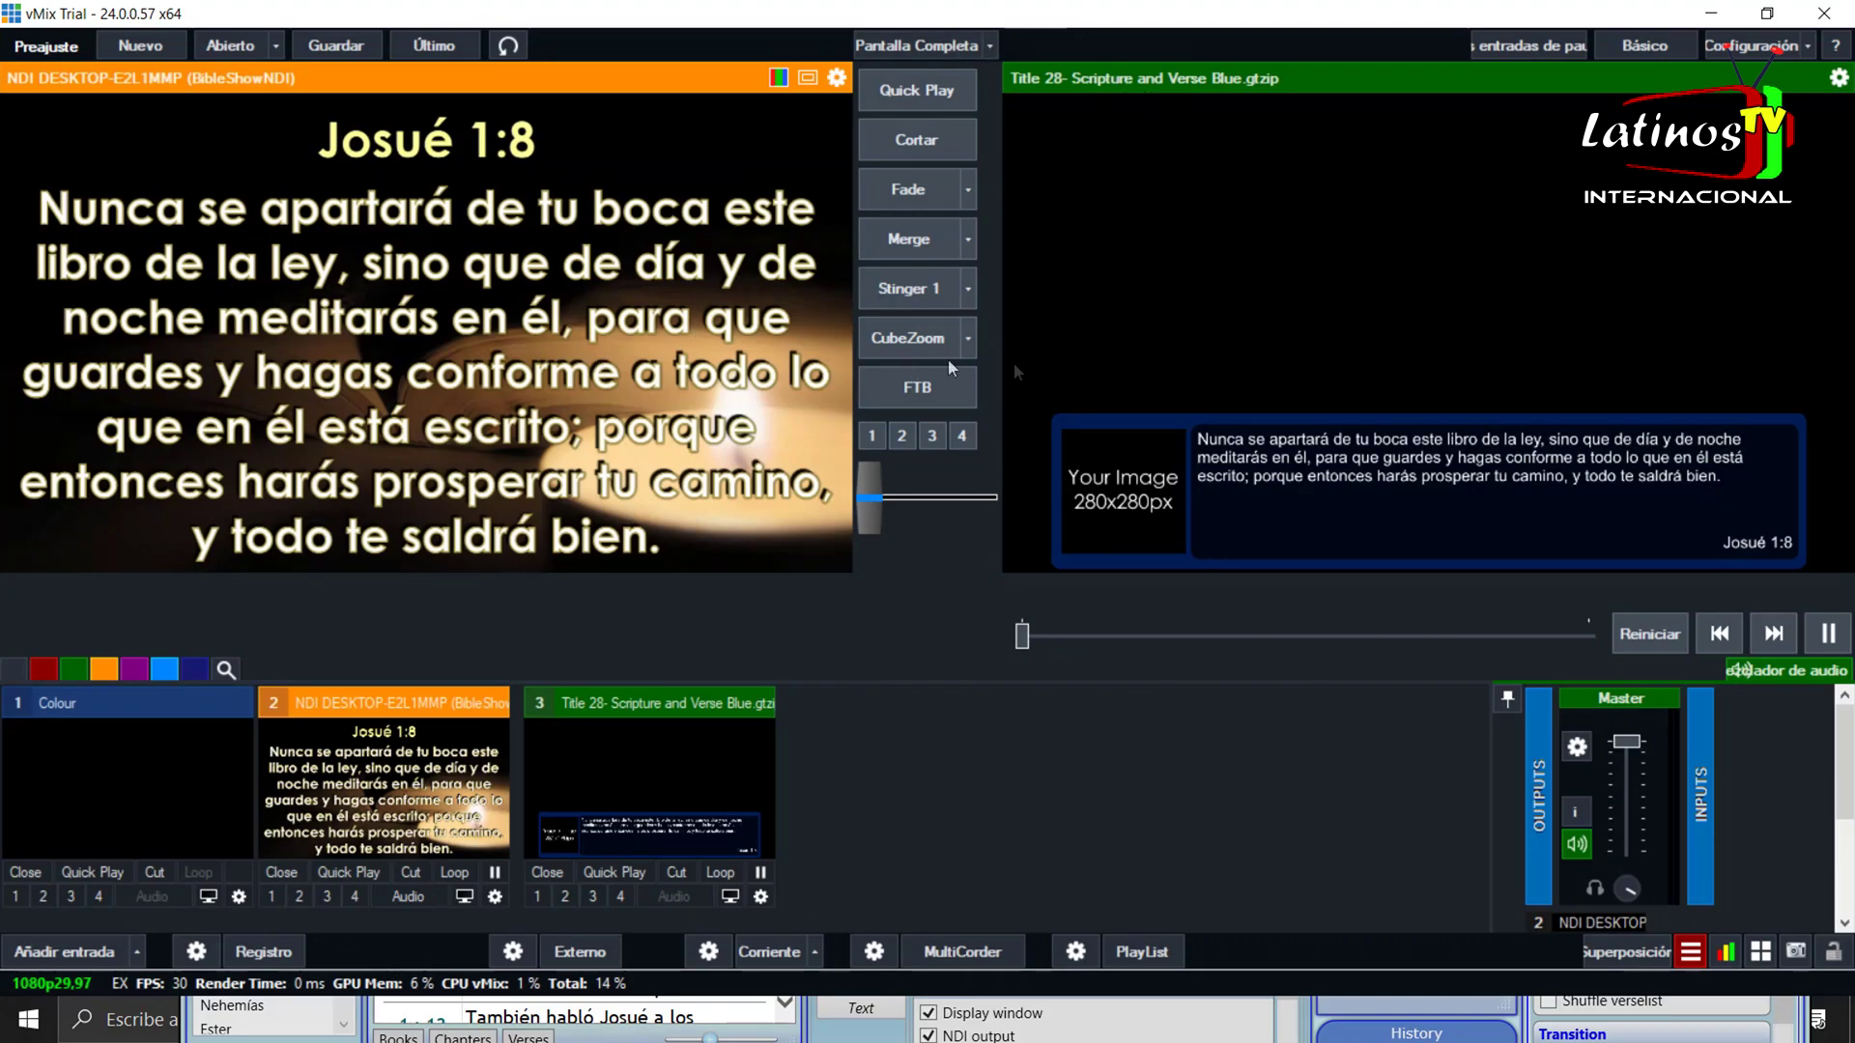
left_click(1130, 1034)
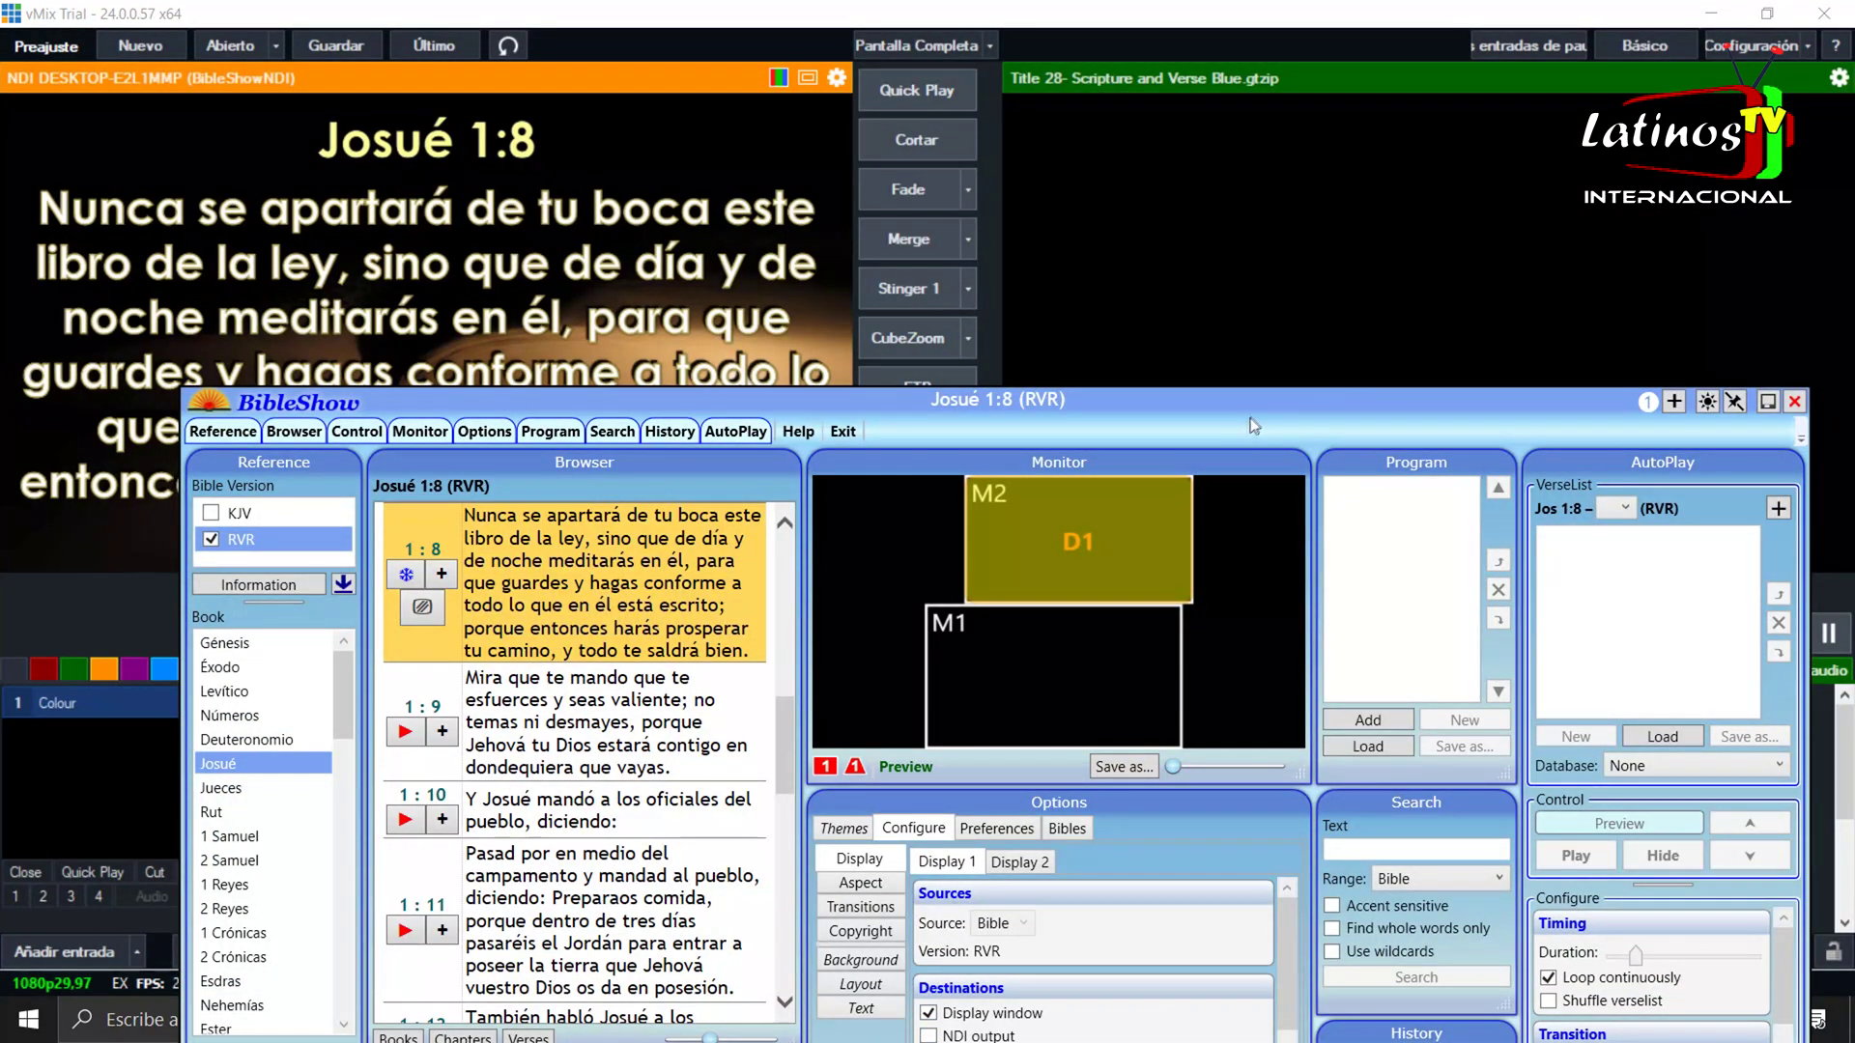
- Make Josué 1:9 the current verse so the vMix title updates to it
left_click_drag(1254, 432, 1245, 664)
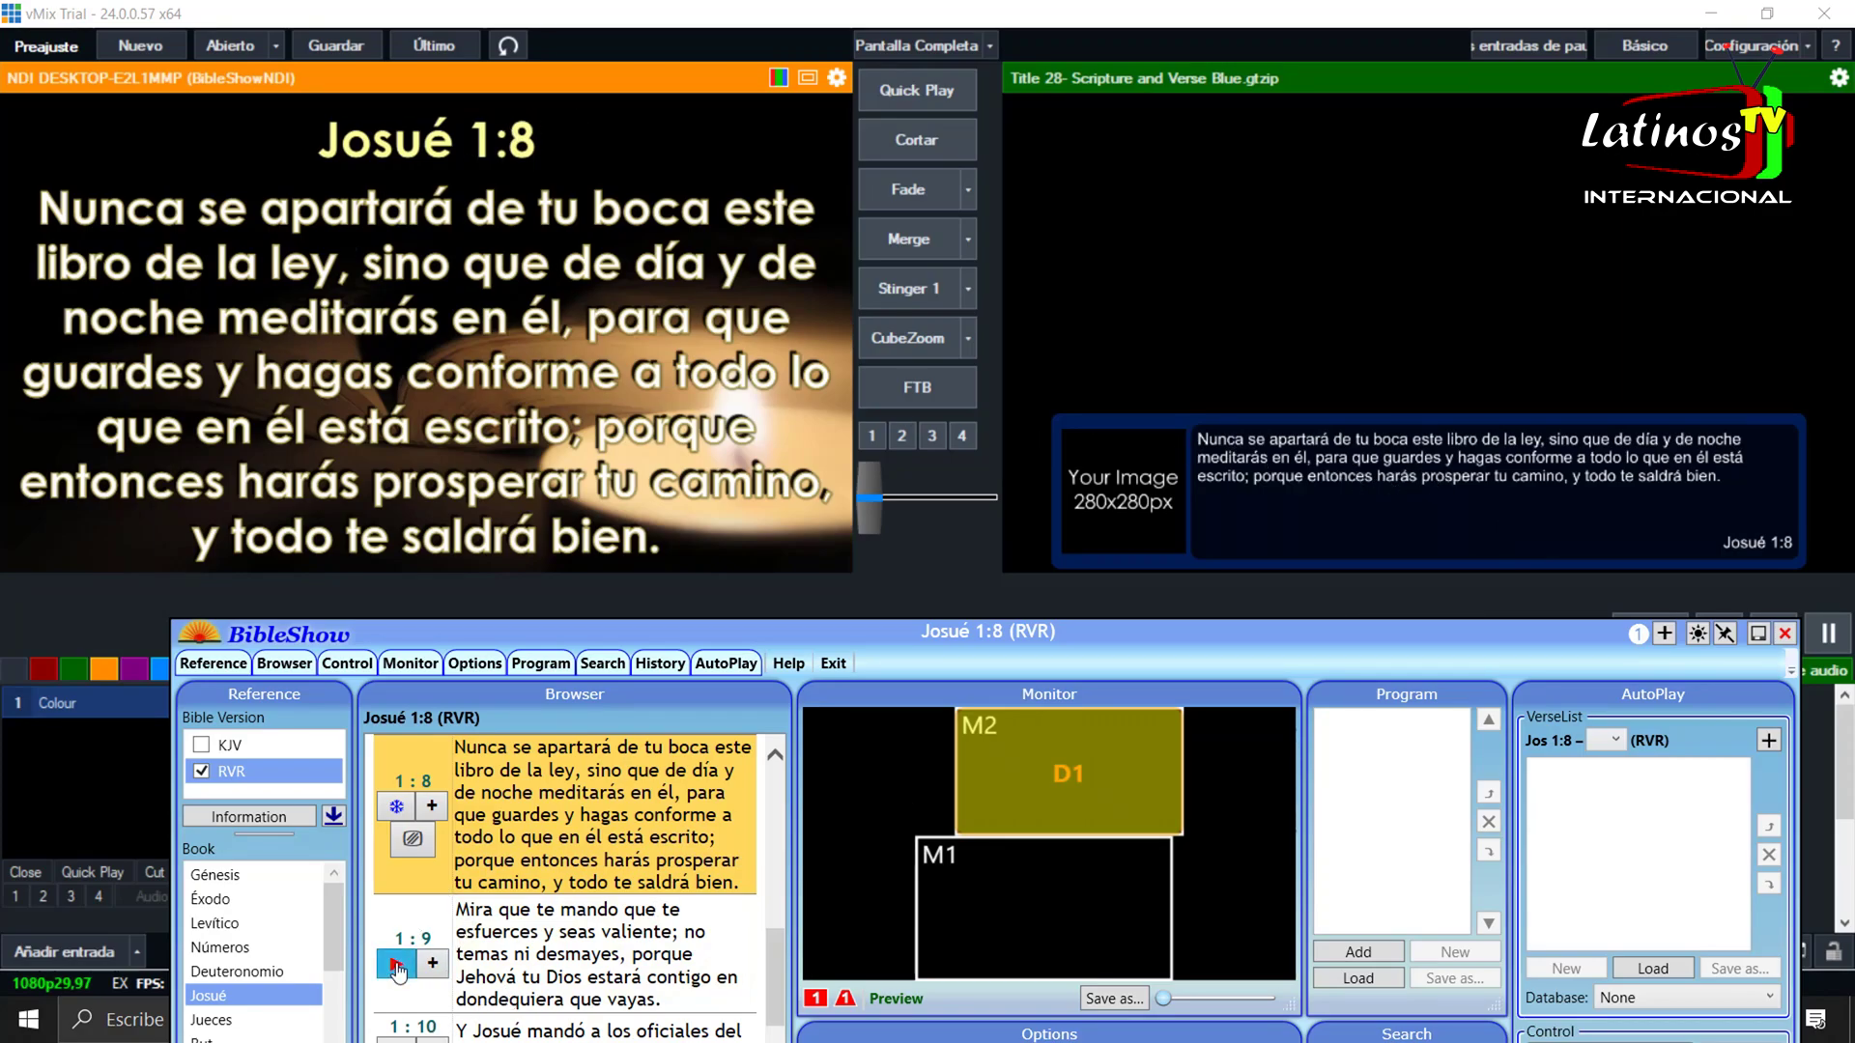
left_click(396, 965)
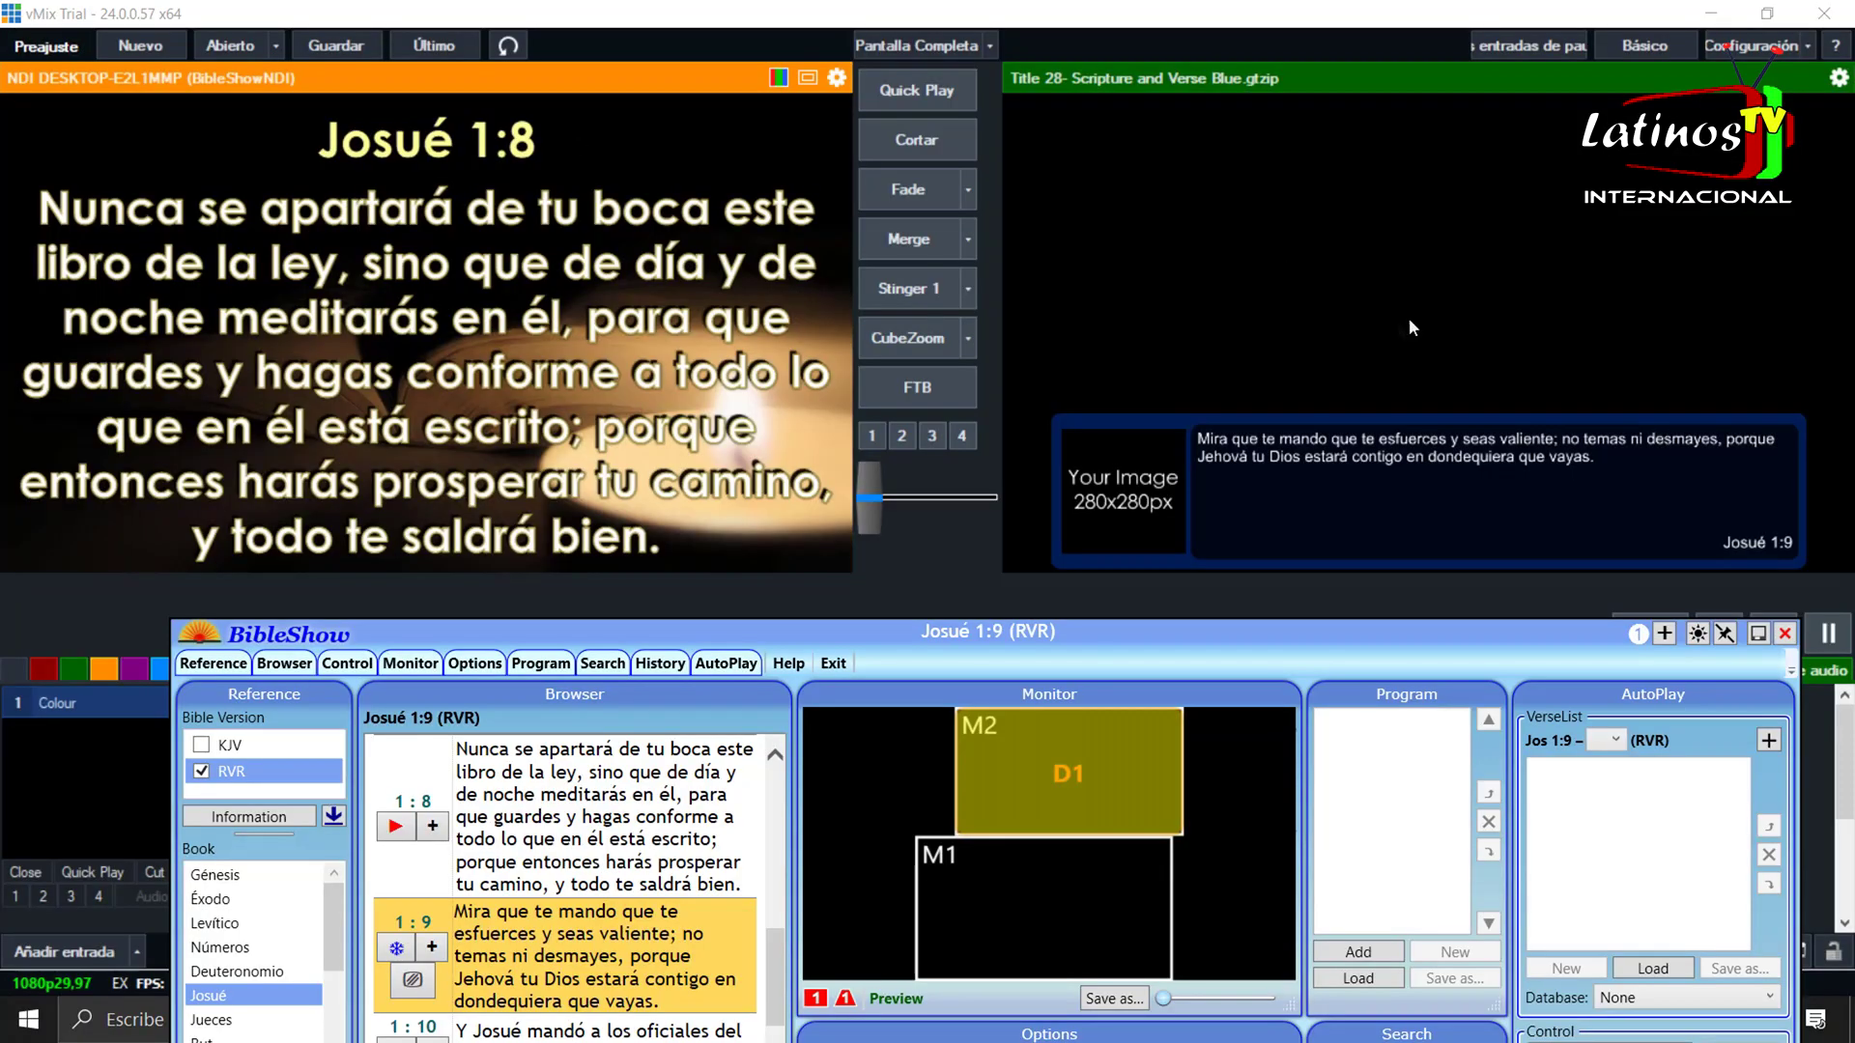
left_click_drag(1332, 639, 1260, 130)
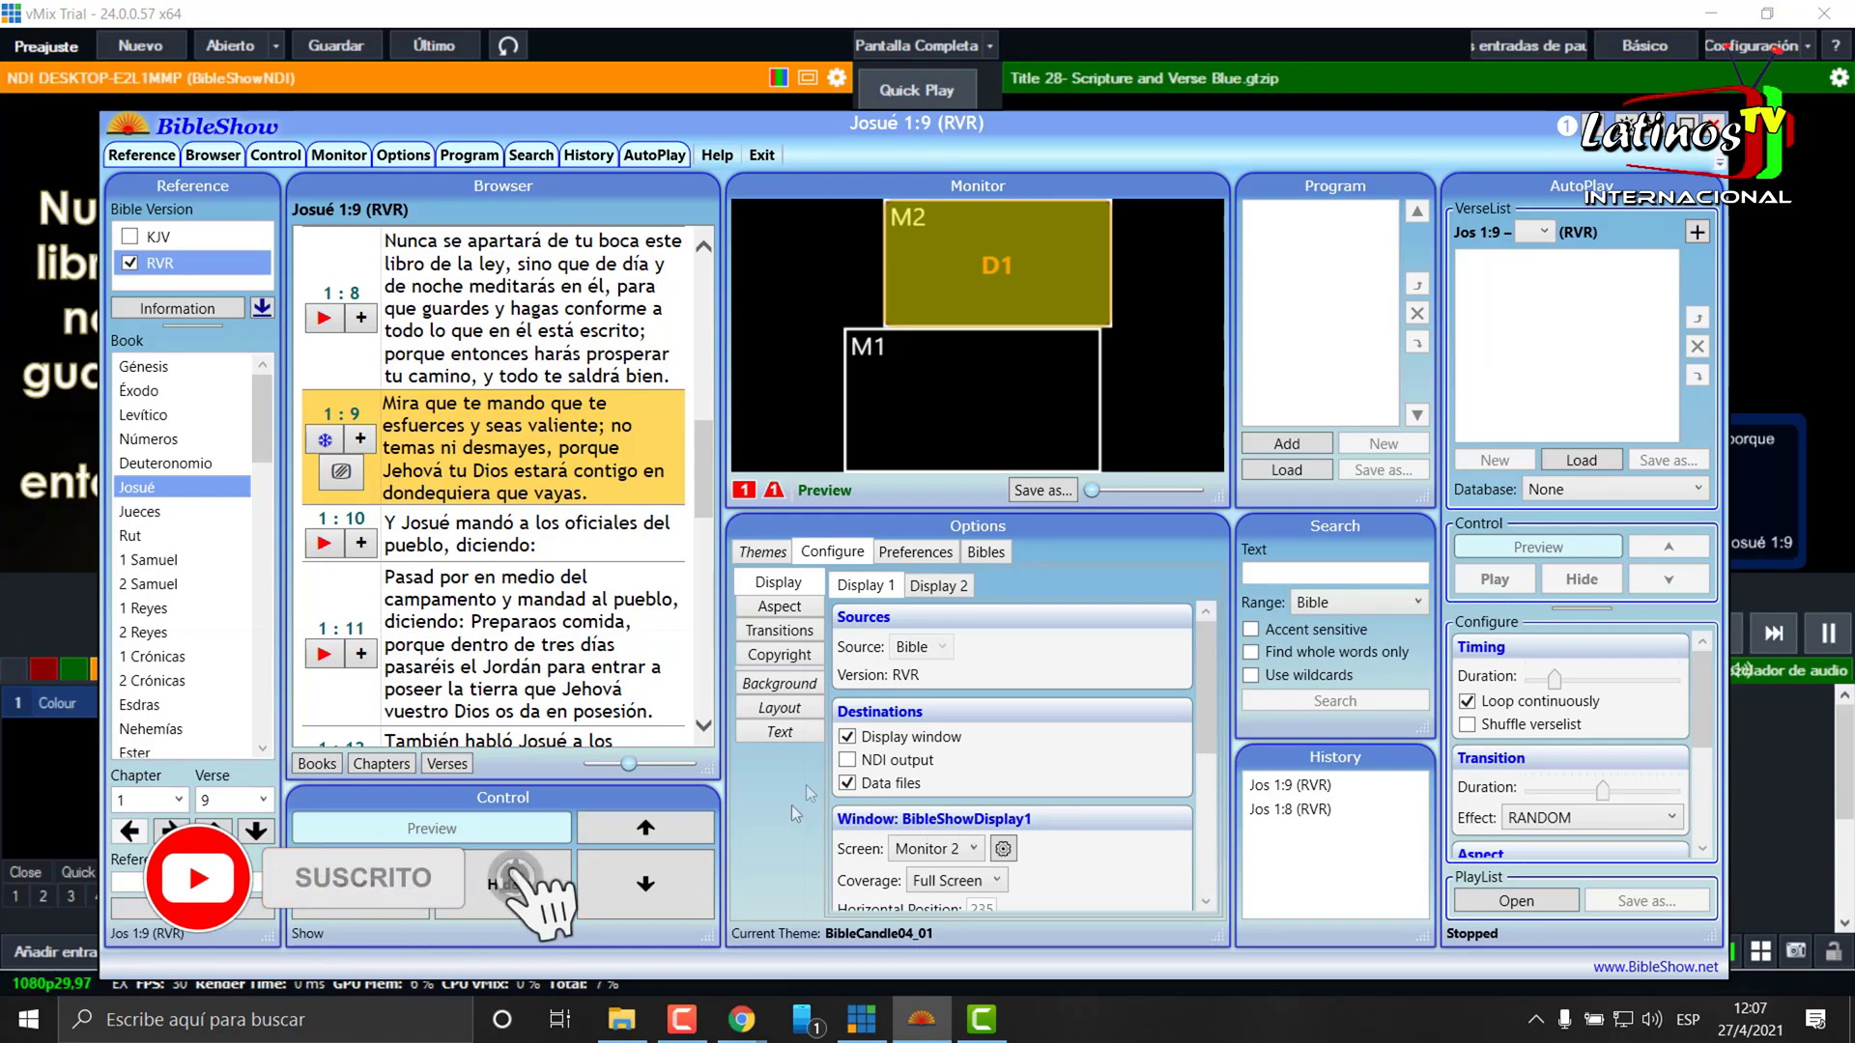
- Tick NDI output under Destinations in BibleShow's Display configuration
left_click(847, 759)
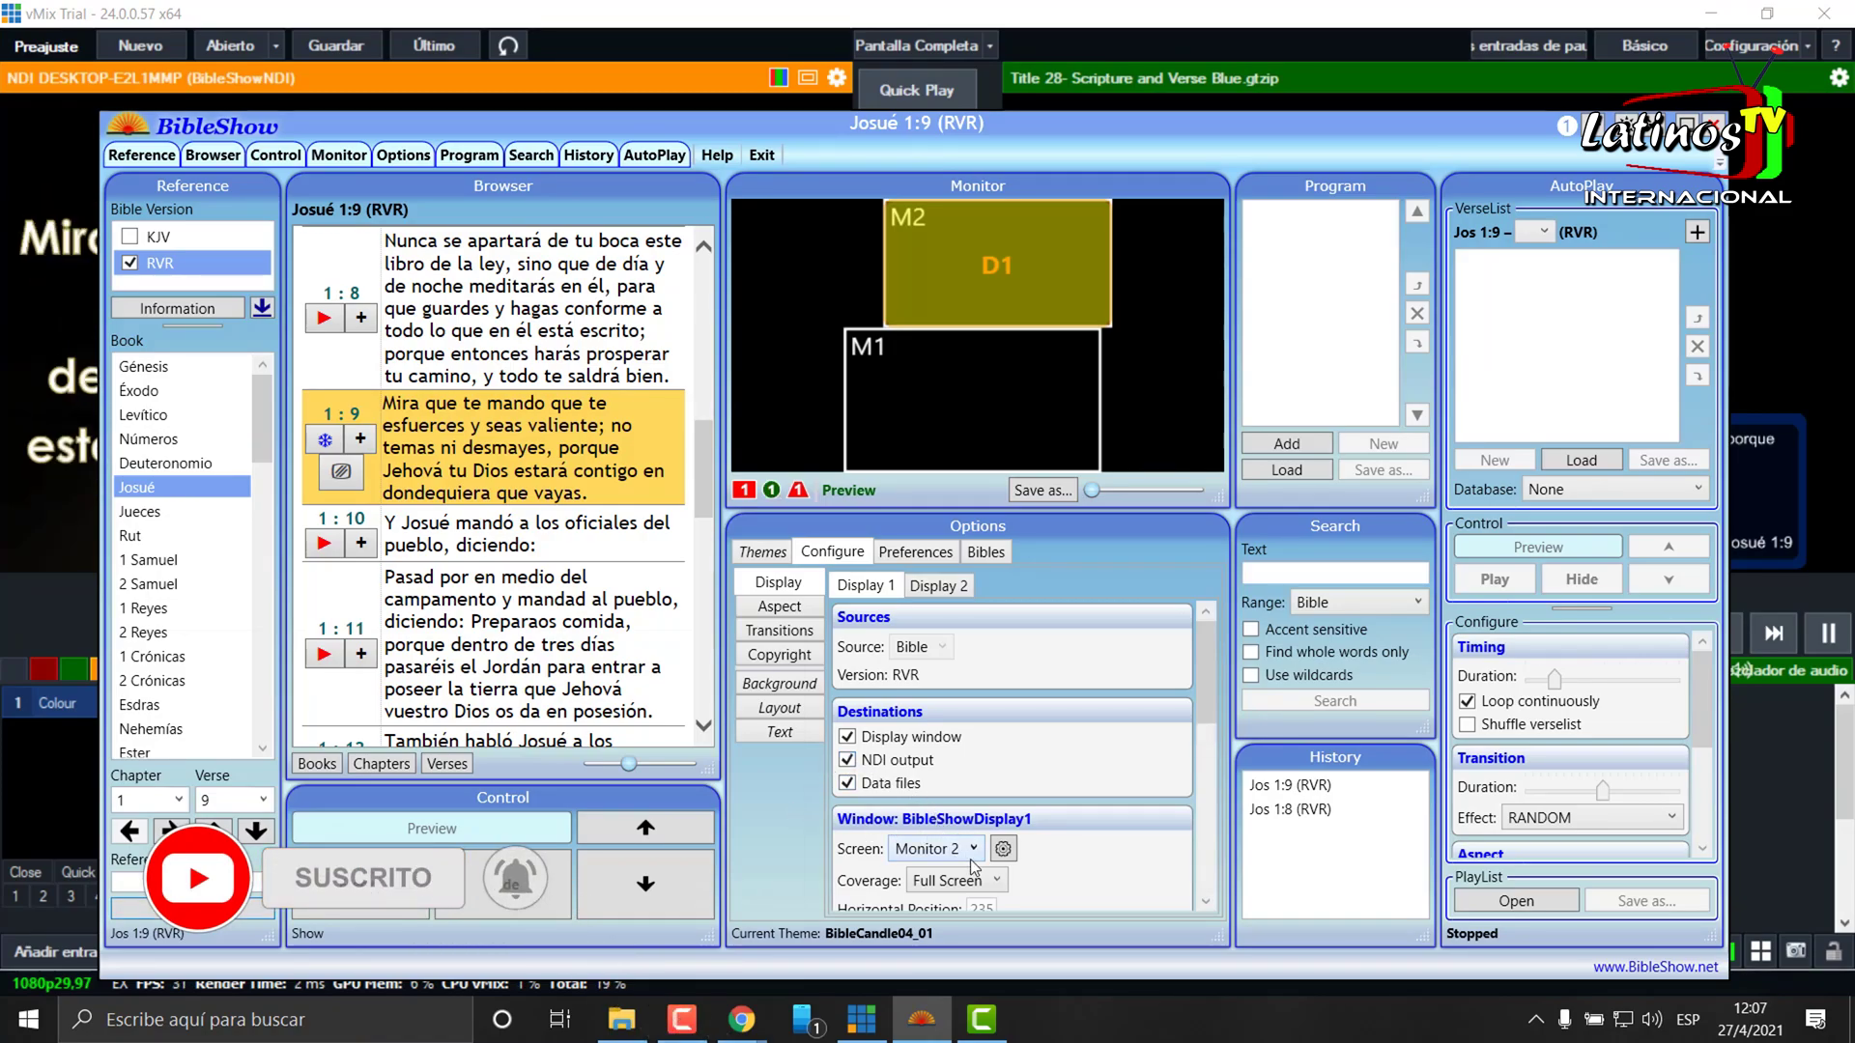